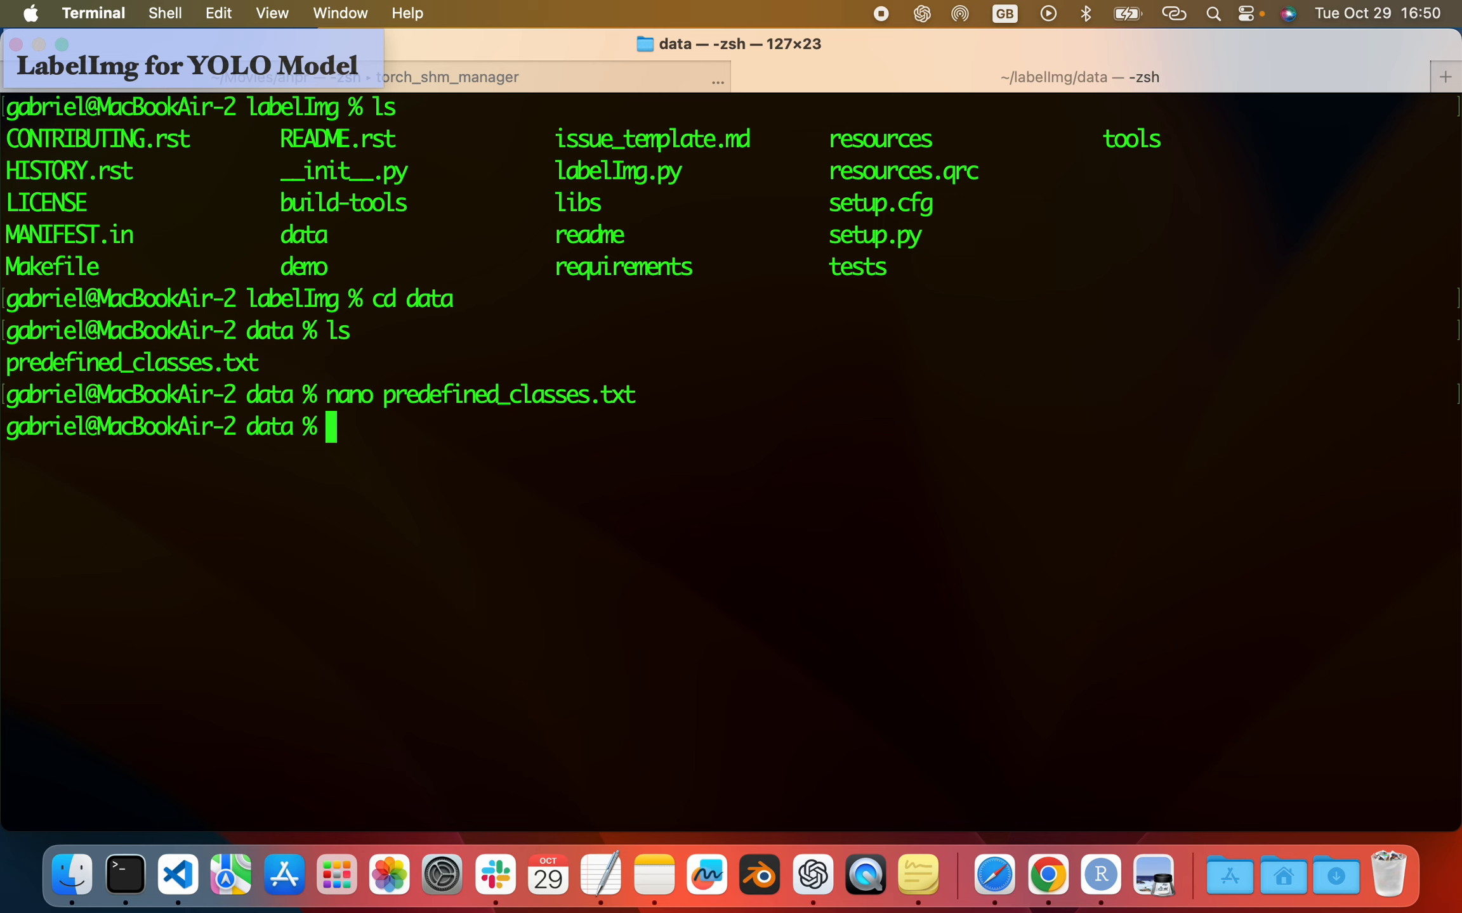
{"action": "type", "text": "py"}
{"action": "left_click_drag", "start_coordinate": [666, 171], "coordinate": [553, 170]}
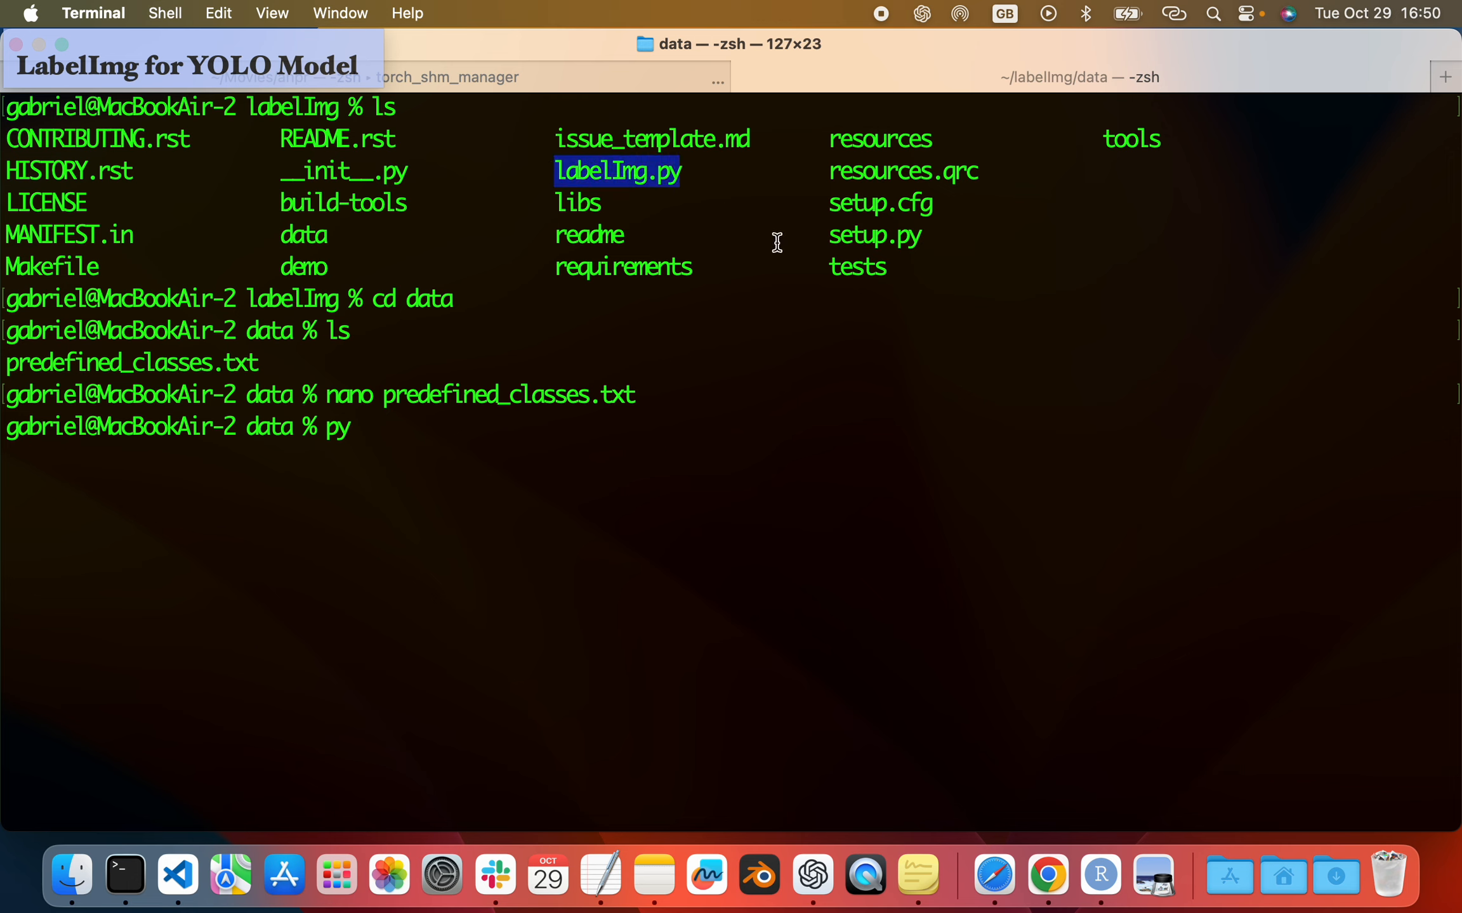
{"action": "type", "text": "thon"}
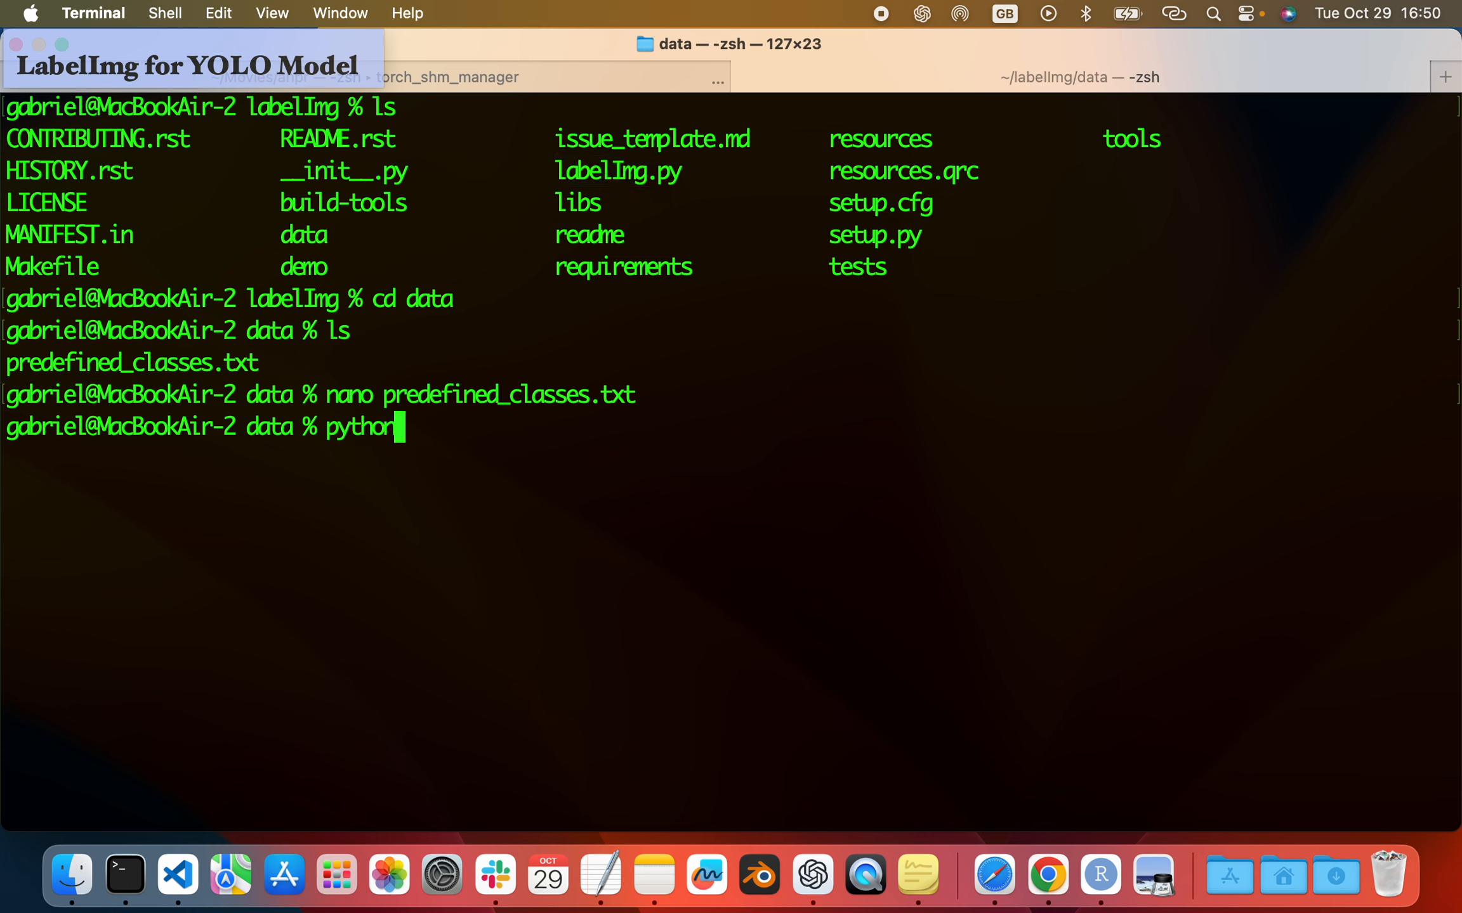
{"action": "type", "text": " labe"}
{"action": "key", "text": "BackSpace"}
{"action": "key", "text": "BackSpace"}
{"action": "key", "text": "BackSpace"}
{"action": "key", "text": "BackSpace"}
{"action": "key", "text": "BackSpace"}
{"action": "key", "text": "BackSpace"}
{"action": "key", "text": "BackSpace"}
{"action": "key", "text": "BackSpace"}
{"action": "key", "text": "BackSpace"}
{"action": "key", "text": "BackSpace"}
{"action": "key", "text": "BackSpace"}
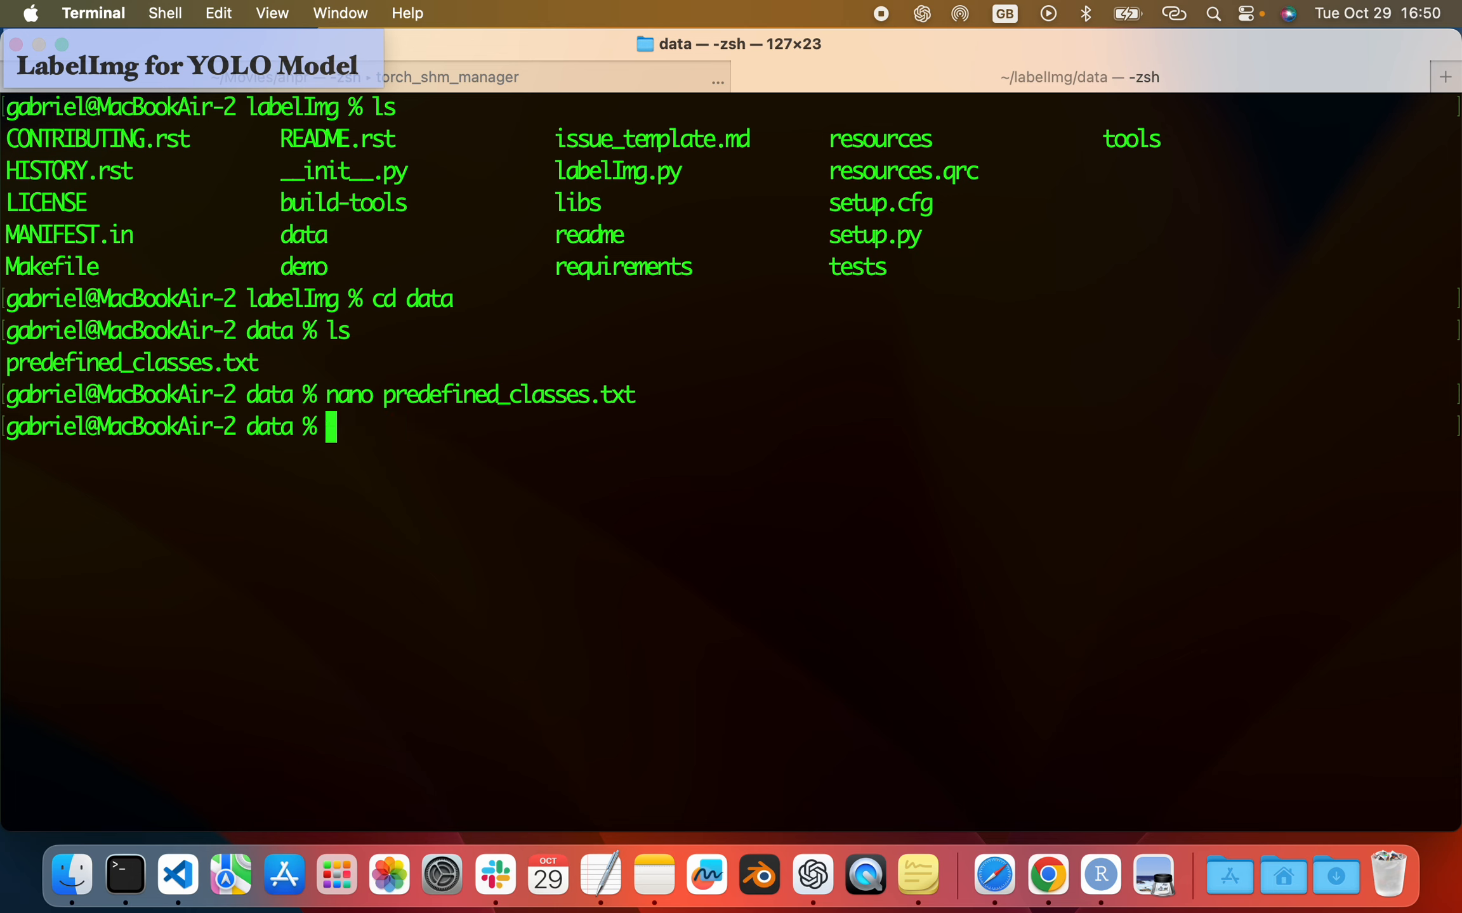
Return to the parent labelImg directory and run labelImg.py with Python
{"action": "type", "text": "cd .."}
{"action": "key", "text": "Return"}
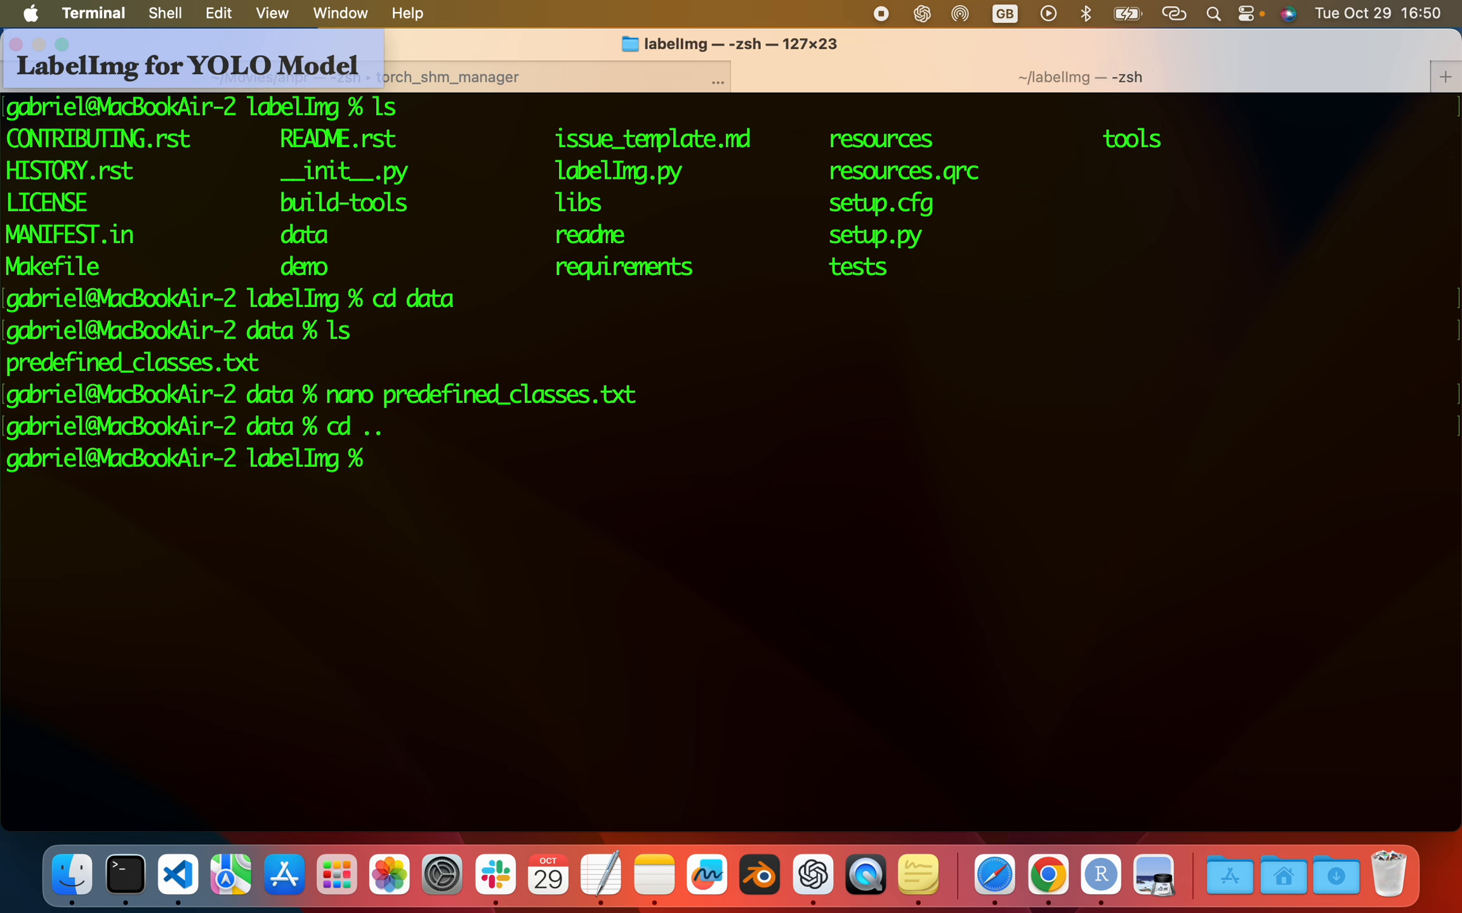
{"action": "type", "text": "python "}
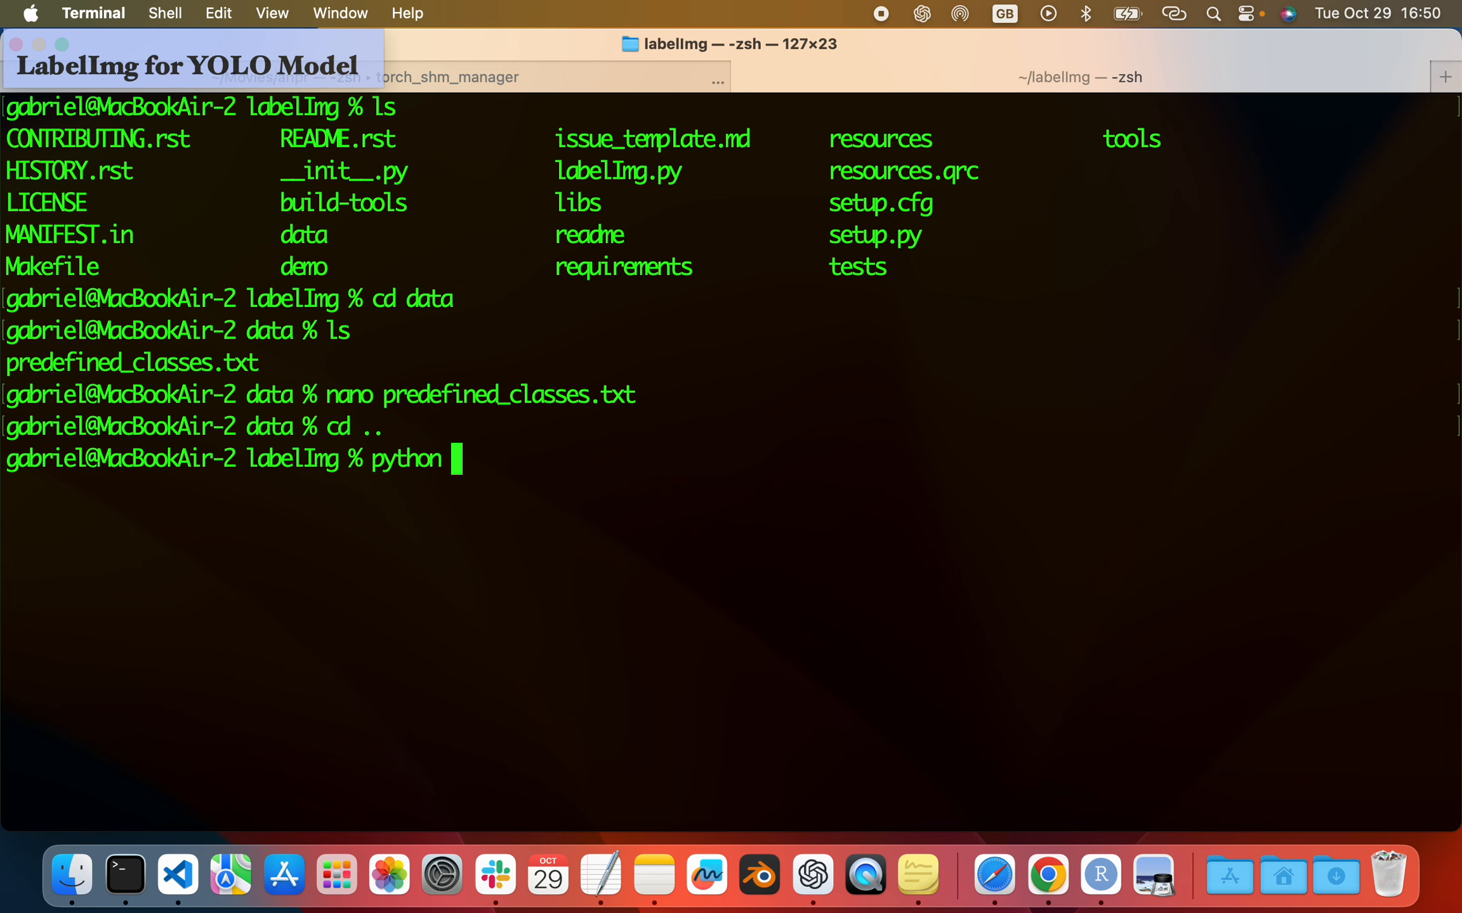
{"action": "type", "text": "labe"}
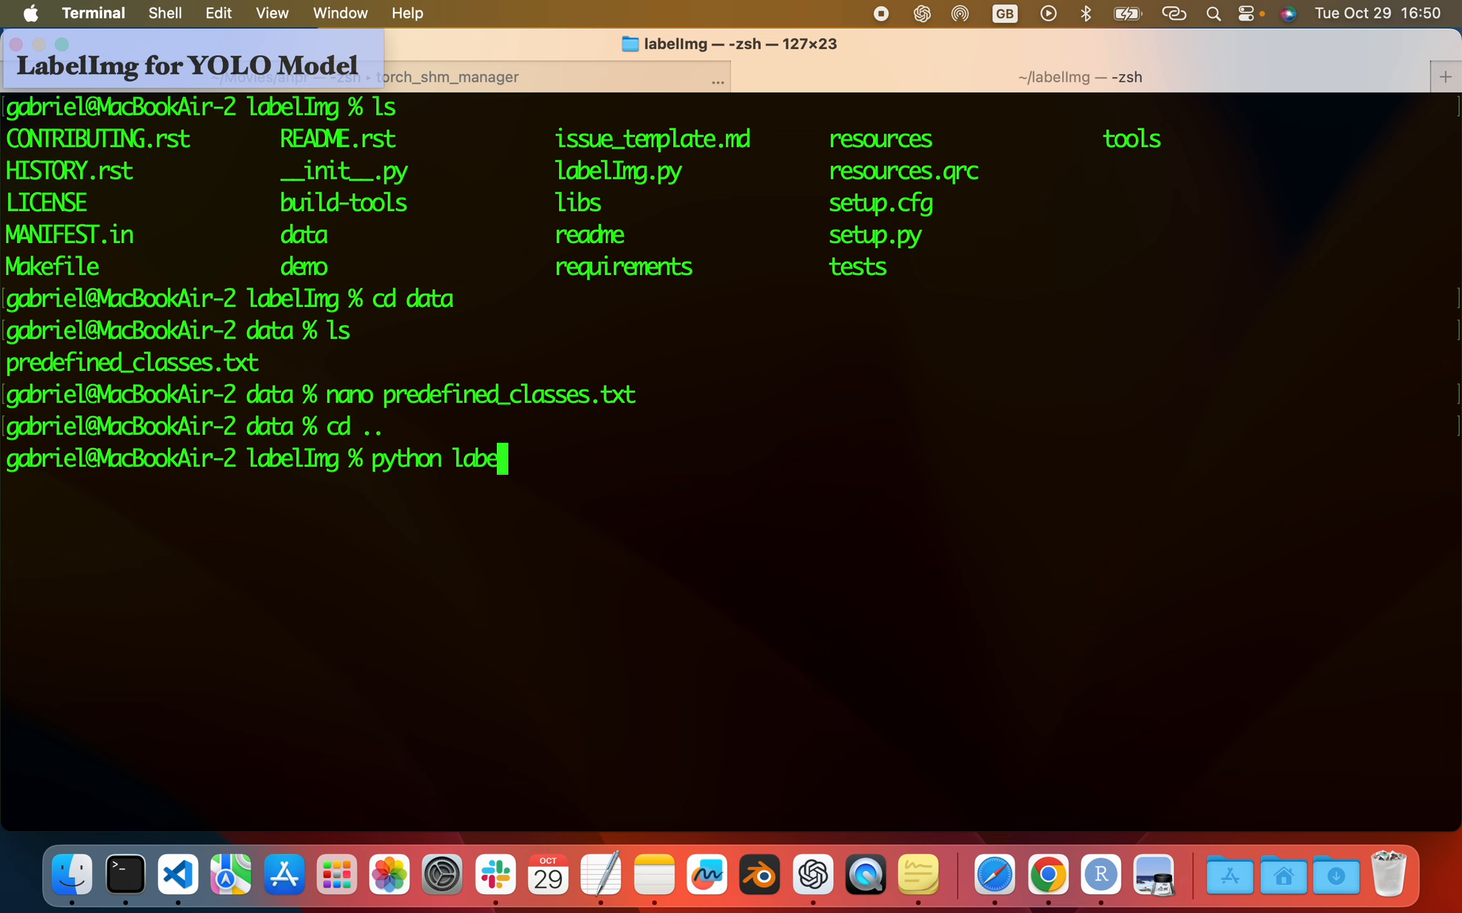
{"action": "key", "text": "Tab"}
{"action": "key", "text": "Return"}
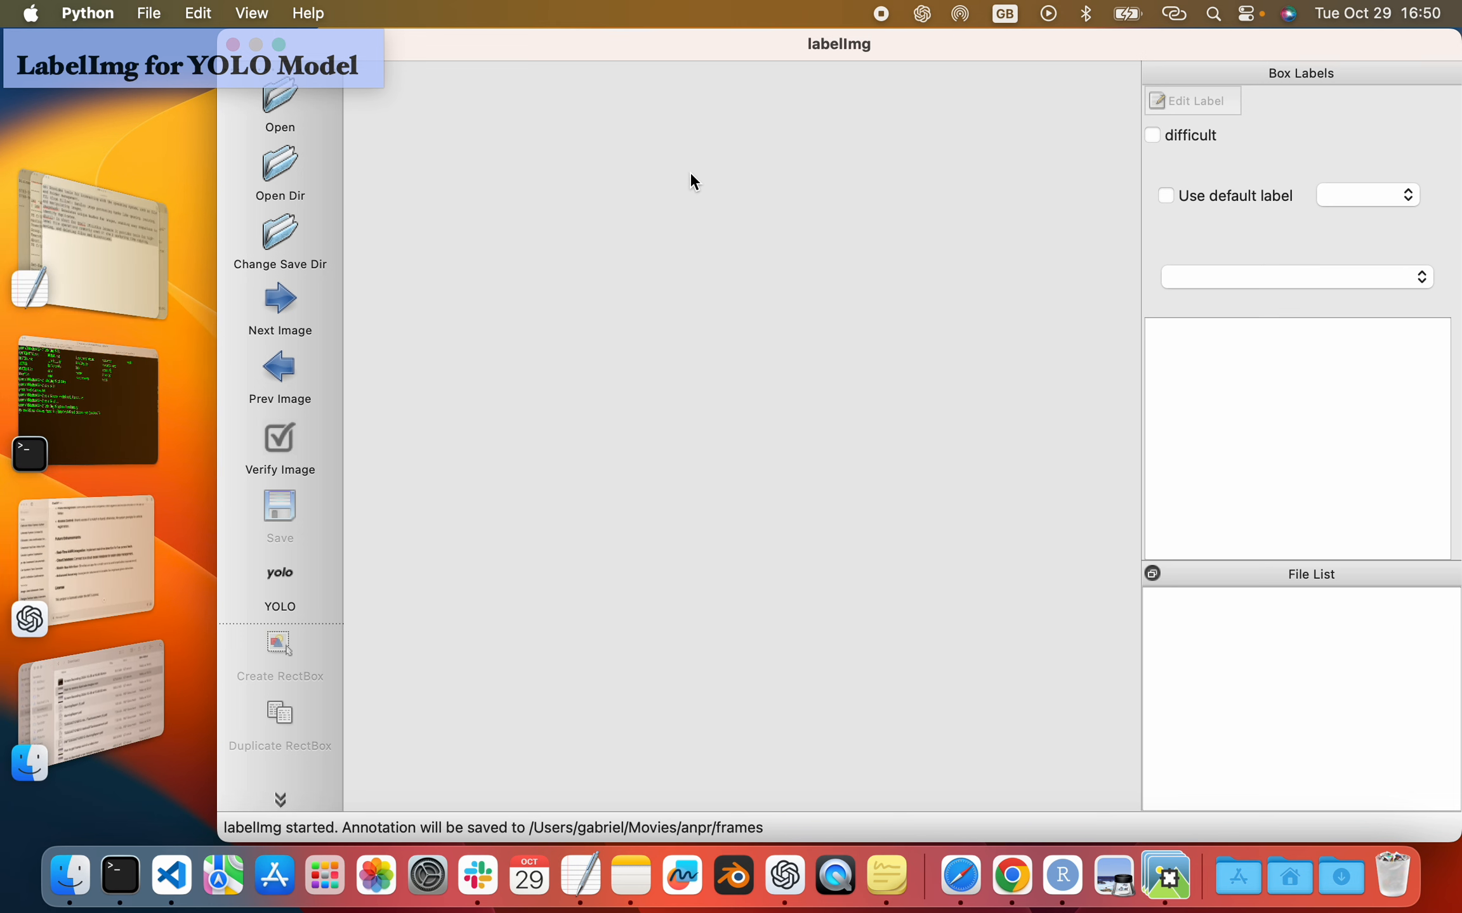
Widen the labelImg window across the screen and load the frames folder from aiProjects/ANPR-for-GateControl as the image directory
{"action": "left_click_drag", "start_coordinate": [571, 48], "coordinate": [359, 89]}
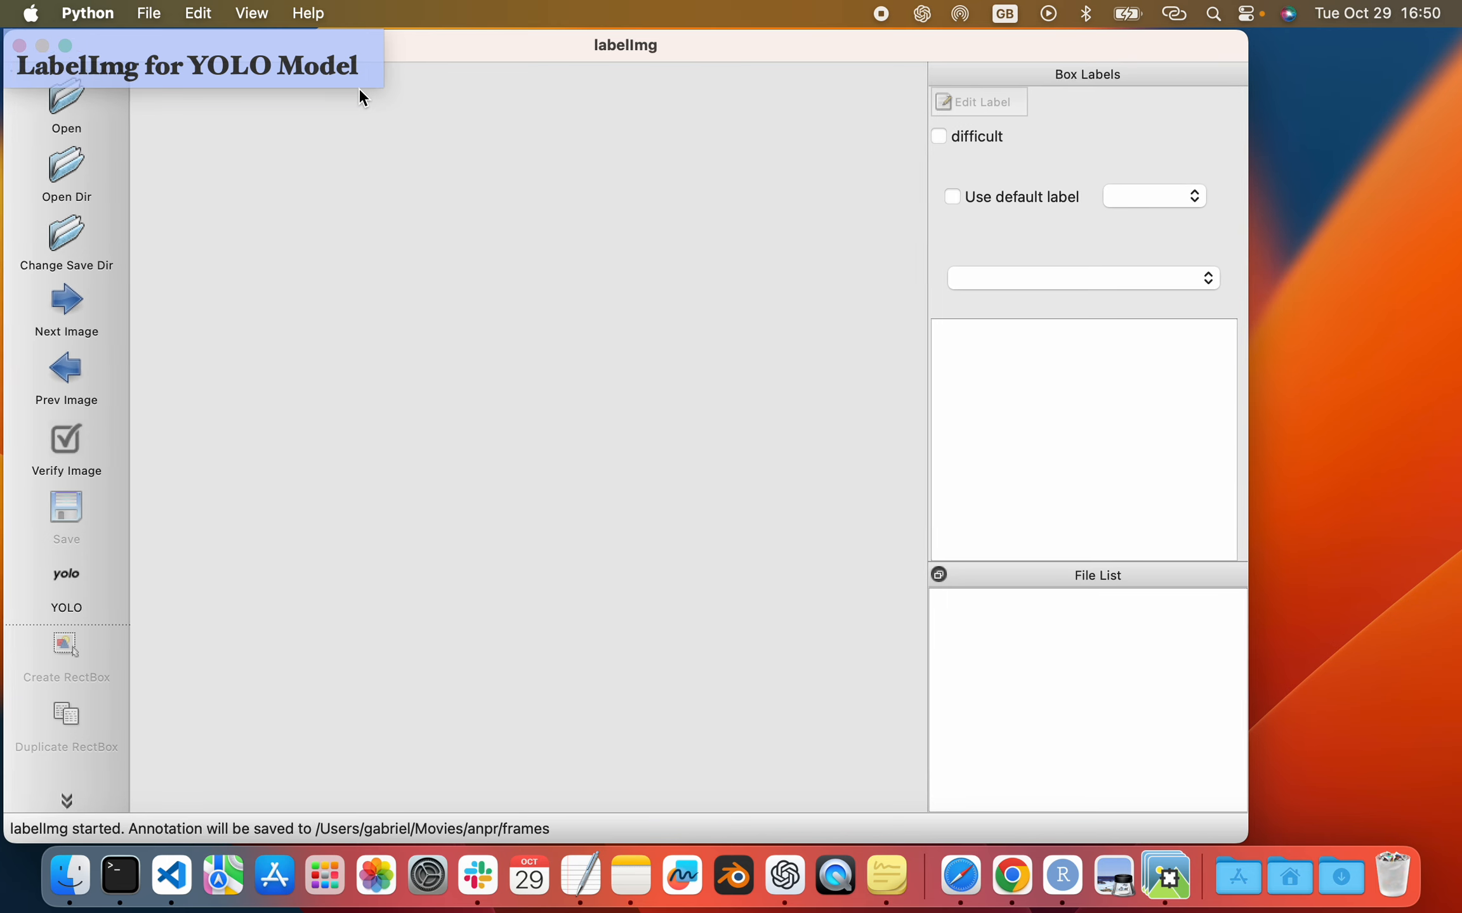
{"action": "left_click_drag", "start_coordinate": [1245, 300], "coordinate": [1457, 305]}
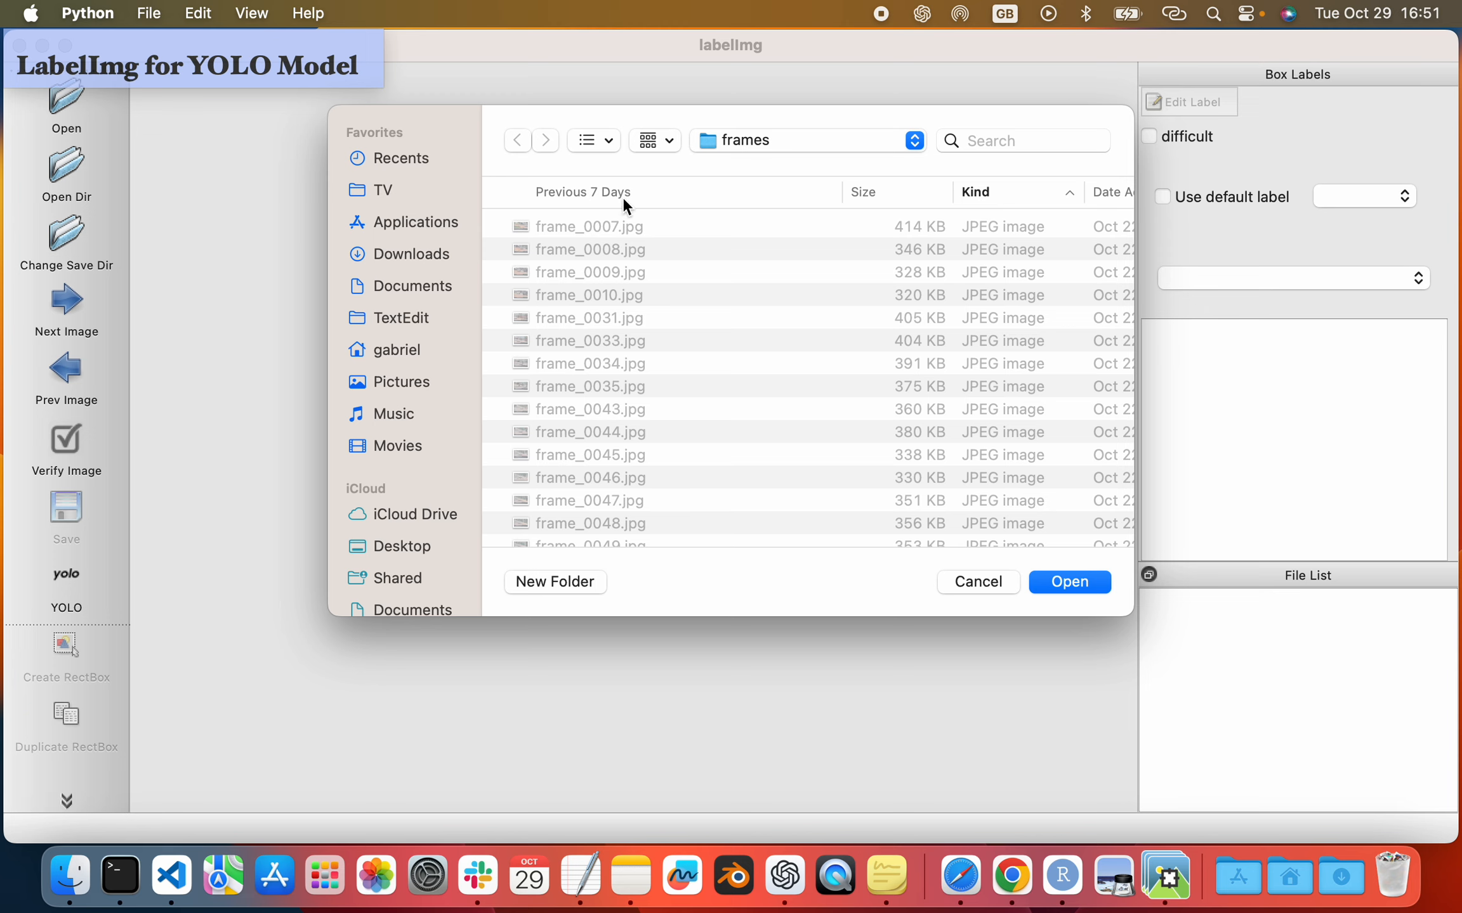
{"action": "left_click", "coordinate": [404, 351]}
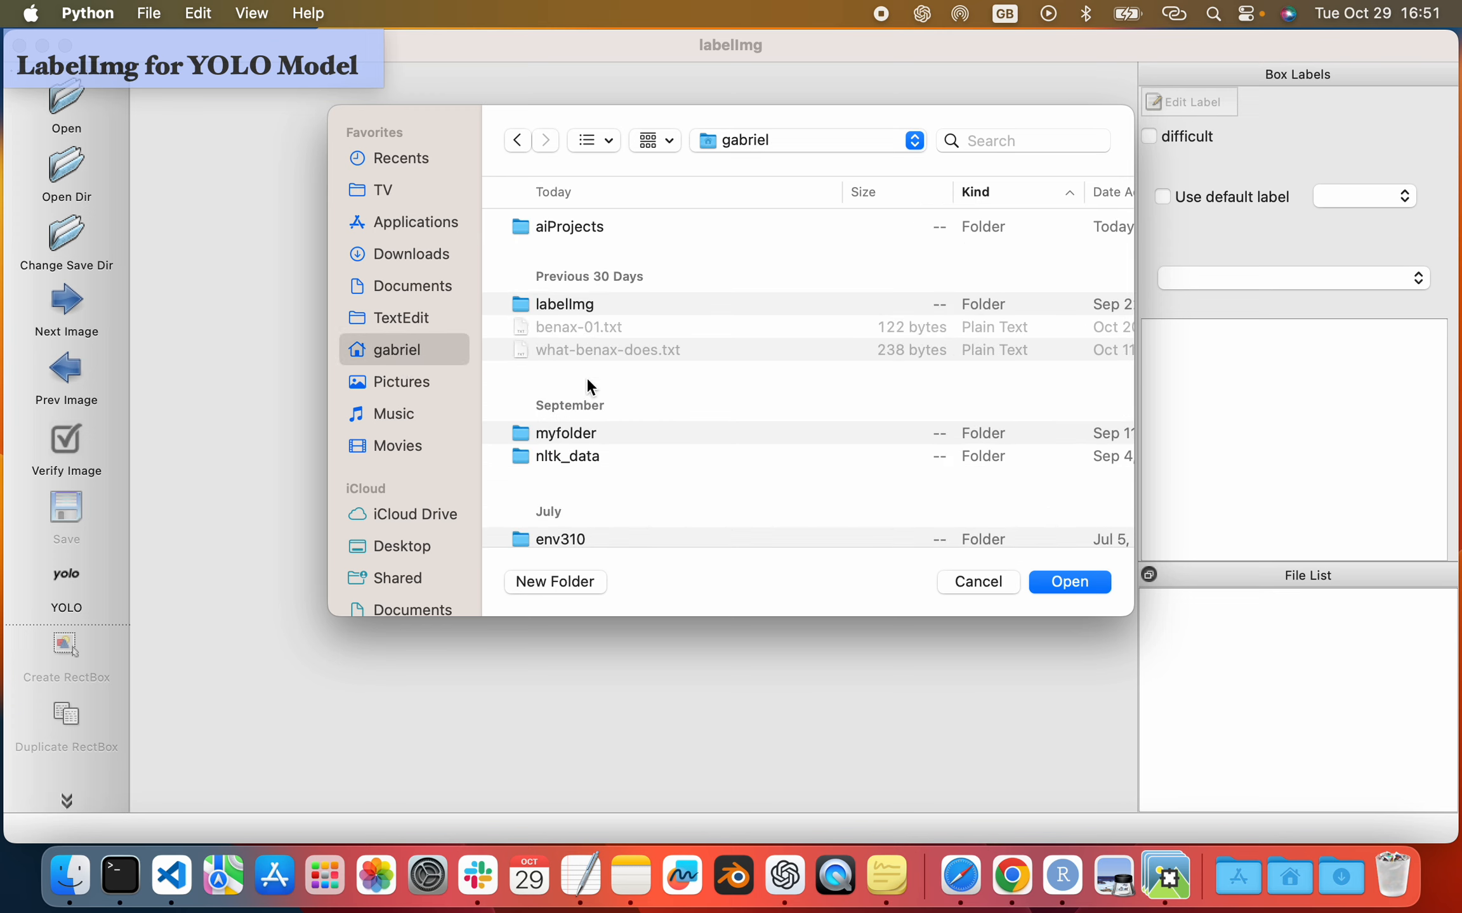
{"action": "double_click", "coordinate": [576, 225]}
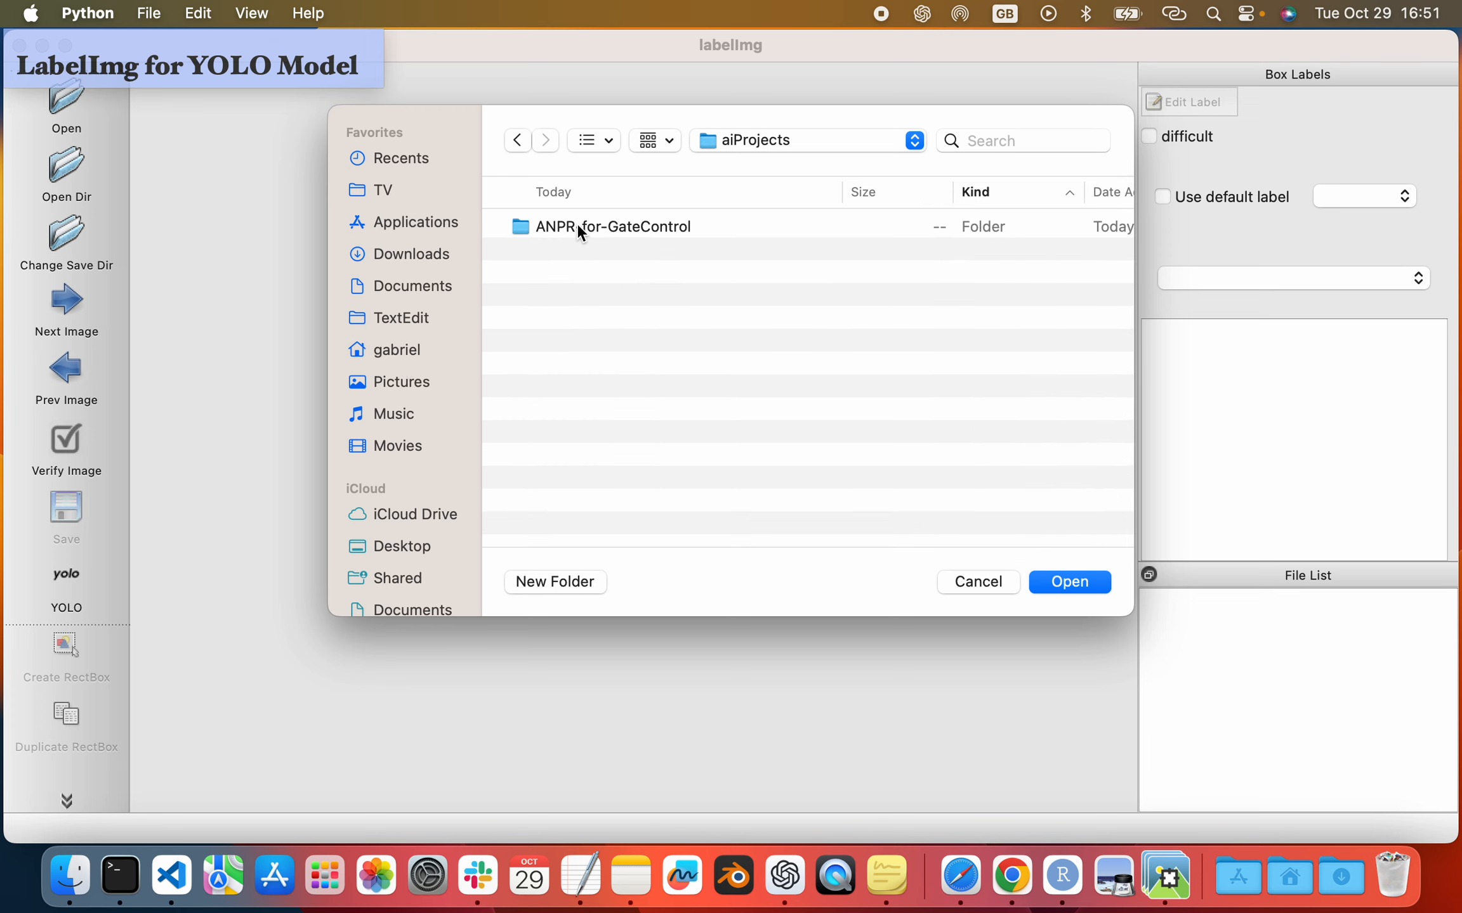
{"action": "double_click", "coordinate": [607, 221]}
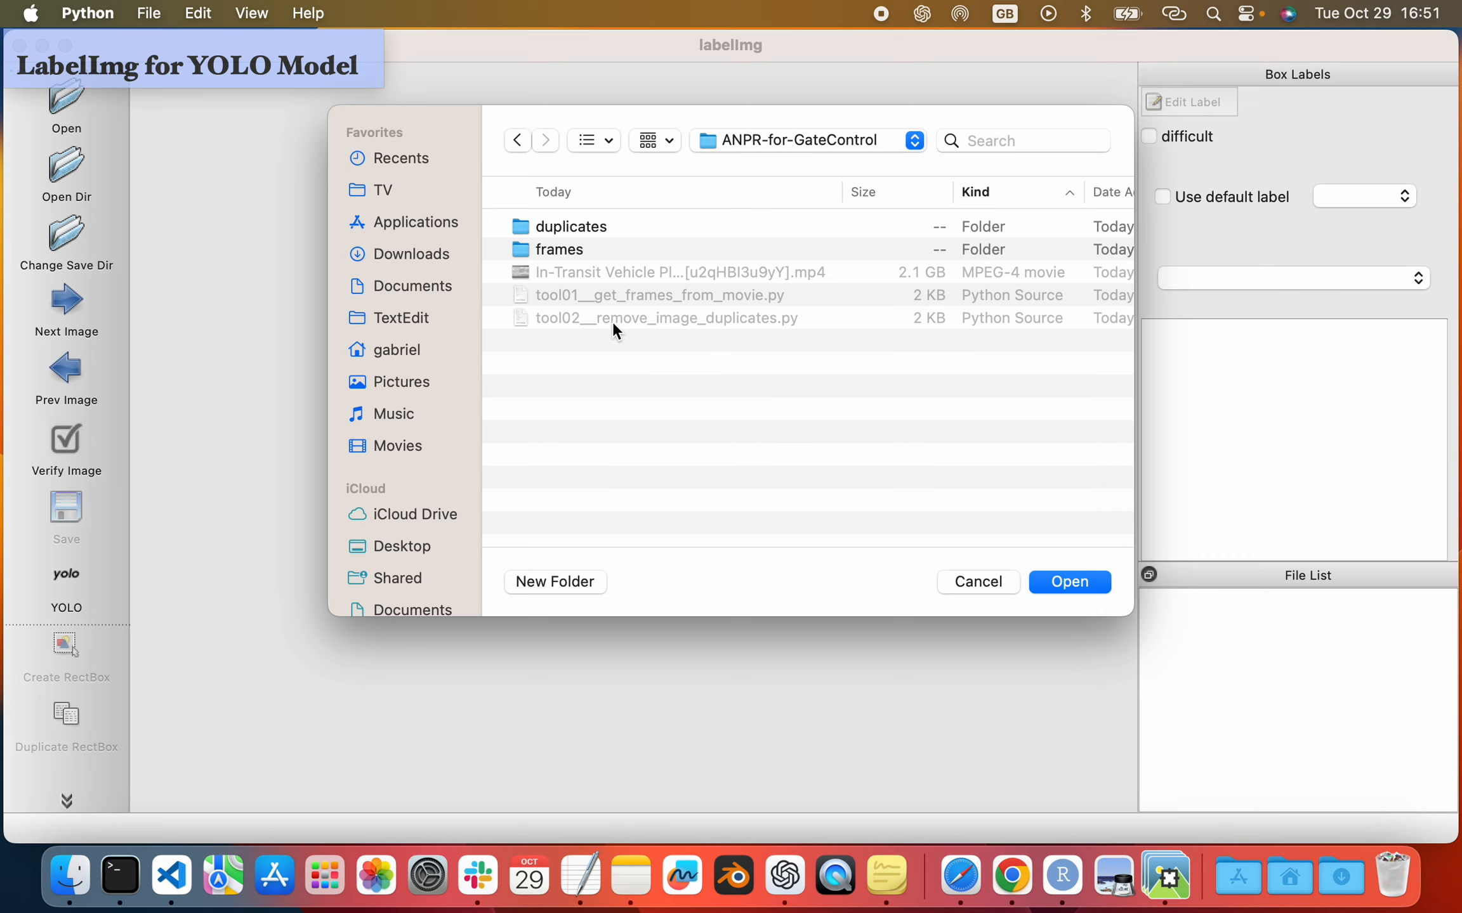
{"action": "left_click", "coordinate": [567, 250]}
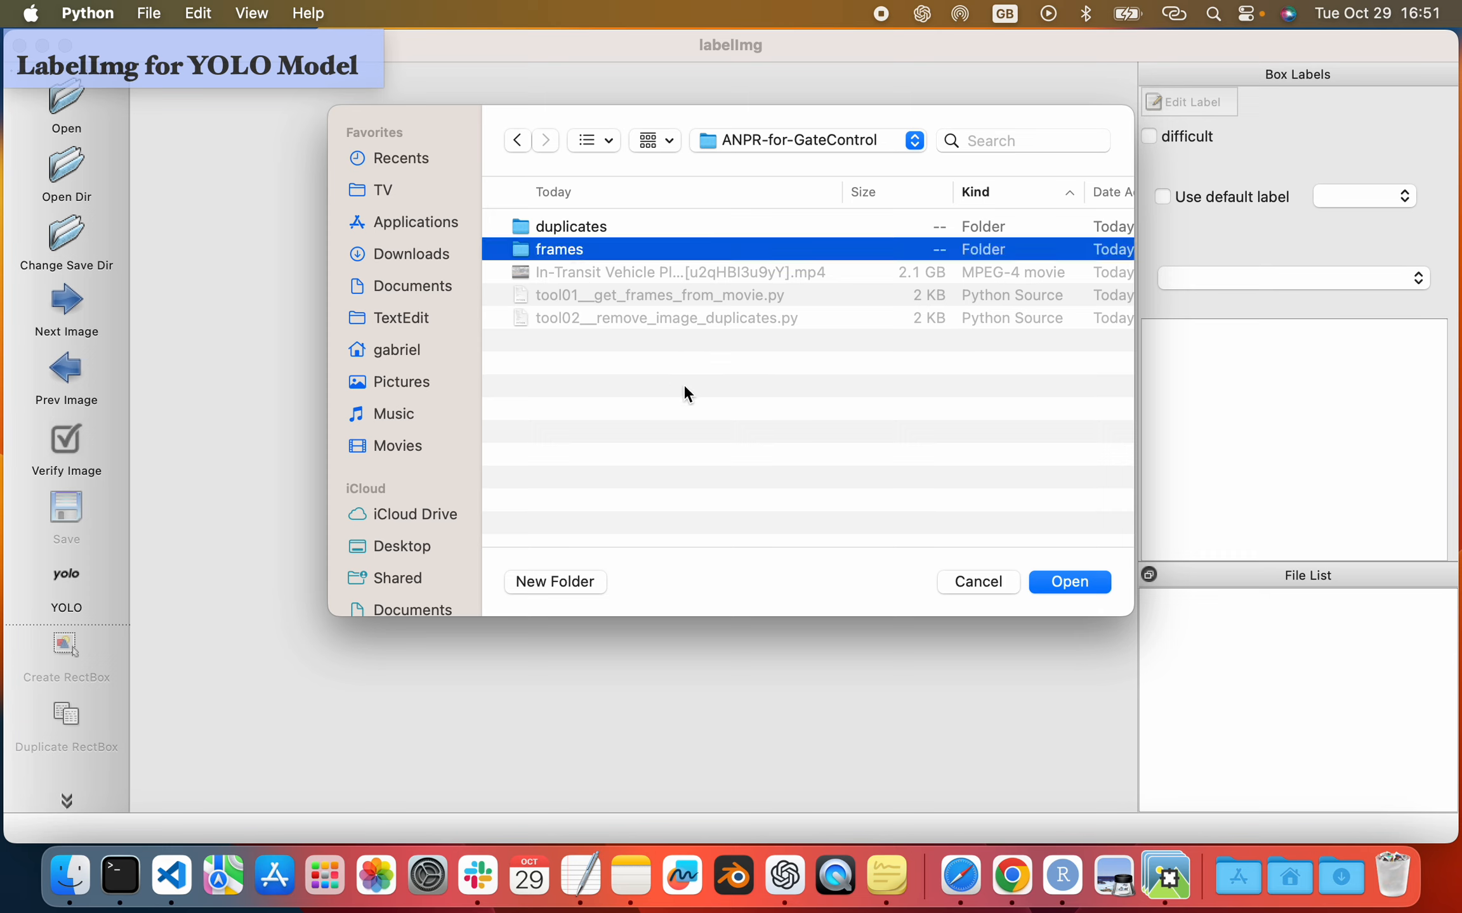
{"action": "left_click", "coordinate": [1072, 582]}
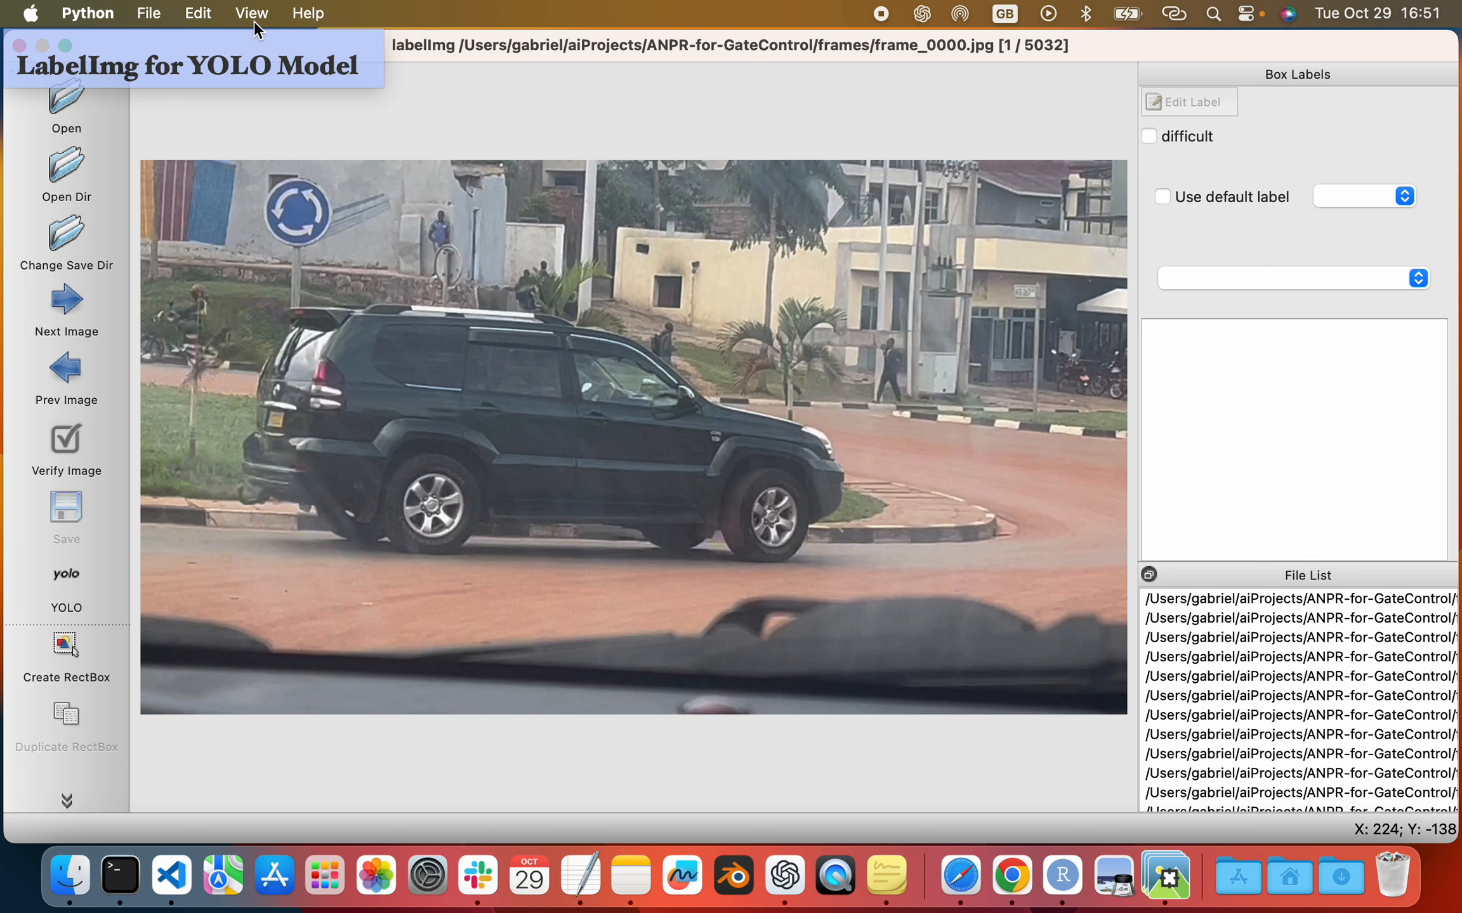
{"action": "left_click", "coordinate": [150, 15]}
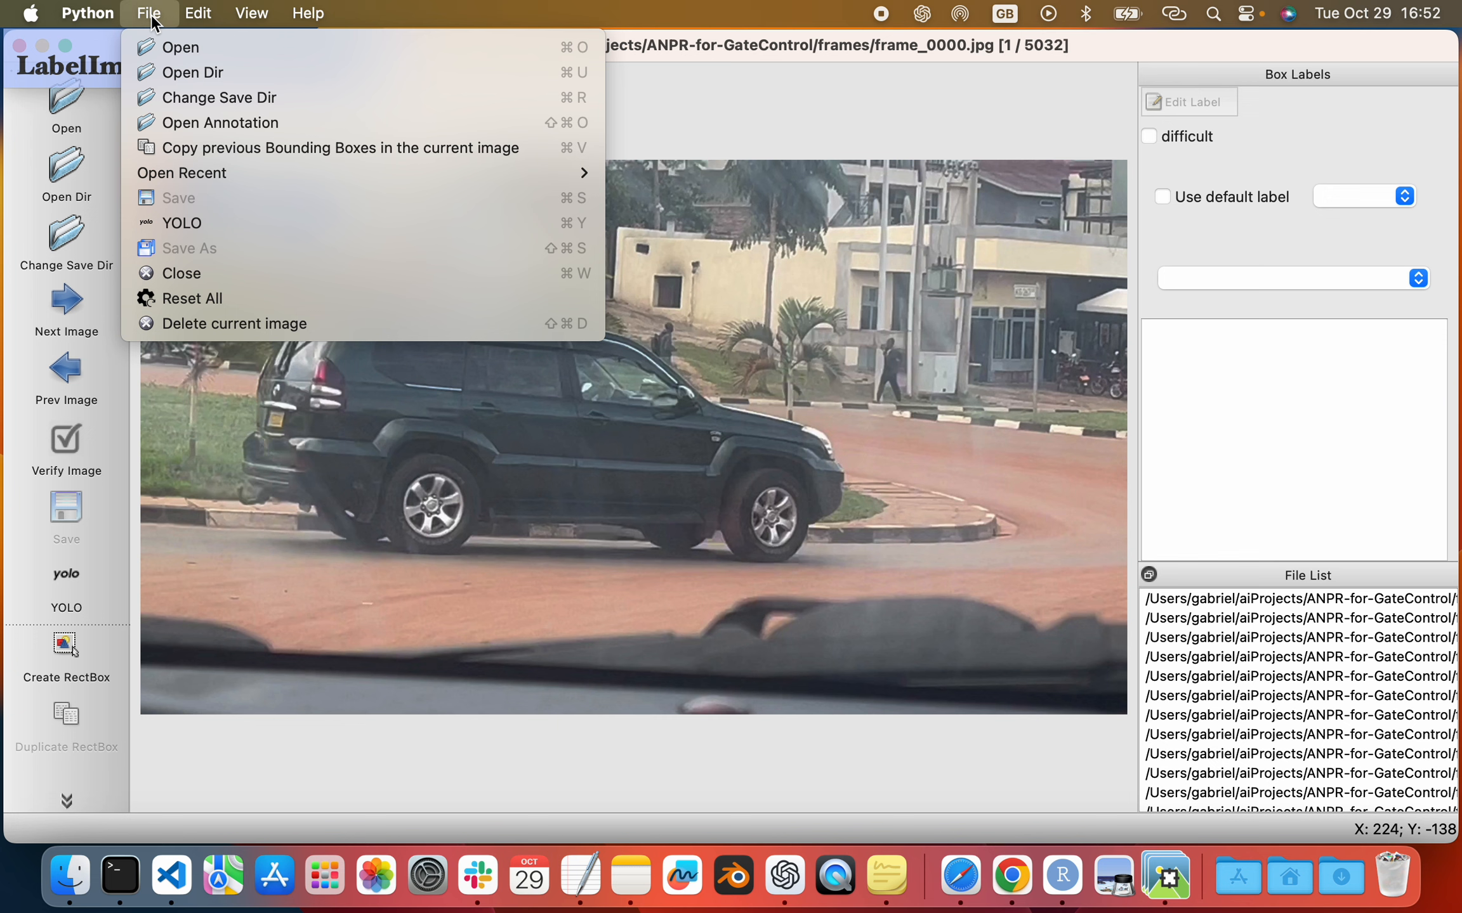
{"action": "mouse_move", "coordinate": [192, 19]}
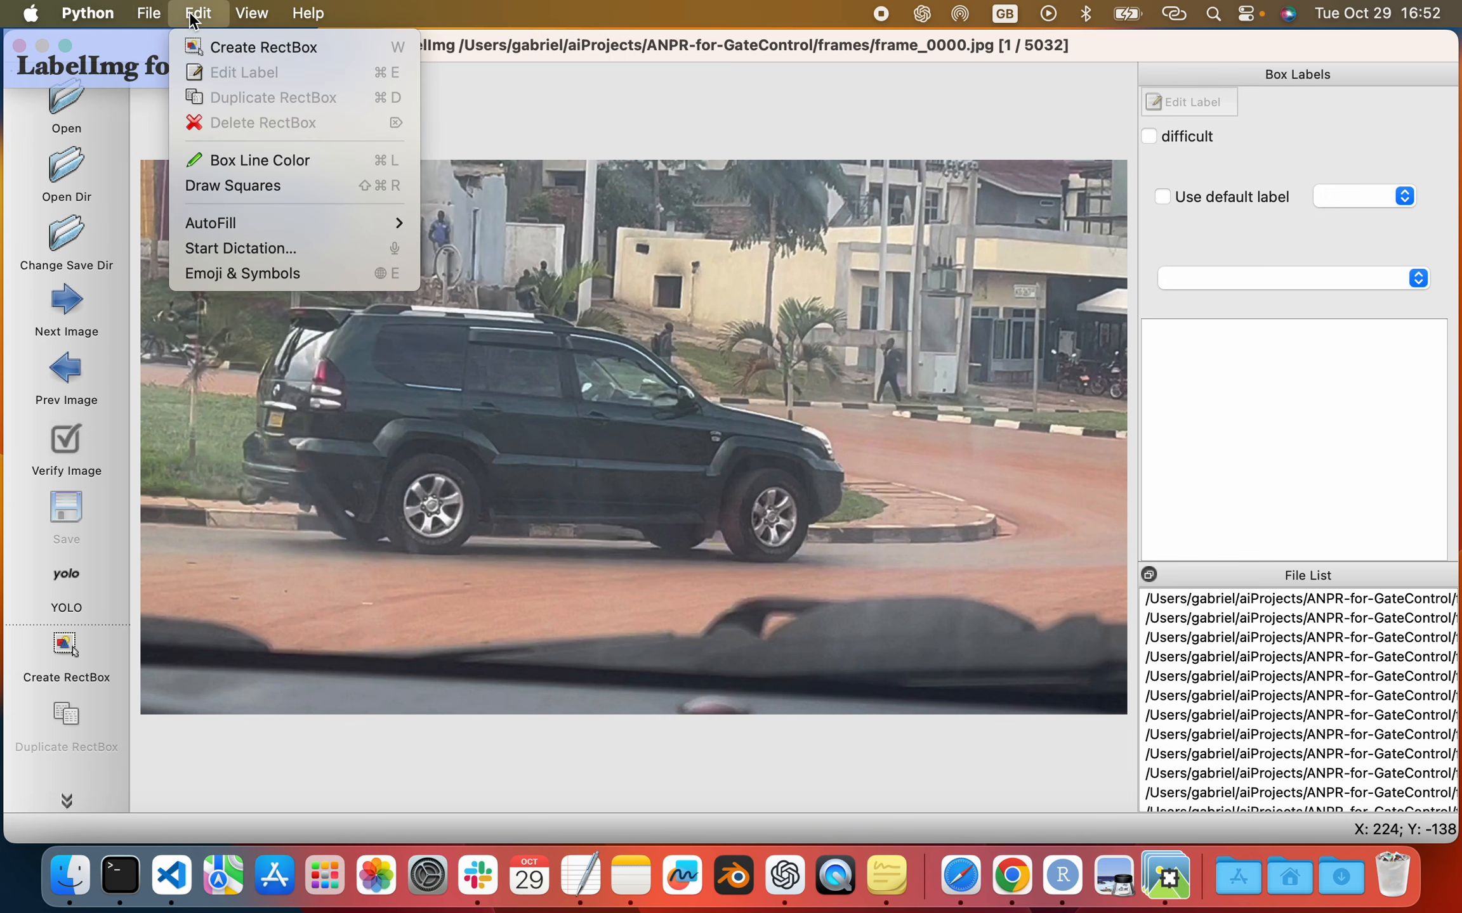
{"action": "mouse_move", "coordinate": [242, 20]}
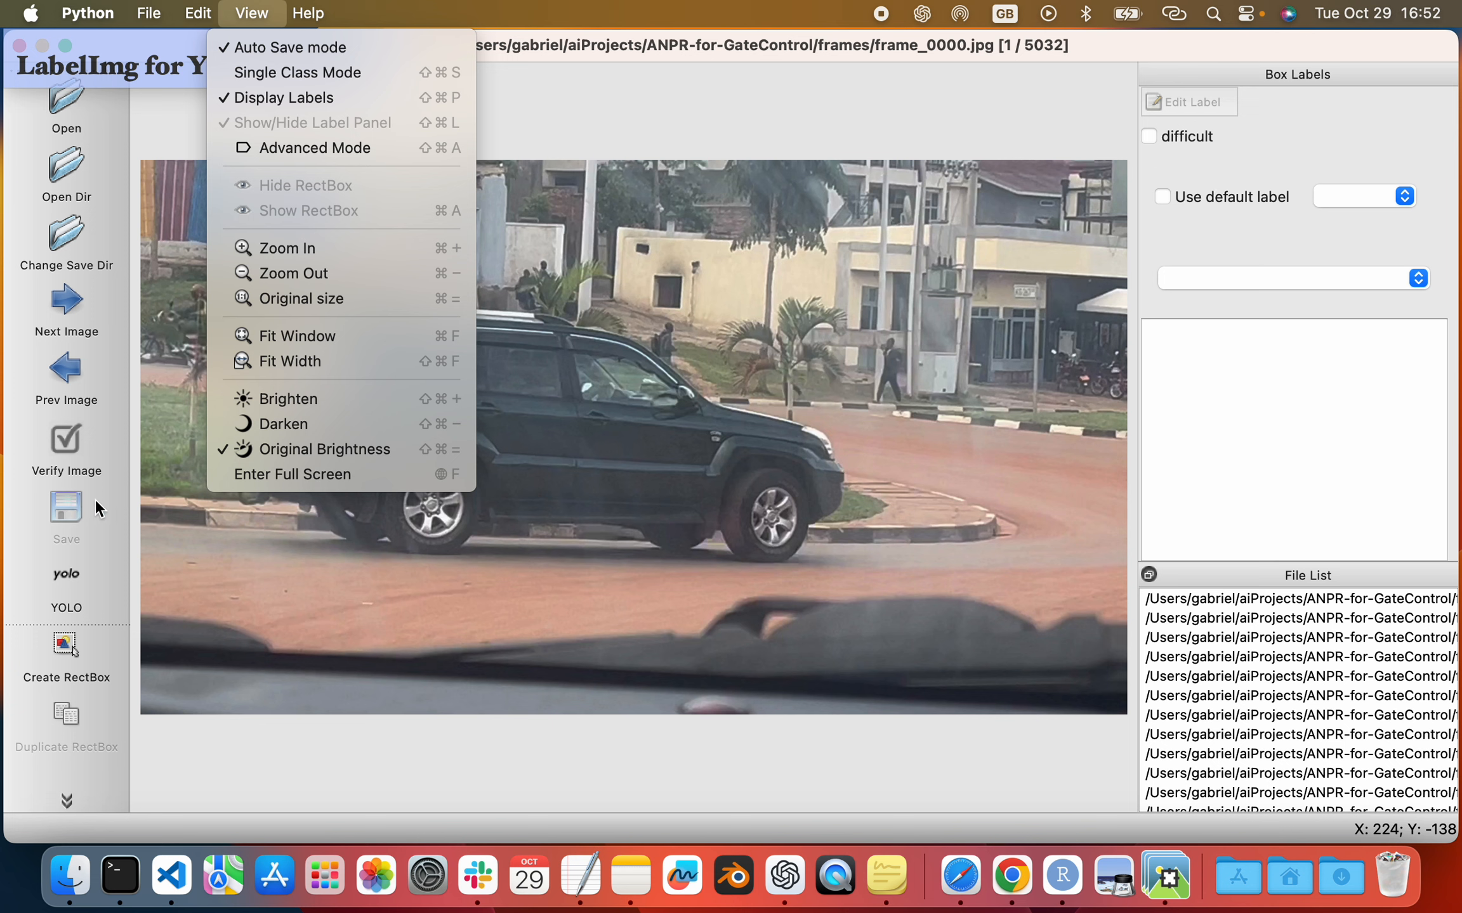
{"action": "left_click", "coordinate": [227, 572]}
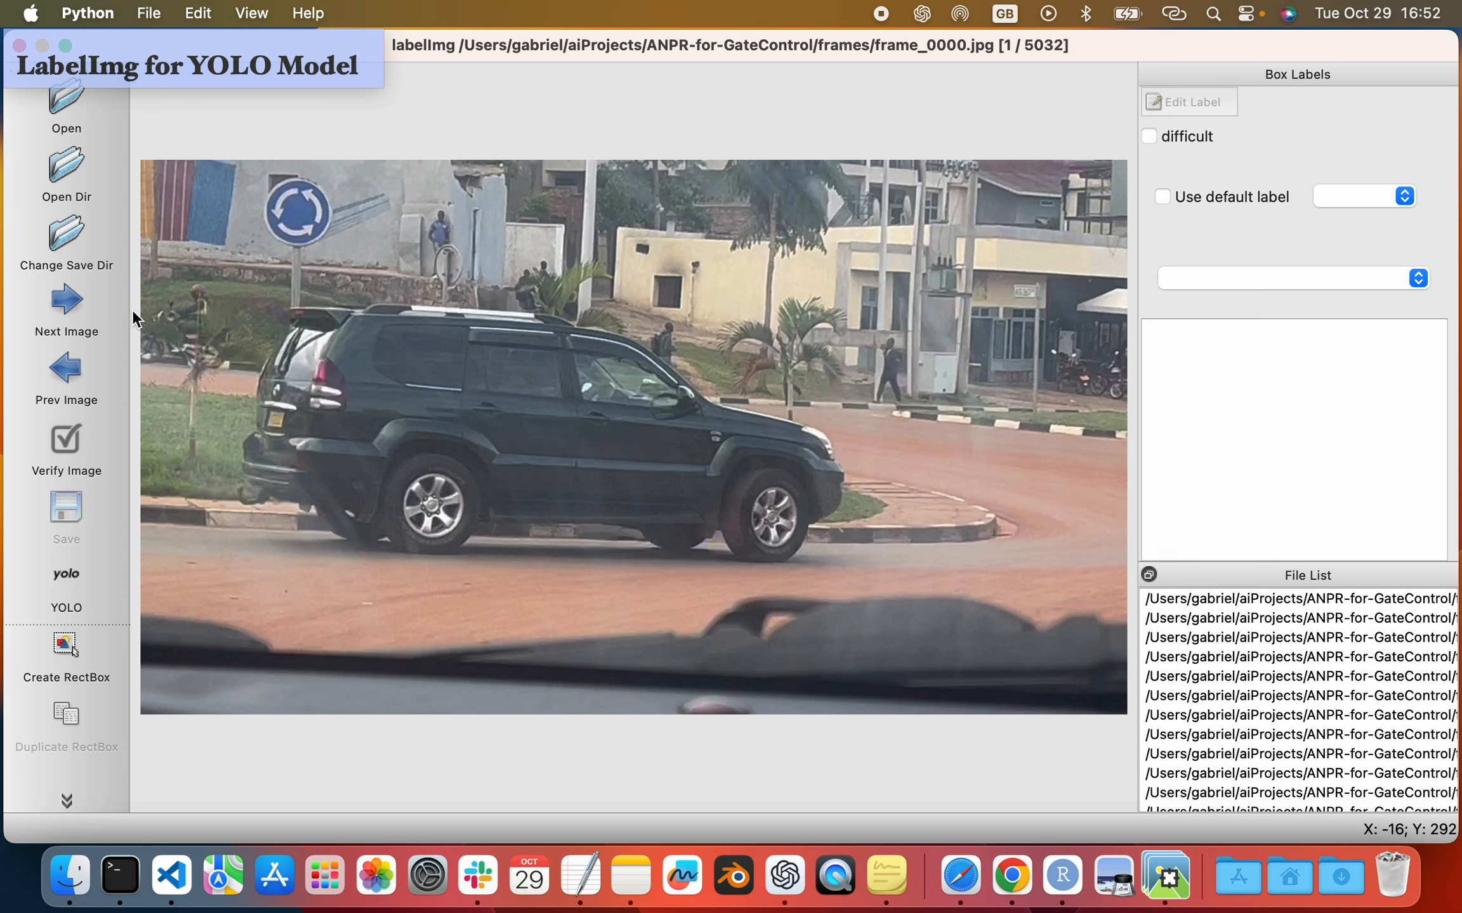
Advance through the image sequence from frame_0000.jpg to frame_0008.jpg
{"action": "left_click", "coordinate": [75, 310]}
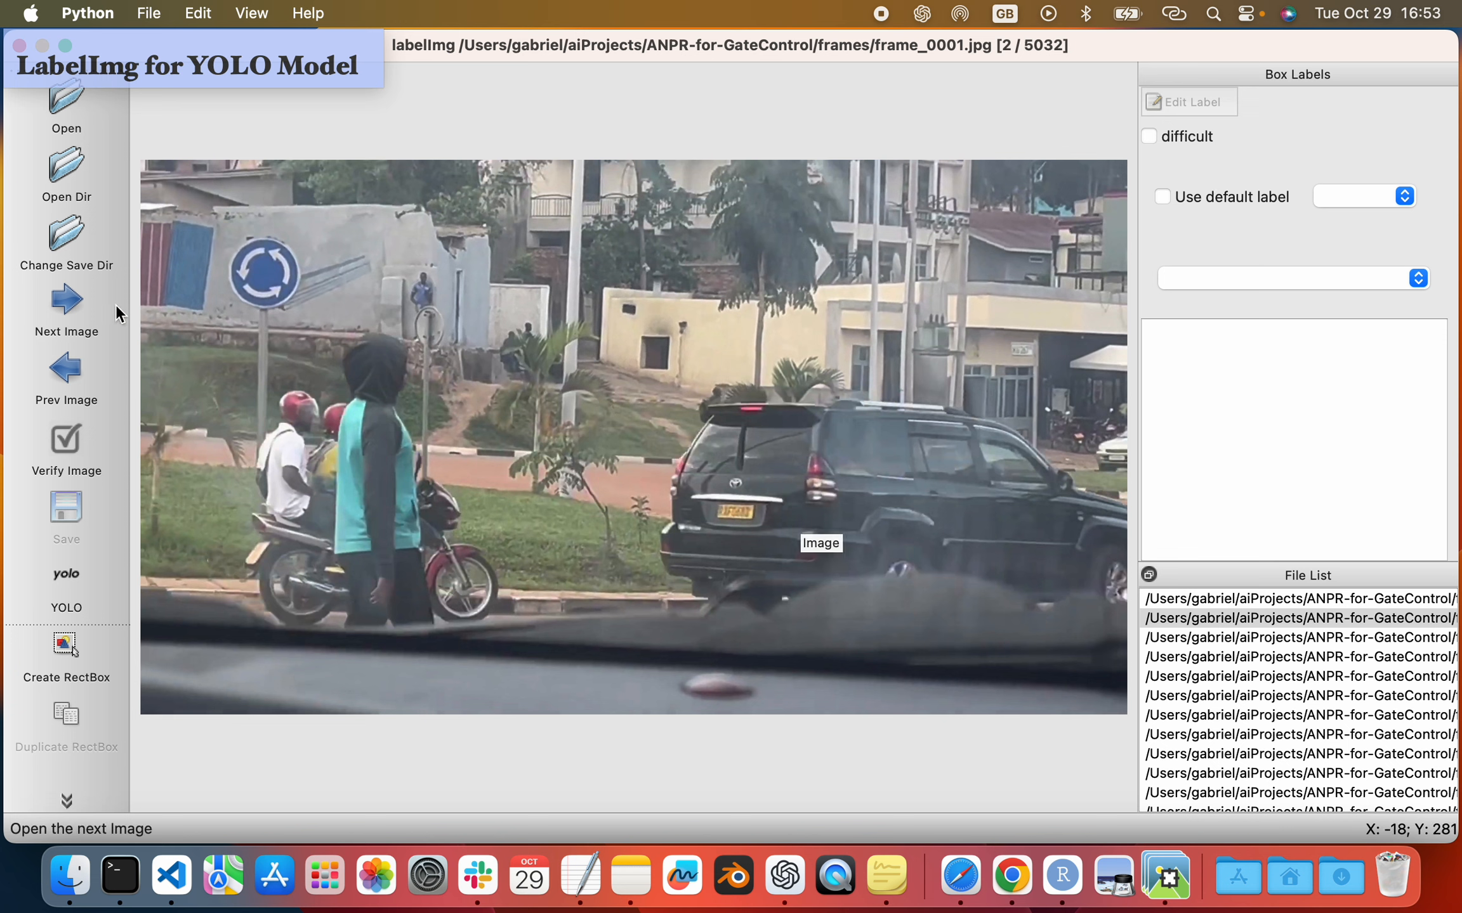
{"action": "left_click", "coordinate": [72, 305]}
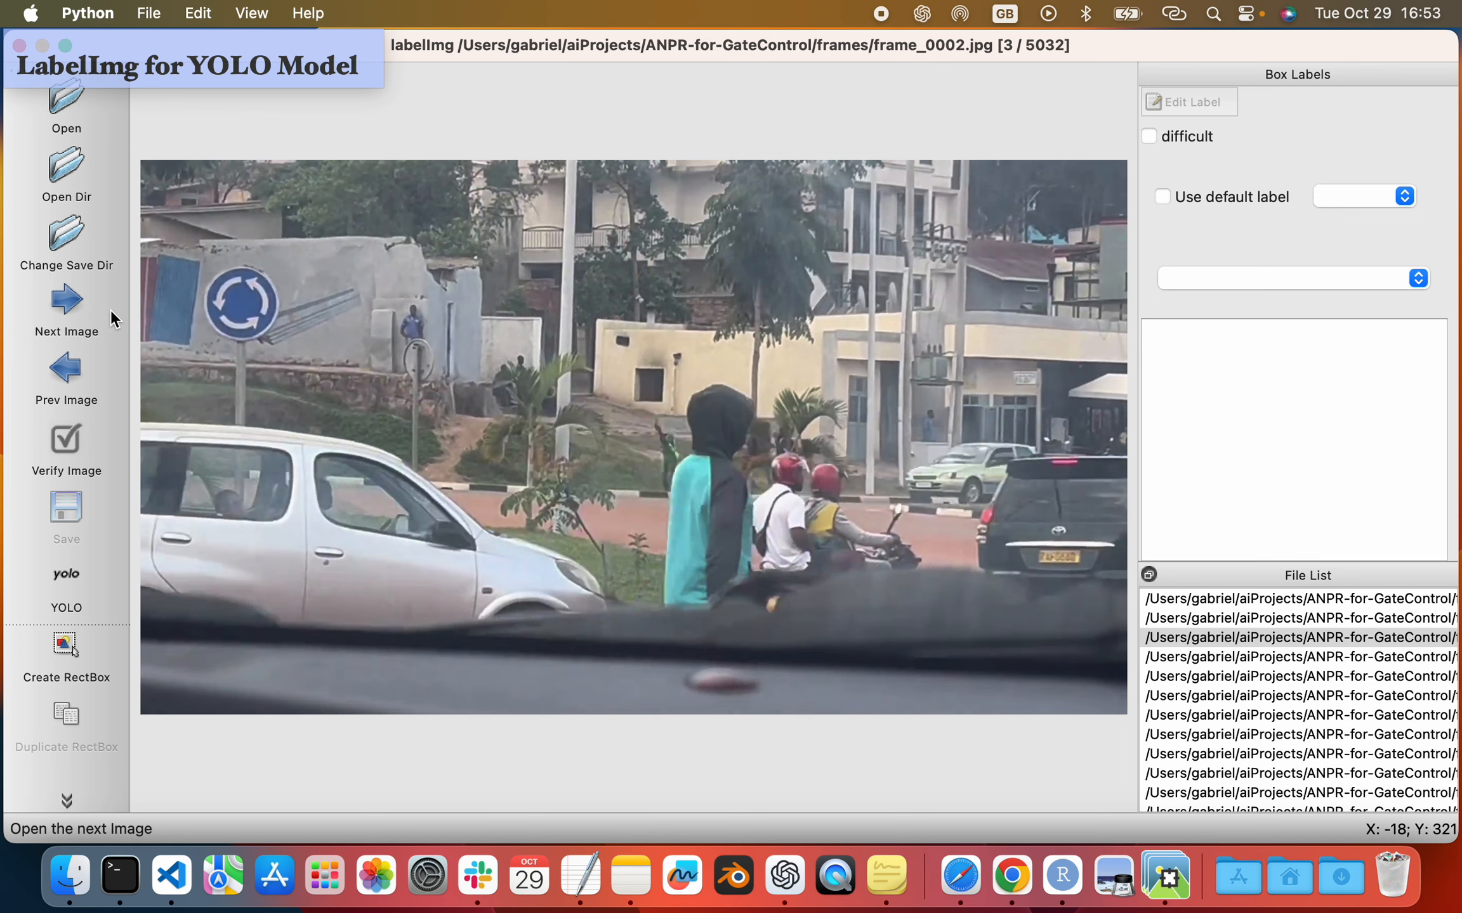
{"action": "left_click", "coordinate": [75, 305]}
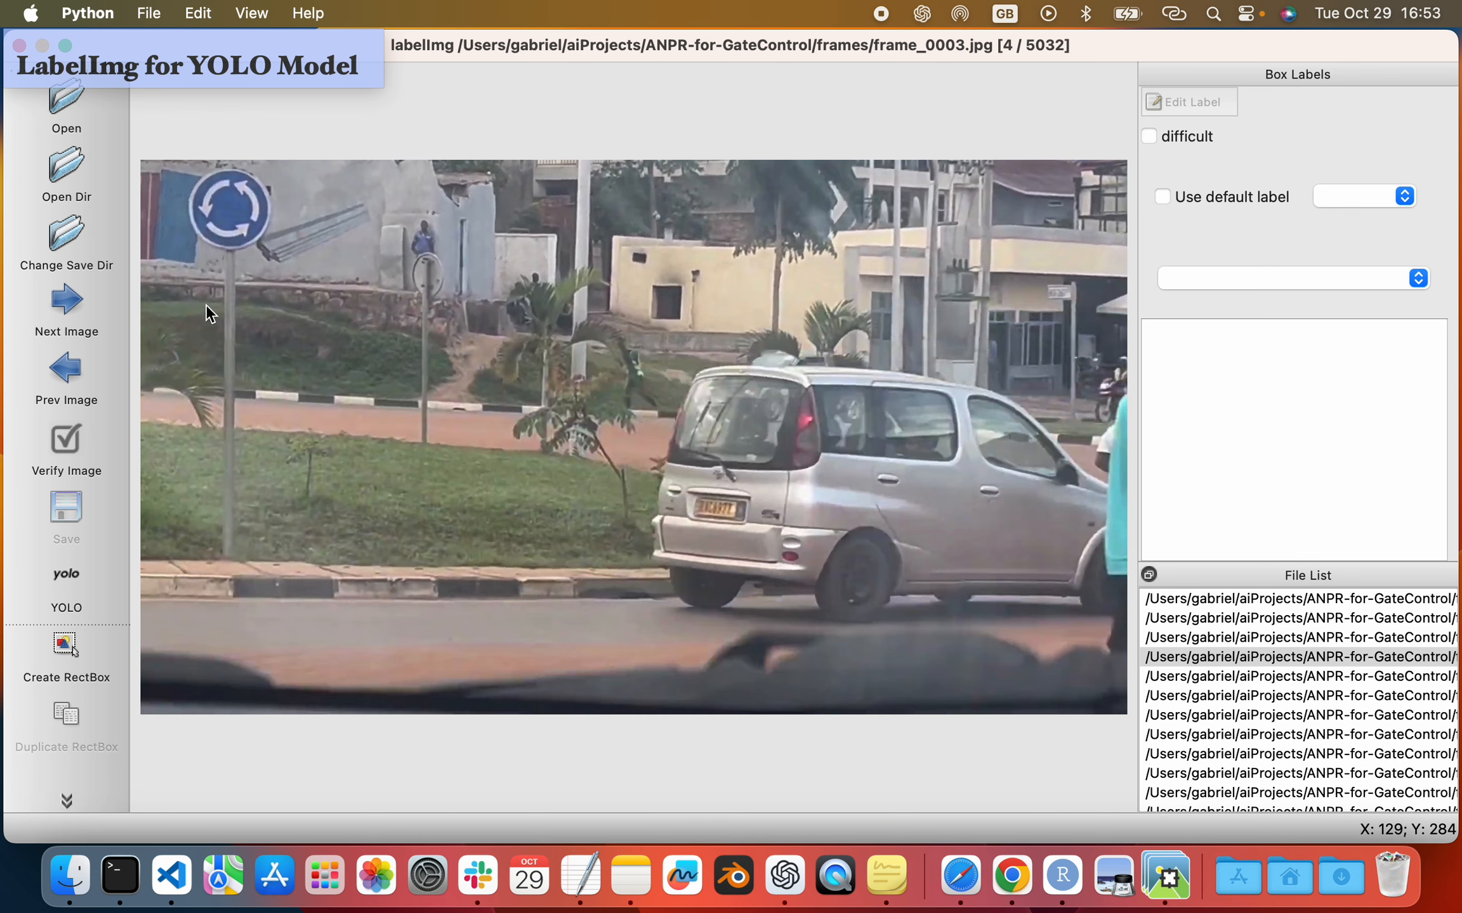
{"action": "left_click", "coordinate": [72, 300]}
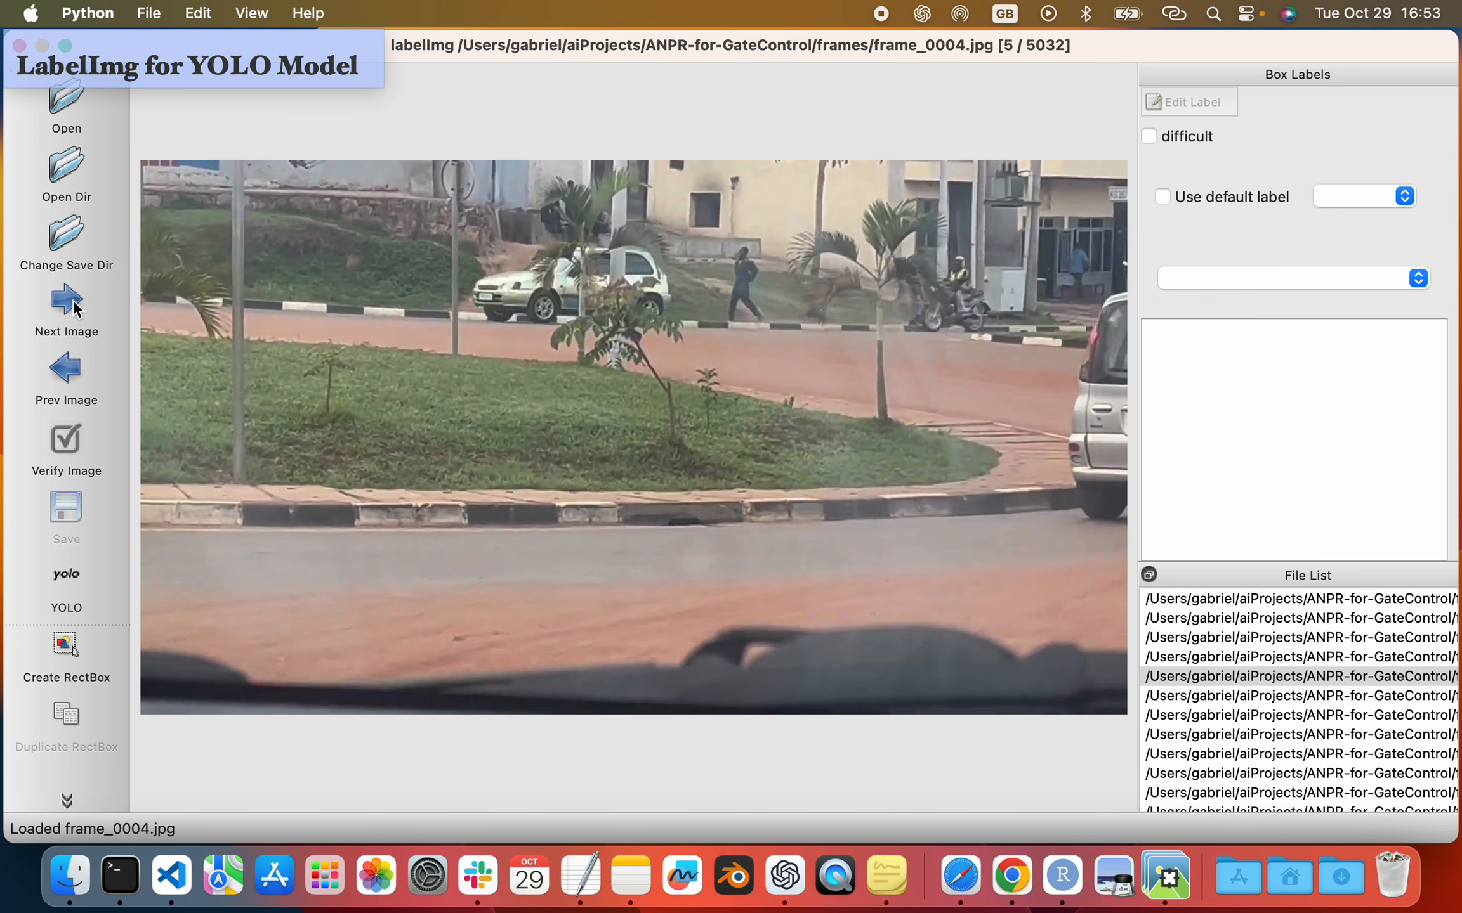
{"action": "left_click", "coordinate": [75, 301]}
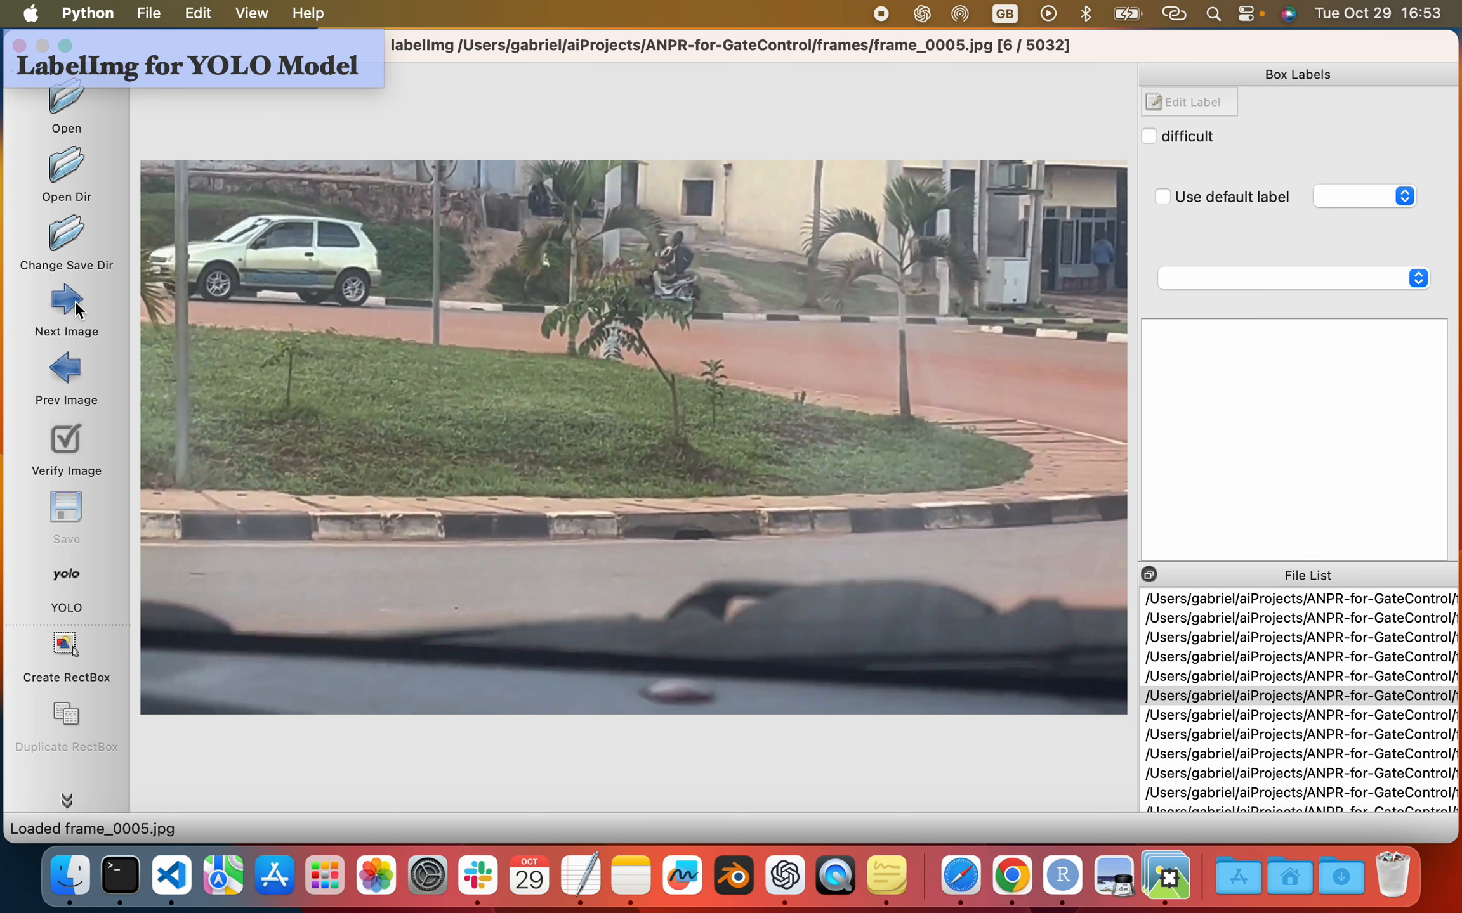
{"action": "left_click", "coordinate": [75, 301]}
{"action": "left_click", "coordinate": [76, 300]}
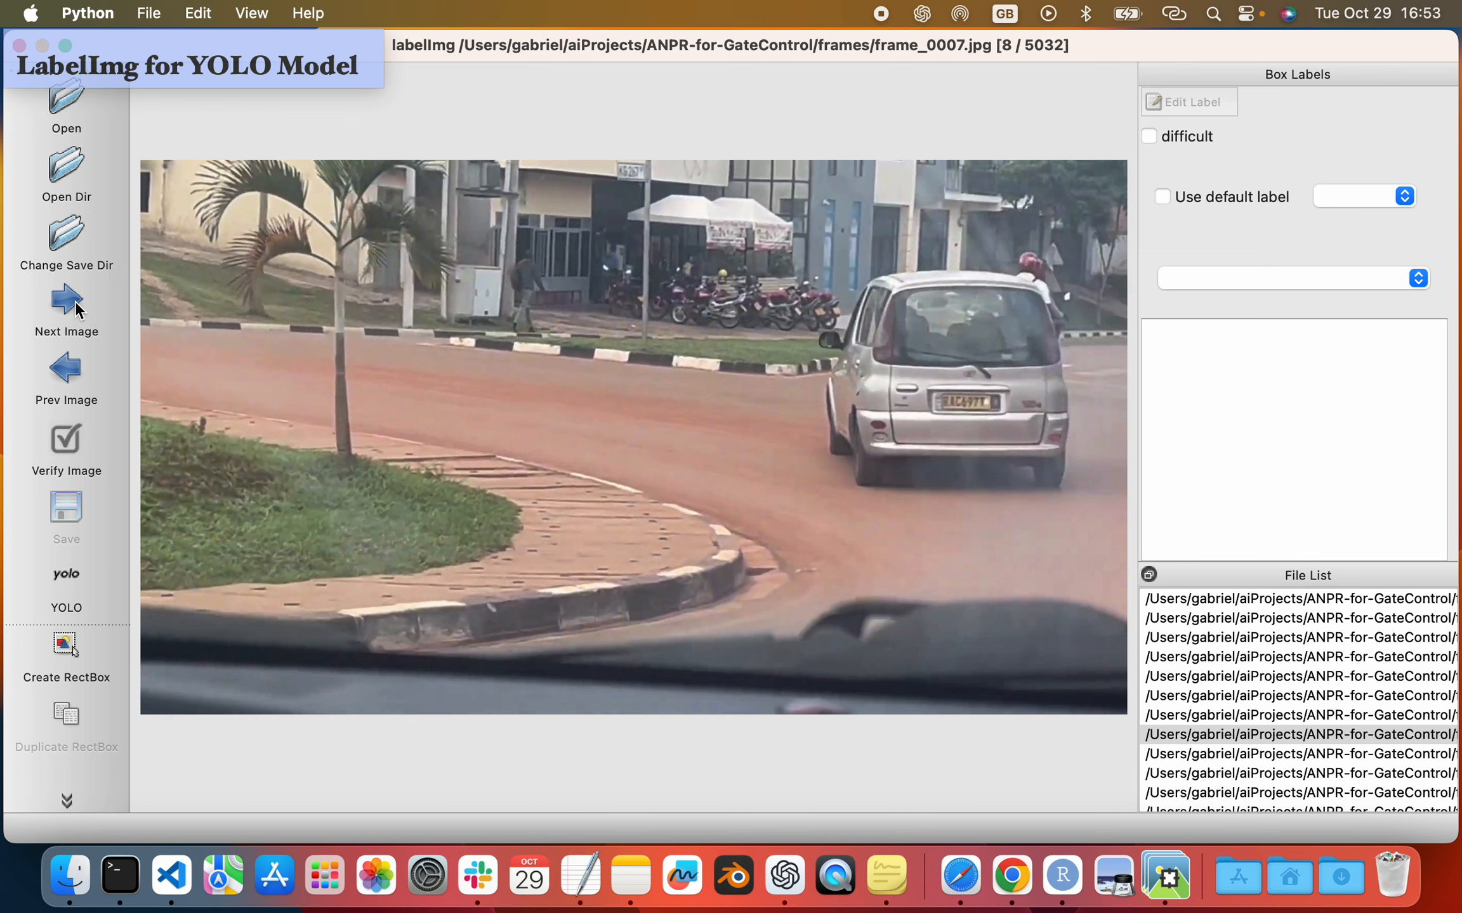
{"action": "left_click", "coordinate": [76, 308]}
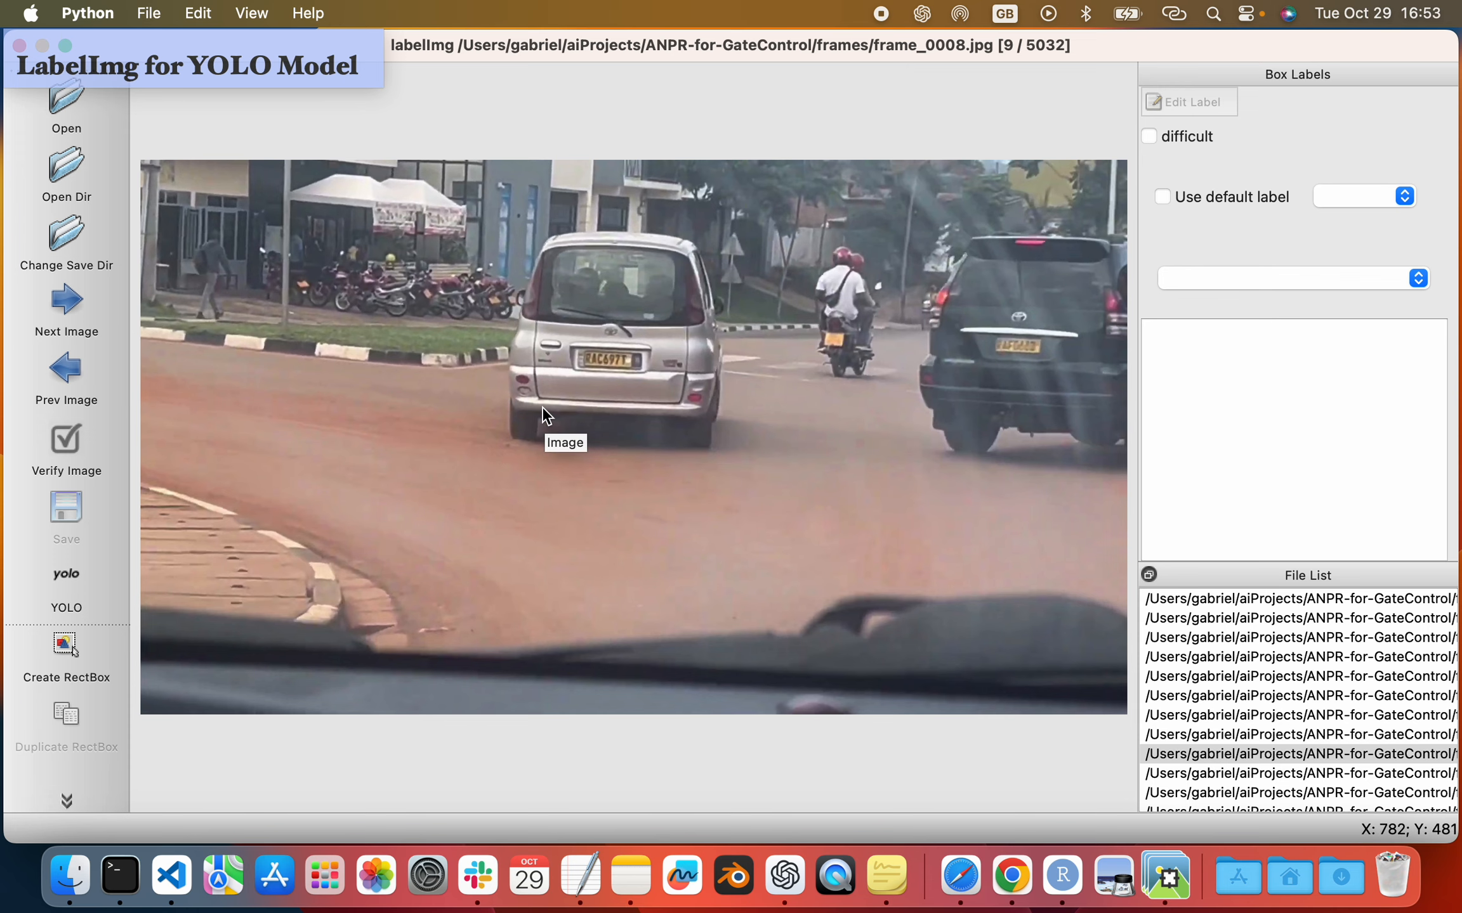
Draw a box about 98 by 37 pixels around the silver car's licence plate and label it with the plate number
{"action": "key", "text": "super+plus"}
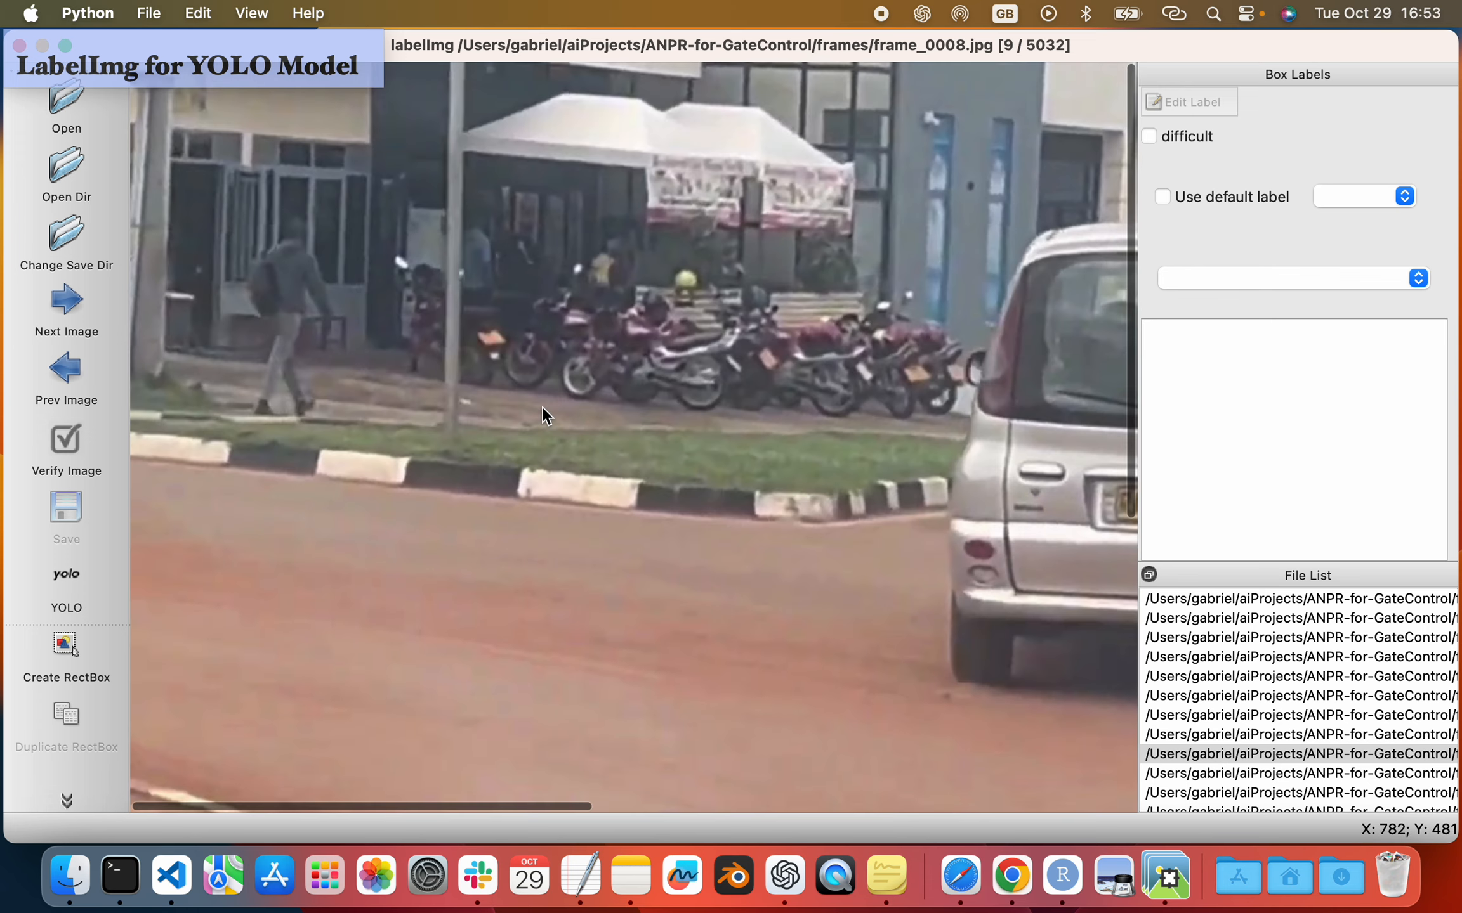
{"action": "scroll", "coordinate": [878, 496], "scroll_direction": "right", "scroll_amount": 5}
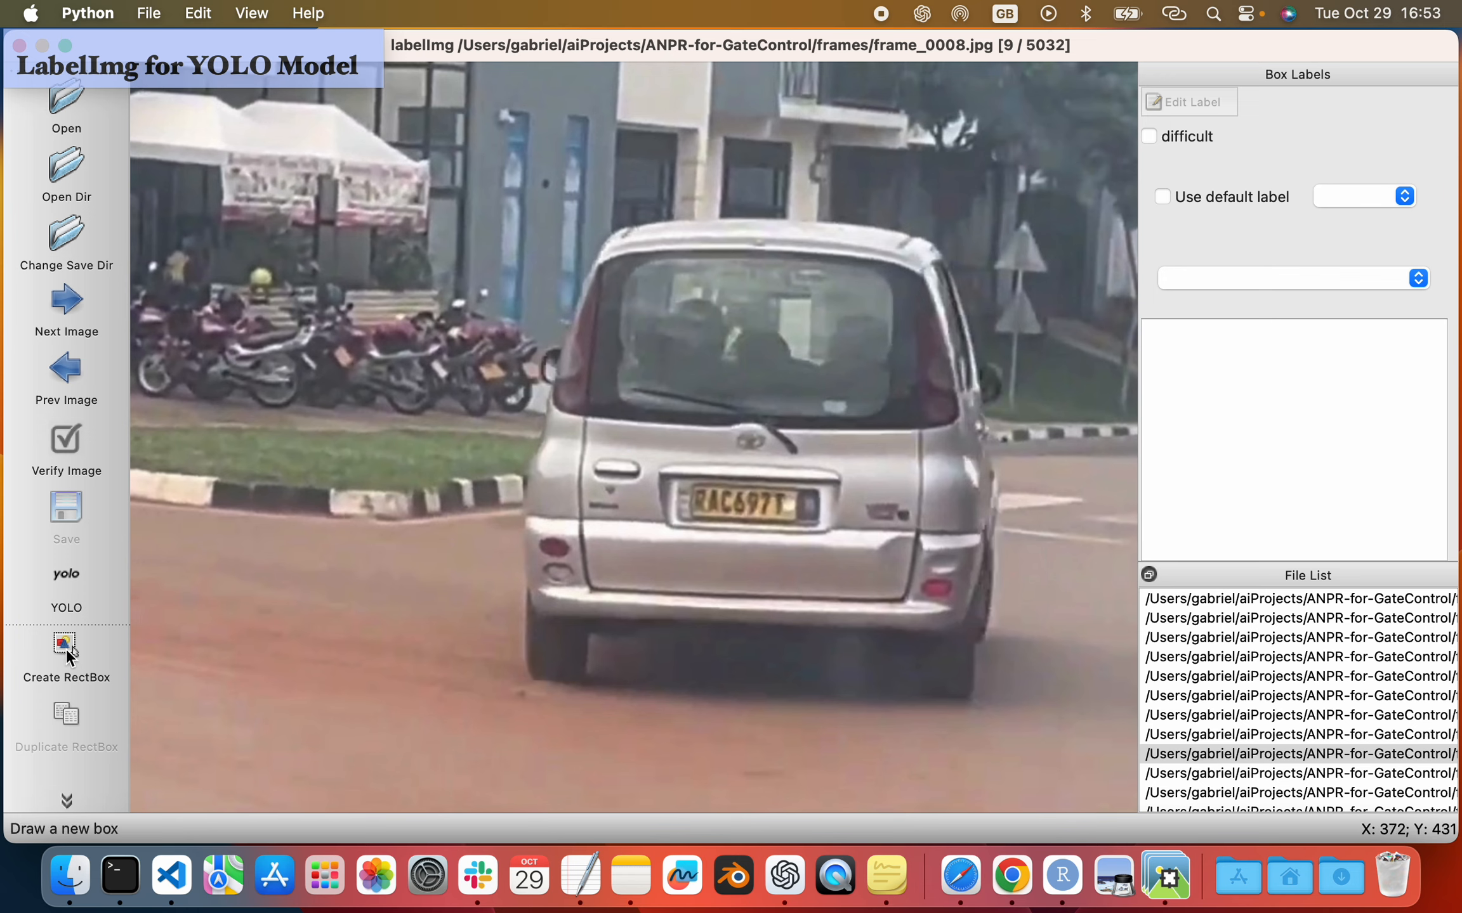
{"action": "left_click", "coordinate": [64, 641]}
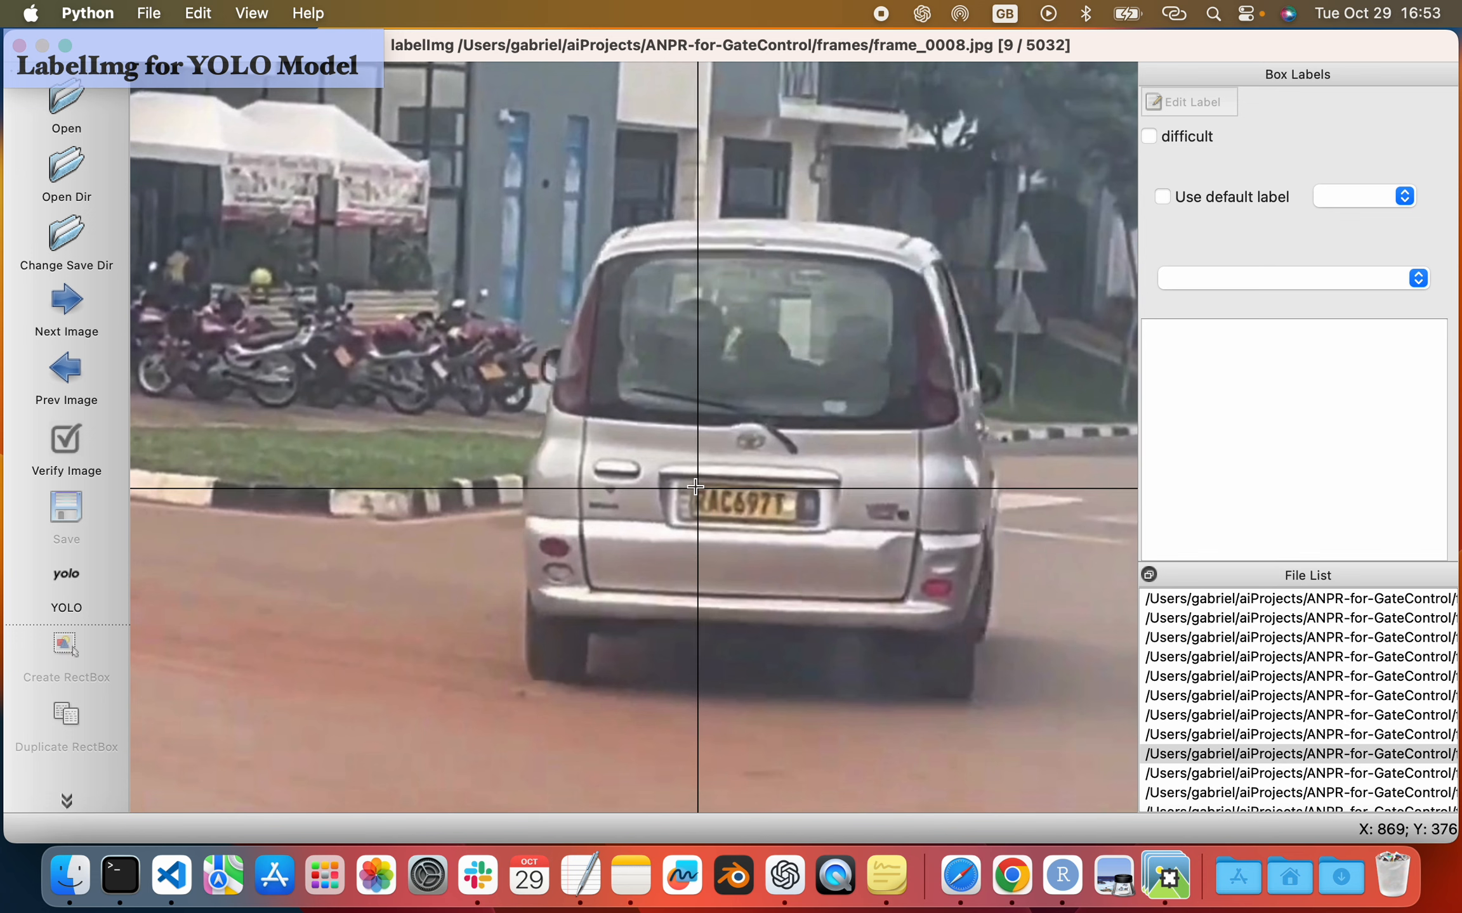
{"action": "left_click_drag", "start_coordinate": [690, 481], "coordinate": [872, 602]}
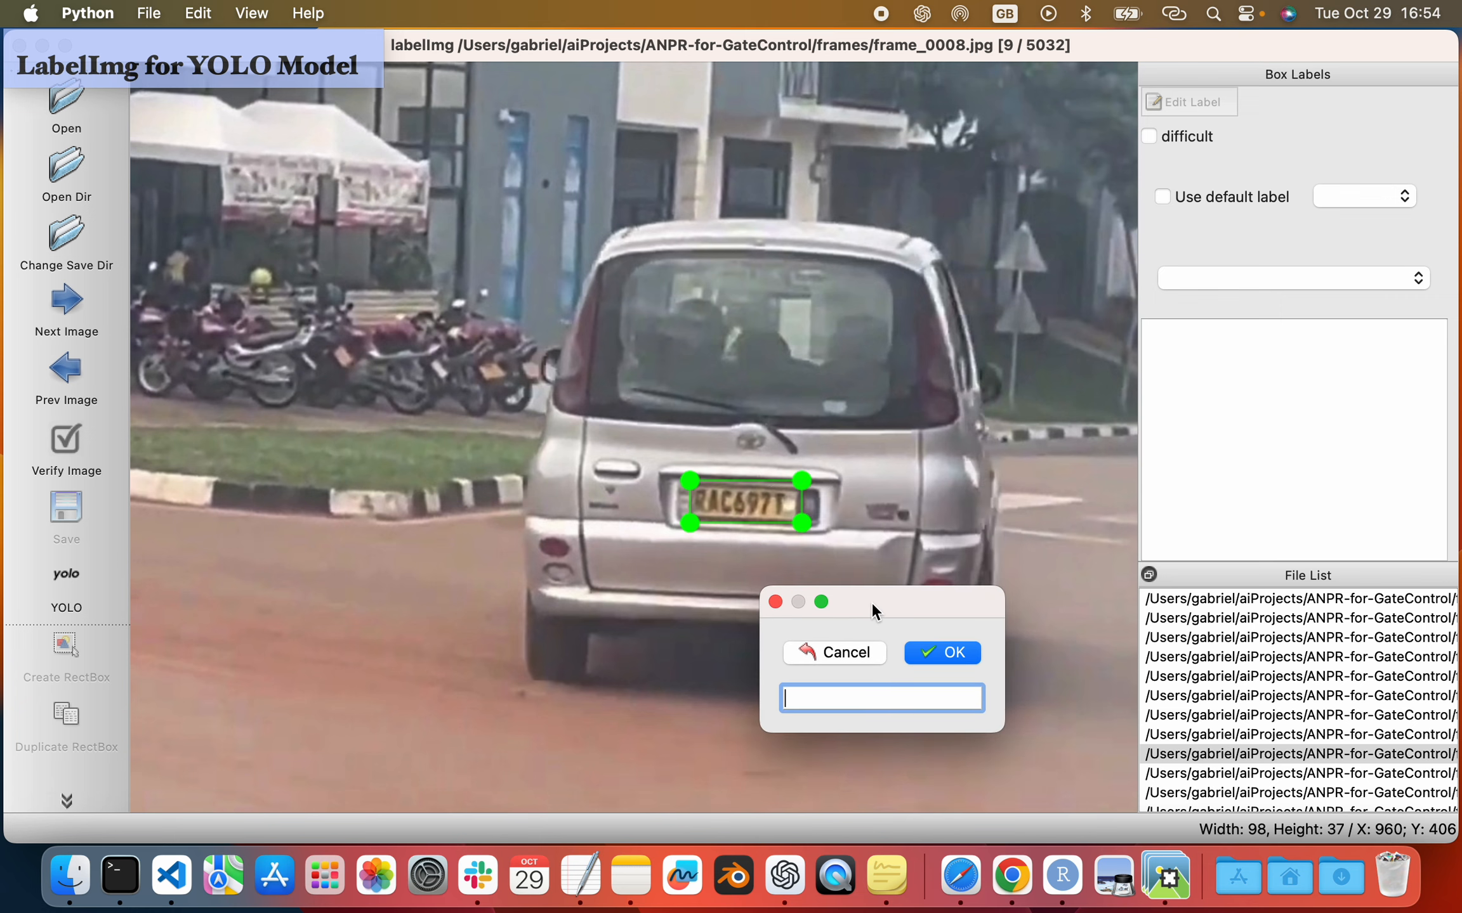
{"action": "type", "text": "RAC"}
{"action": "type", "text": "697T"}
{"action": "left_click", "coordinate": [952, 654]}
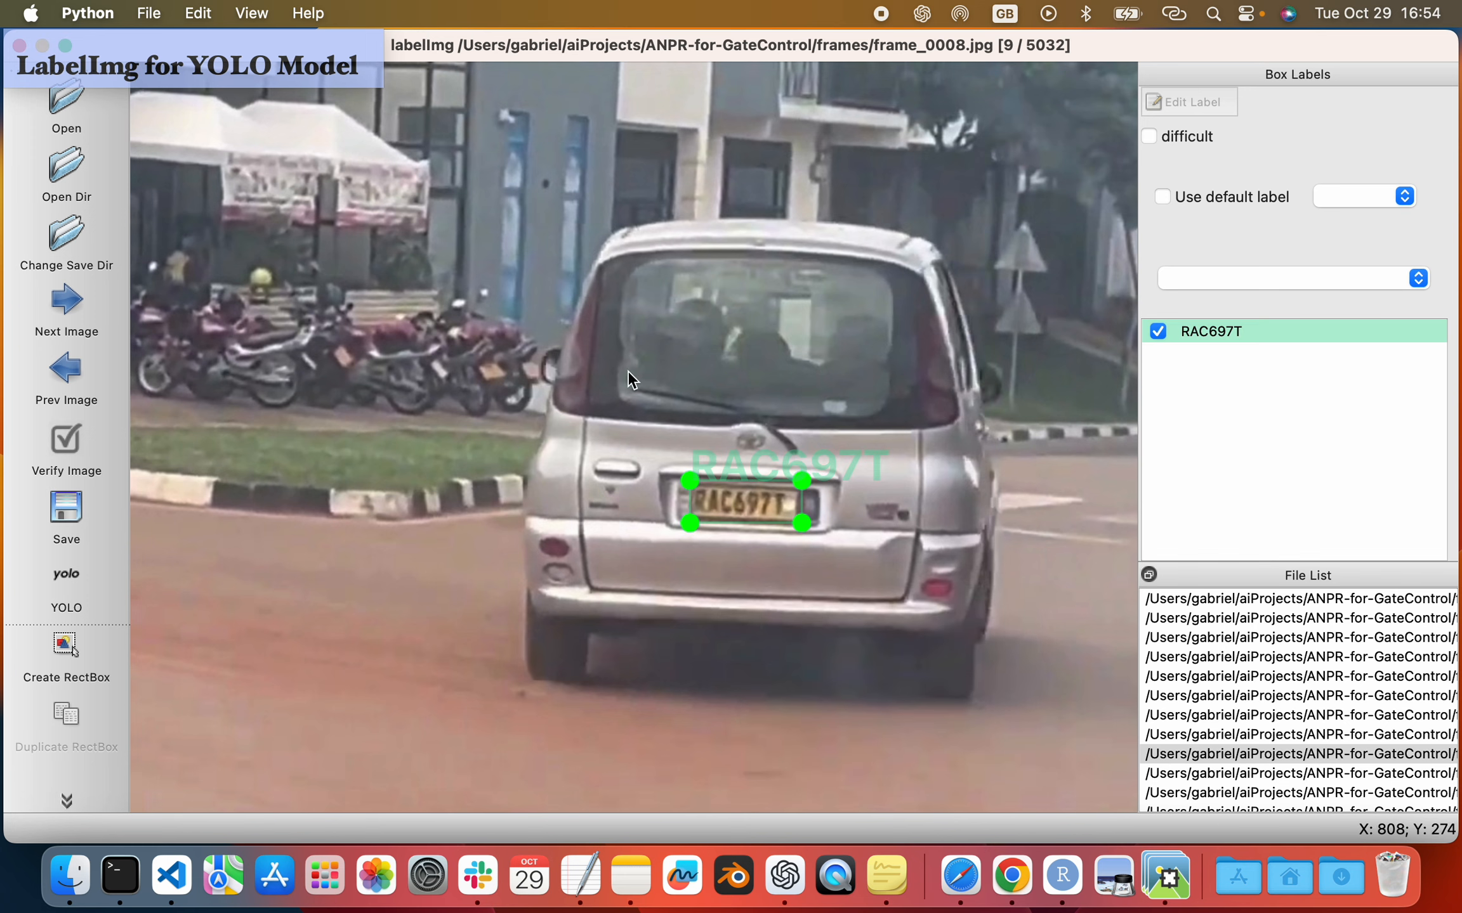
In frame_0009.jpg, draw a box about 114 by 51 pixels around the silver car's plate and assign the existing plate-number label
{"action": "left_click", "coordinate": [71, 308]}
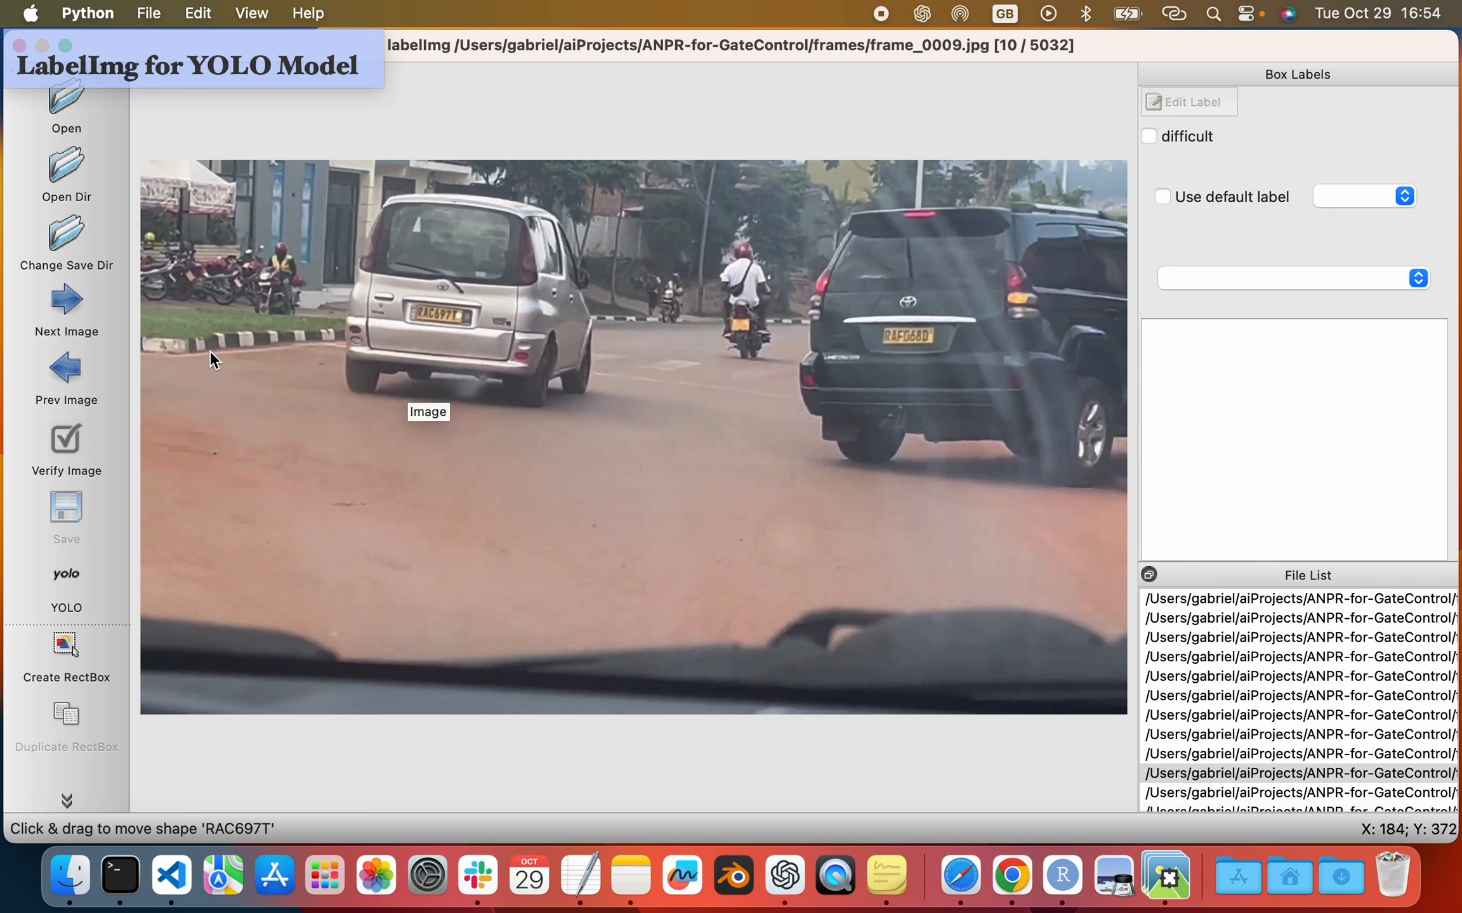
{"action": "key", "text": "w"}
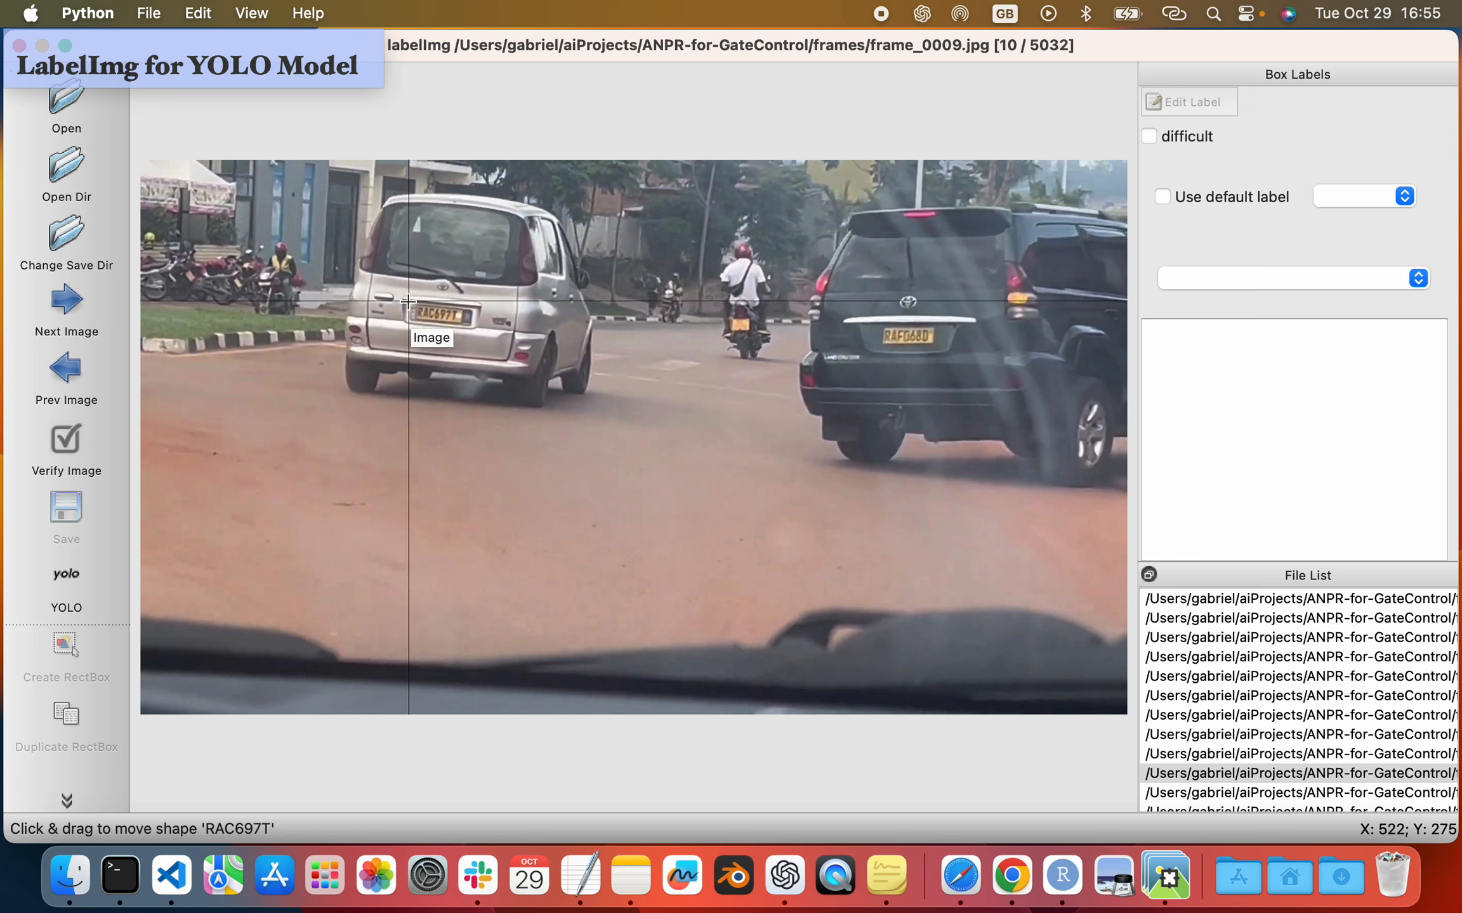
{"action": "left_click_drag", "start_coordinate": [408, 303], "coordinate": [466, 329]}
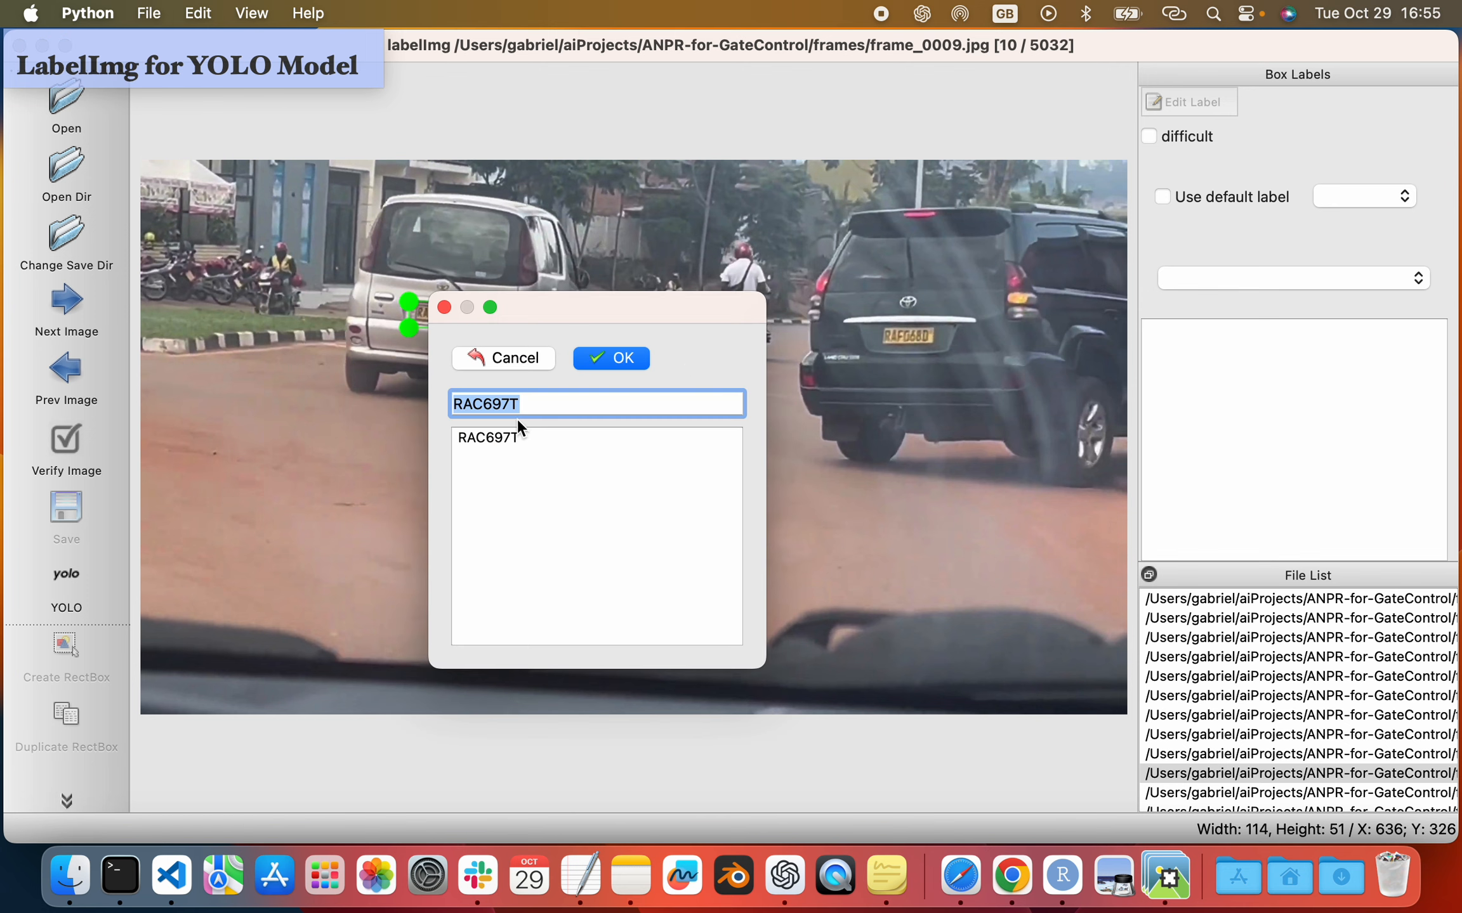
{"action": "left_click", "coordinate": [496, 438]}
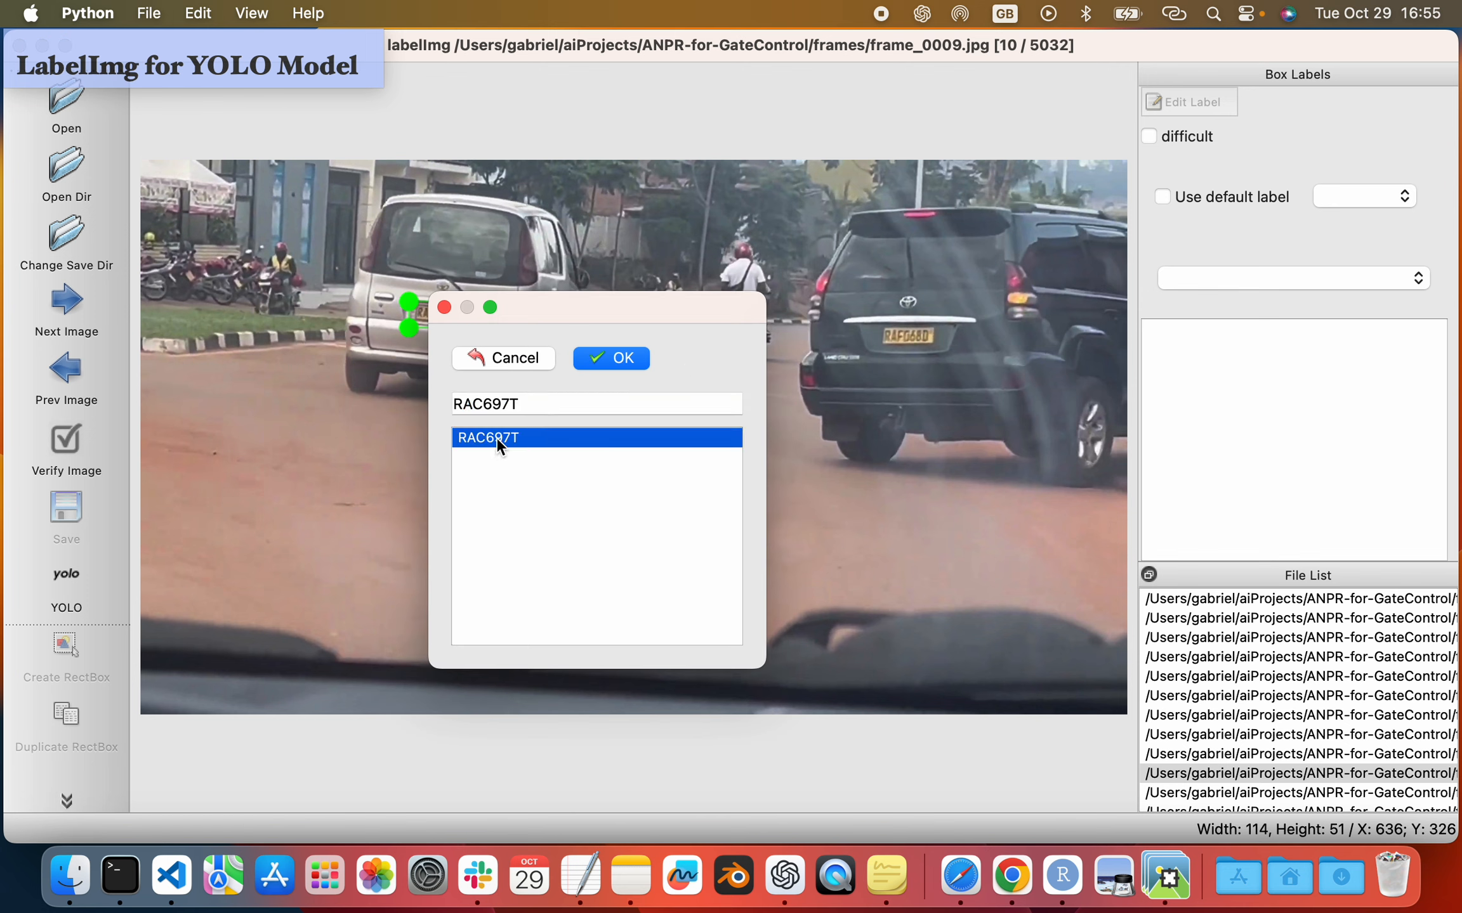
{"action": "left_click", "coordinate": [628, 356]}
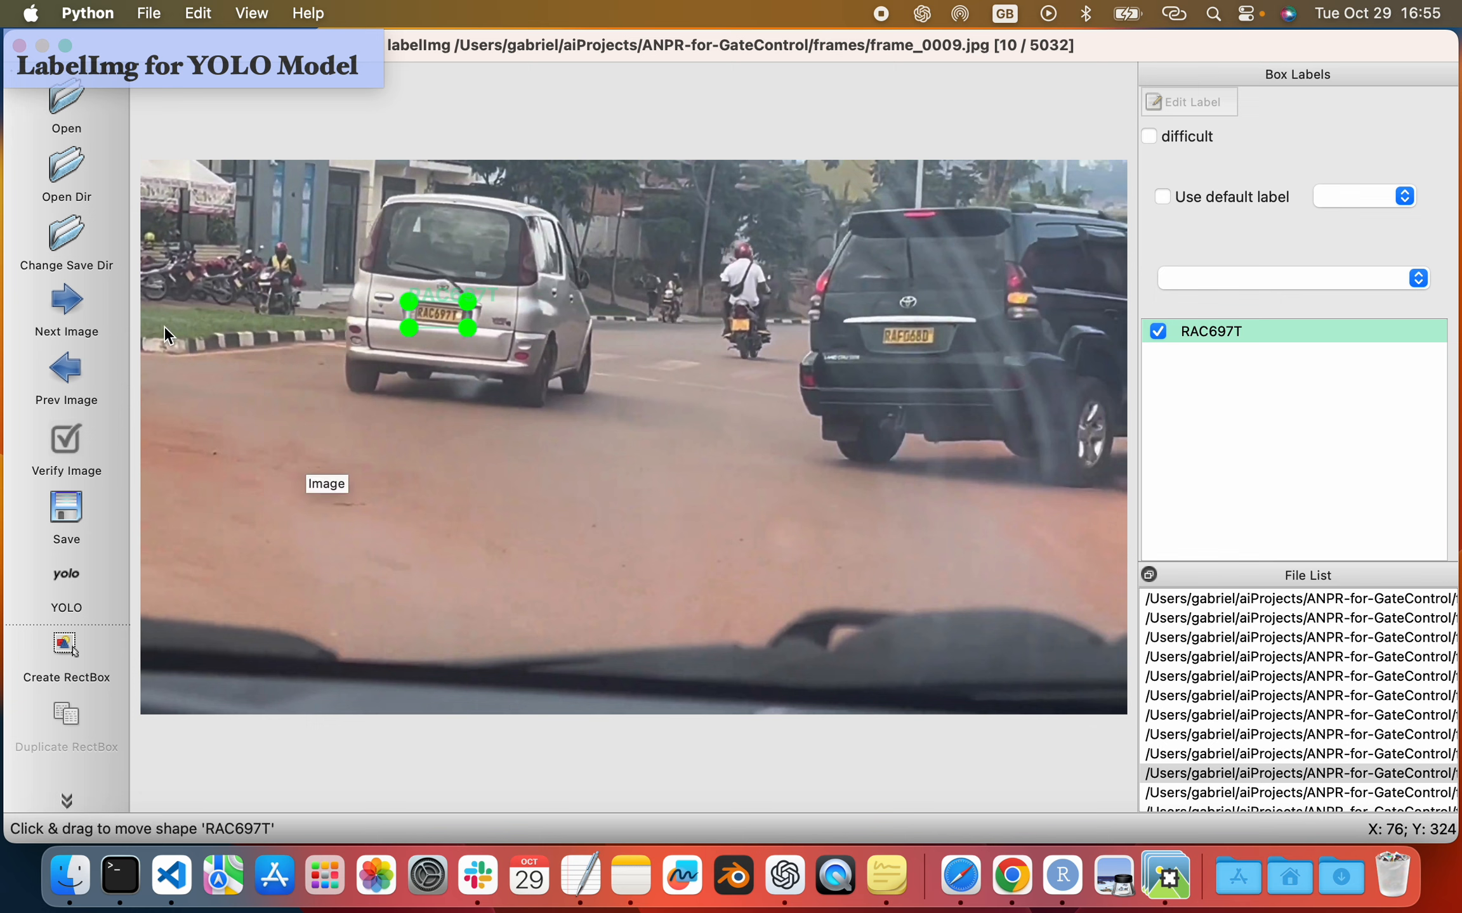
In frame_0010.jpg, draw a box about 107 by 44 pixels around the silver car's plate and assign the existing plate-number label
{"action": "left_click", "coordinate": [75, 308]}
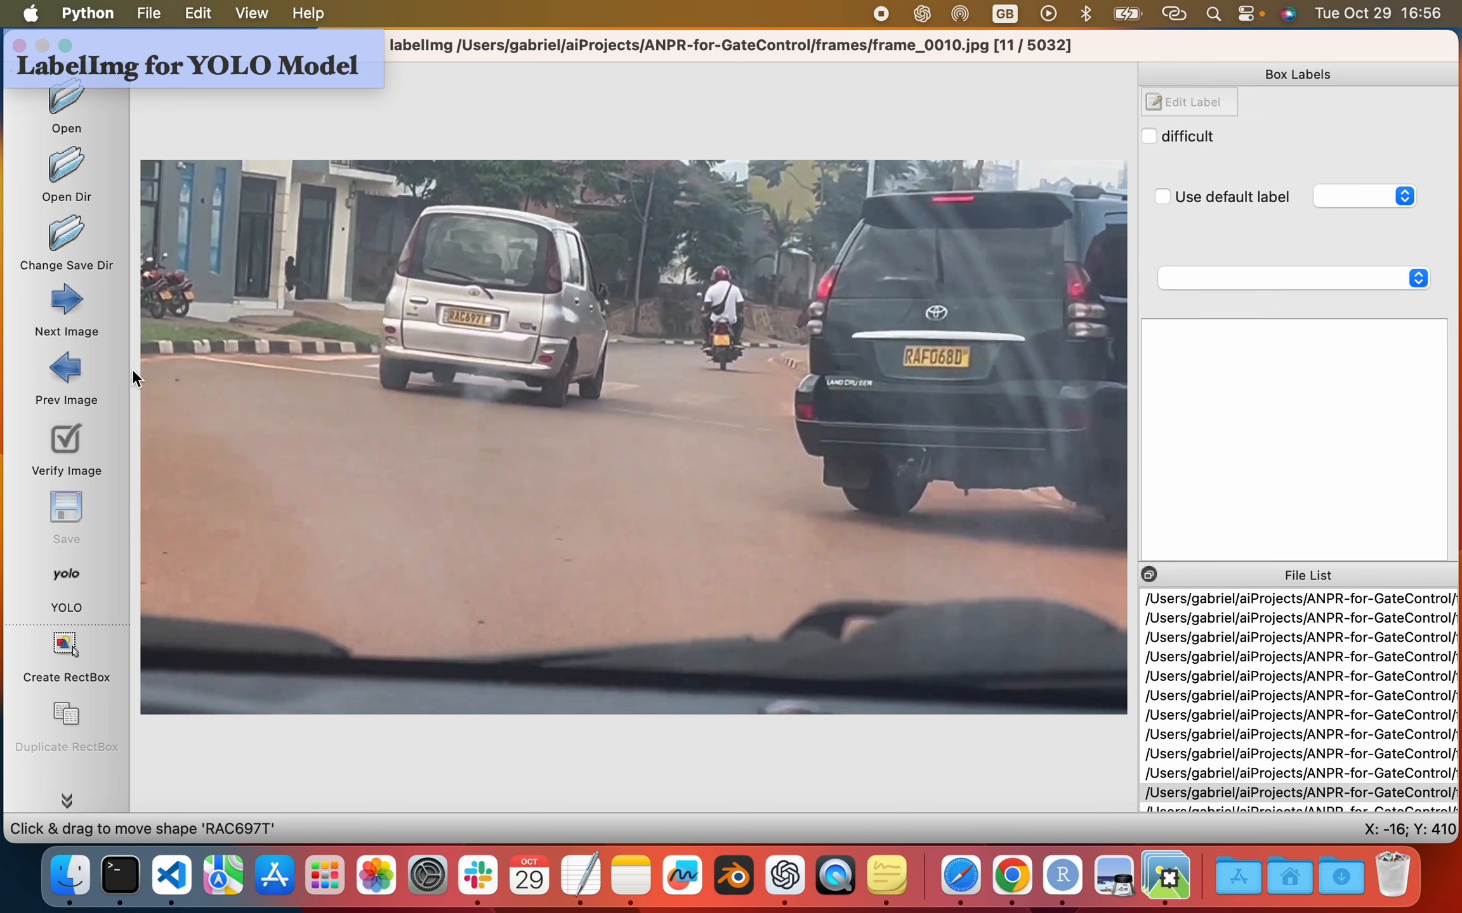
{"action": "left_click", "coordinate": [64, 646]}
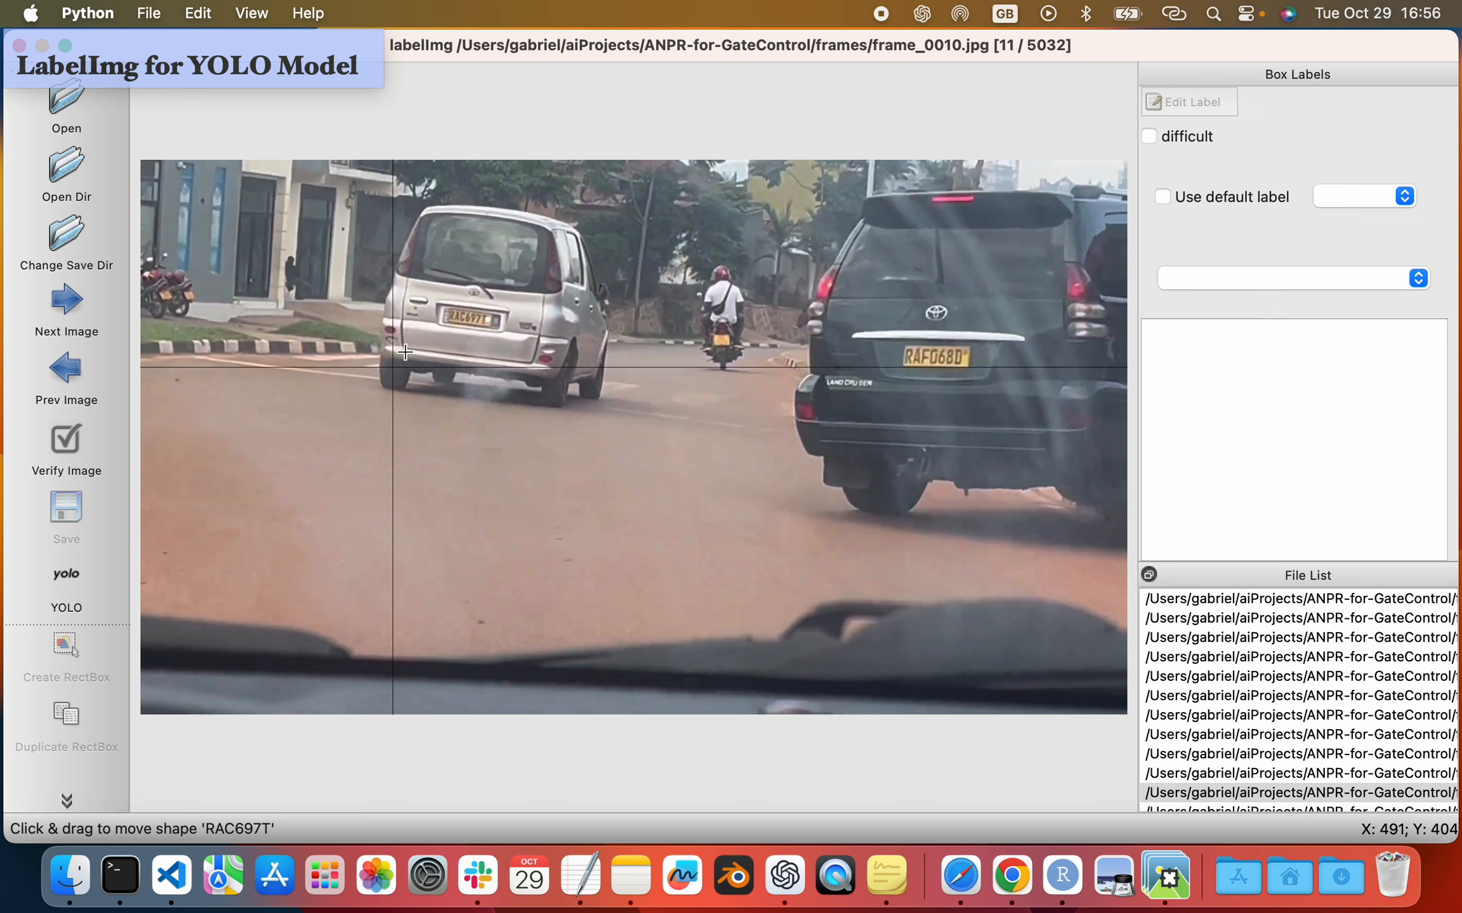
{"action": "left_click_drag", "start_coordinate": [440, 307], "coordinate": [495, 331]}
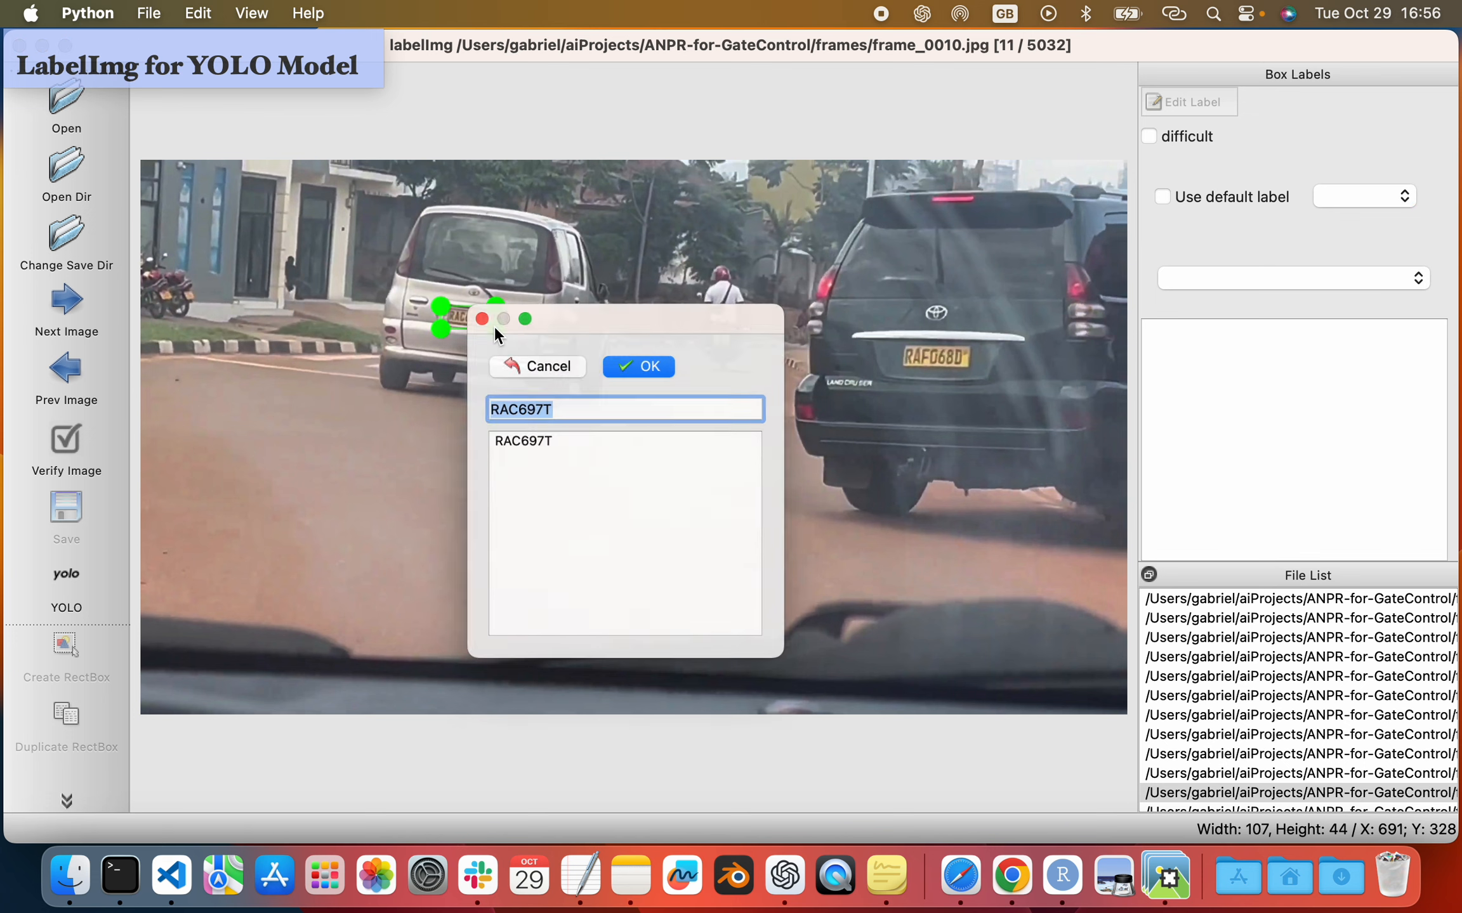
{"action": "left_click", "coordinate": [645, 362]}
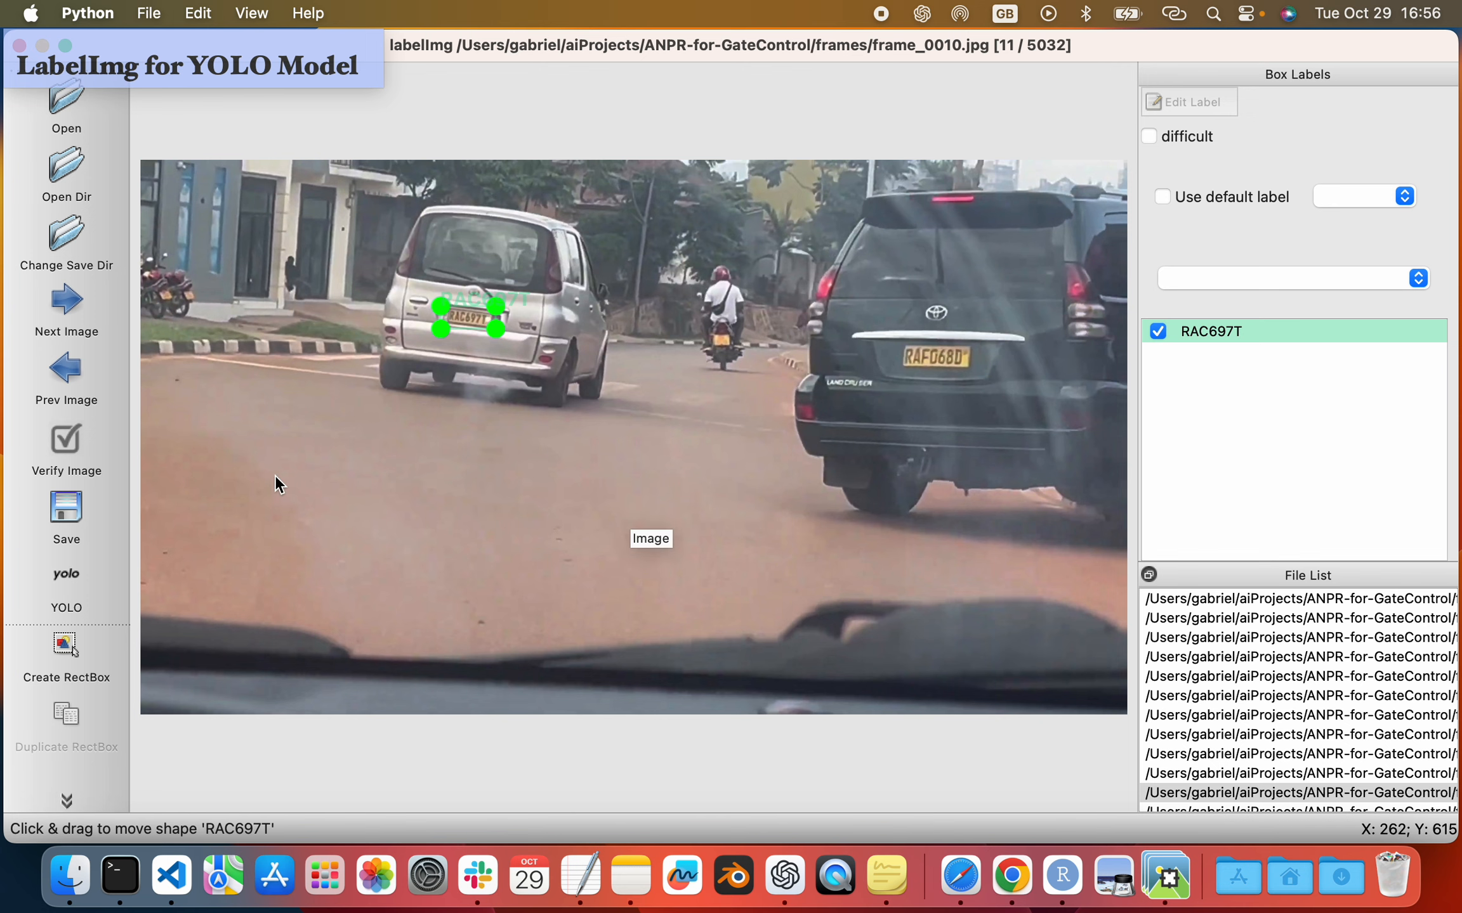
In frame_0011.jpg, draw a box about 95 by 46 pixels around the silver car's plate and assign the existing plate-number label
{"action": "left_click", "coordinate": [72, 300]}
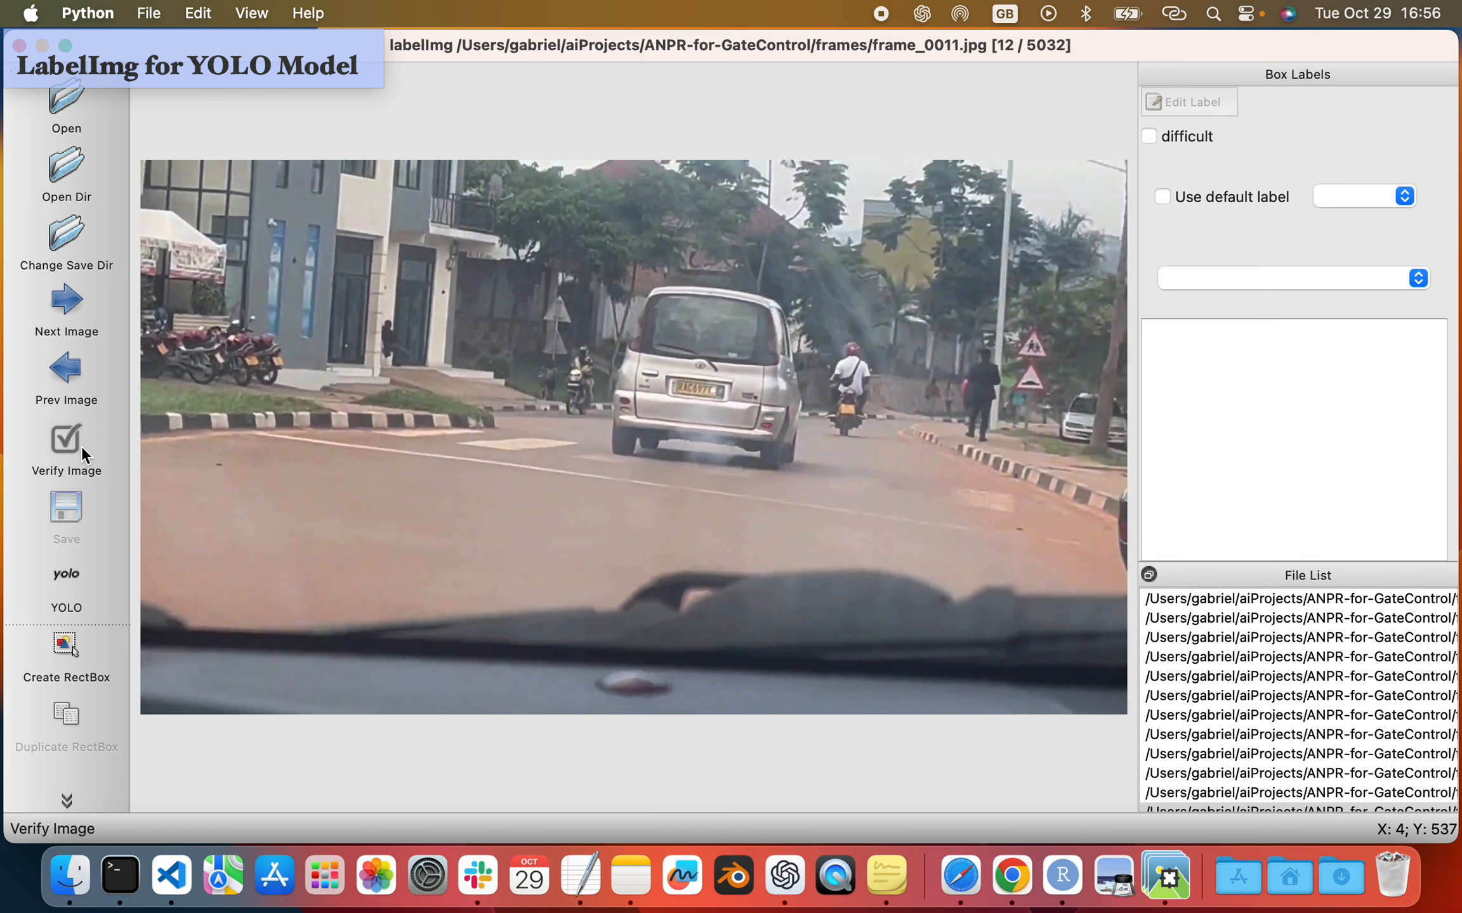
{"action": "left_click", "coordinate": [65, 645]}
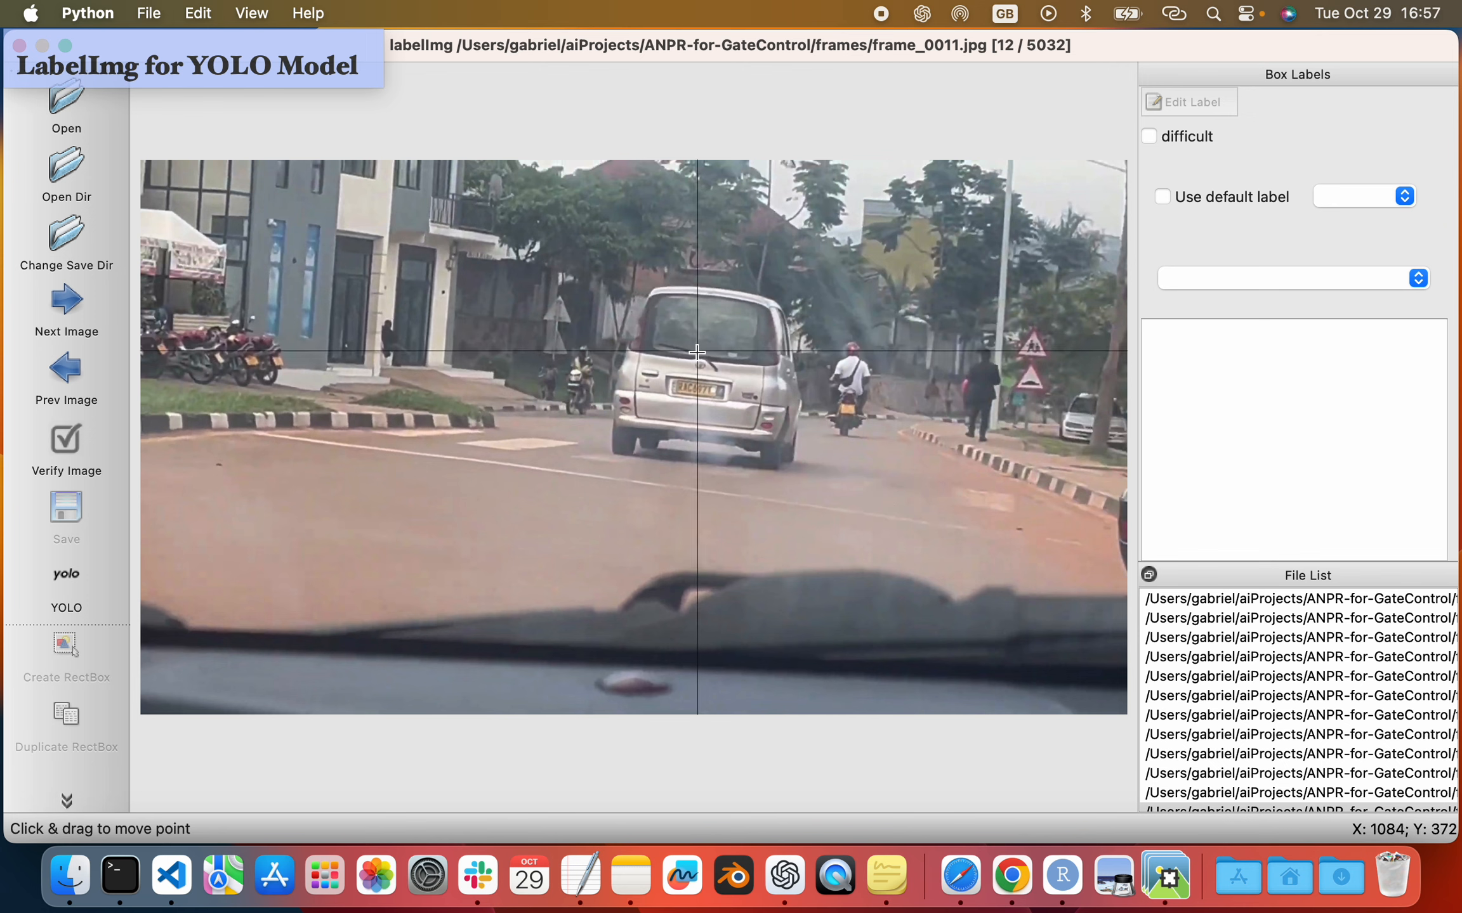
{"action": "left_click_drag", "start_coordinate": [673, 380], "coordinate": [722, 403]}
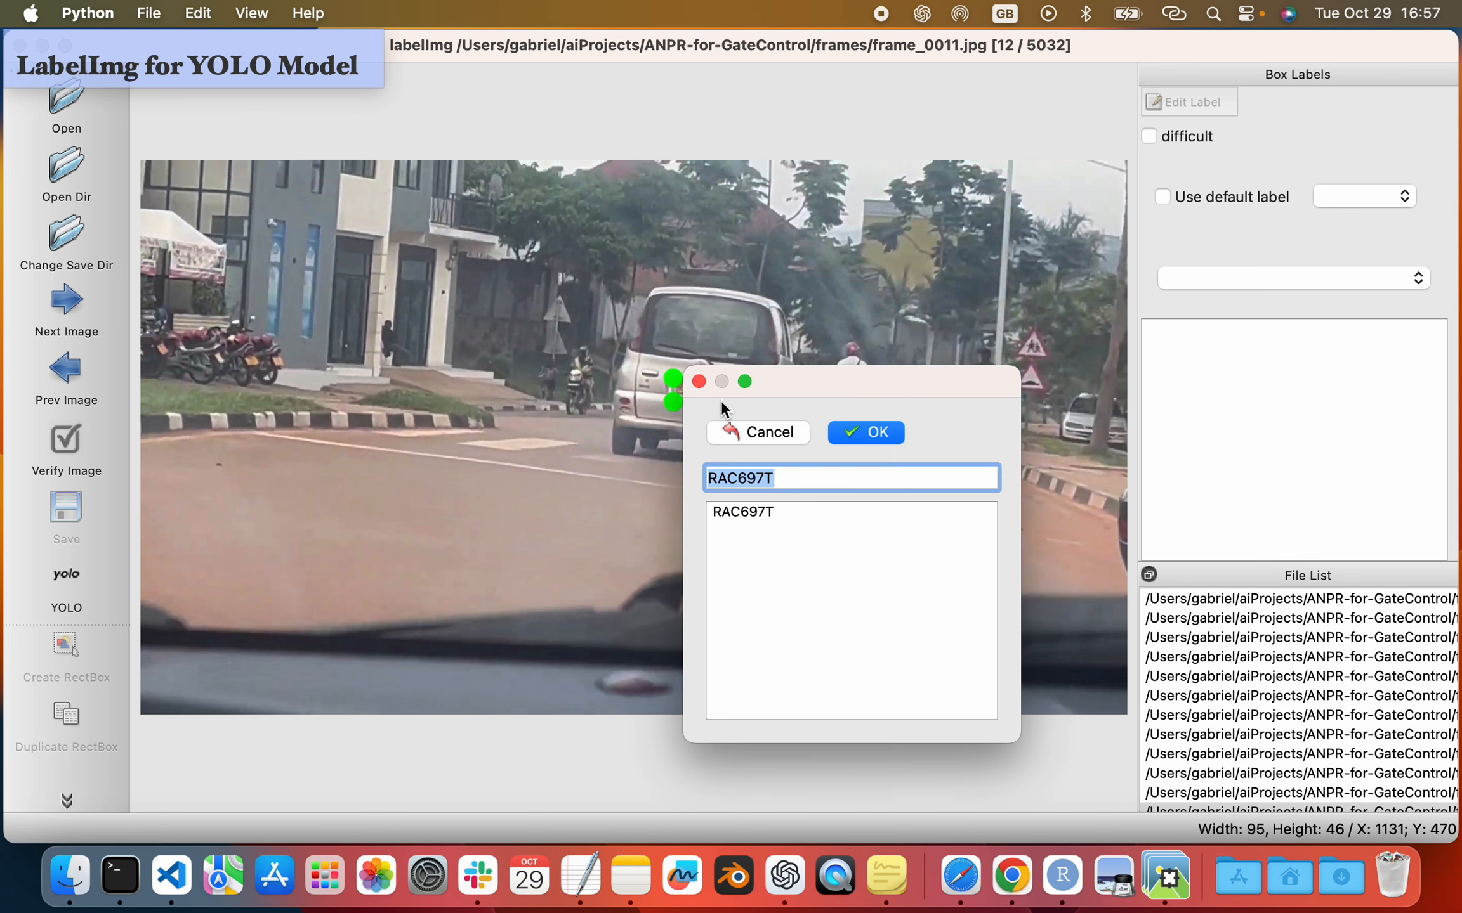
{"action": "left_click", "coordinate": [877, 435]}
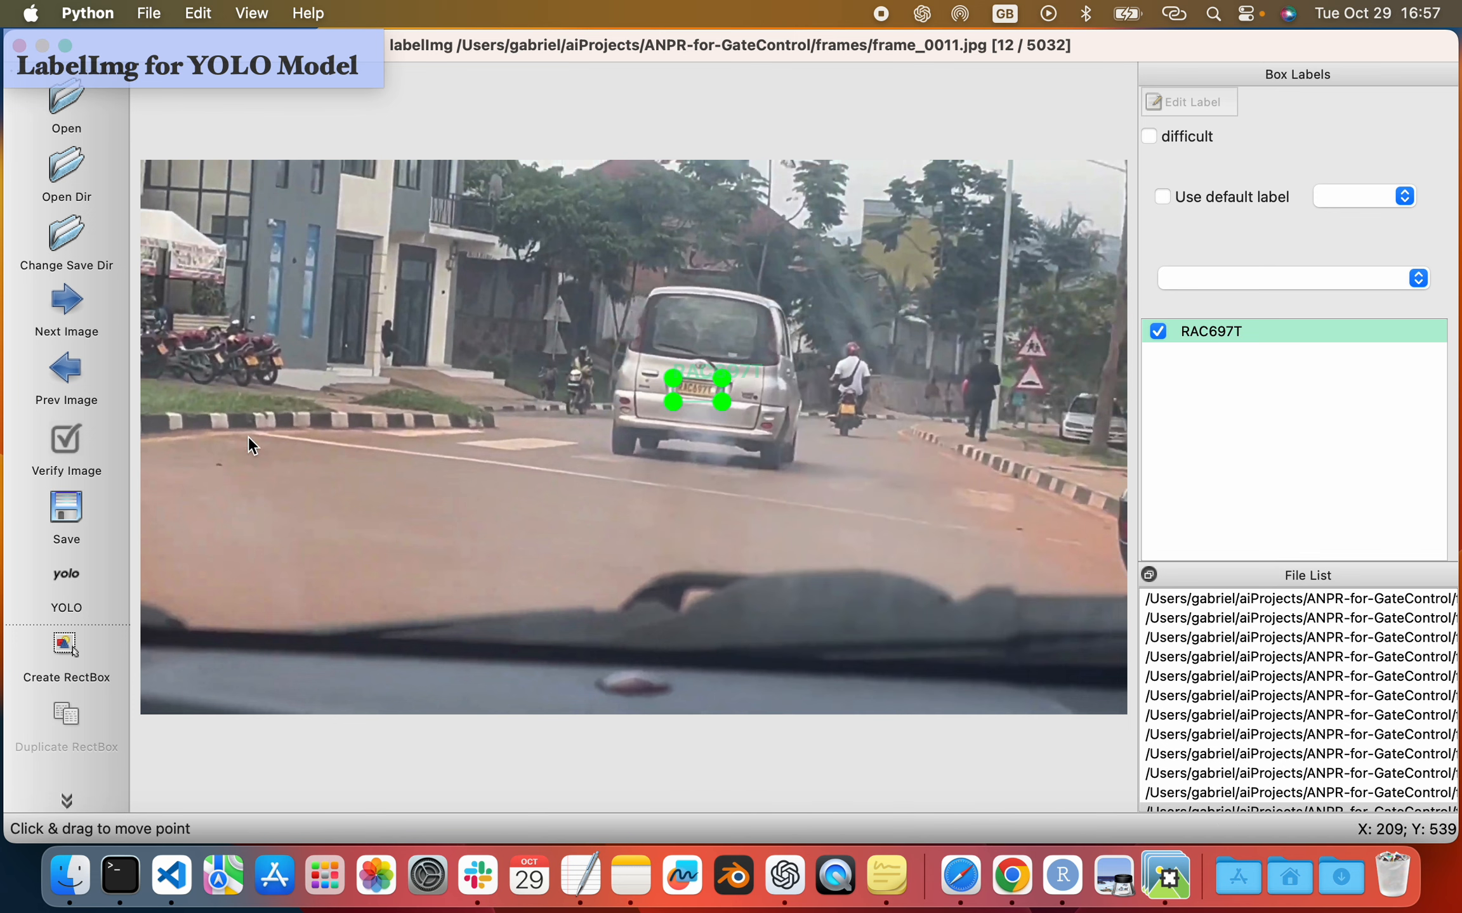
Advance through the image sequence from frame_0011.jpg to frame_0060.jpg
{"action": "left_click", "coordinate": [75, 303]}
{"action": "left_click", "coordinate": [76, 303]}
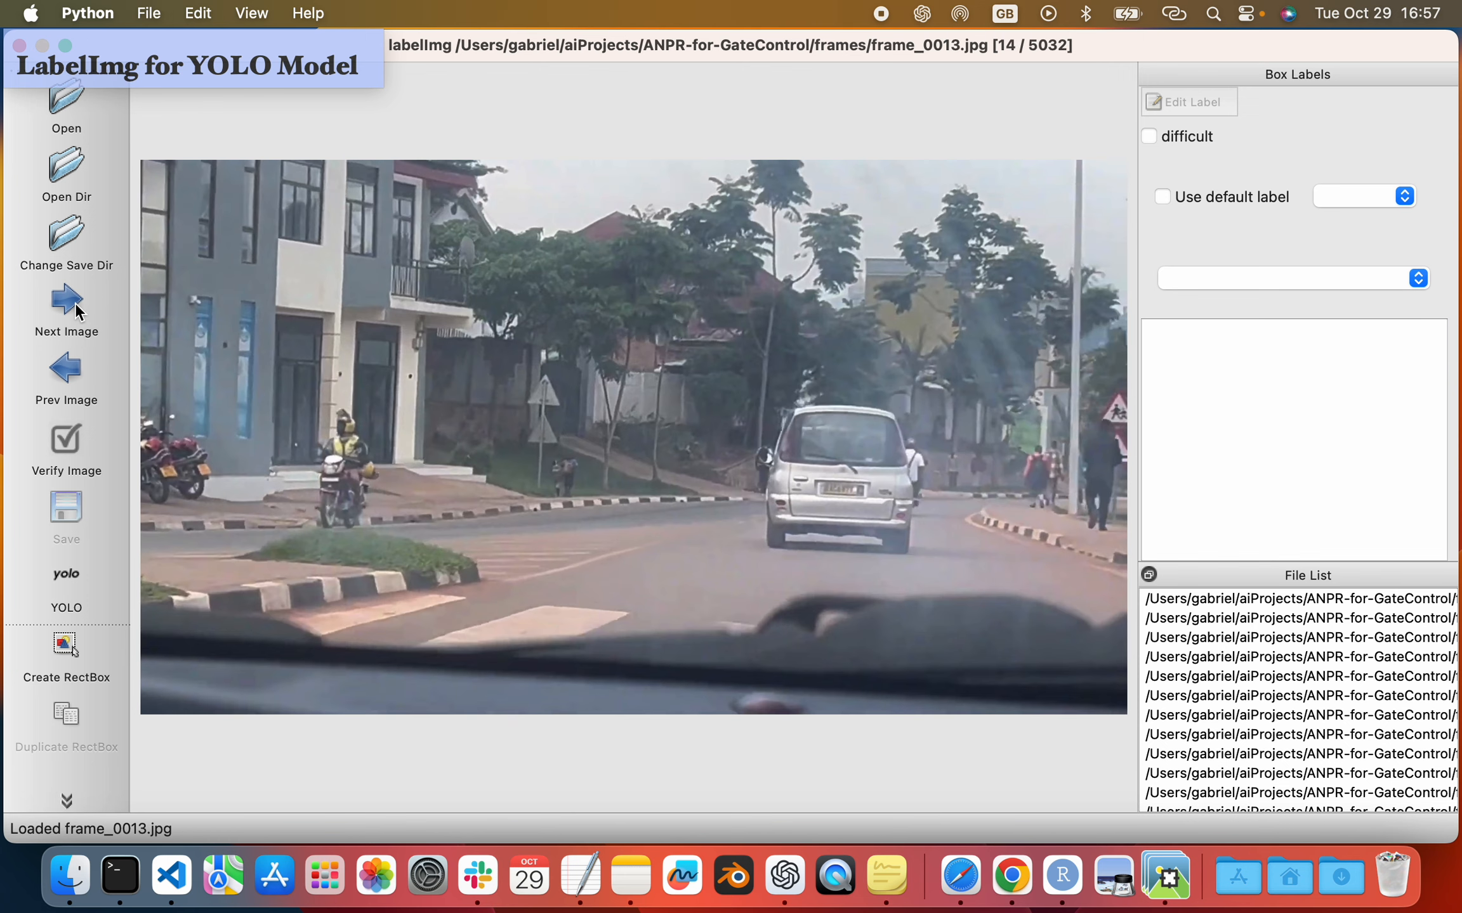
{"action": "left_click", "coordinate": [75, 303]}
{"action": "left_click", "coordinate": [76, 303]}
{"action": "left_click", "coordinate": [76, 303]}
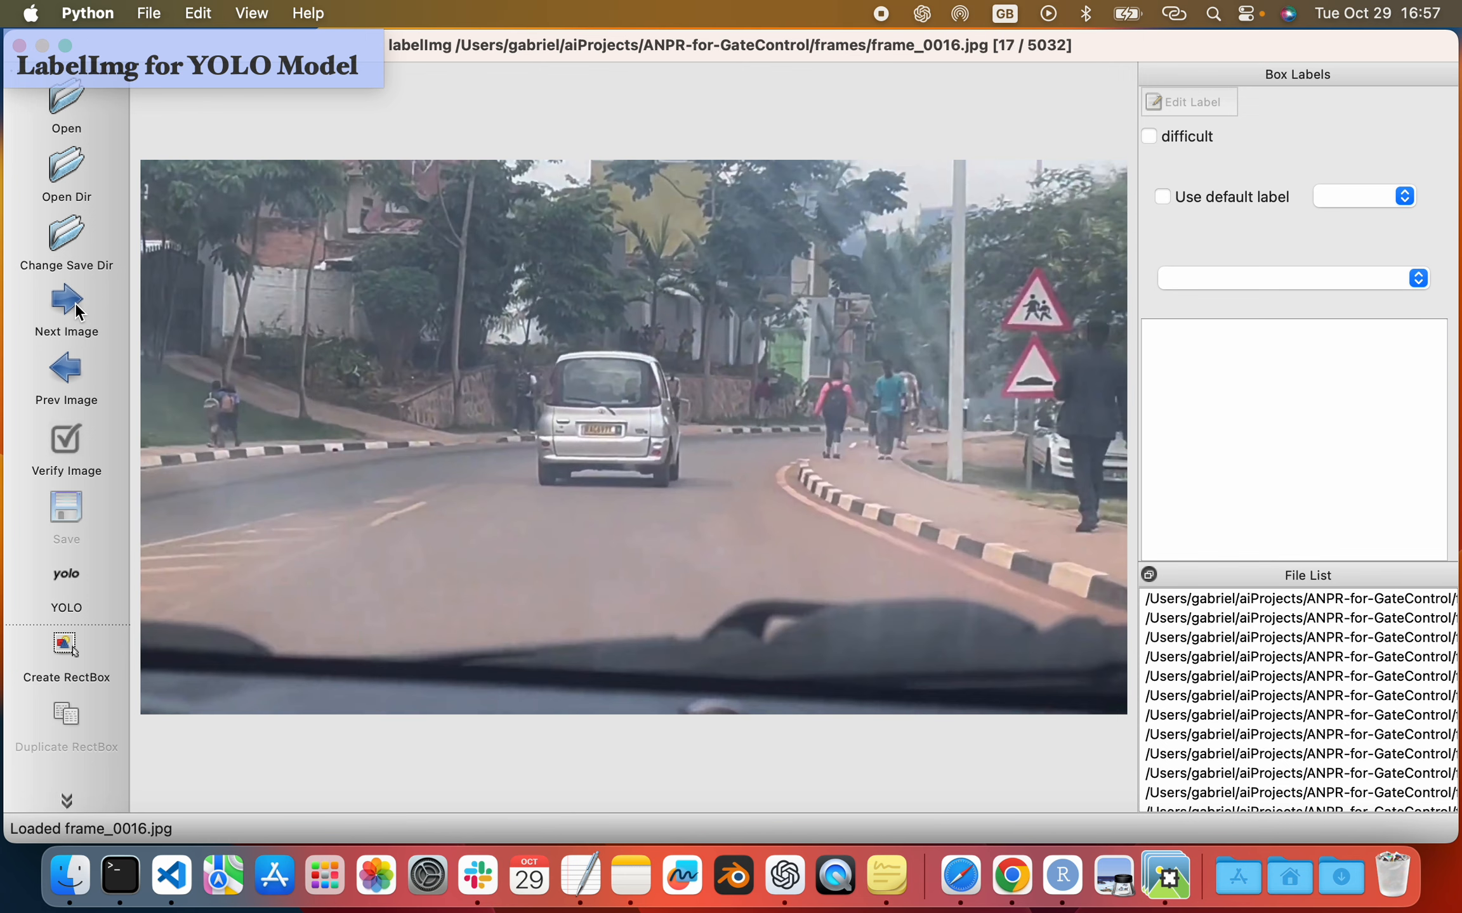
{"action": "left_click", "coordinate": [76, 303]}
{"action": "left_click", "coordinate": [75, 303]}
{"action": "left_click", "coordinate": [75, 303]}
{"action": "left_click", "coordinate": [76, 303]}
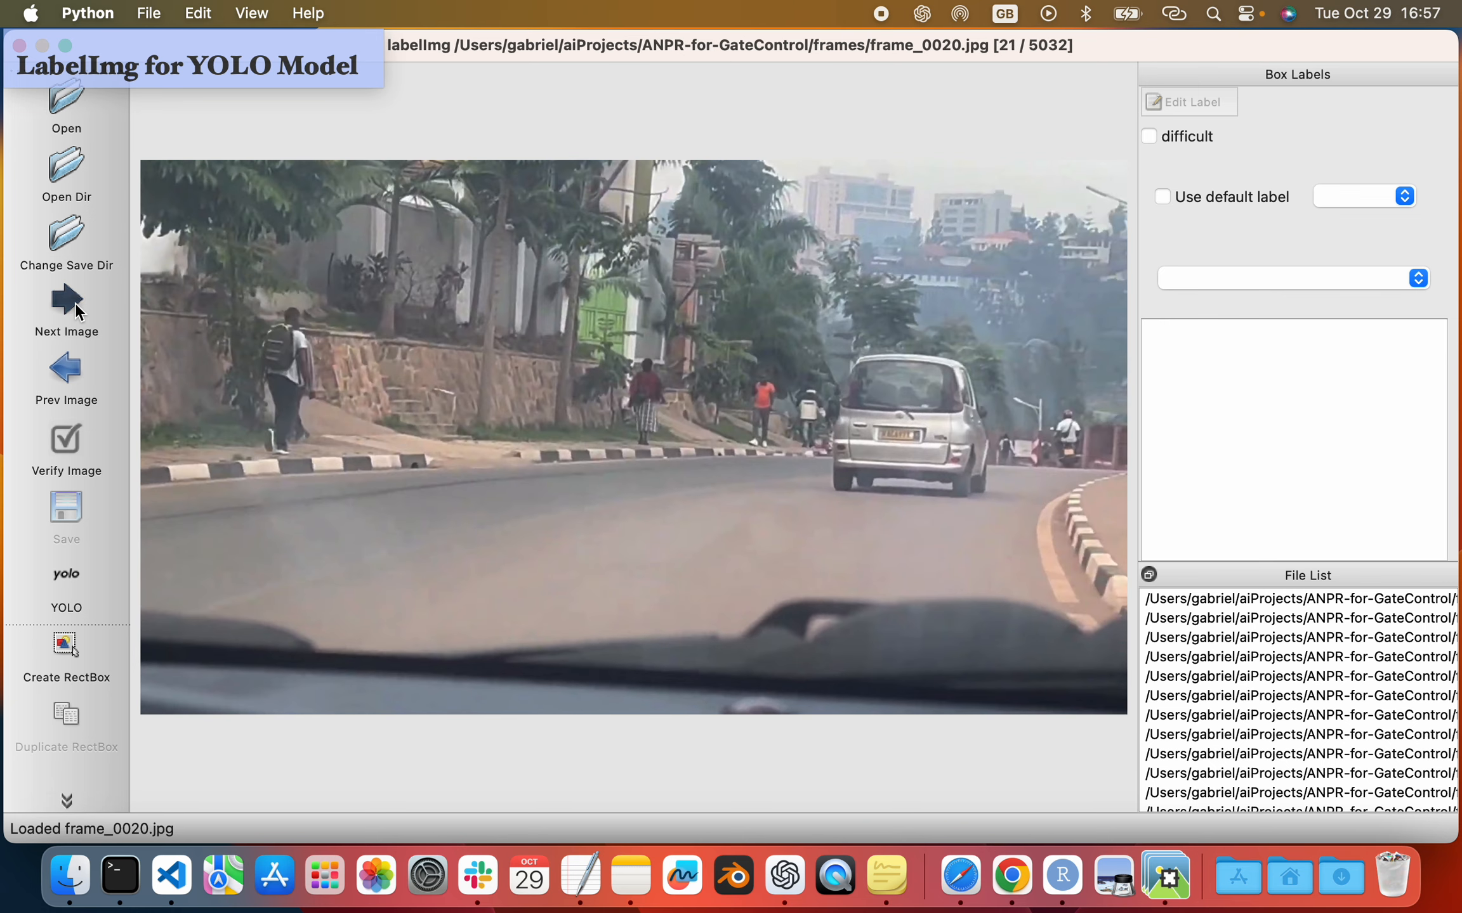
{"action": "left_click", "coordinate": [74, 303]}
{"action": "left_click", "coordinate": [76, 303]}
{"action": "left_click", "coordinate": [75, 304]}
{"action": "left_click", "coordinate": [76, 303]}
{"action": "left_click", "coordinate": [76, 304]}
{"action": "left_click", "coordinate": [75, 303]}
{"action": "left_click", "coordinate": [76, 303]}
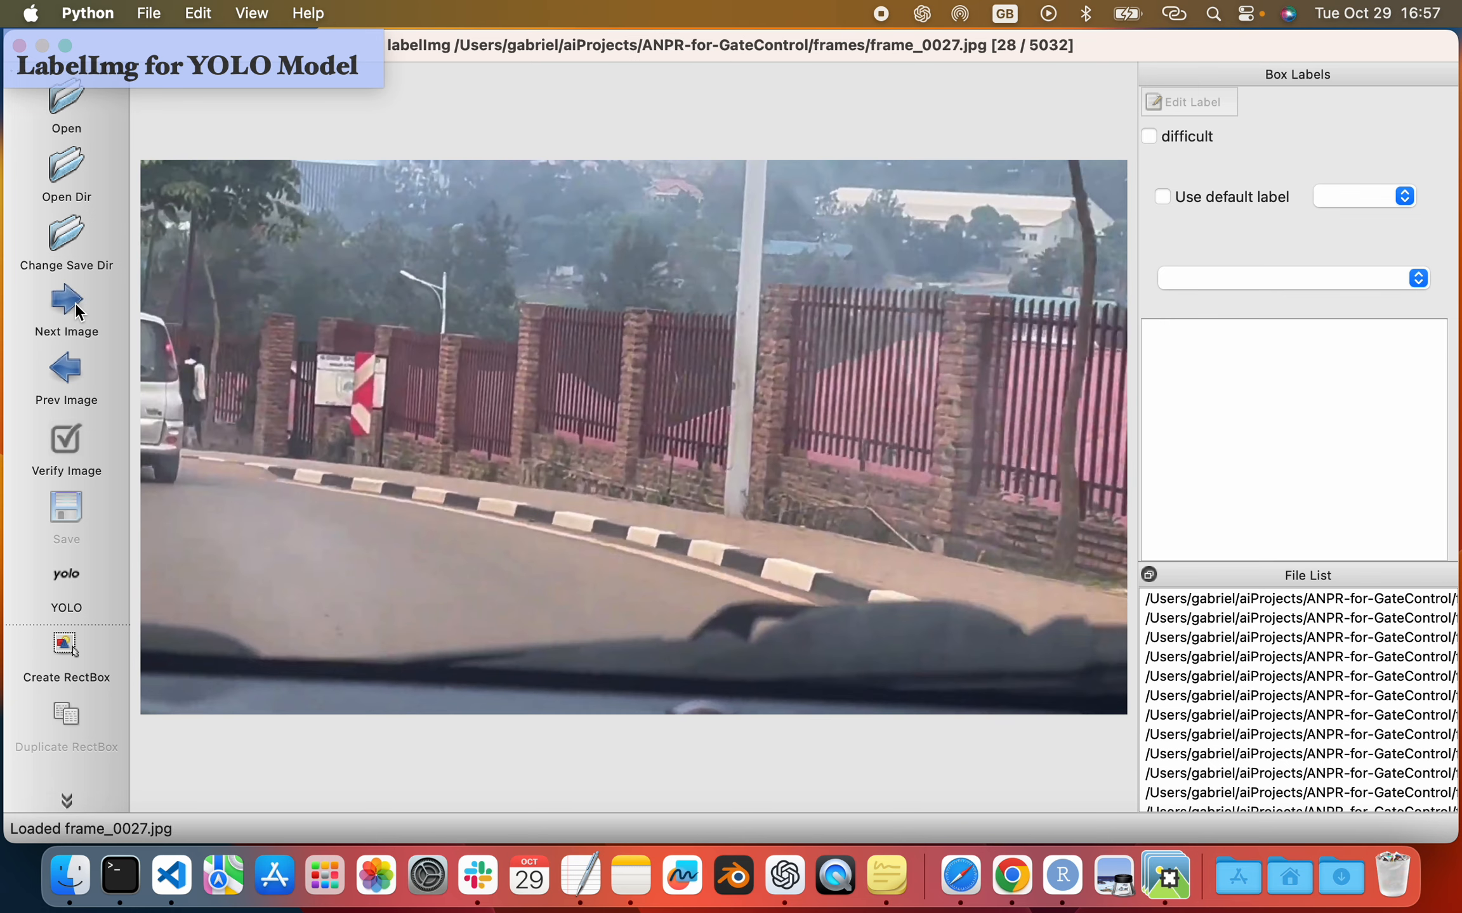
{"action": "left_click", "coordinate": [75, 303]}
{"action": "left_click", "coordinate": [75, 303]}
{"action": "left_click", "coordinate": [76, 303]}
{"action": "left_click", "coordinate": [76, 303]}
{"action": "left_click", "coordinate": [75, 302]}
{"action": "left_click", "coordinate": [76, 303]}
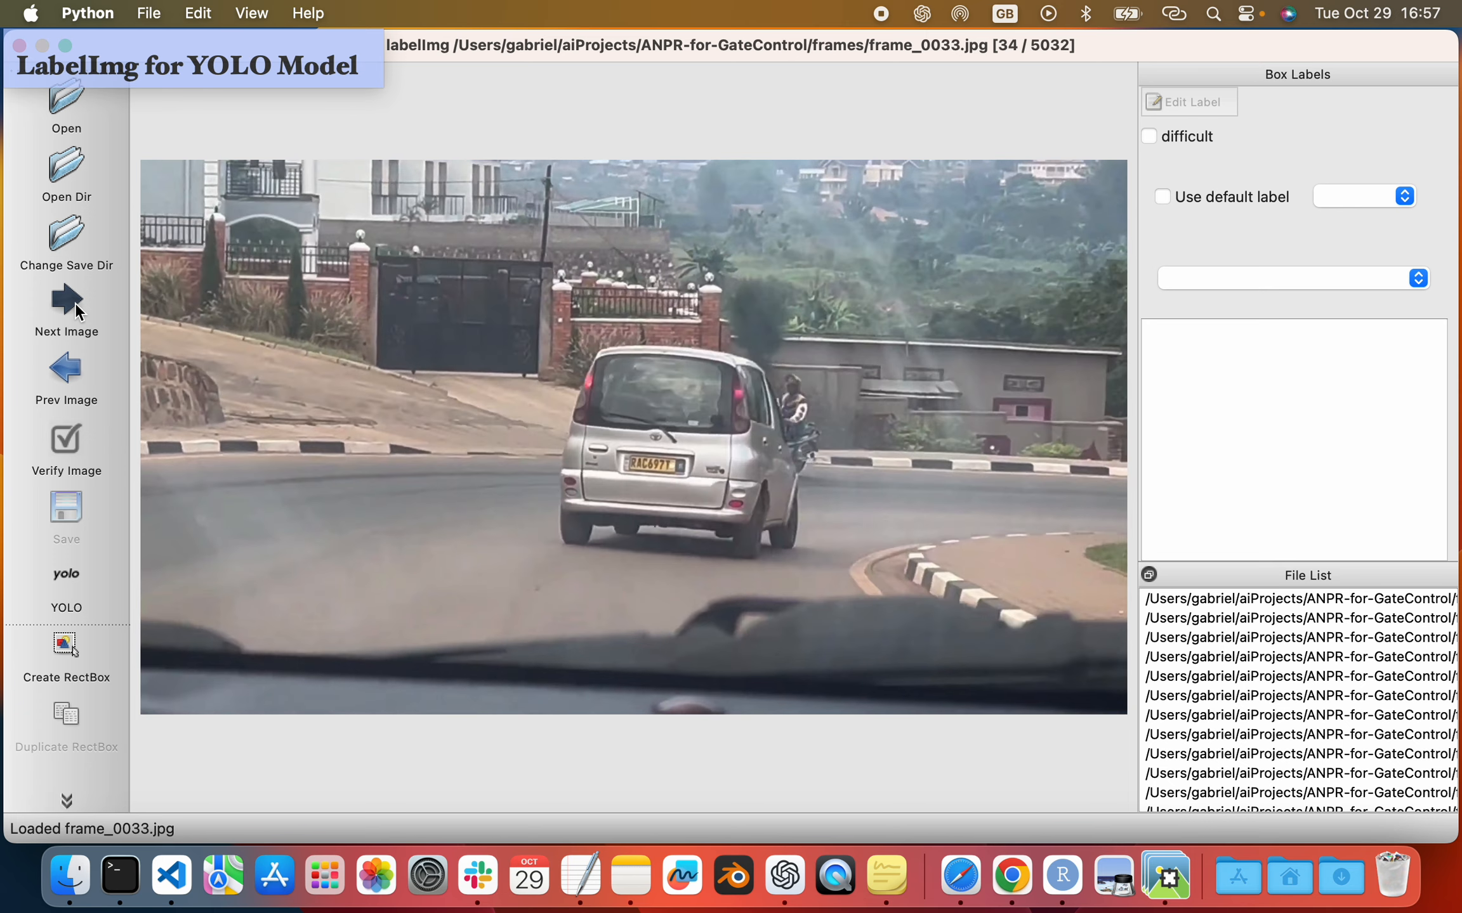
{"action": "left_click", "coordinate": [75, 303]}
{"action": "left_click", "coordinate": [76, 302]}
{"action": "left_click", "coordinate": [75, 303]}
{"action": "left_click", "coordinate": [76, 303]}
{"action": "left_click", "coordinate": [76, 303]}
{"action": "left_click", "coordinate": [75, 302]}
{"action": "left_click", "coordinate": [77, 303]}
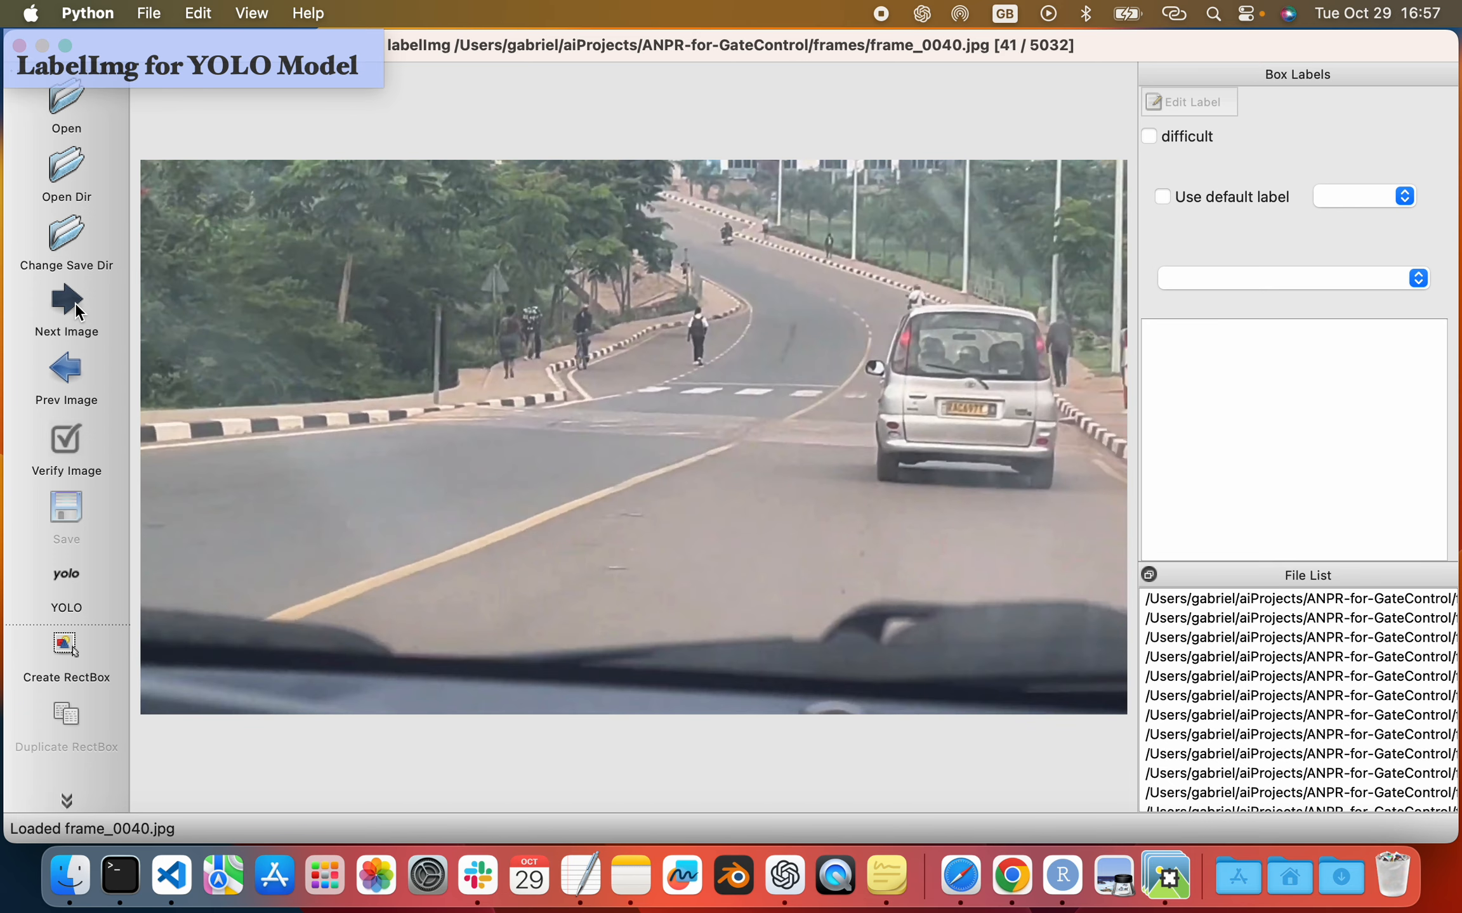
{"action": "left_click", "coordinate": [76, 302]}
{"action": "left_click", "coordinate": [75, 303]}
{"action": "left_click", "coordinate": [75, 302]}
{"action": "left_click", "coordinate": [76, 303]}
{"action": "left_click", "coordinate": [76, 303]}
{"action": "left_click", "coordinate": [76, 304]}
{"action": "left_click", "coordinate": [75, 303]}
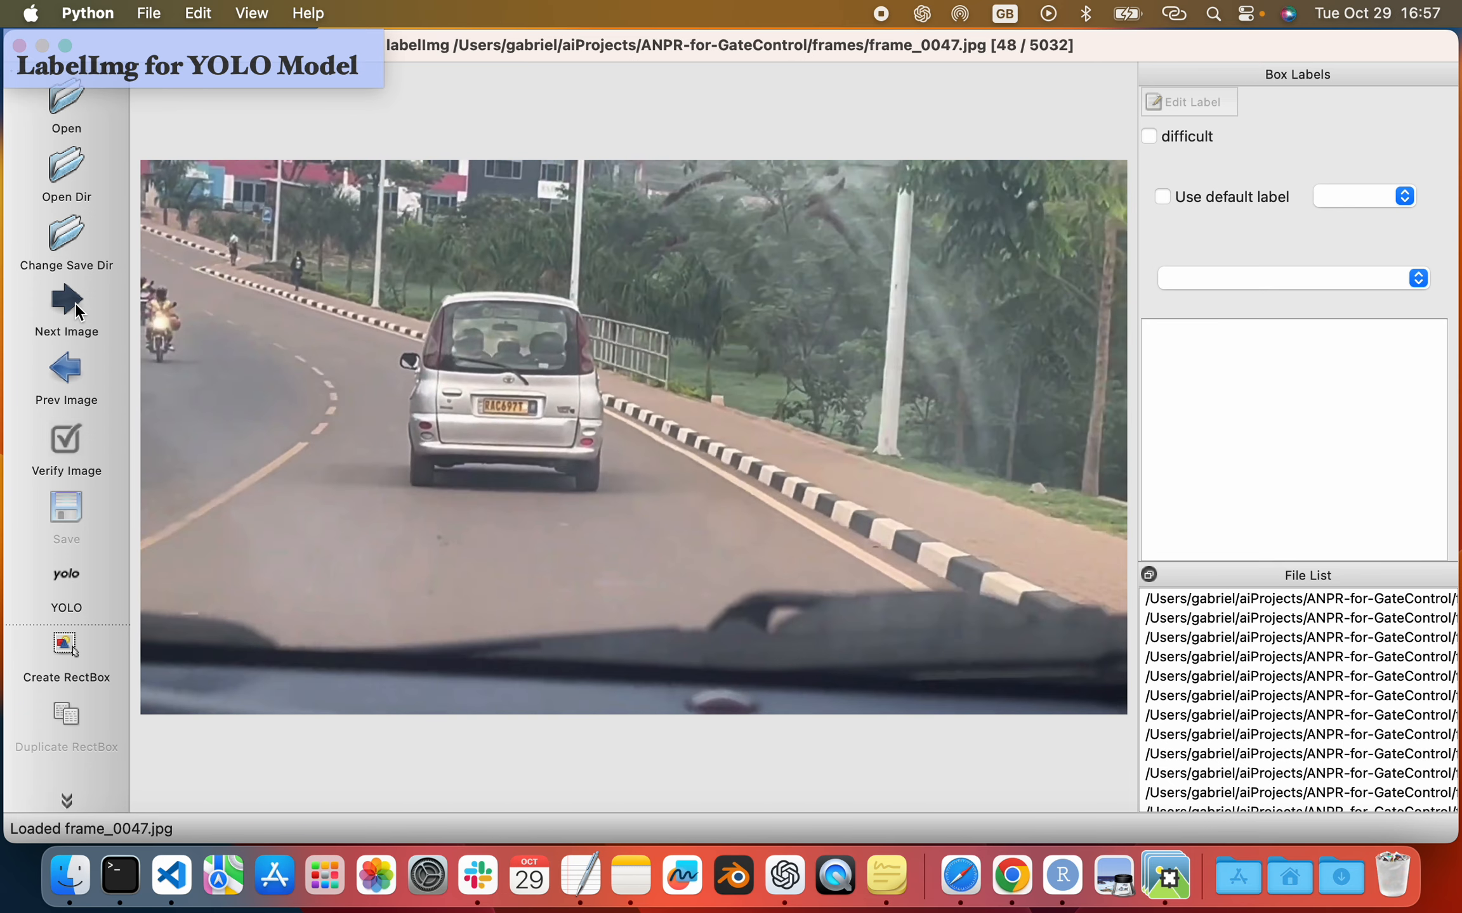
{"action": "left_click", "coordinate": [76, 303]}
{"action": "left_click", "coordinate": [76, 302]}
{"action": "left_click", "coordinate": [76, 303]}
{"action": "left_click", "coordinate": [75, 303]}
{"action": "left_click", "coordinate": [76, 302]}
{"action": "left_click", "coordinate": [76, 303]}
{"action": "left_click", "coordinate": [75, 303]}
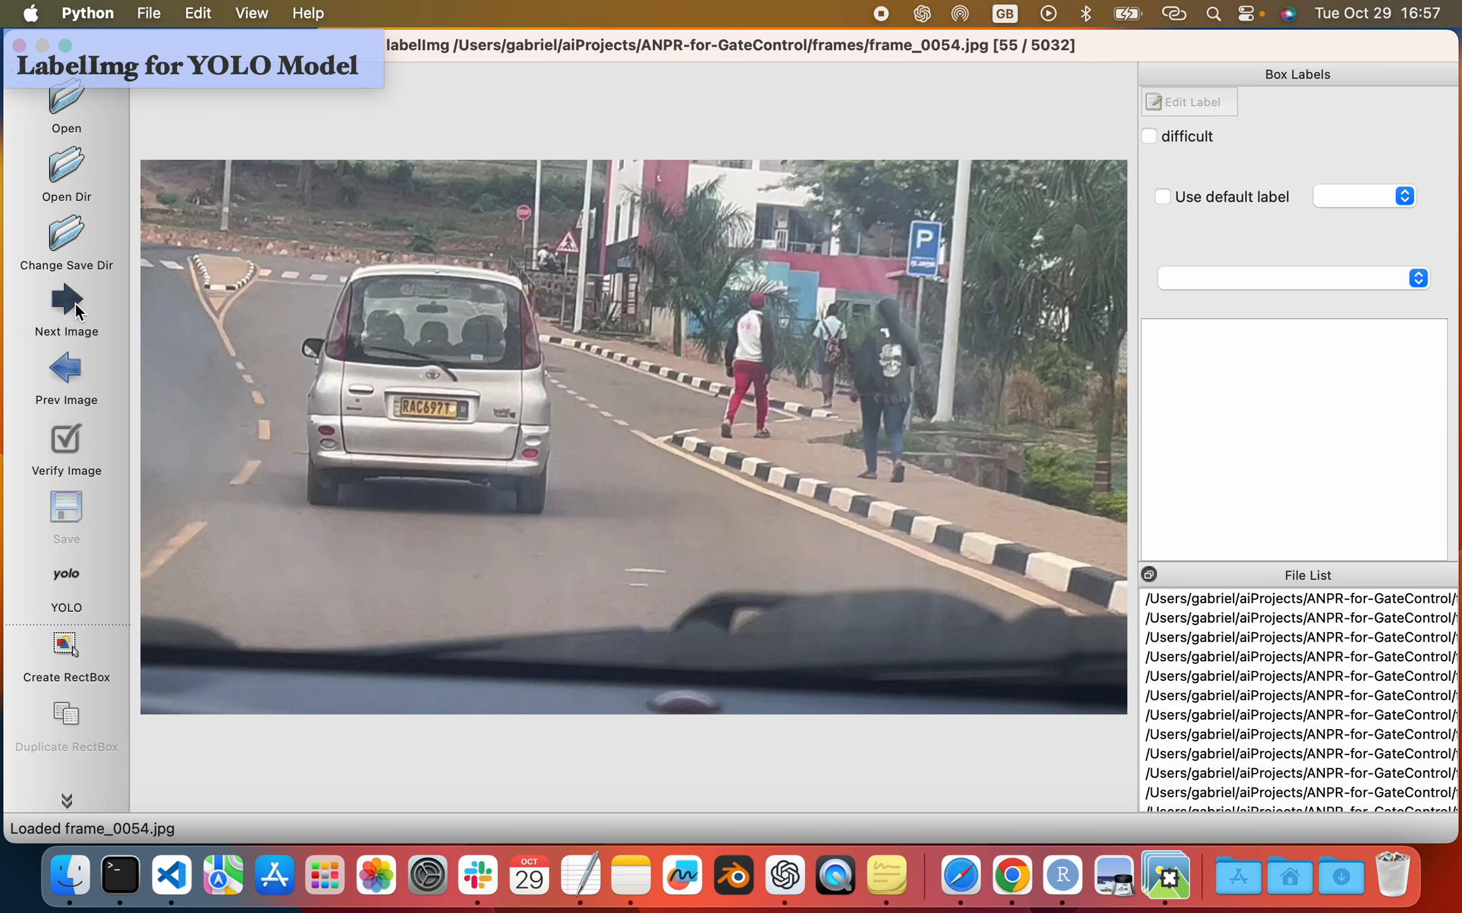
{"action": "left_click", "coordinate": [75, 304]}
{"action": "left_click", "coordinate": [75, 303]}
{"action": "left_click", "coordinate": [74, 303]}
{"action": "left_click", "coordinate": [76, 304]}
{"action": "left_click", "coordinate": [76, 303]}
{"action": "left_click", "coordinate": [76, 302]}
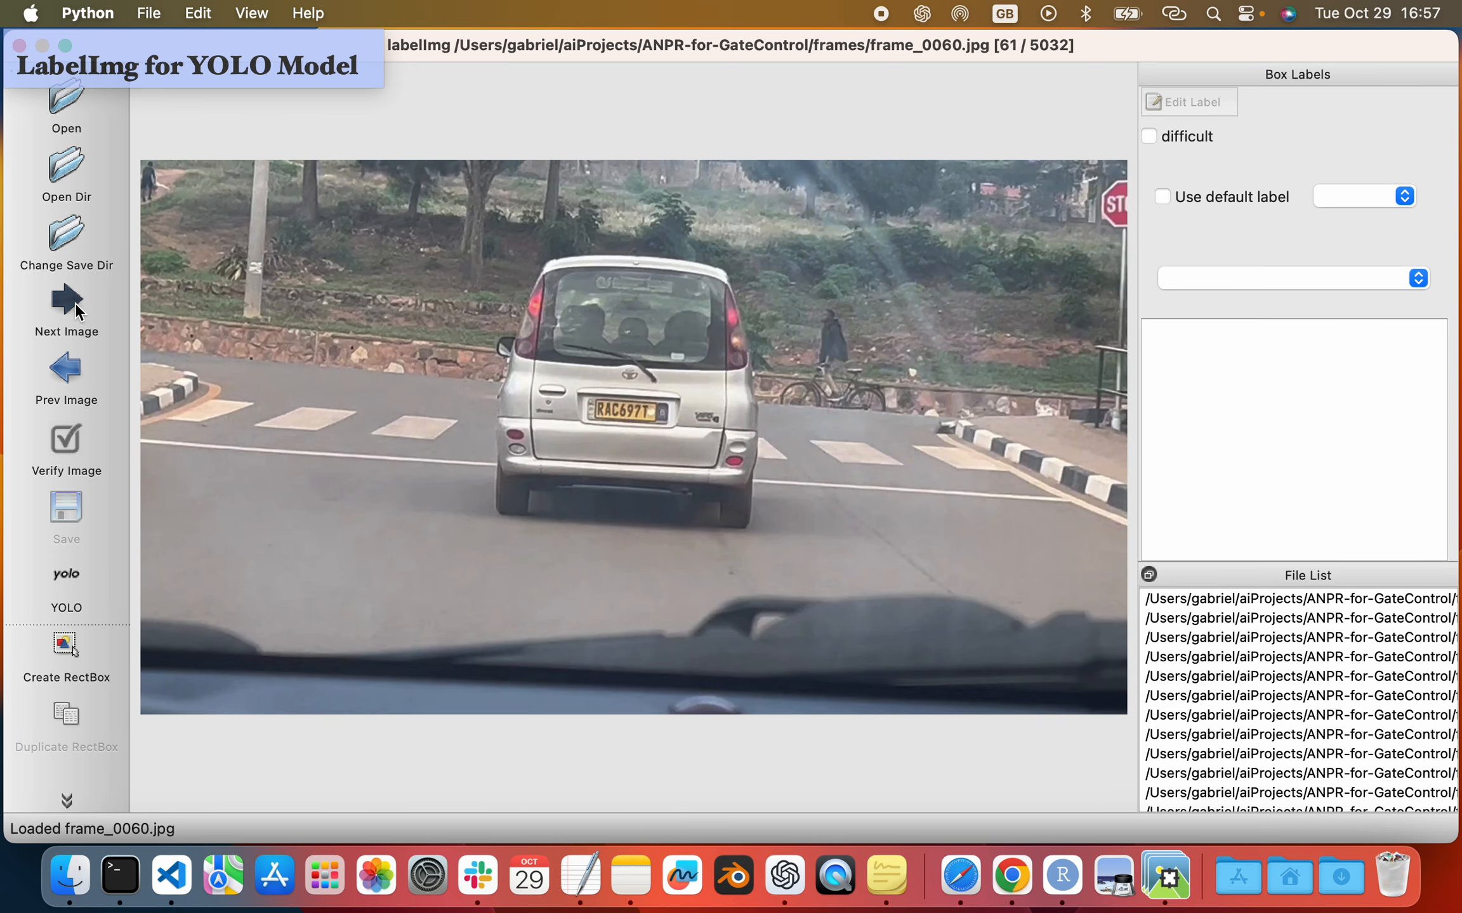
In frame_0061.jpg, draw a box around the silver car's licence plate and assign the existing plate-number label
{"action": "left_click", "coordinate": [76, 304]}
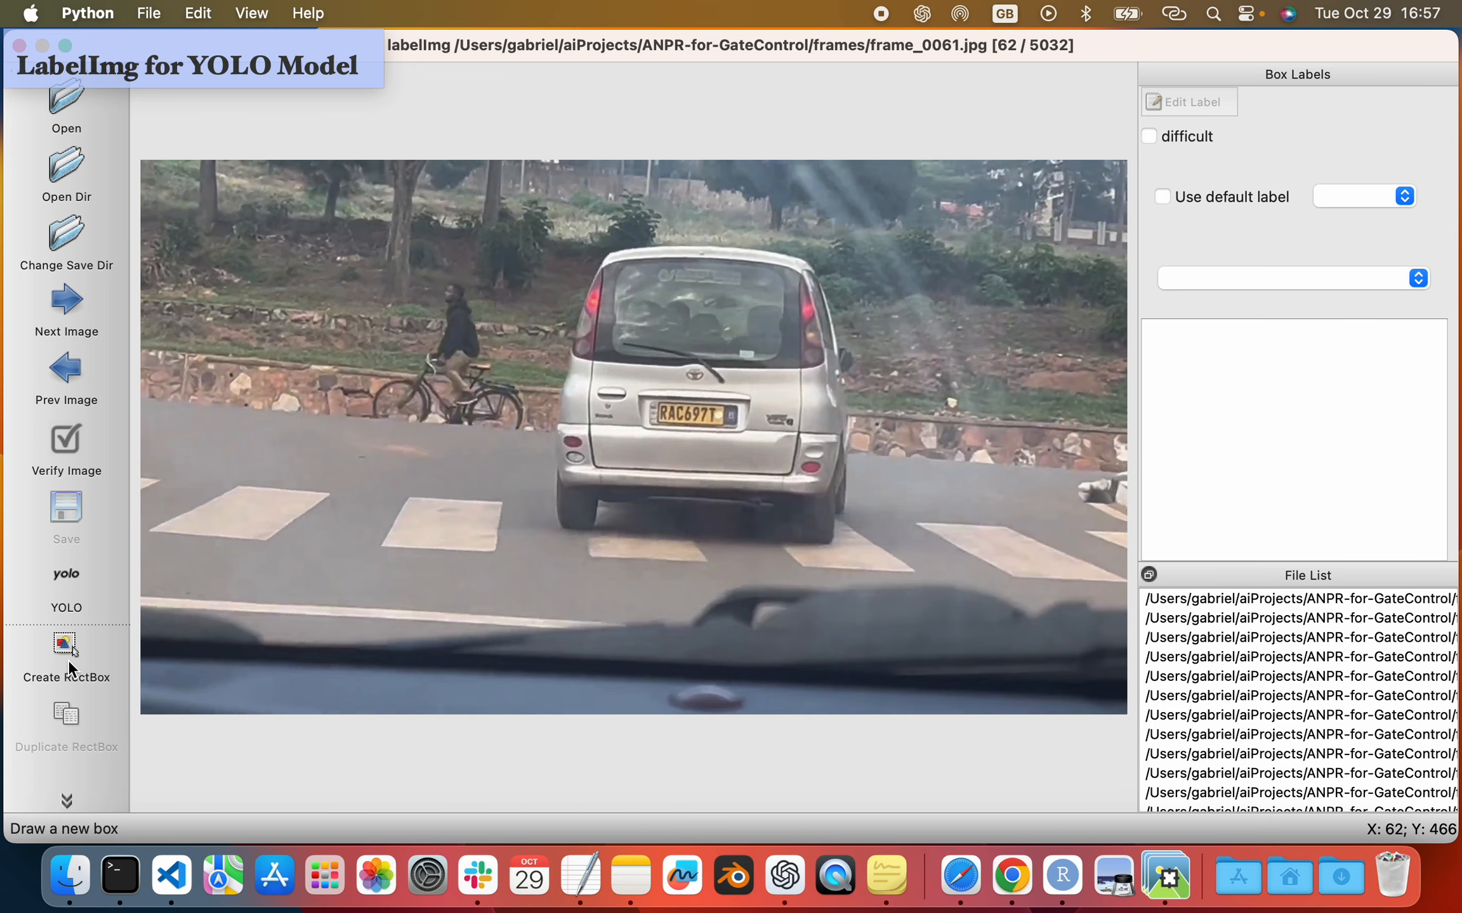
{"action": "left_click_drag", "start_coordinate": [656, 403], "coordinate": [744, 430]}
{"action": "left_click", "coordinate": [876, 460]}
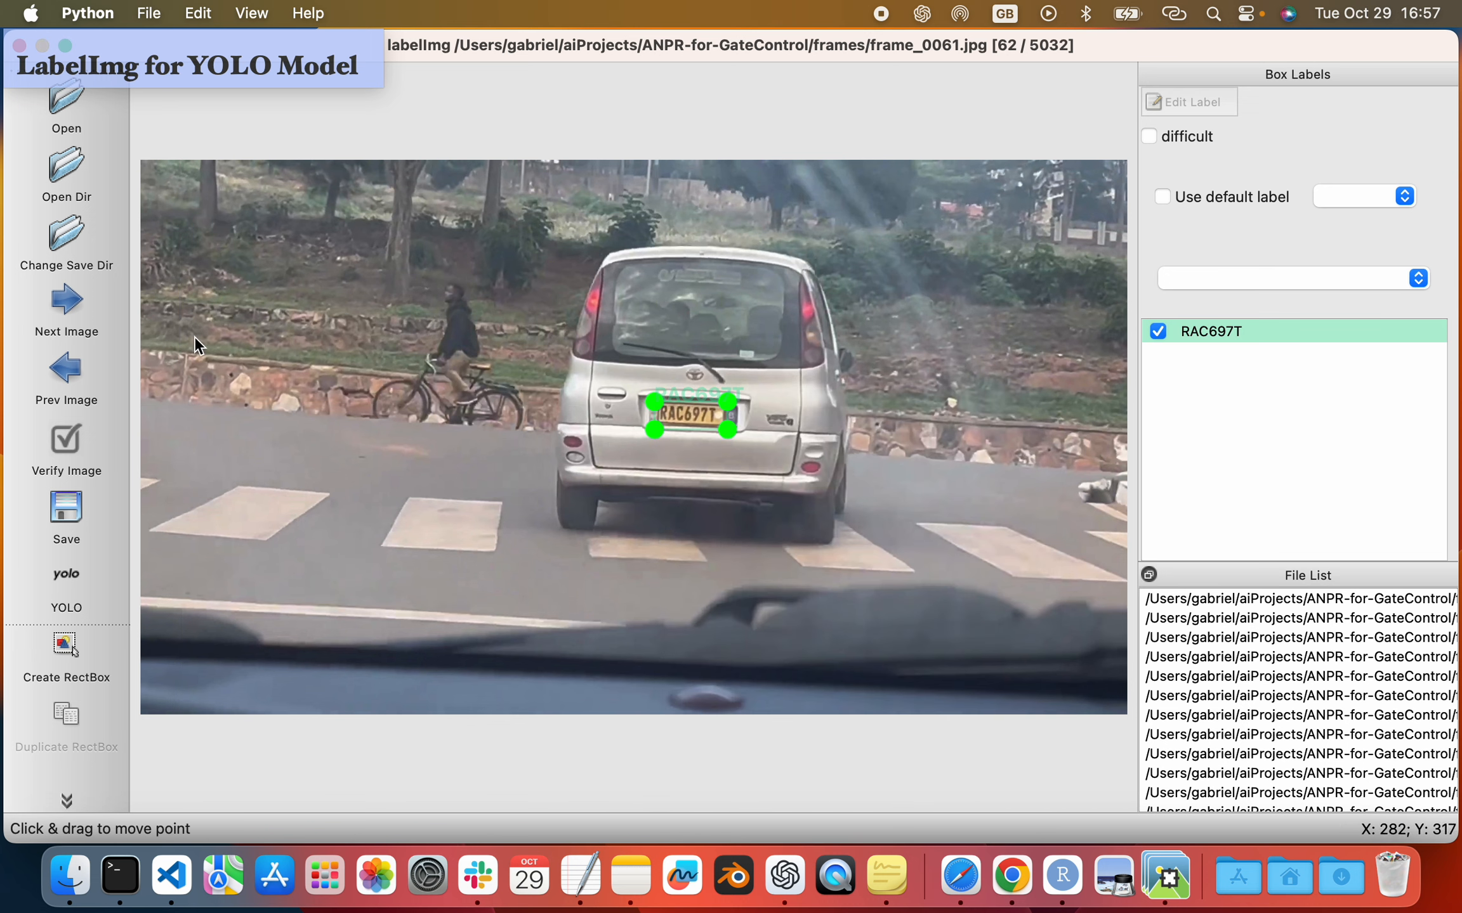
In frame_0062.jpg, draw a box about 171 by 71 pixels around the silver car's plate and assign the existing plate-number label
{"action": "left_click", "coordinate": [72, 302]}
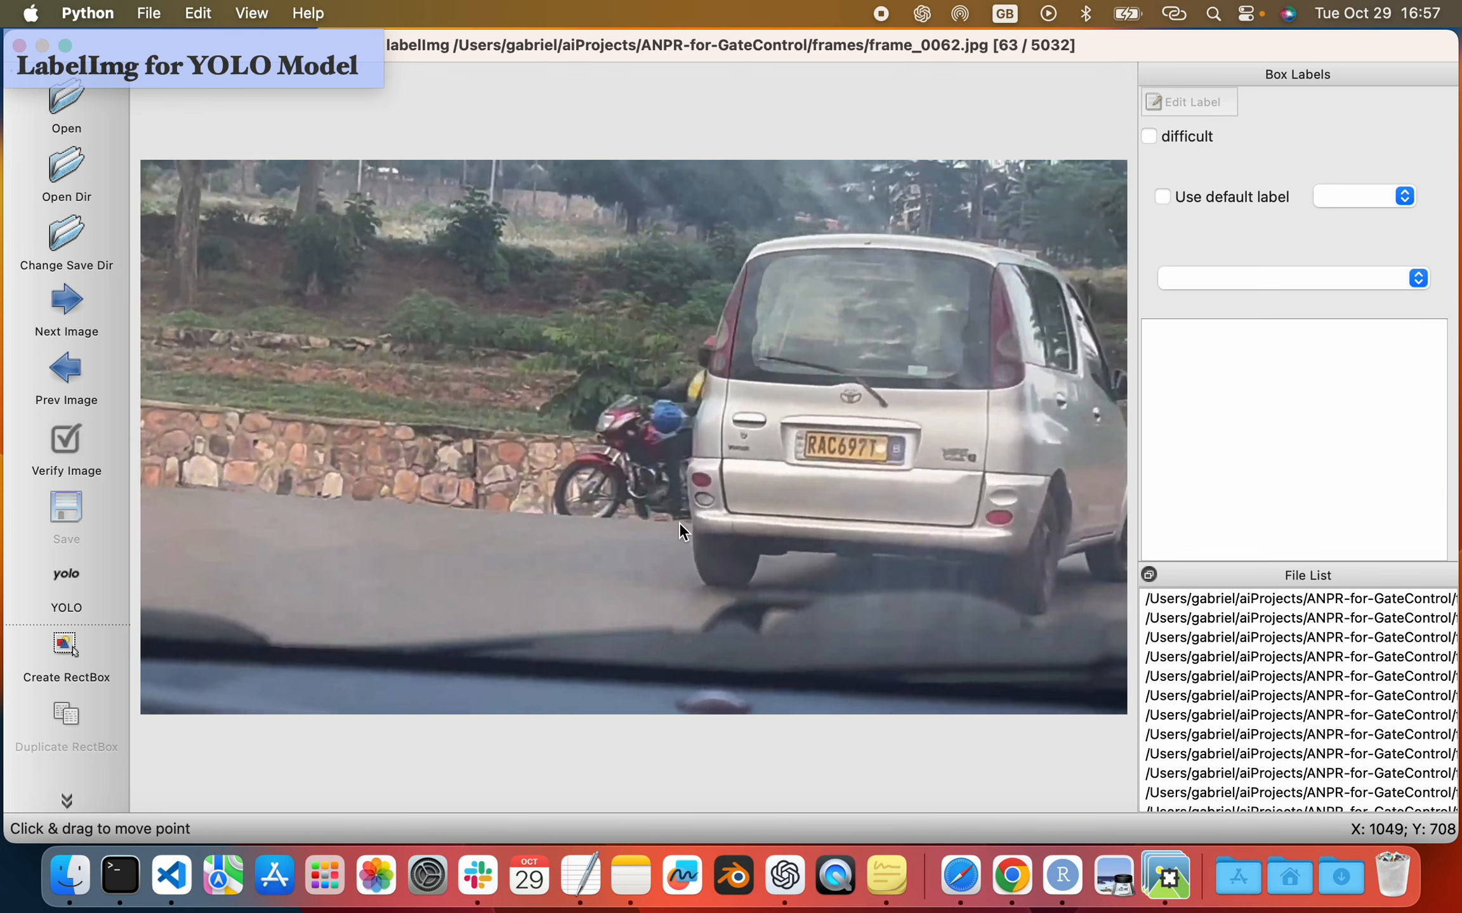
{"action": "left_click", "coordinate": [66, 645]}
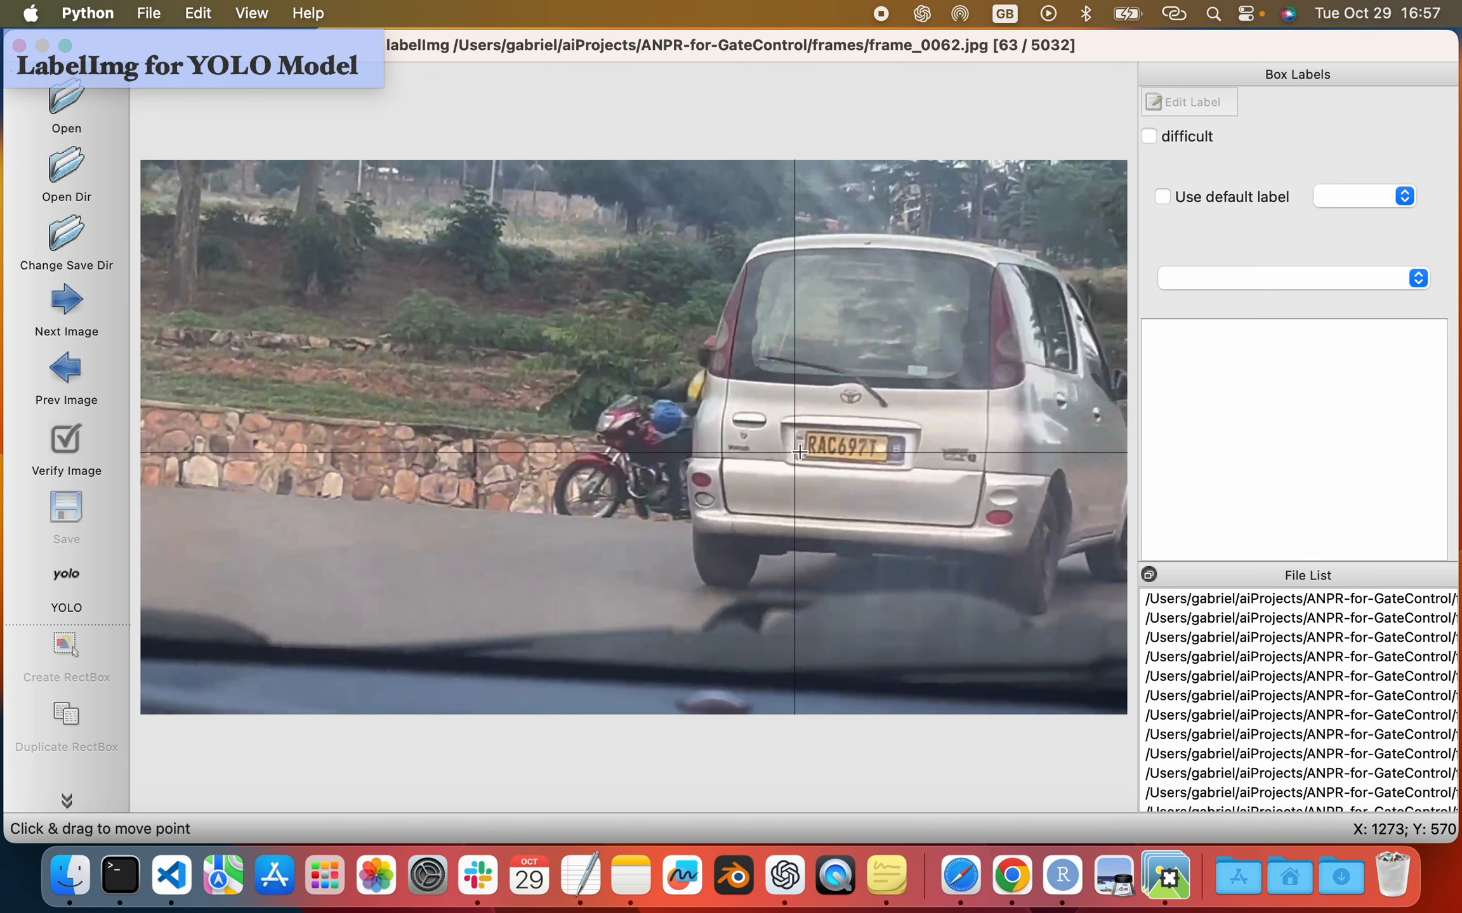
{"action": "left_click_drag", "start_coordinate": [802, 429], "coordinate": [891, 467]}
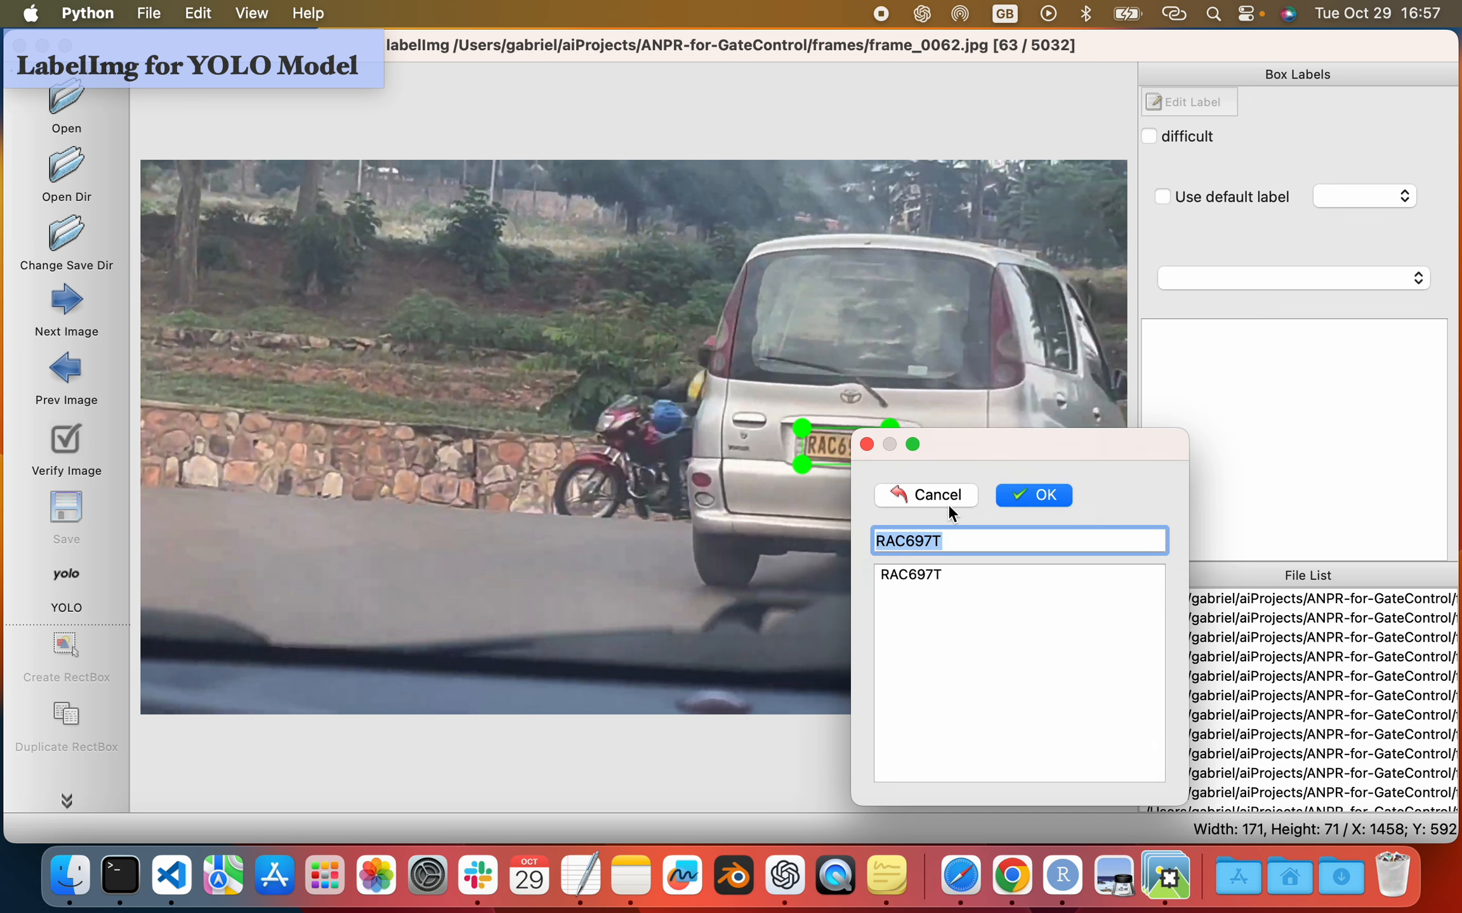
{"action": "left_click", "coordinate": [1032, 494]}
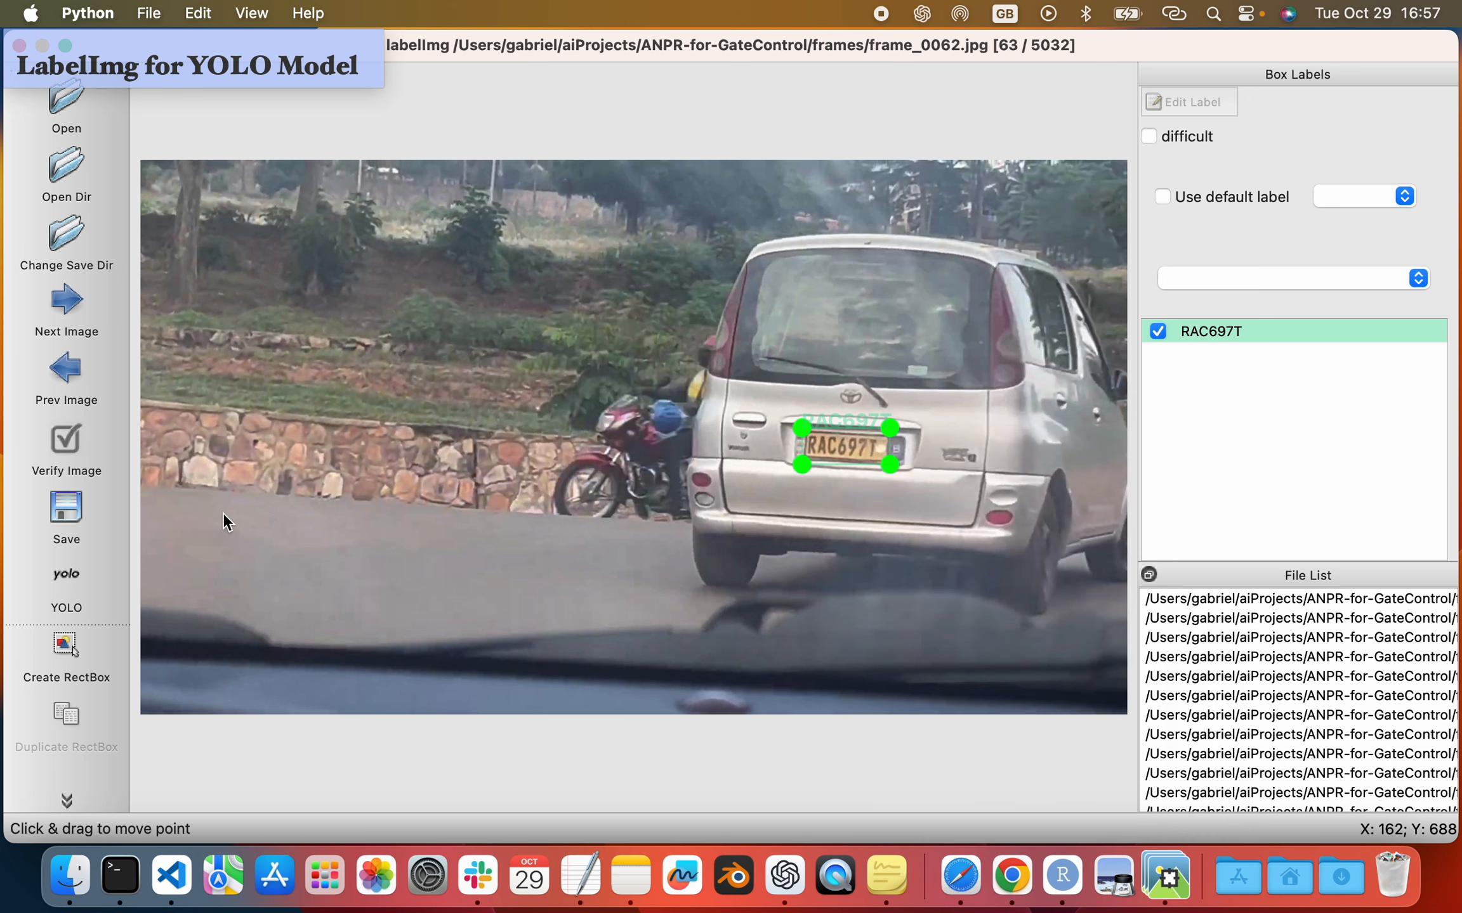
Advance through the image sequence from frame_0062.jpg to frame_0077.jpg
{"action": "left_click", "coordinate": [73, 299]}
{"action": "left_click", "coordinate": [74, 300]}
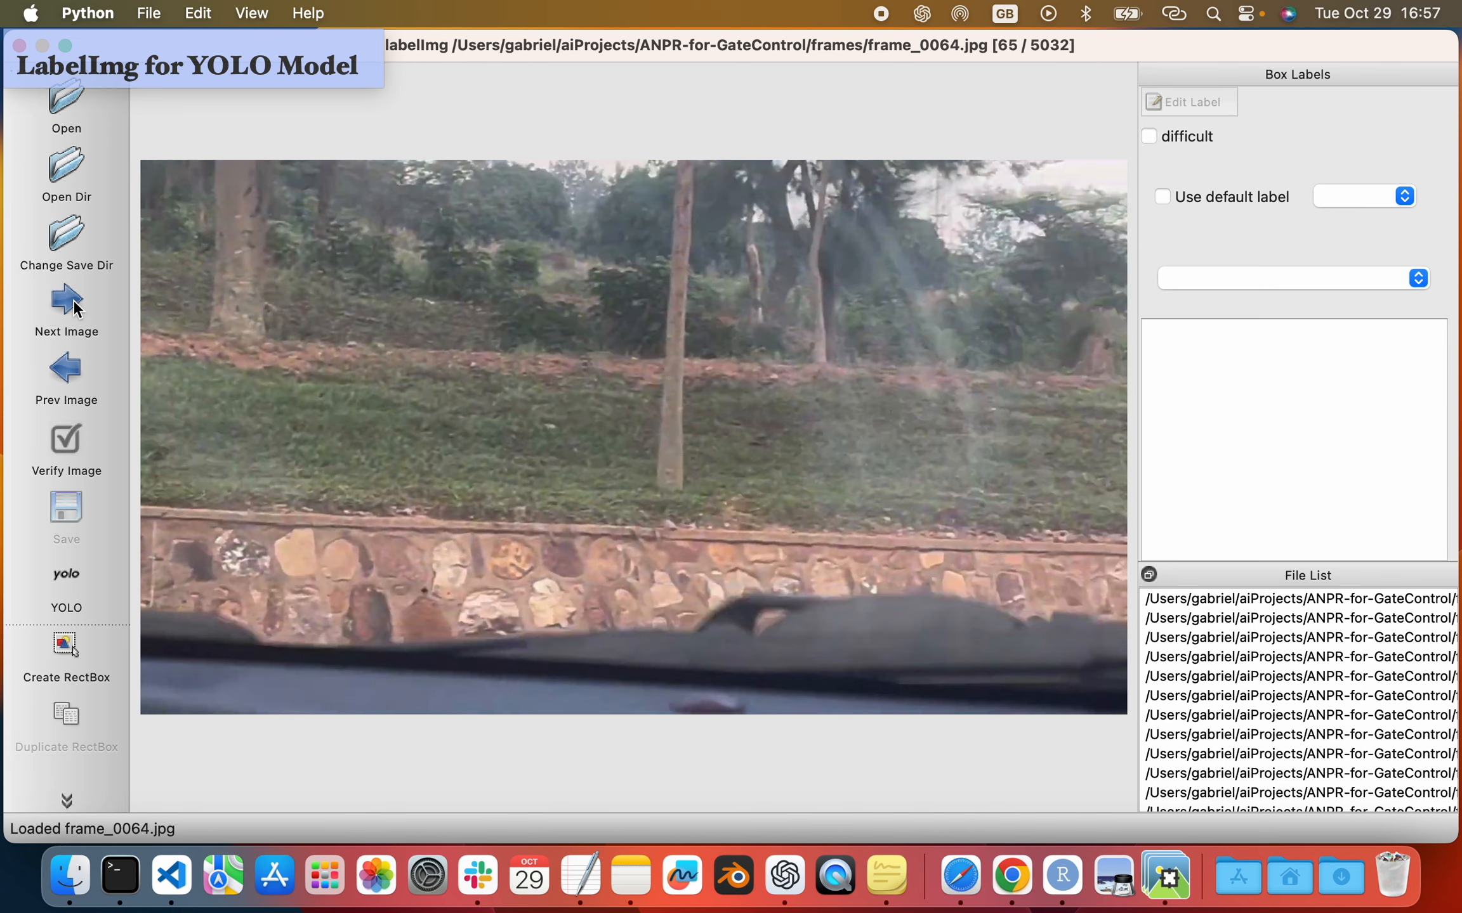
{"action": "left_click", "coordinate": [74, 299]}
{"action": "left_click", "coordinate": [74, 300]}
{"action": "left_click", "coordinate": [74, 300]}
{"action": "left_click", "coordinate": [73, 299]}
{"action": "left_click", "coordinate": [73, 299]}
{"action": "left_click", "coordinate": [73, 300]}
{"action": "left_click", "coordinate": [74, 299]}
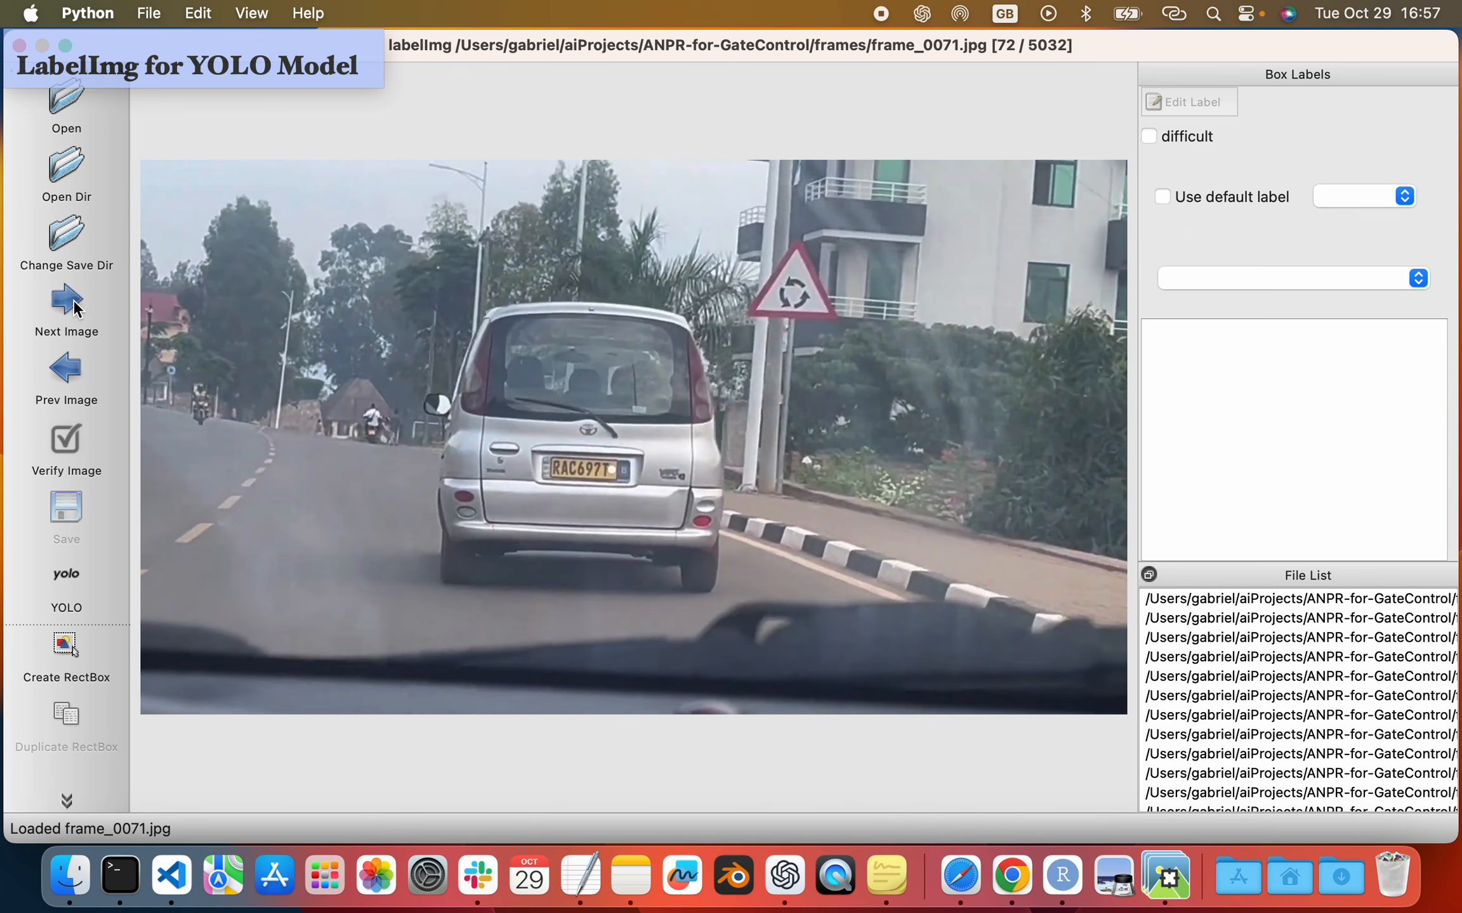
{"action": "left_click", "coordinate": [74, 300]}
{"action": "left_click", "coordinate": [73, 300]}
{"action": "left_click", "coordinate": [72, 299]}
{"action": "left_click", "coordinate": [73, 299]}
{"action": "left_click", "coordinate": [73, 300]}
{"action": "left_click", "coordinate": [74, 299]}
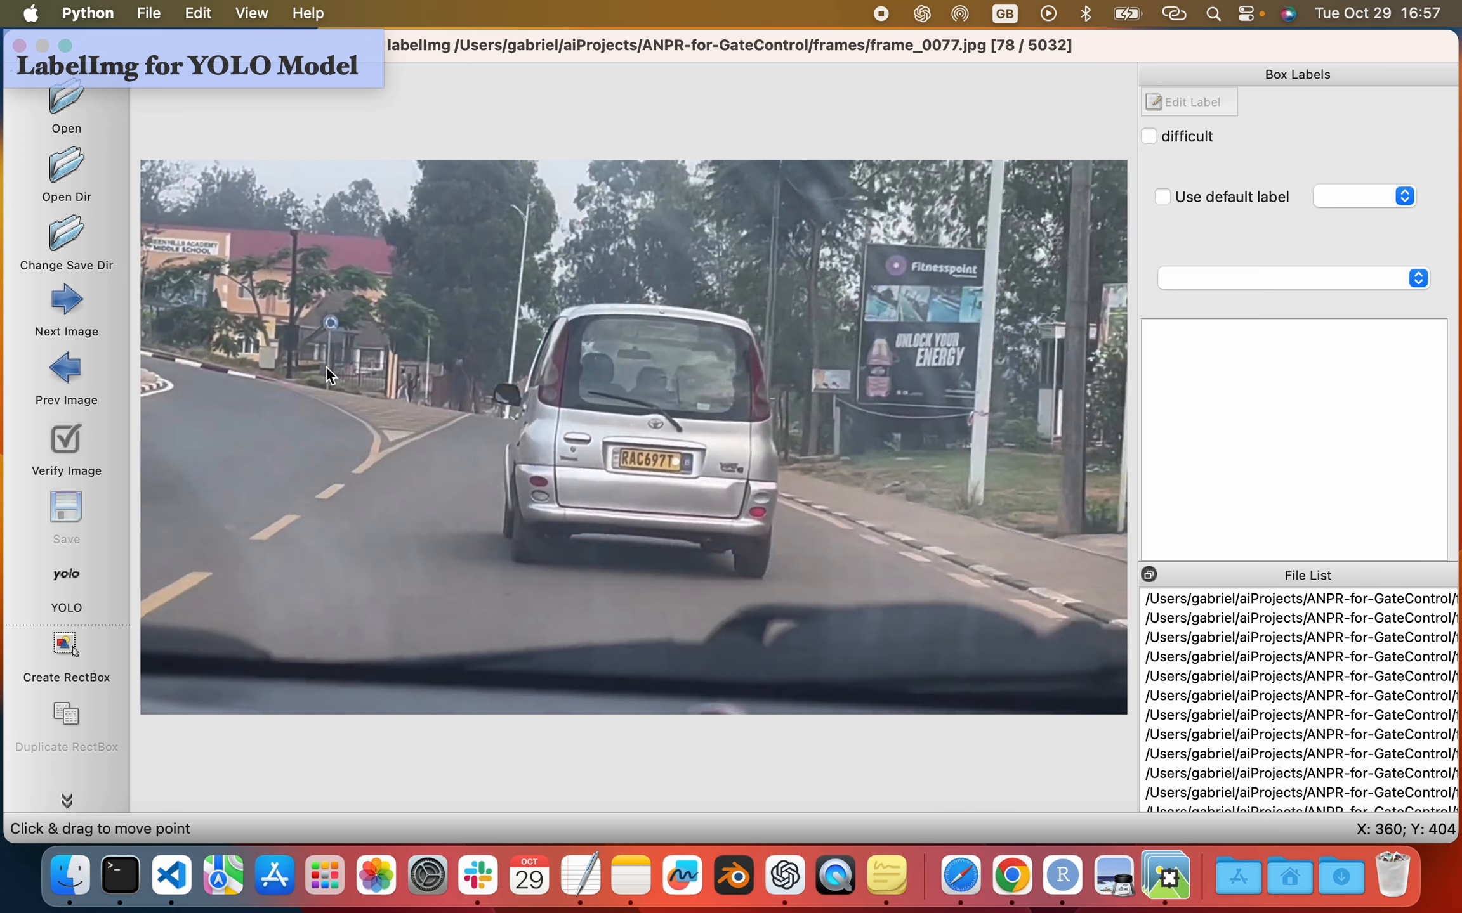
In frame_0077.jpg, draw a box around the silver car's licence plate and assign the existing plate-number label
{"action": "left_click", "coordinate": [73, 640]}
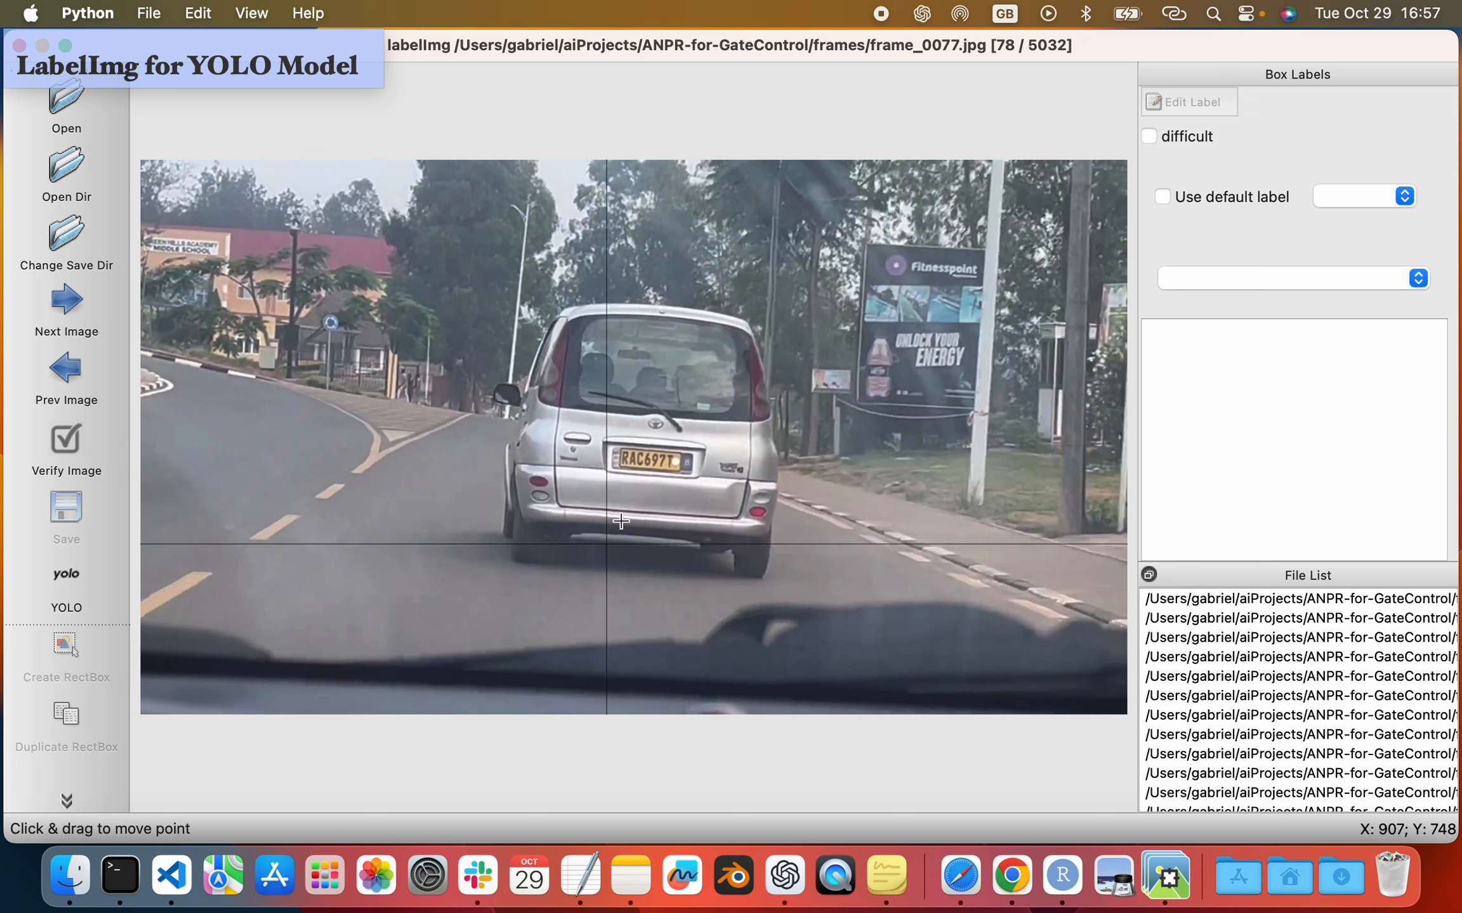
{"action": "left_click_drag", "start_coordinate": [617, 446], "coordinate": [683, 470]}
{"action": "left_click", "coordinate": [832, 503]}
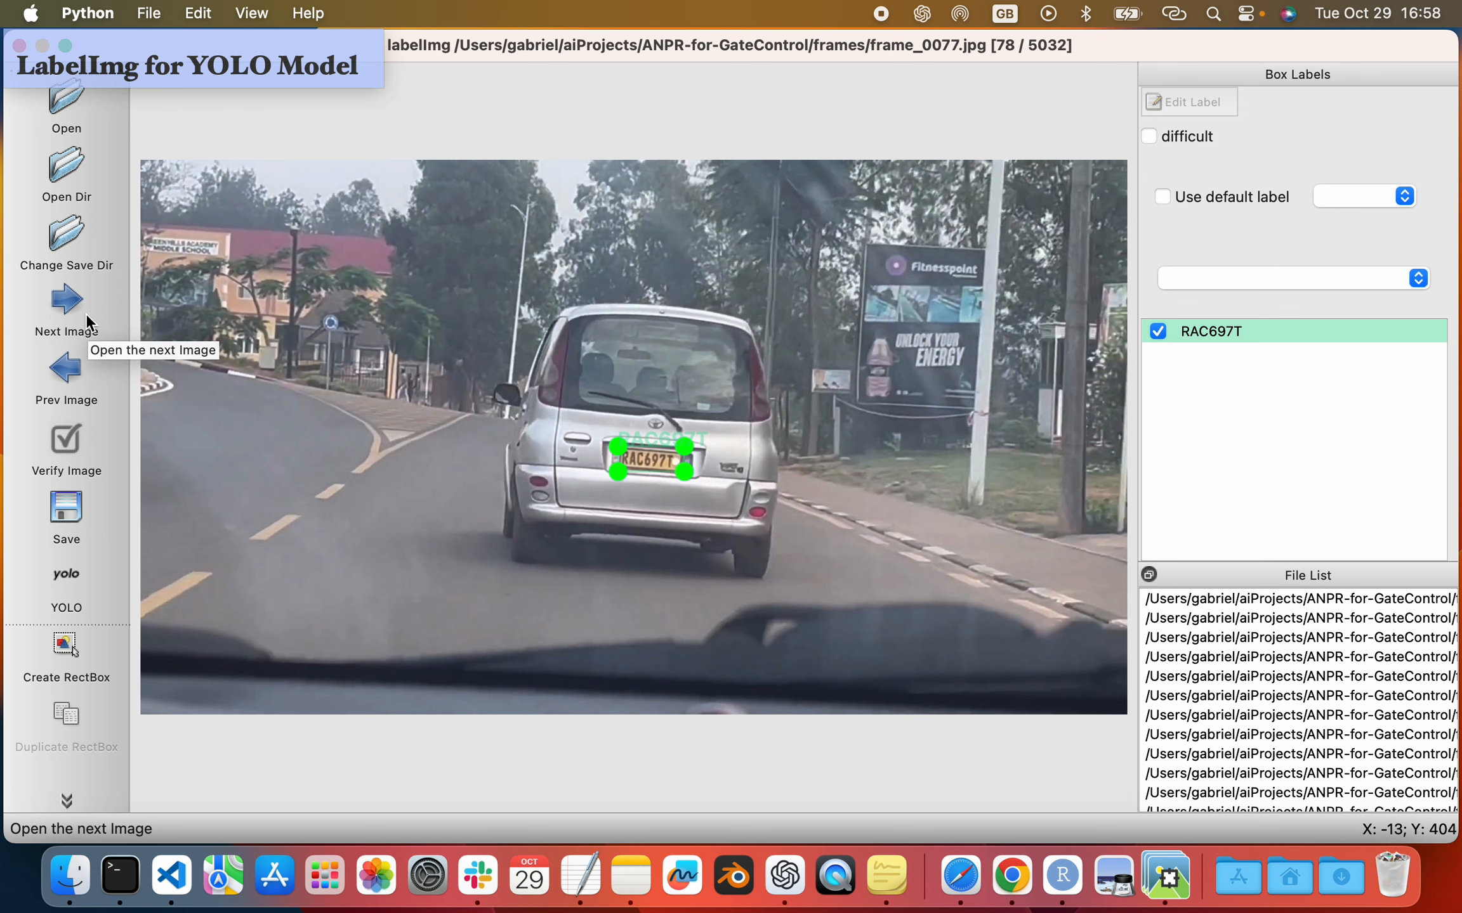
In frame_0078.jpg, draw a box about 120 by 51 pixels around the silver car's plate and assign the existing plate-number label
{"action": "left_click", "coordinate": [69, 301]}
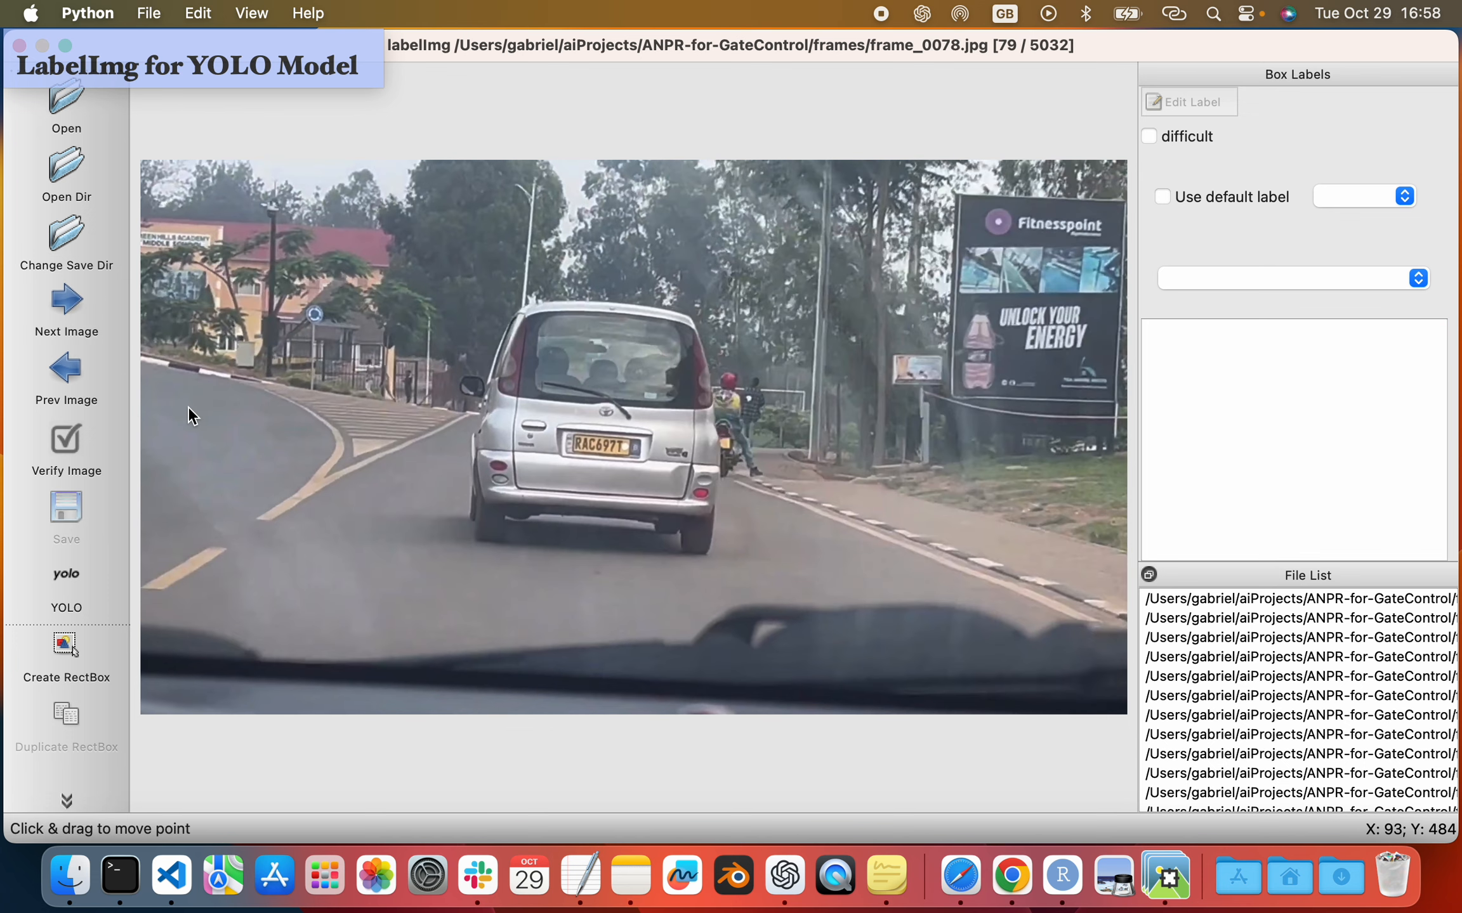
{"action": "left_click", "coordinate": [64, 644]}
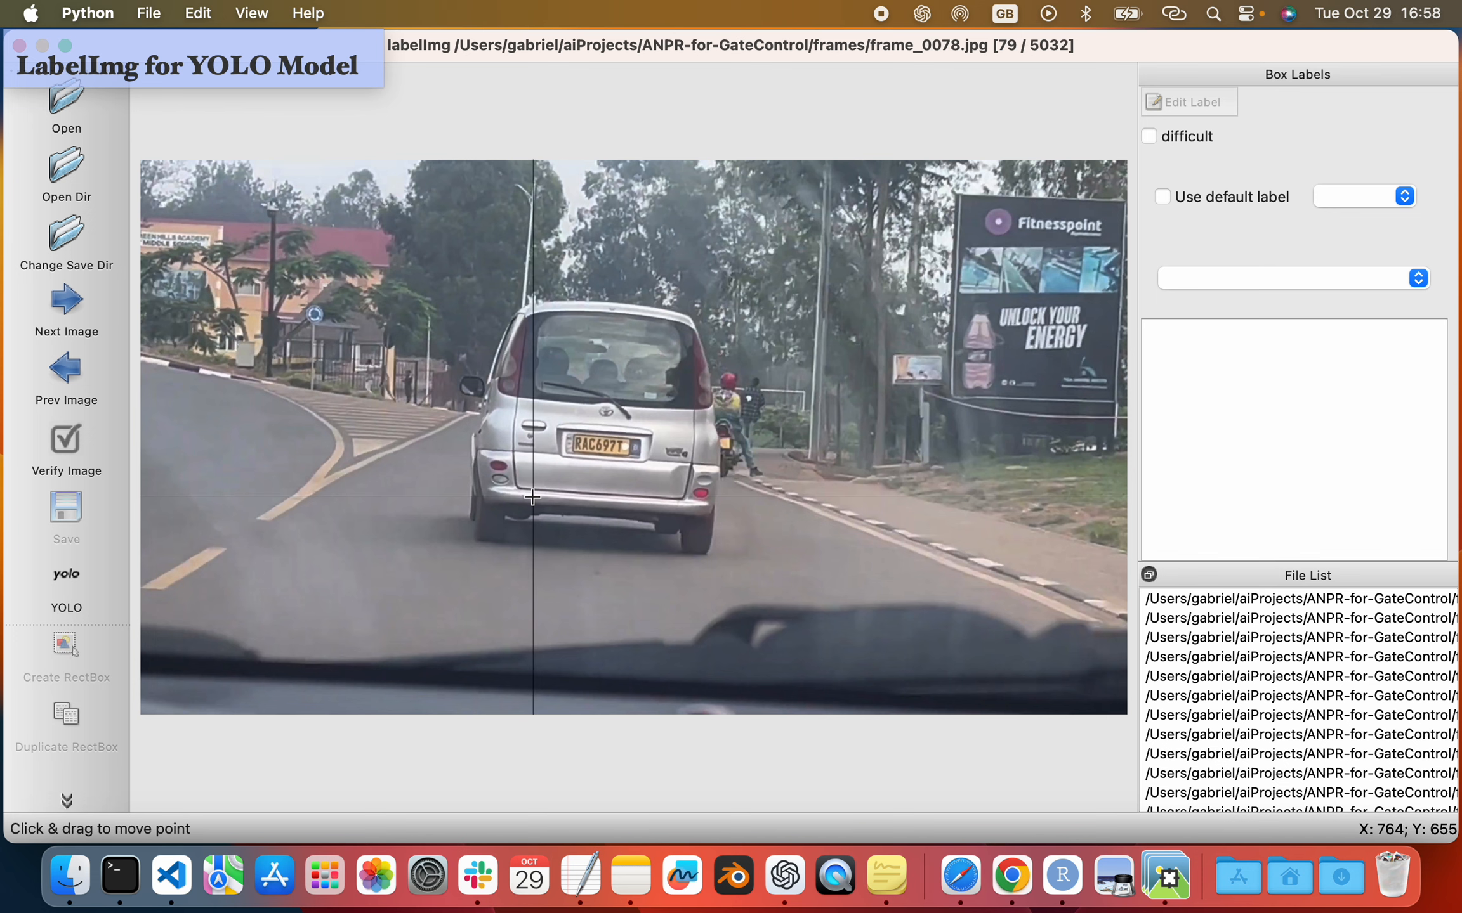
{"action": "left_click_drag", "start_coordinate": [571, 432], "coordinate": [633, 458]}
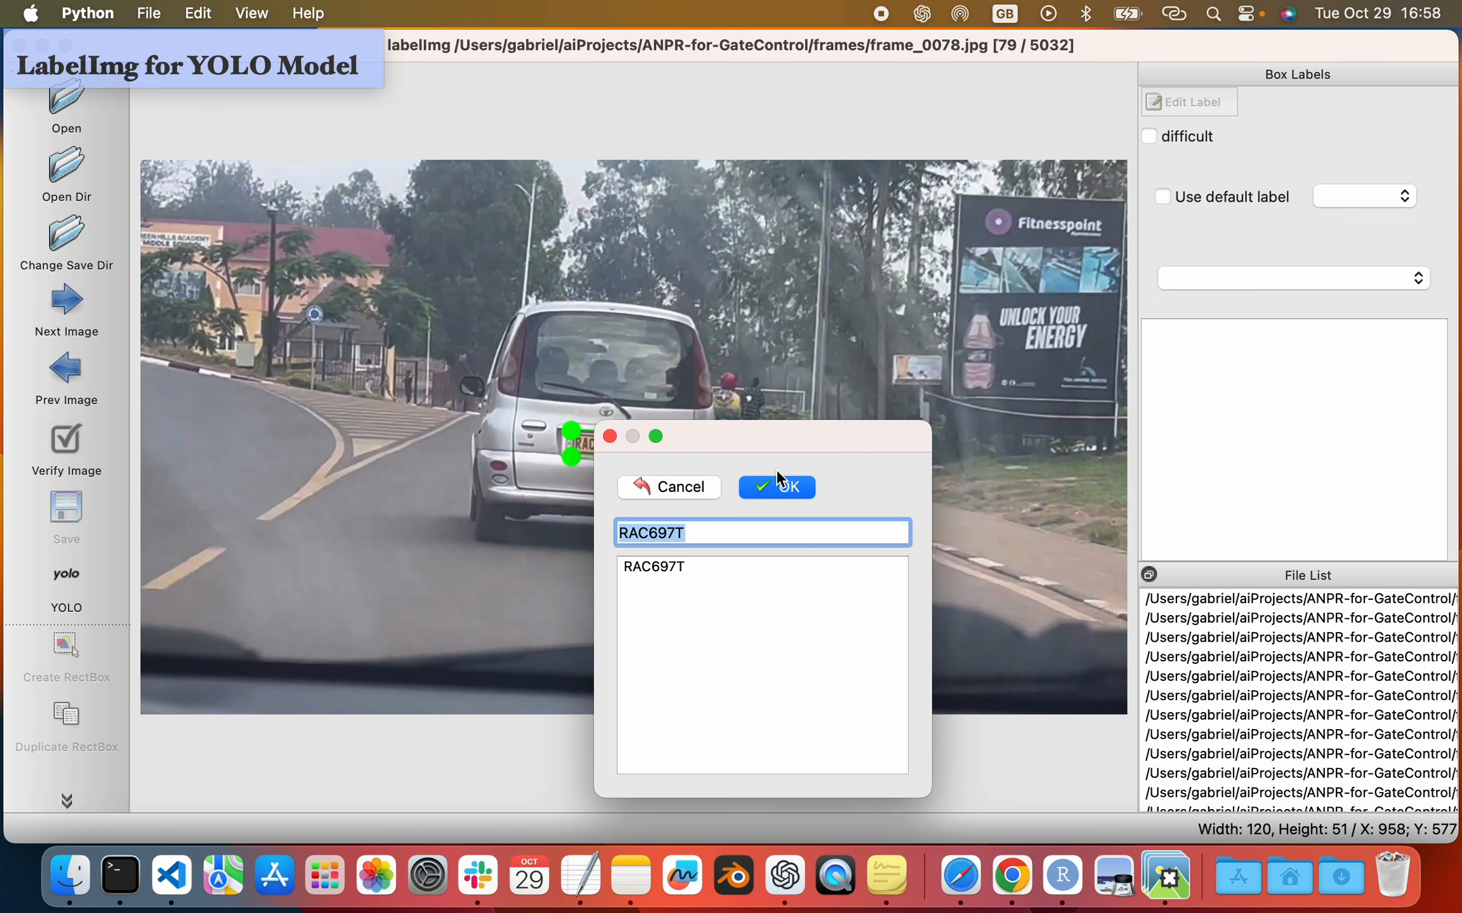
{"action": "left_click", "coordinate": [778, 482]}
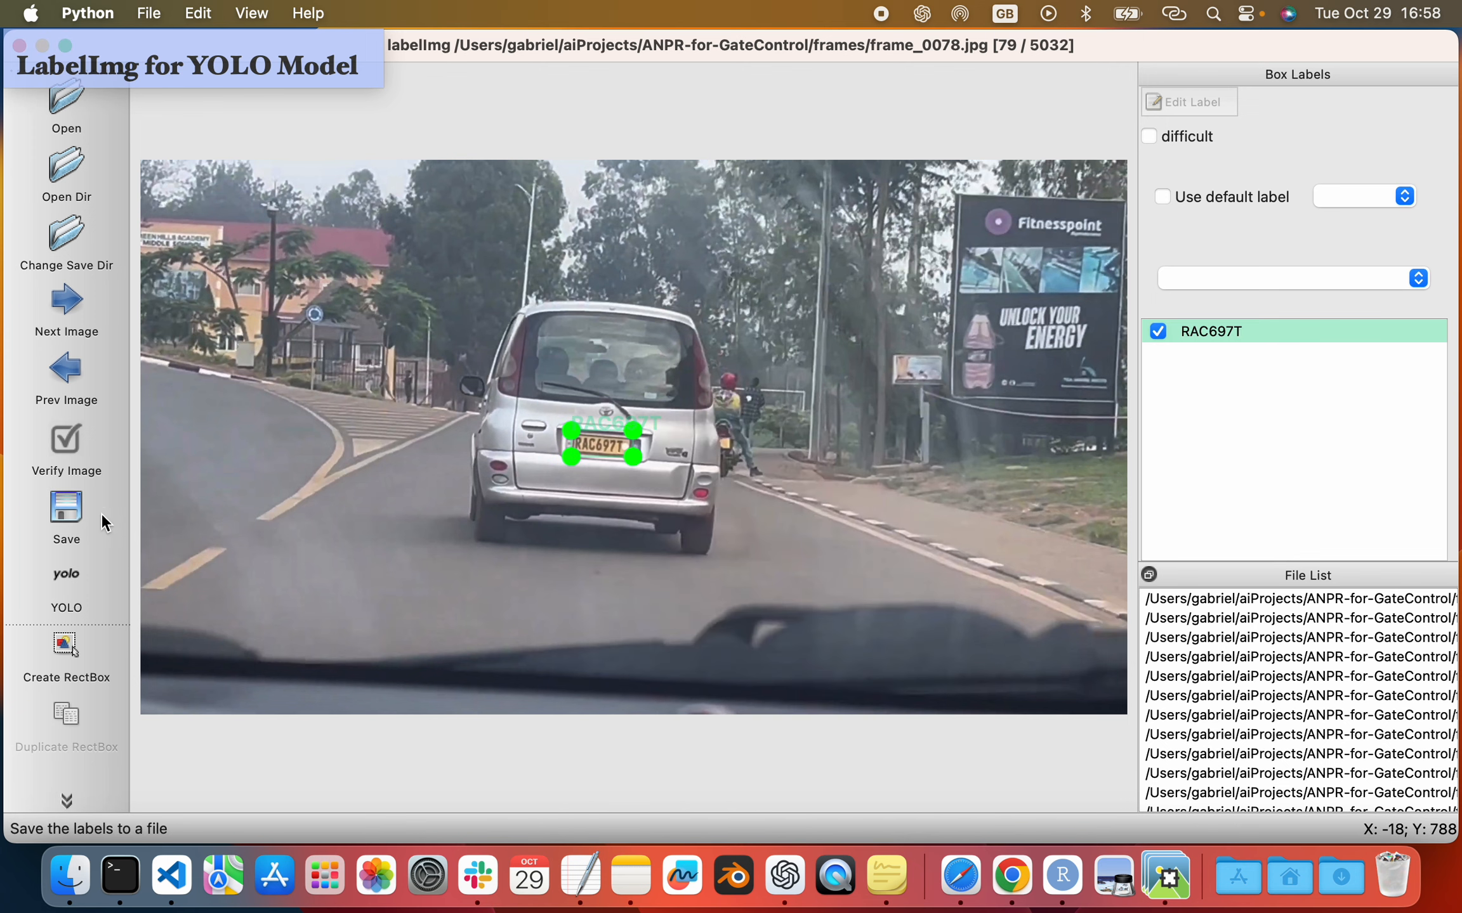
Advance through the image sequence from frame_0078.jpg to frame_0095.jpg
{"action": "left_click", "coordinate": [74, 306]}
{"action": "left_click", "coordinate": [73, 300]}
{"action": "left_click", "coordinate": [73, 301]}
{"action": "left_click", "coordinate": [73, 300]}
{"action": "left_click", "coordinate": [73, 301]}
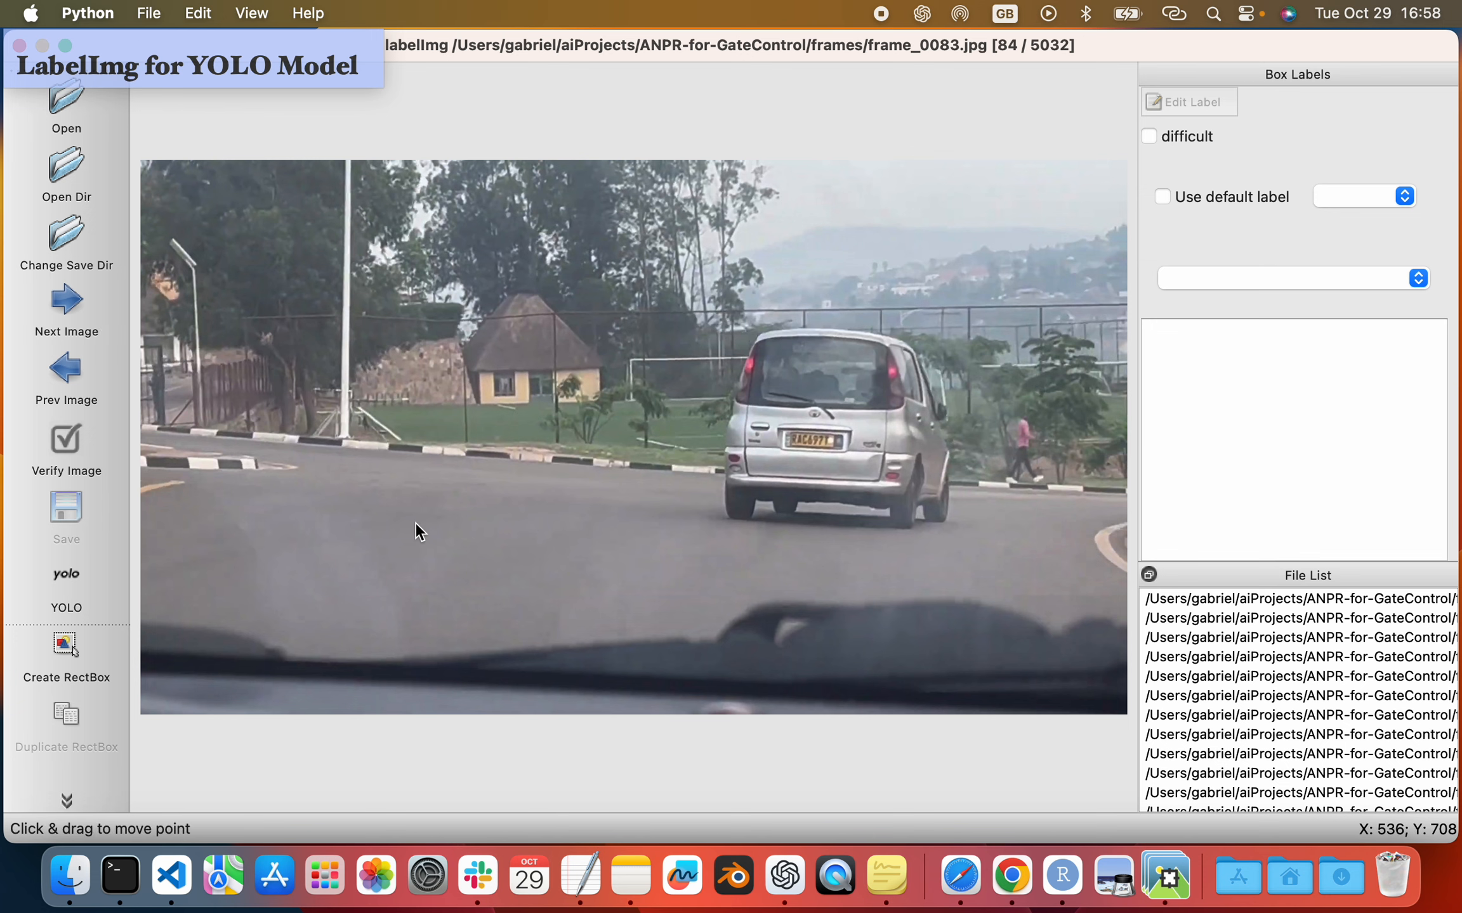
{"action": "left_click", "coordinate": [71, 301]}
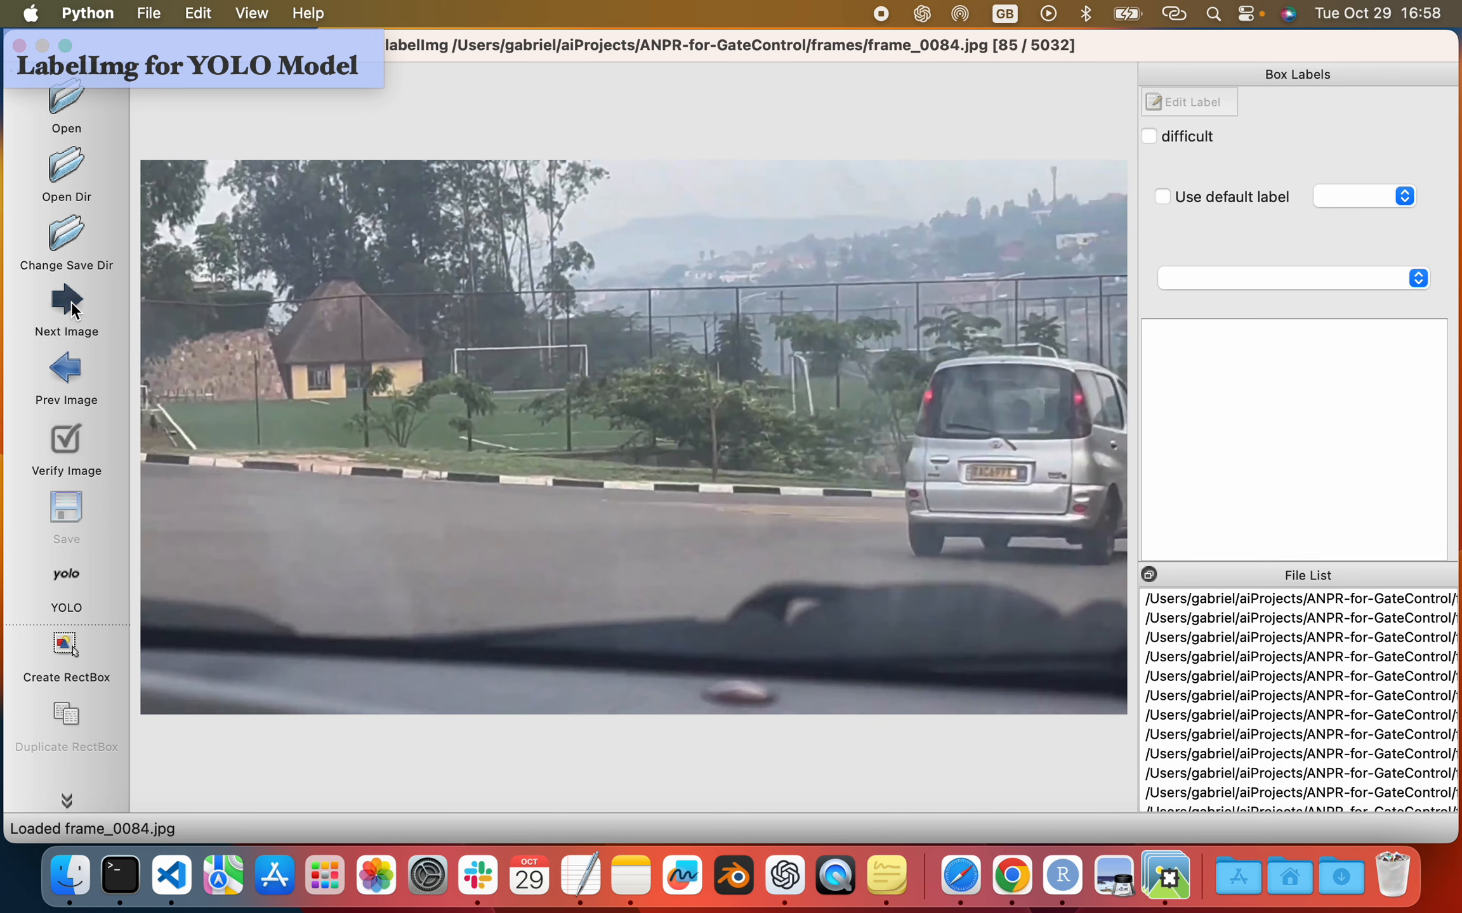
{"action": "left_click", "coordinate": [71, 302]}
{"action": "left_click", "coordinate": [71, 302]}
{"action": "left_click", "coordinate": [70, 302]}
{"action": "left_click", "coordinate": [71, 302]}
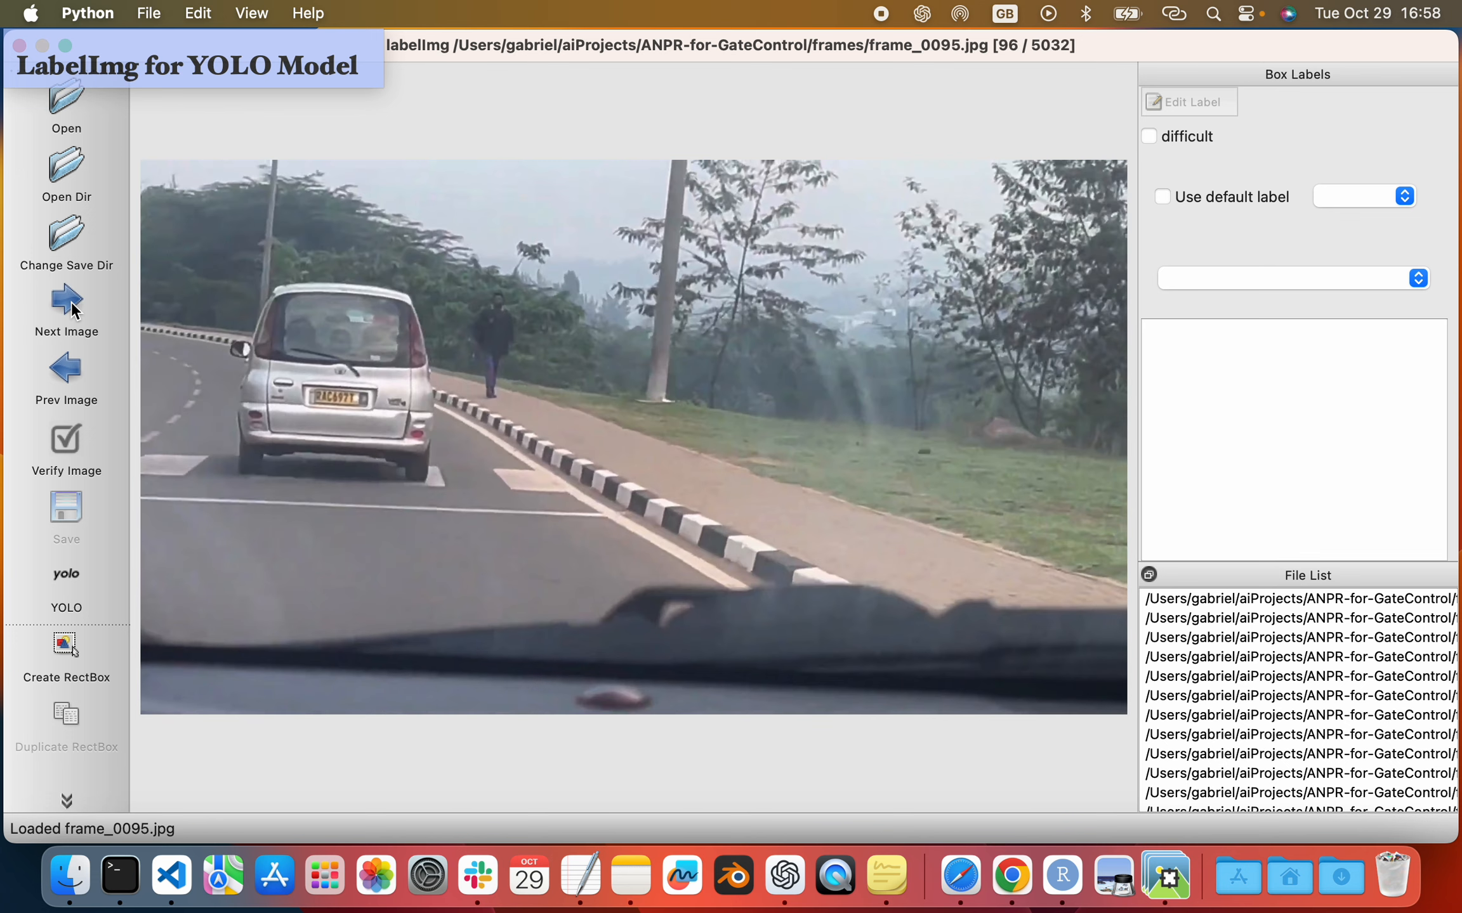
Advance through the image sequence from frame_0095.jpg to frame_0334.jpg, where the black Hyundai's rear licence plate is in view
{"action": "left_click", "coordinate": [71, 301]}
{"action": "left_click", "coordinate": [71, 302]}
{"action": "left_click", "coordinate": [72, 302]}
{"action": "left_click", "coordinate": [70, 302]}
{"action": "left_click", "coordinate": [71, 302]}
{"action": "left_click", "coordinate": [71, 302]}
{"action": "left_click", "coordinate": [71, 301]}
{"action": "left_click", "coordinate": [72, 302]}
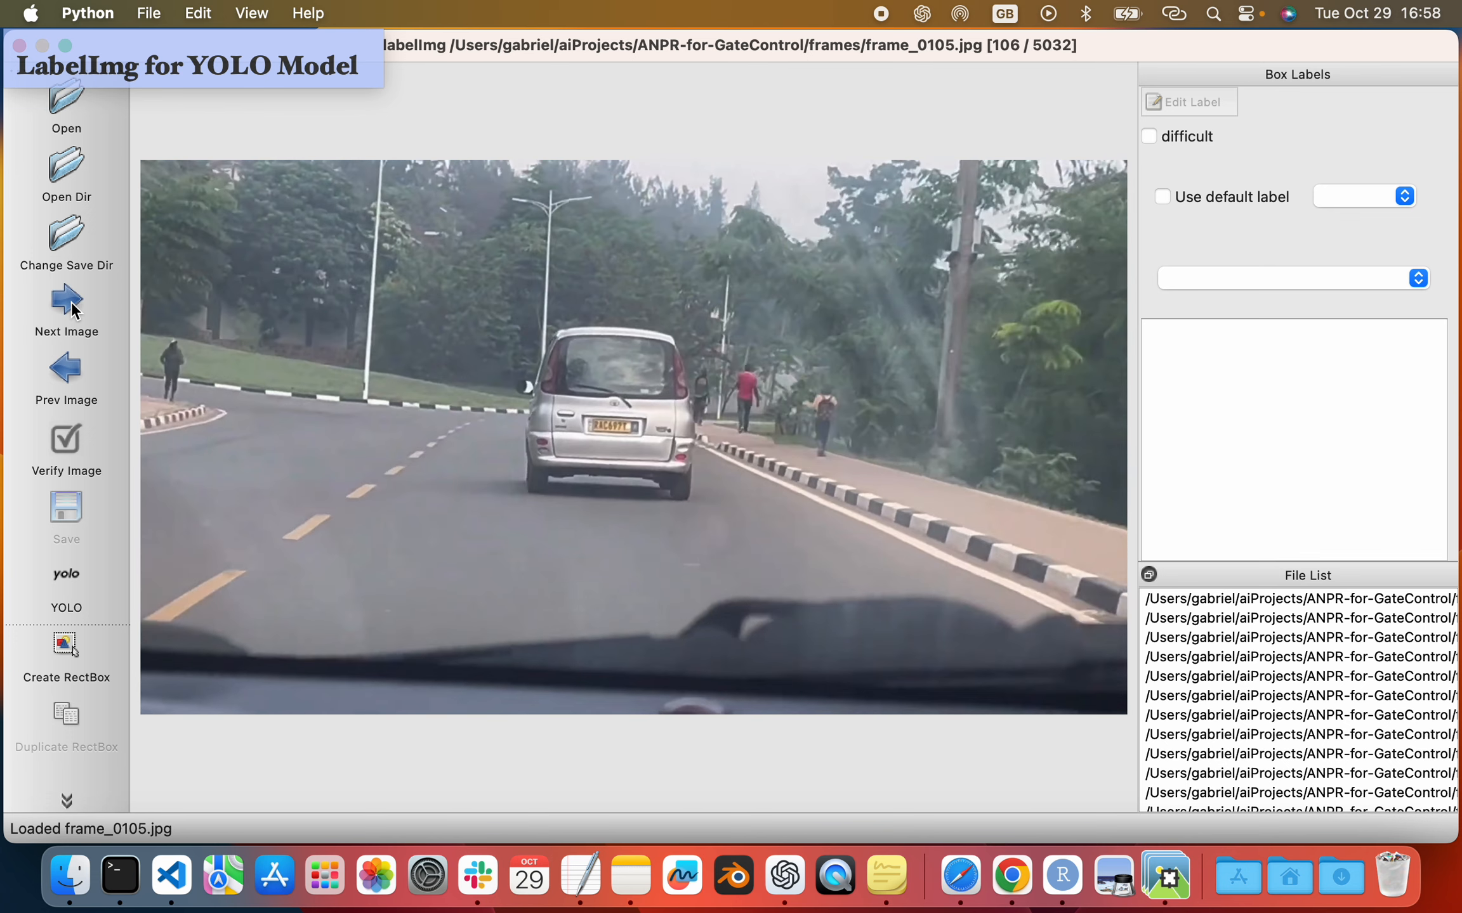
{"action": "left_click", "coordinate": [72, 301]}
{"action": "left_click", "coordinate": [71, 301]}
{"action": "left_click", "coordinate": [71, 301]}
{"action": "left_click", "coordinate": [71, 301]}
{"action": "left_click", "coordinate": [71, 302]}
{"action": "left_click", "coordinate": [71, 302]}
{"action": "left_click", "coordinate": [71, 302]}
{"action": "left_click", "coordinate": [70, 302]}
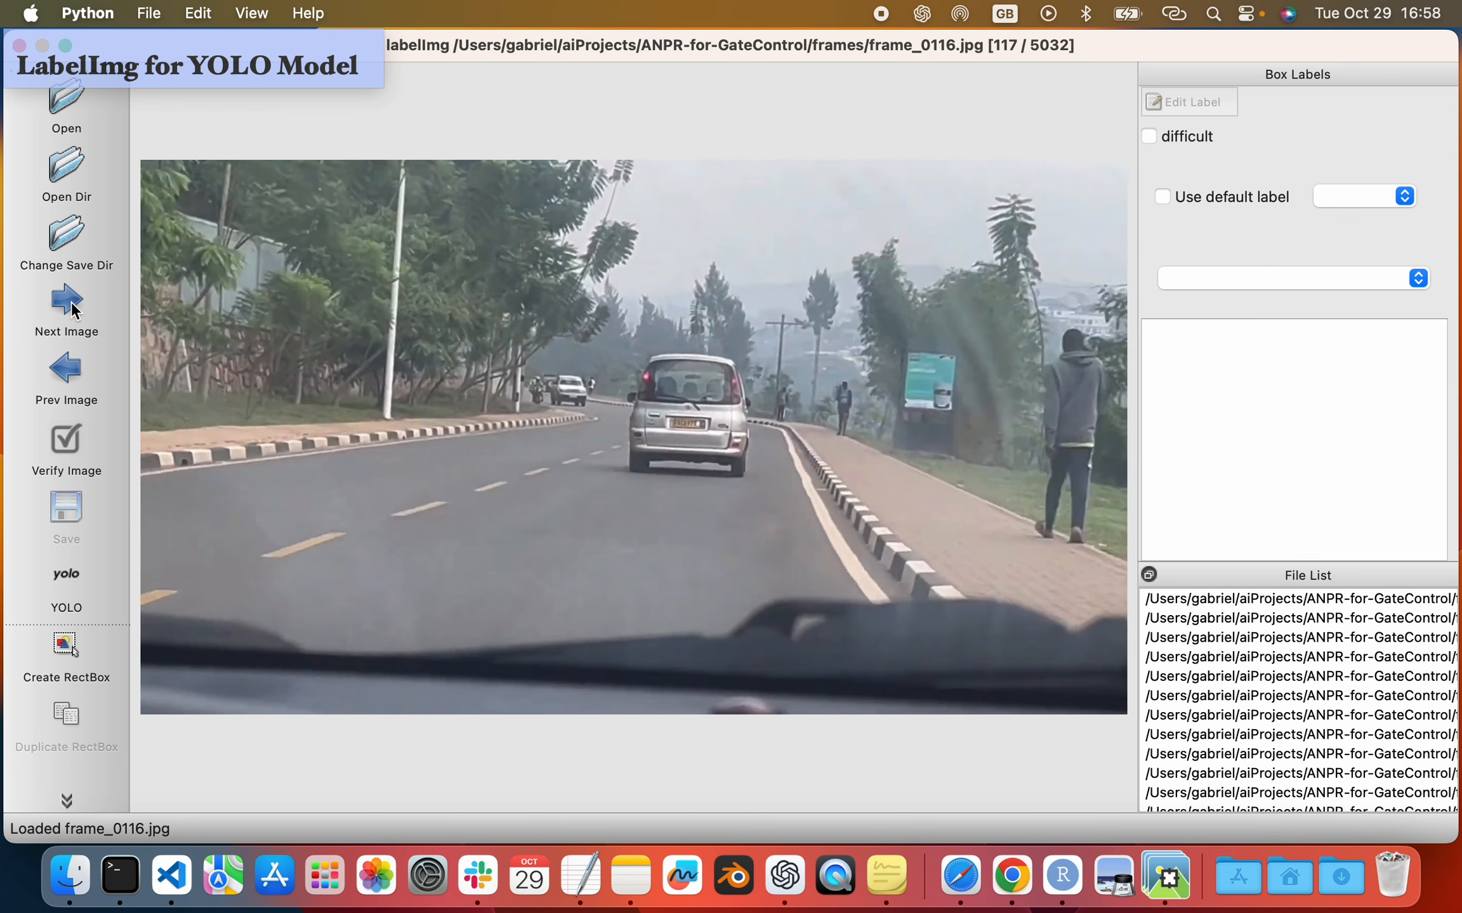
{"action": "left_click", "coordinate": [71, 302]}
{"action": "left_click", "coordinate": [70, 301]}
{"action": "left_click", "coordinate": [70, 302]}
{"action": "left_click", "coordinate": [71, 301]}
{"action": "left_click", "coordinate": [72, 302]}
{"action": "left_click", "coordinate": [70, 301]}
{"action": "left_click", "coordinate": [71, 302]}
{"action": "left_click", "coordinate": [72, 302]}
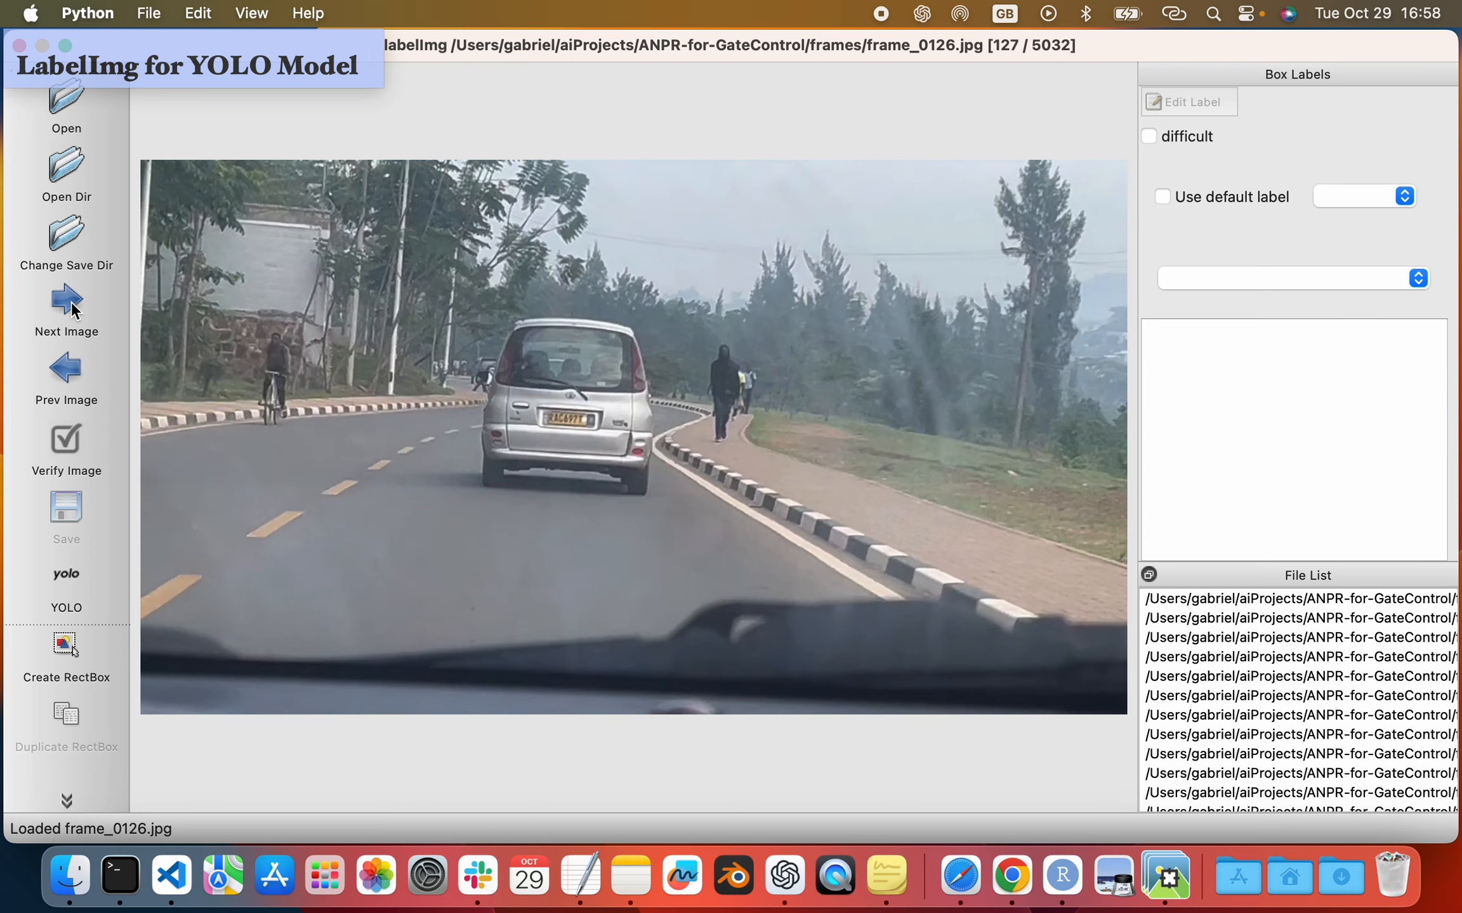
{"action": "left_click", "coordinate": [72, 301]}
{"action": "left_click", "coordinate": [72, 301]}
{"action": "left_click", "coordinate": [72, 301]}
{"action": "double_click", "coordinate": [71, 302]}
{"action": "left_click", "coordinate": [71, 302]}
{"action": "left_click", "coordinate": [71, 302]}
{"action": "left_click", "coordinate": [71, 302]}
{"action": "double_click", "coordinate": [71, 302]}
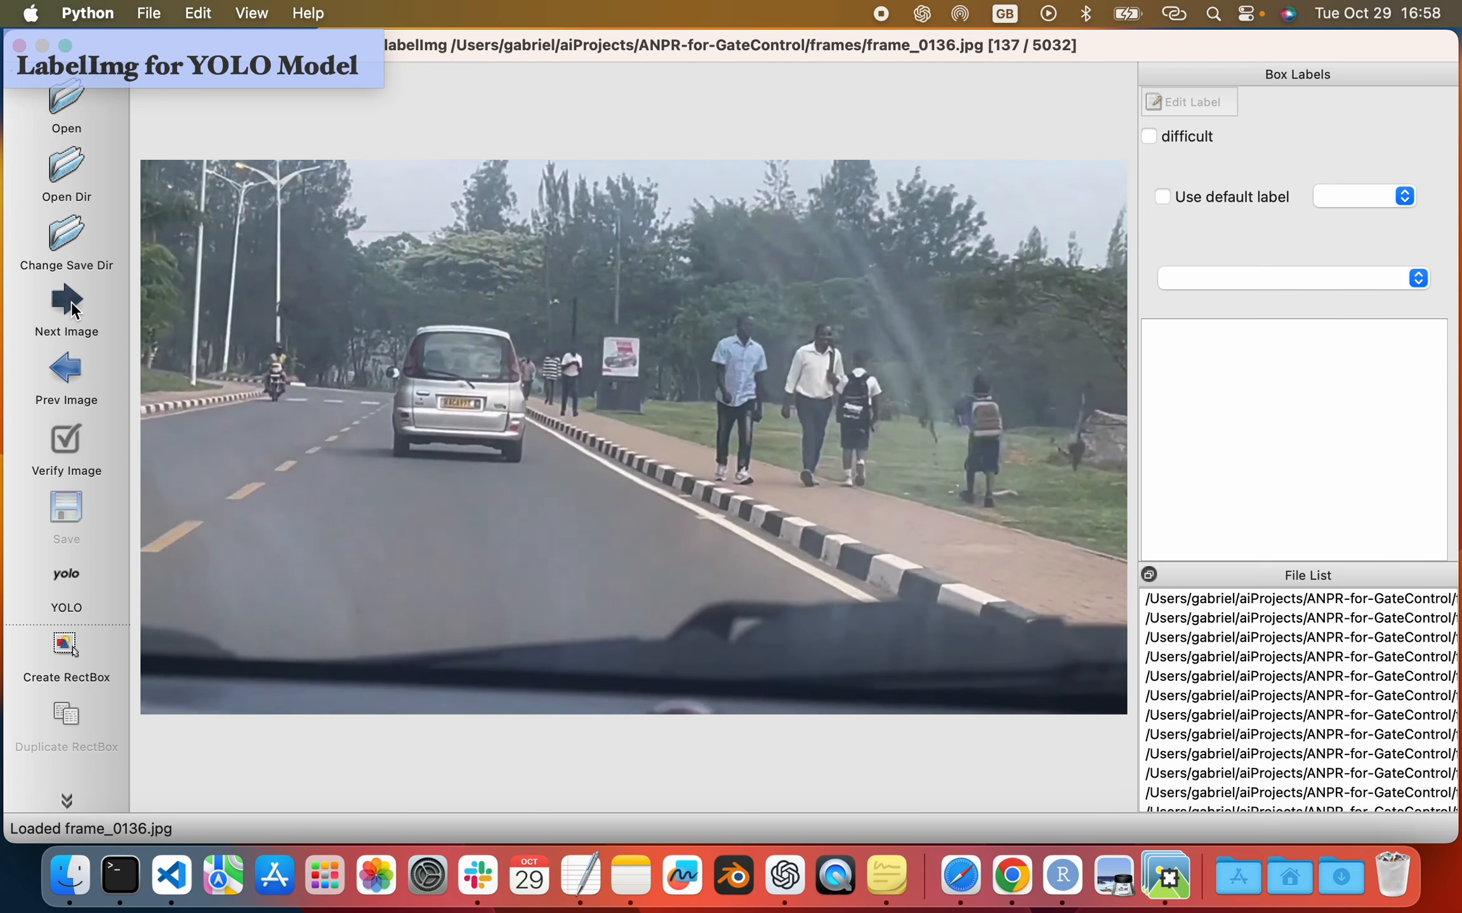
{"action": "left_click", "coordinate": [71, 301]}
{"action": "double_click", "coordinate": [71, 302]}
{"action": "double_click", "coordinate": [70, 302]}
{"action": "left_click", "coordinate": [71, 302]}
{"action": "double_click", "coordinate": [72, 302]}
{"action": "double_click", "coordinate": [72, 302]}
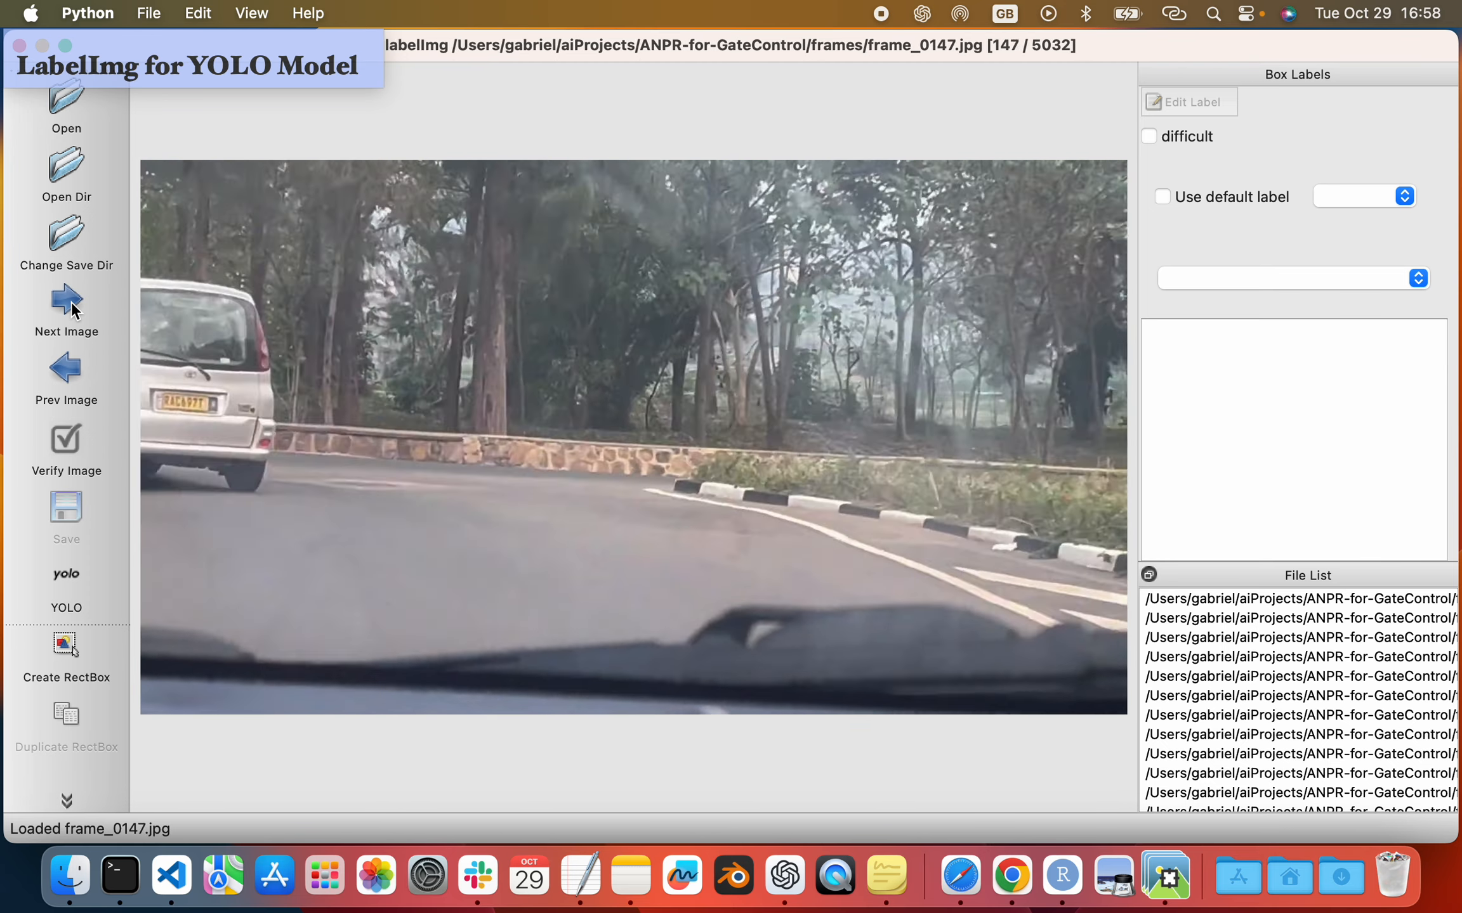
{"action": "left_click", "coordinate": [71, 301]}
{"action": "double_click", "coordinate": [71, 302]}
{"action": "double_click", "coordinate": [70, 301]}
{"action": "left_click", "coordinate": [71, 301]}
{"action": "double_click", "coordinate": [71, 302]}
{"action": "double_click", "coordinate": [71, 302]}
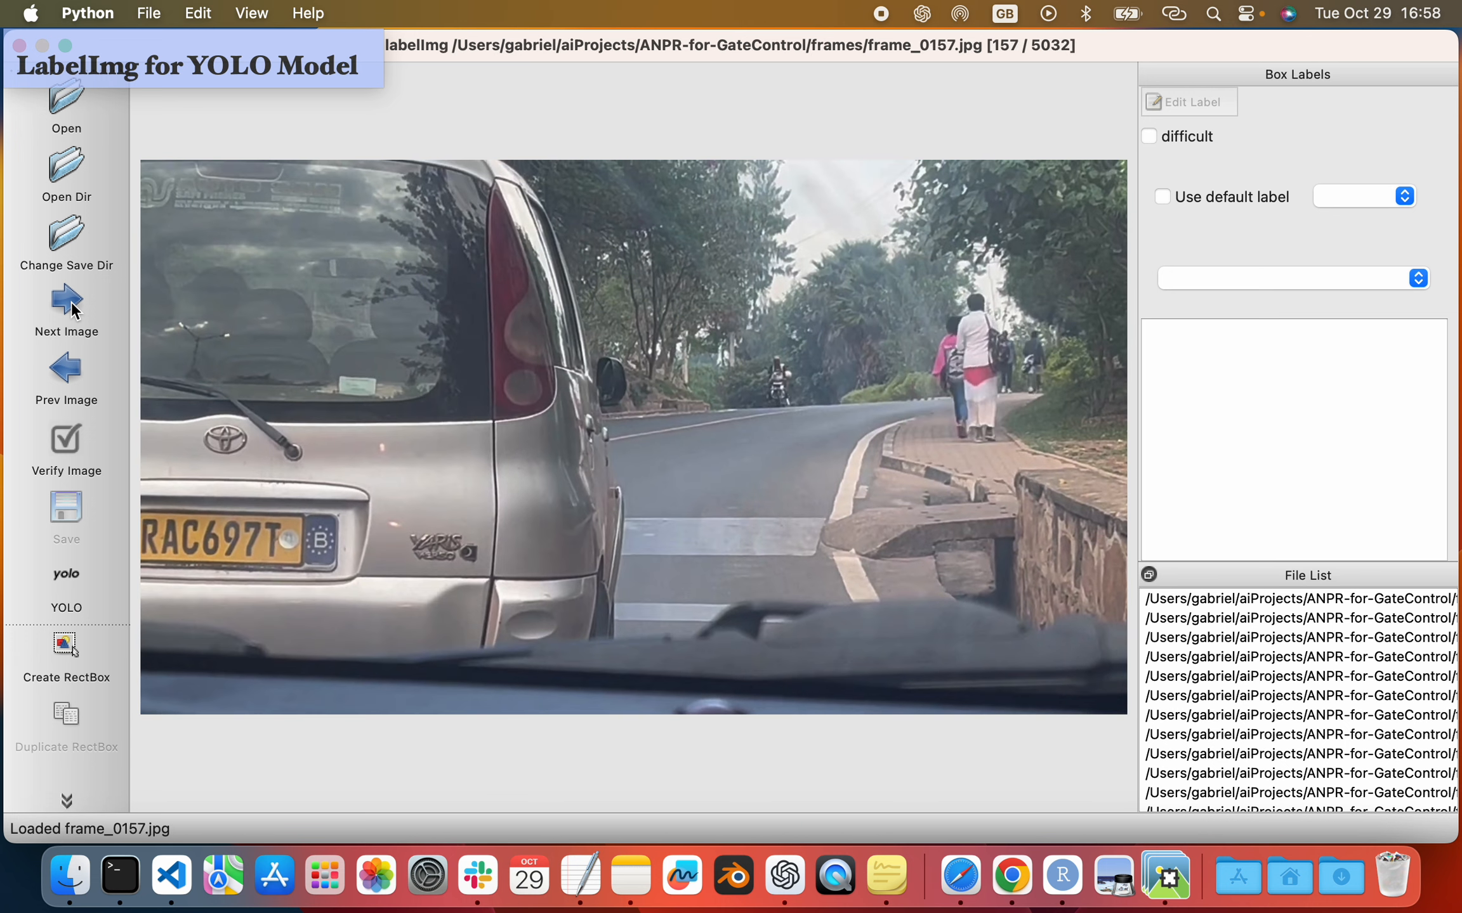
{"action": "left_click", "coordinate": [71, 301]}
{"action": "double_click", "coordinate": [70, 302]}
{"action": "double_click", "coordinate": [71, 302]}
{"action": "double_click", "coordinate": [71, 301]}
{"action": "left_click", "coordinate": [70, 302]}
{"action": "double_click", "coordinate": [70, 302]}
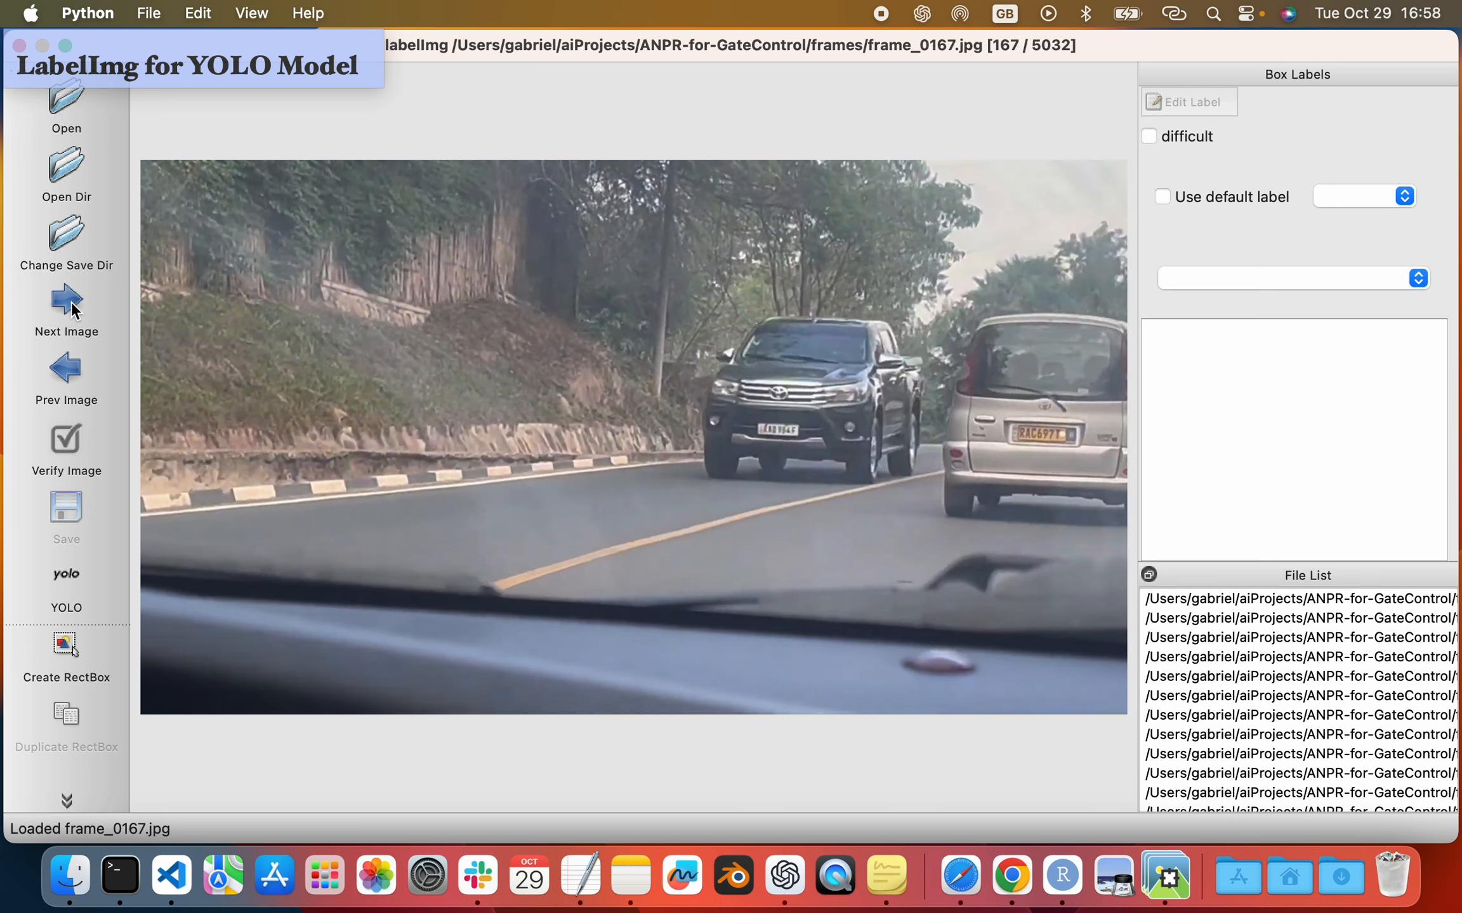
{"action": "double_click", "coordinate": [71, 301]}
{"action": "left_click", "coordinate": [71, 302]}
{"action": "double_click", "coordinate": [71, 302]}
{"action": "double_click", "coordinate": [70, 302]}
{"action": "left_click", "coordinate": [72, 301]}
{"action": "double_click", "coordinate": [71, 302]}
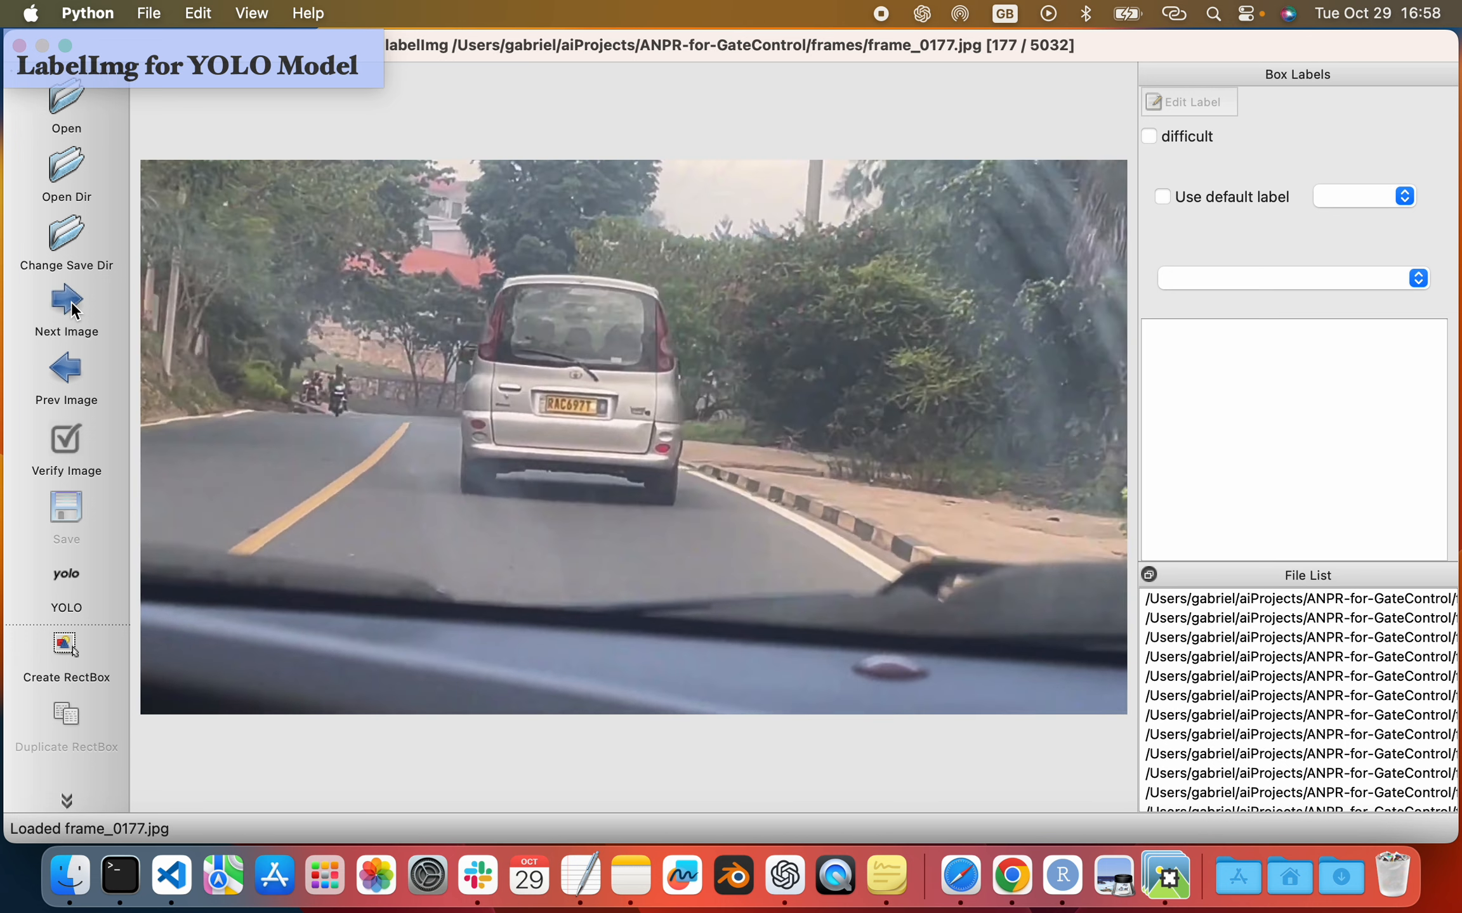
{"action": "double_click", "coordinate": [70, 302]}
{"action": "double_click", "coordinate": [71, 302]}
{"action": "left_click", "coordinate": [71, 302]}
{"action": "double_click", "coordinate": [71, 301]}
{"action": "double_click", "coordinate": [71, 301]}
{"action": "left_click", "coordinate": [70, 302]}
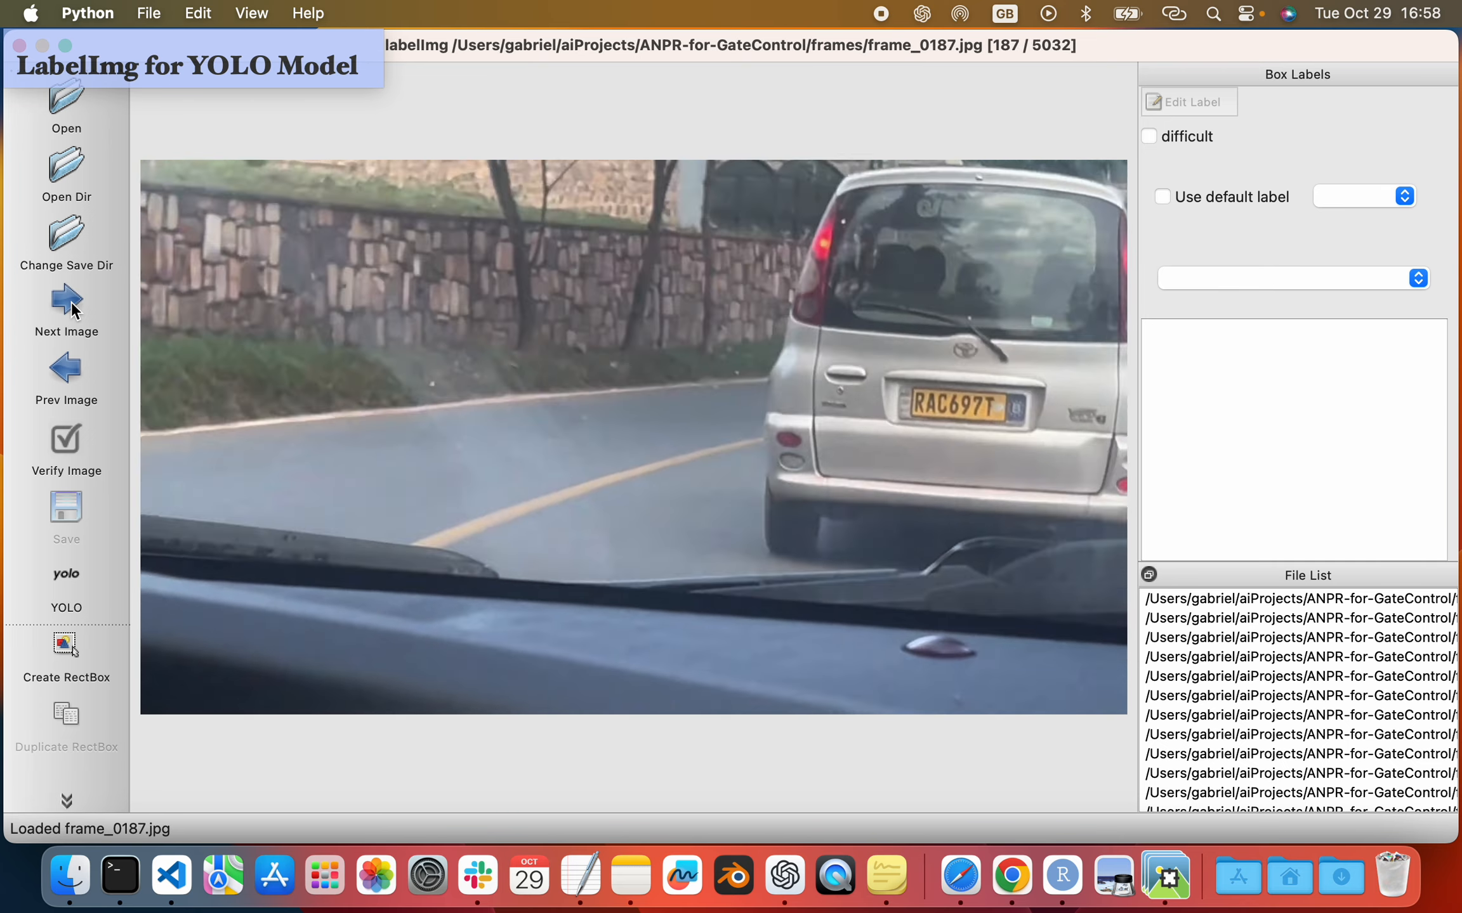
{"action": "double_click", "coordinate": [71, 301]}
{"action": "double_click", "coordinate": [71, 301]}
{"action": "double_click", "coordinate": [71, 302]}
{"action": "double_click", "coordinate": [71, 301]}
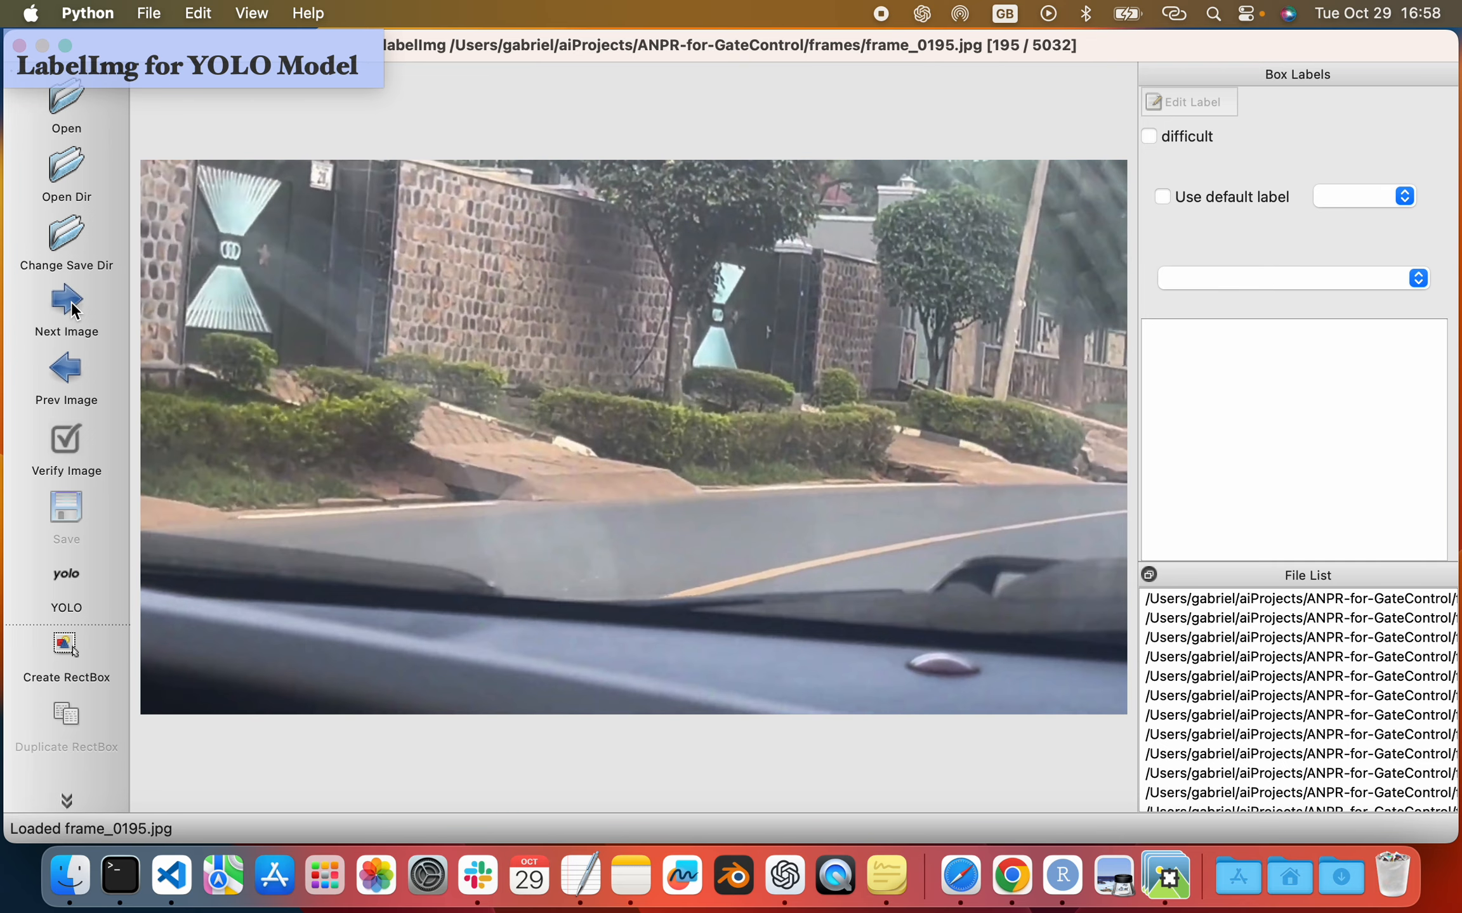
{"action": "left_click", "coordinate": [71, 301]}
{"action": "double_click", "coordinate": [71, 302]}
{"action": "left_click", "coordinate": [72, 301]}
{"action": "double_click", "coordinate": [71, 302]}
{"action": "double_click", "coordinate": [71, 302]}
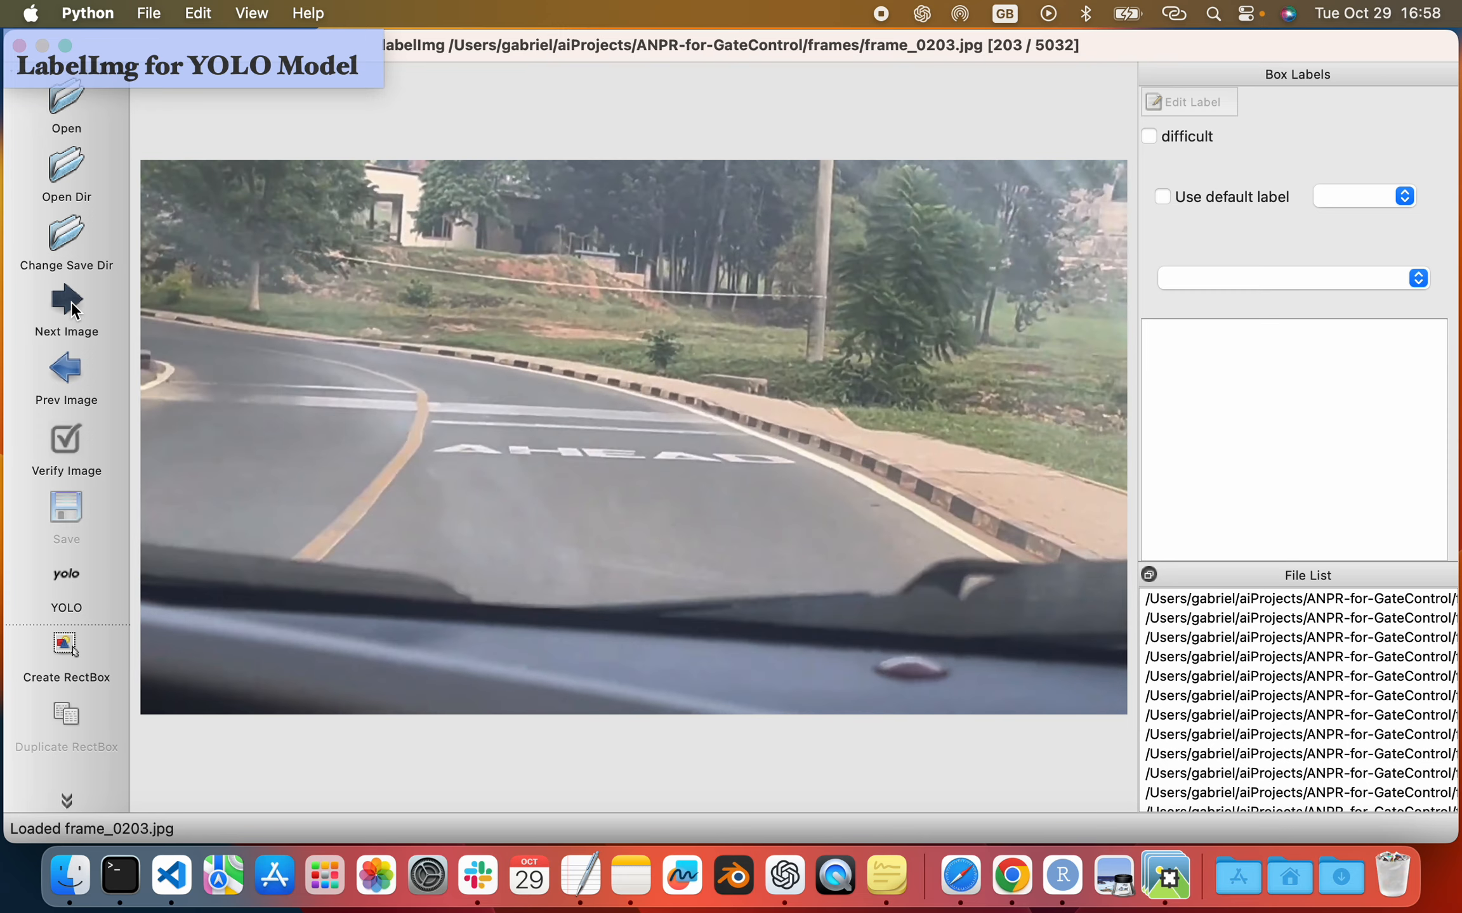
{"action": "double_click", "coordinate": [70, 302]}
{"action": "left_click", "coordinate": [71, 301]}
{"action": "double_click", "coordinate": [71, 301]}
{"action": "double_click", "coordinate": [71, 302]}
{"action": "left_click", "coordinate": [71, 302]}
{"action": "double_click", "coordinate": [71, 302]}
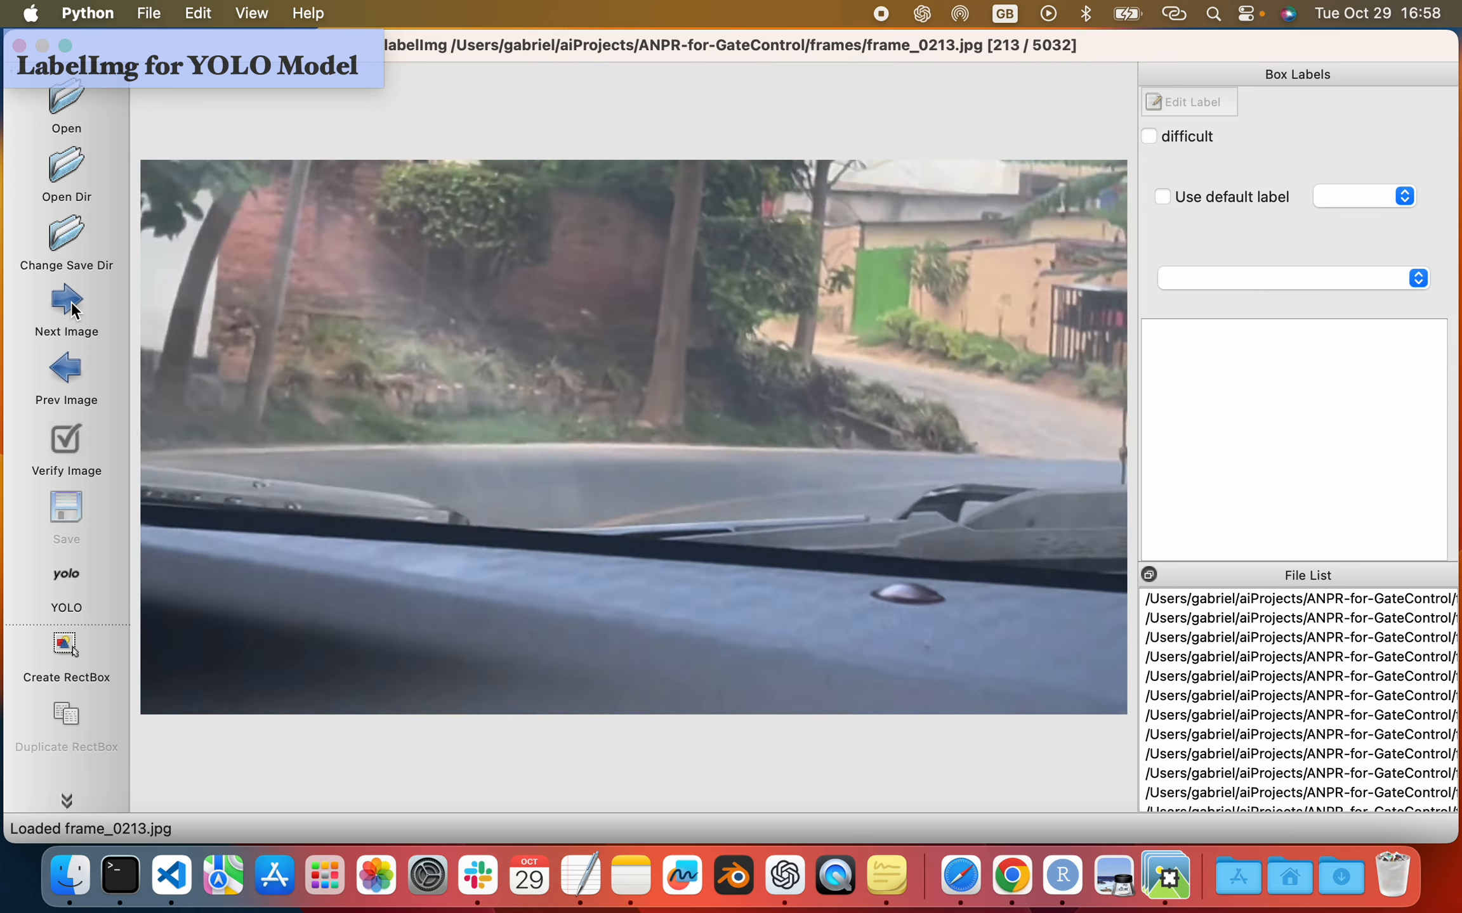
{"action": "double_click", "coordinate": [71, 302]}
{"action": "double_click", "coordinate": [71, 301]}
{"action": "left_click", "coordinate": [71, 301]}
{"action": "double_click", "coordinate": [71, 302]}
{"action": "double_click", "coordinate": [71, 302]}
{"action": "left_click", "coordinate": [71, 302]}
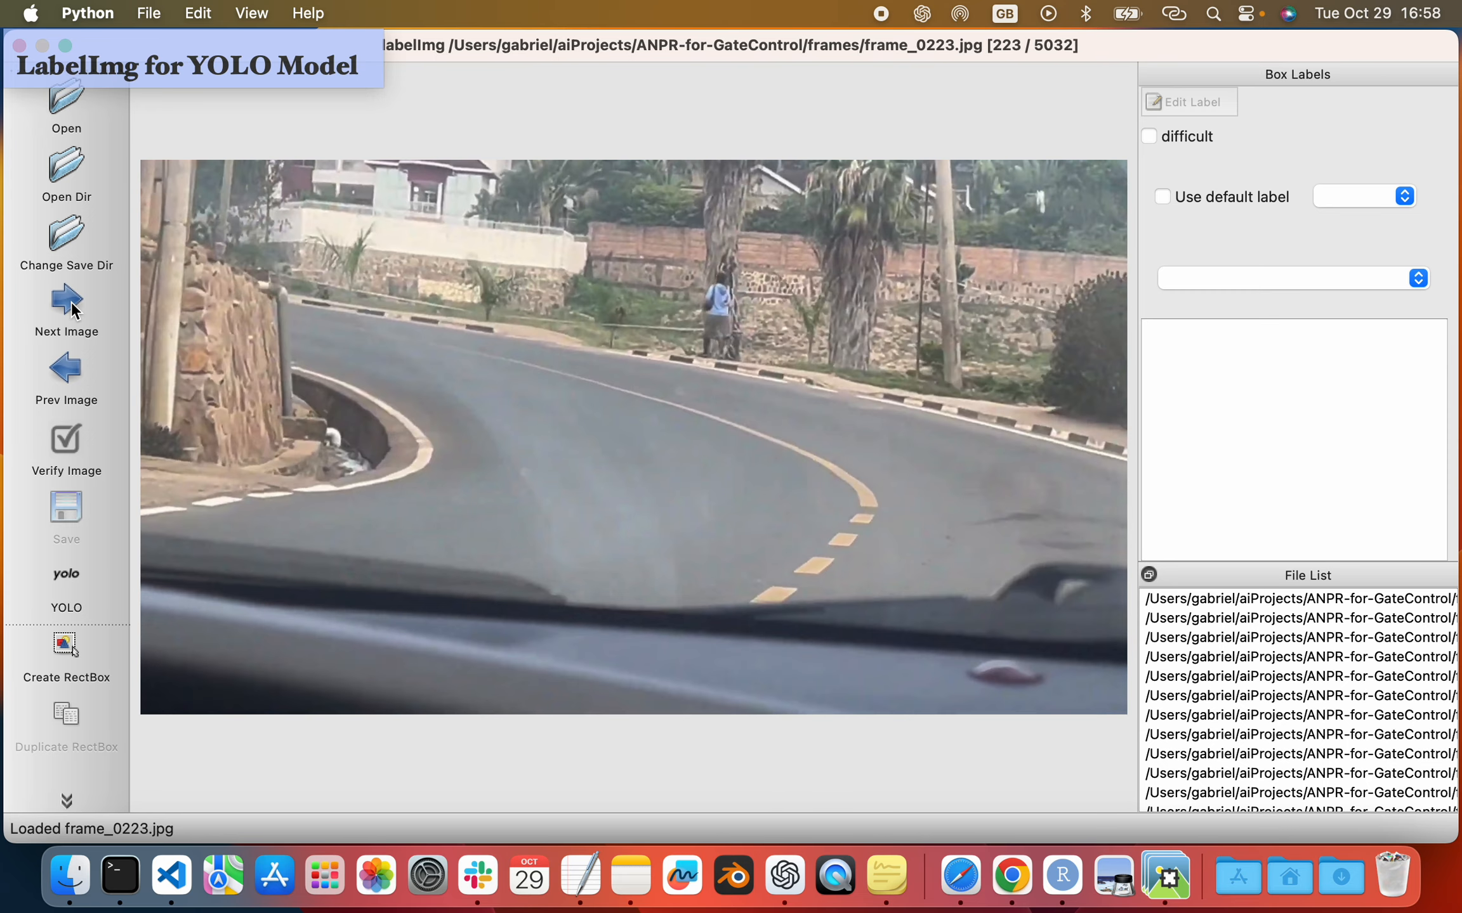
{"action": "double_click", "coordinate": [71, 301]}
{"action": "double_click", "coordinate": [71, 302]}
{"action": "double_click", "coordinate": [71, 302]}
{"action": "left_click", "coordinate": [71, 301]}
{"action": "double_click", "coordinate": [72, 301]}
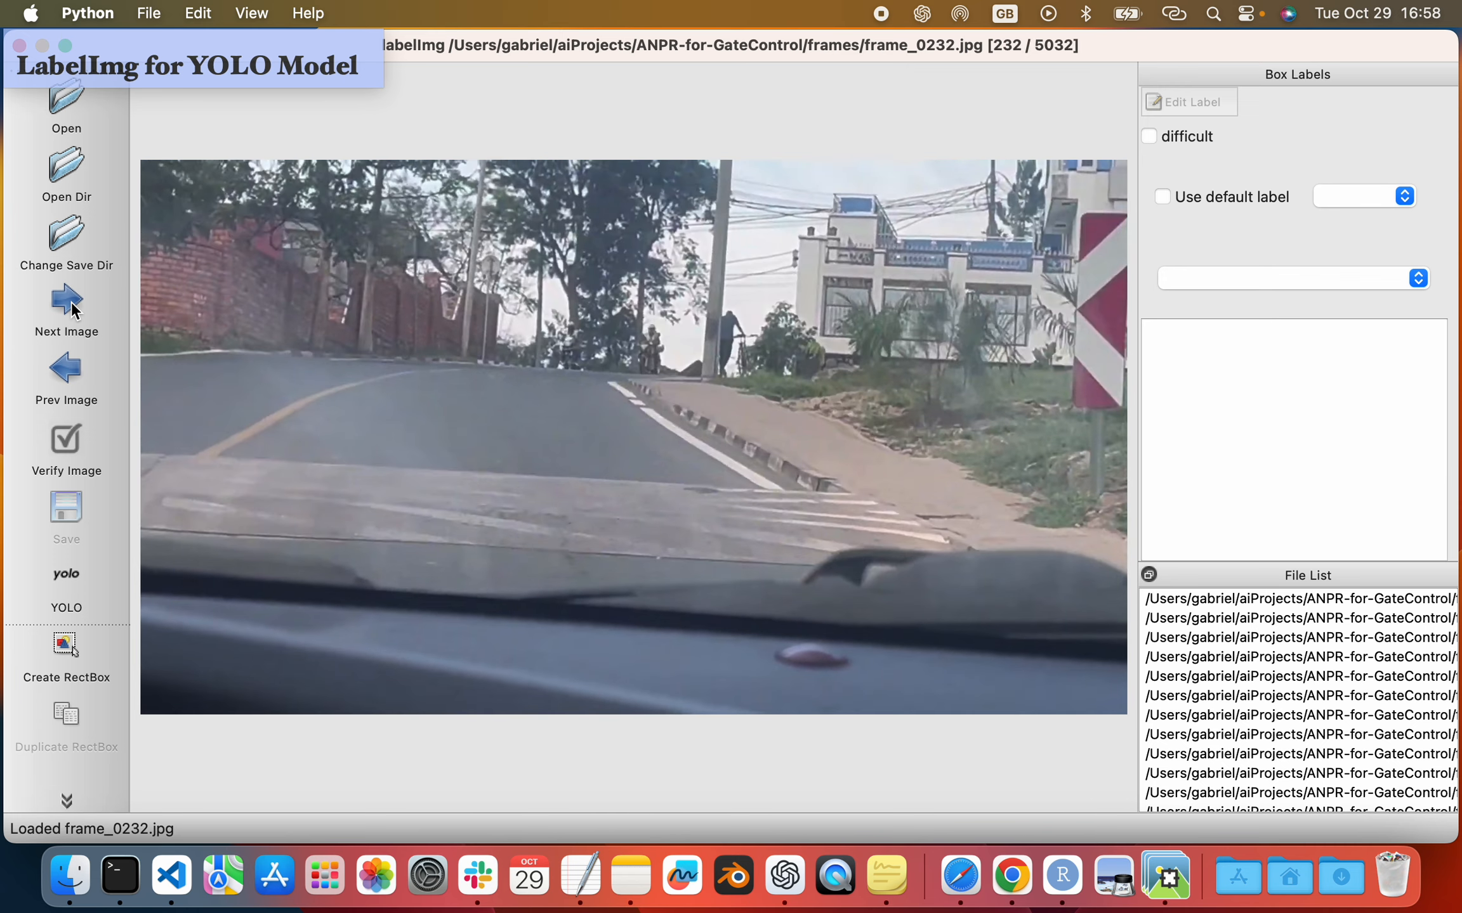
{"action": "double_click", "coordinate": [72, 302]}
{"action": "double_click", "coordinate": [71, 302]}
{"action": "left_click", "coordinate": [71, 301]}
{"action": "double_click", "coordinate": [71, 302]}
{"action": "double_click", "coordinate": [71, 301]}
{"action": "left_click", "coordinate": [71, 301]}
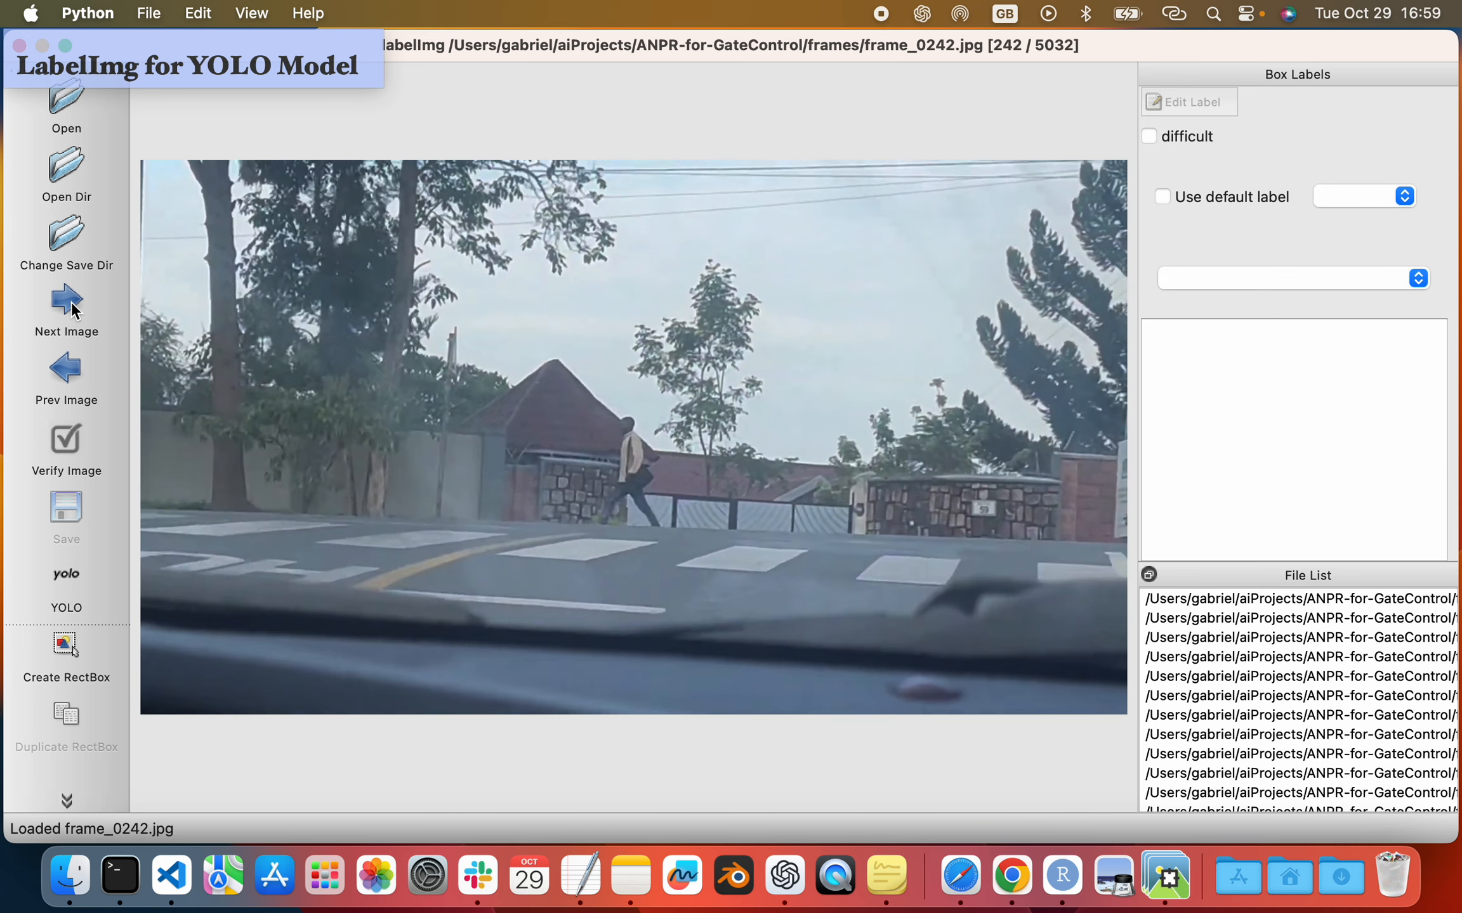
{"action": "double_click", "coordinate": [71, 302]}
{"action": "double_click", "coordinate": [71, 302]}
{"action": "double_click", "coordinate": [71, 302]}
{"action": "left_click", "coordinate": [71, 302]}
{"action": "double_click", "coordinate": [71, 302]}
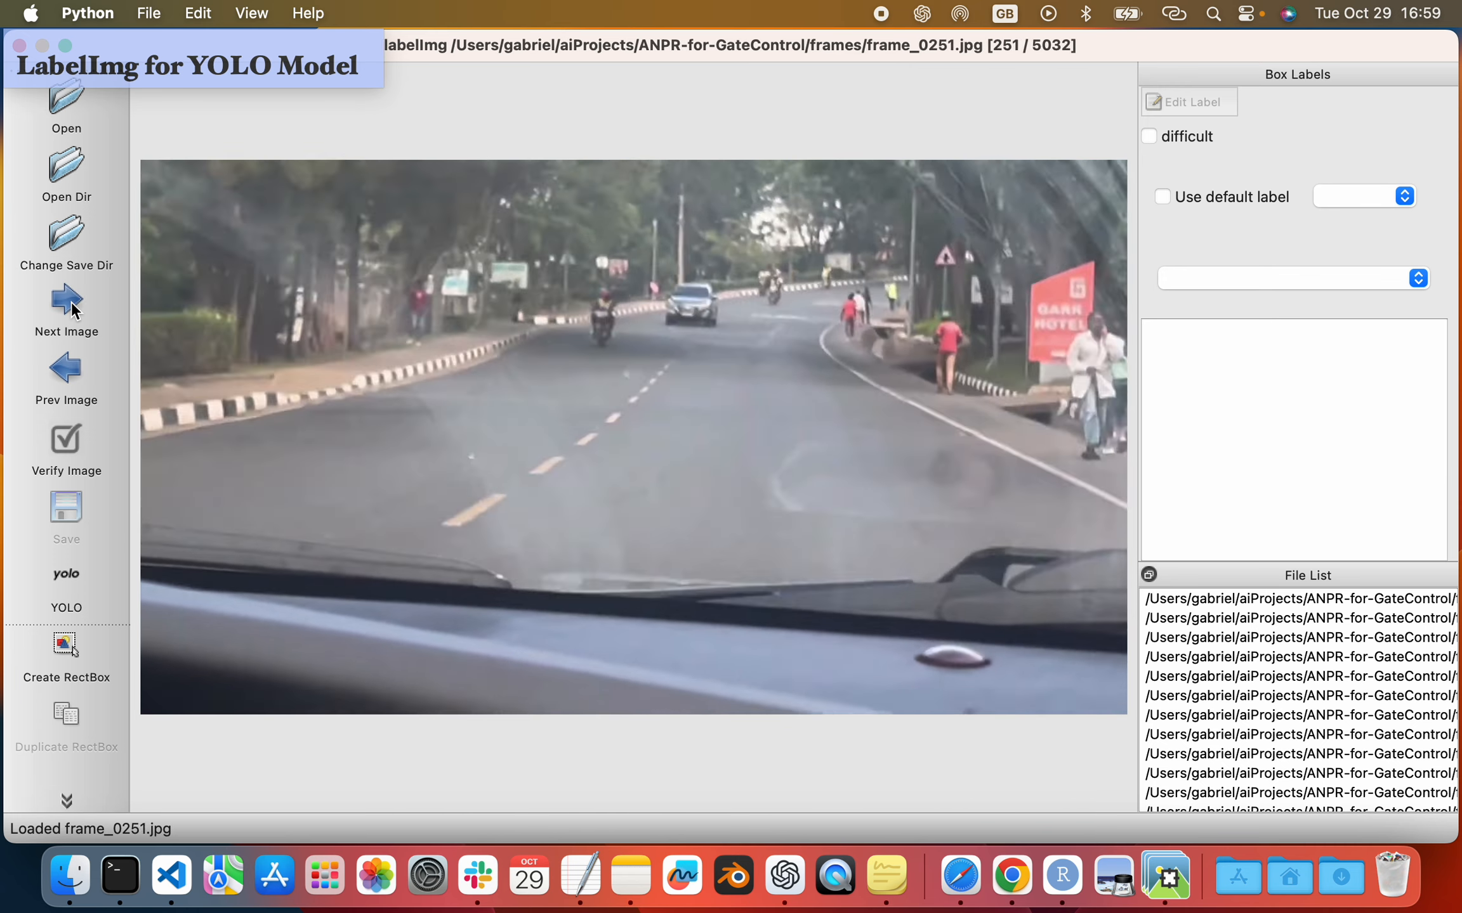
{"action": "double_click", "coordinate": [72, 302]}
{"action": "double_click", "coordinate": [70, 302]}
{"action": "left_click", "coordinate": [71, 302]}
{"action": "double_click", "coordinate": [71, 301]}
{"action": "double_click", "coordinate": [71, 302]}
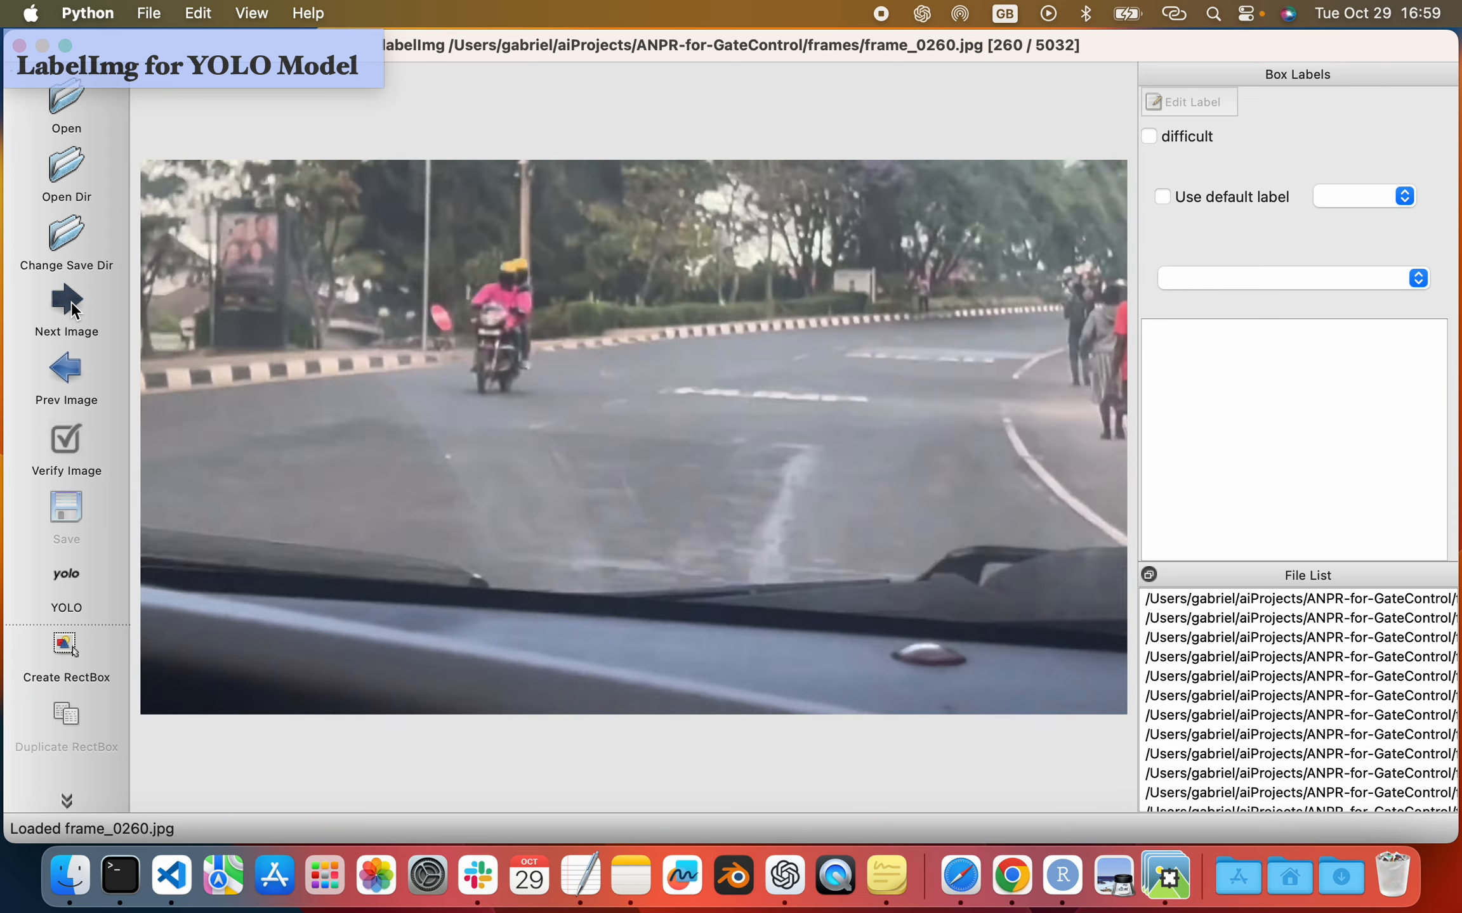
{"action": "double_click", "coordinate": [70, 302]}
{"action": "left_click", "coordinate": [71, 301]}
{"action": "double_click", "coordinate": [71, 302]}
{"action": "double_click", "coordinate": [71, 302]}
{"action": "double_click", "coordinate": [70, 301]}
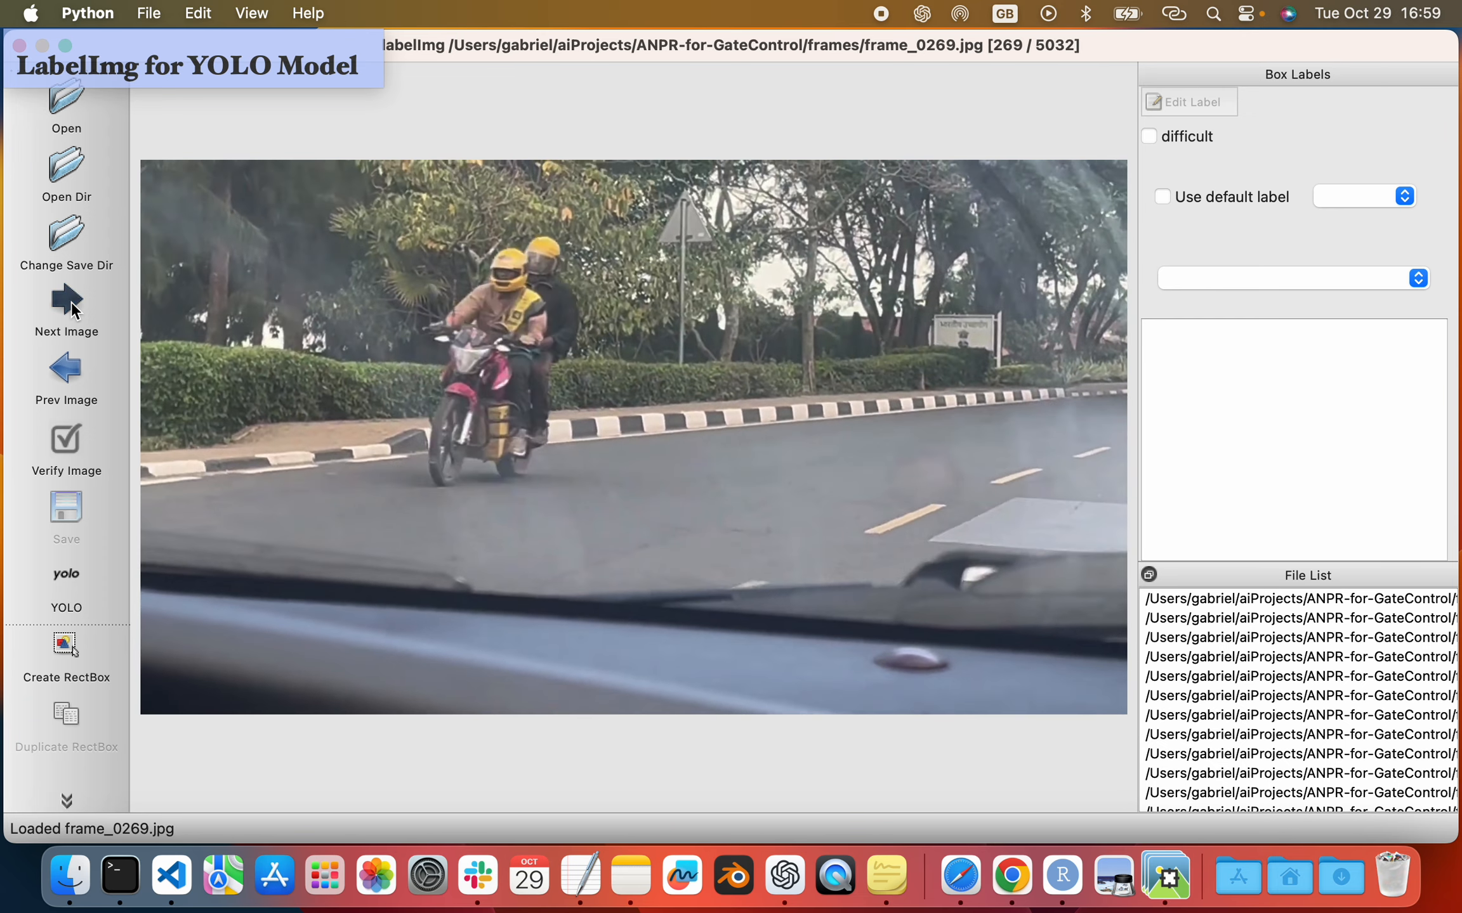
{"action": "double_click", "coordinate": [72, 302]}
{"action": "double_click", "coordinate": [71, 302]}
{"action": "double_click", "coordinate": [71, 302]}
{"action": "double_click", "coordinate": [71, 301]}
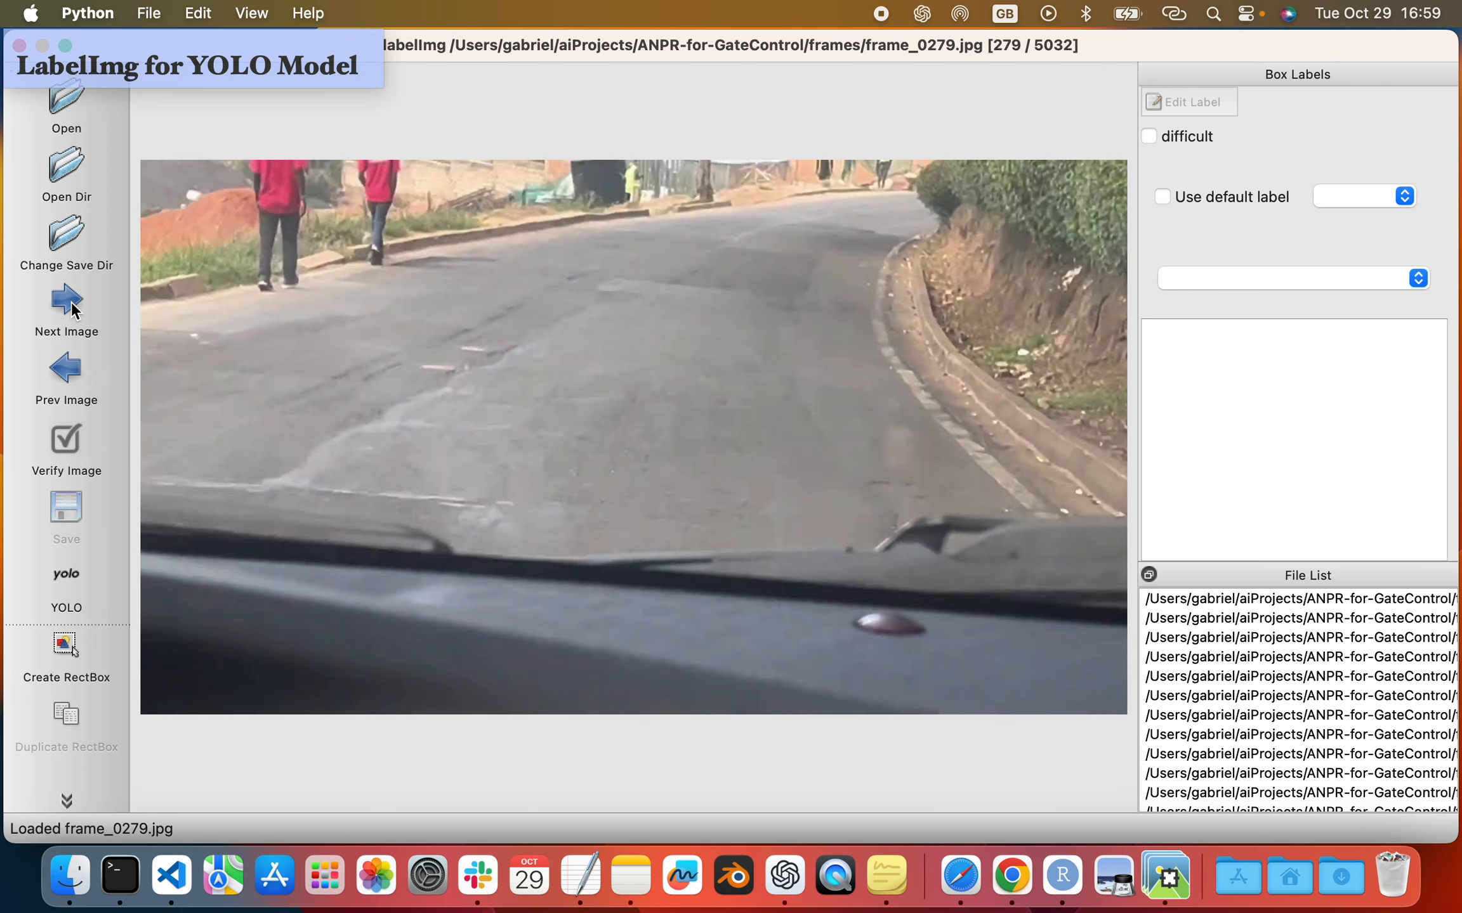
{"action": "double_click", "coordinate": [71, 302]}
{"action": "double_click", "coordinate": [71, 302]}
{"action": "double_click", "coordinate": [72, 302]}
{"action": "double_click", "coordinate": [71, 302]}
{"action": "left_click", "coordinate": [71, 302]}
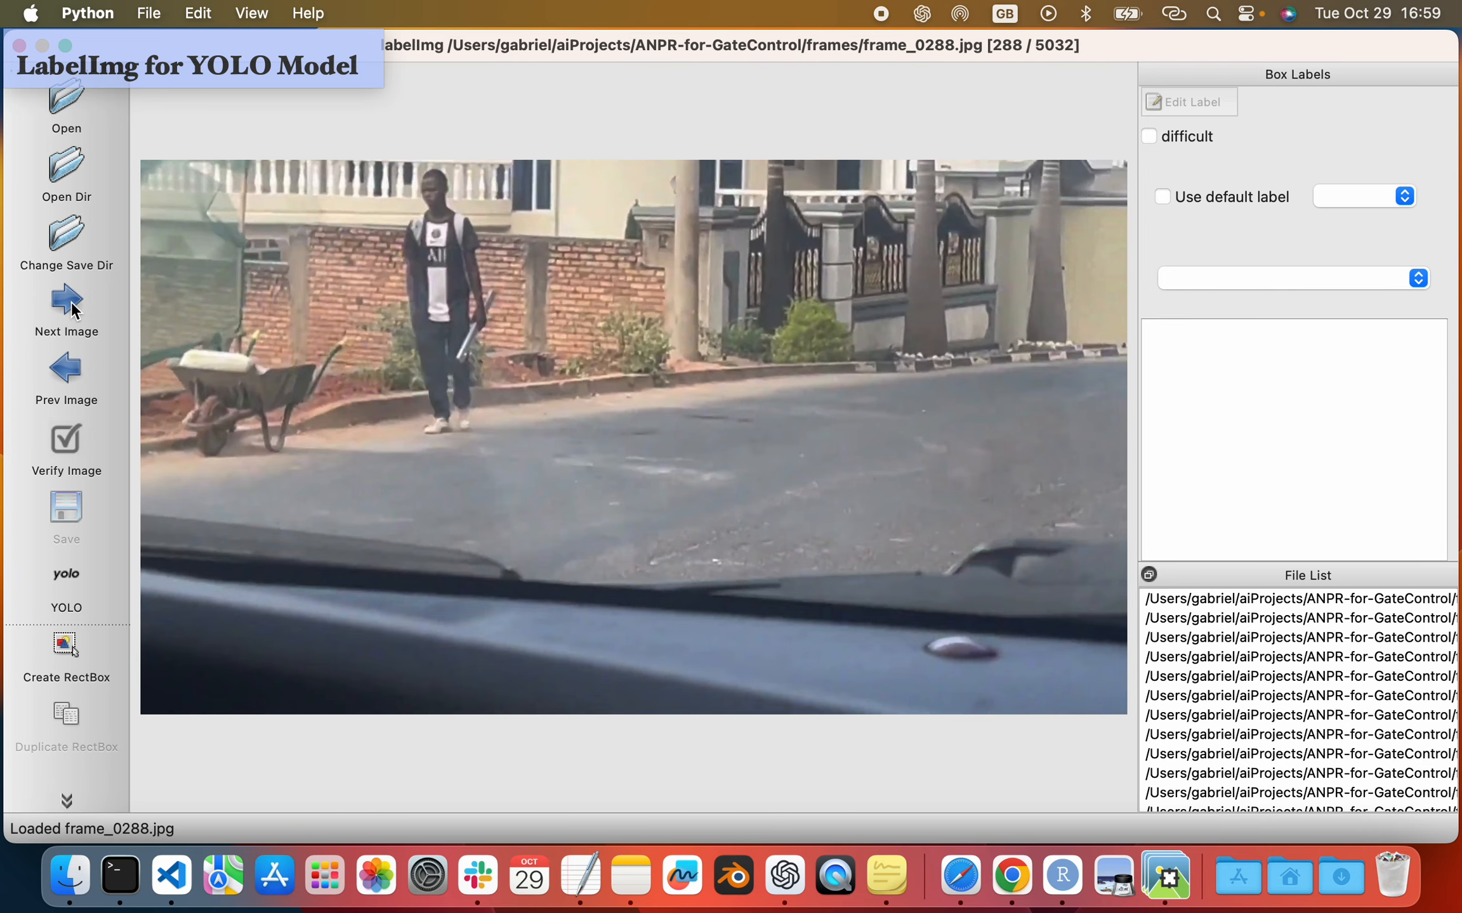
{"action": "double_click", "coordinate": [72, 302]}
{"action": "double_click", "coordinate": [71, 302]}
{"action": "double_click", "coordinate": [71, 302]}
{"action": "left_click", "coordinate": [71, 301]}
{"action": "double_click", "coordinate": [72, 301]}
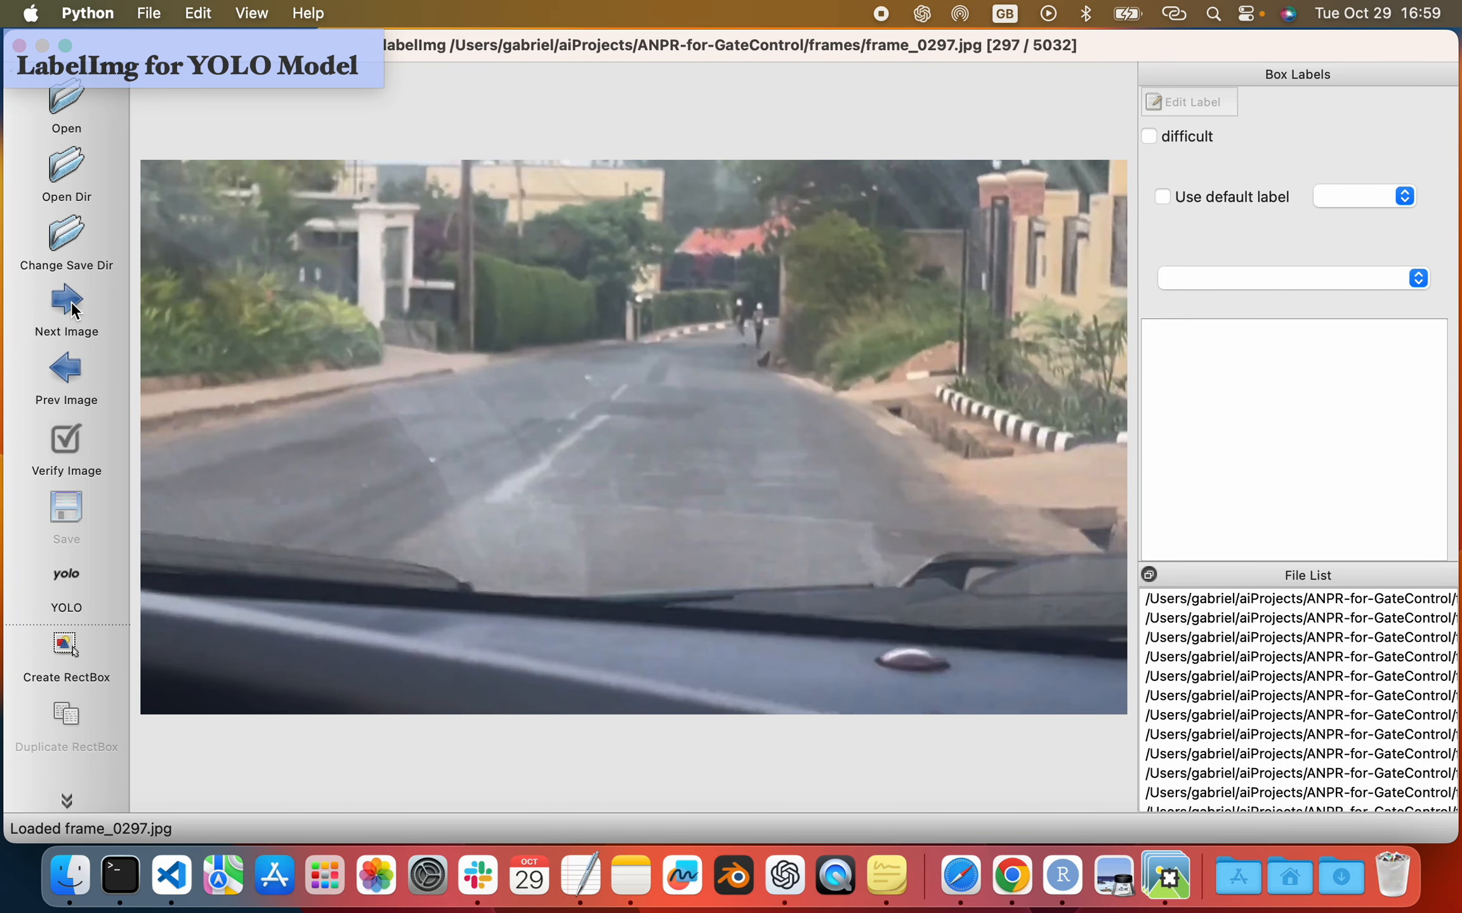
{"action": "double_click", "coordinate": [71, 302]}
{"action": "double_click", "coordinate": [72, 302]}
{"action": "double_click", "coordinate": [71, 302]}
{"action": "left_click", "coordinate": [72, 302]}
{"action": "double_click", "coordinate": [71, 302]}
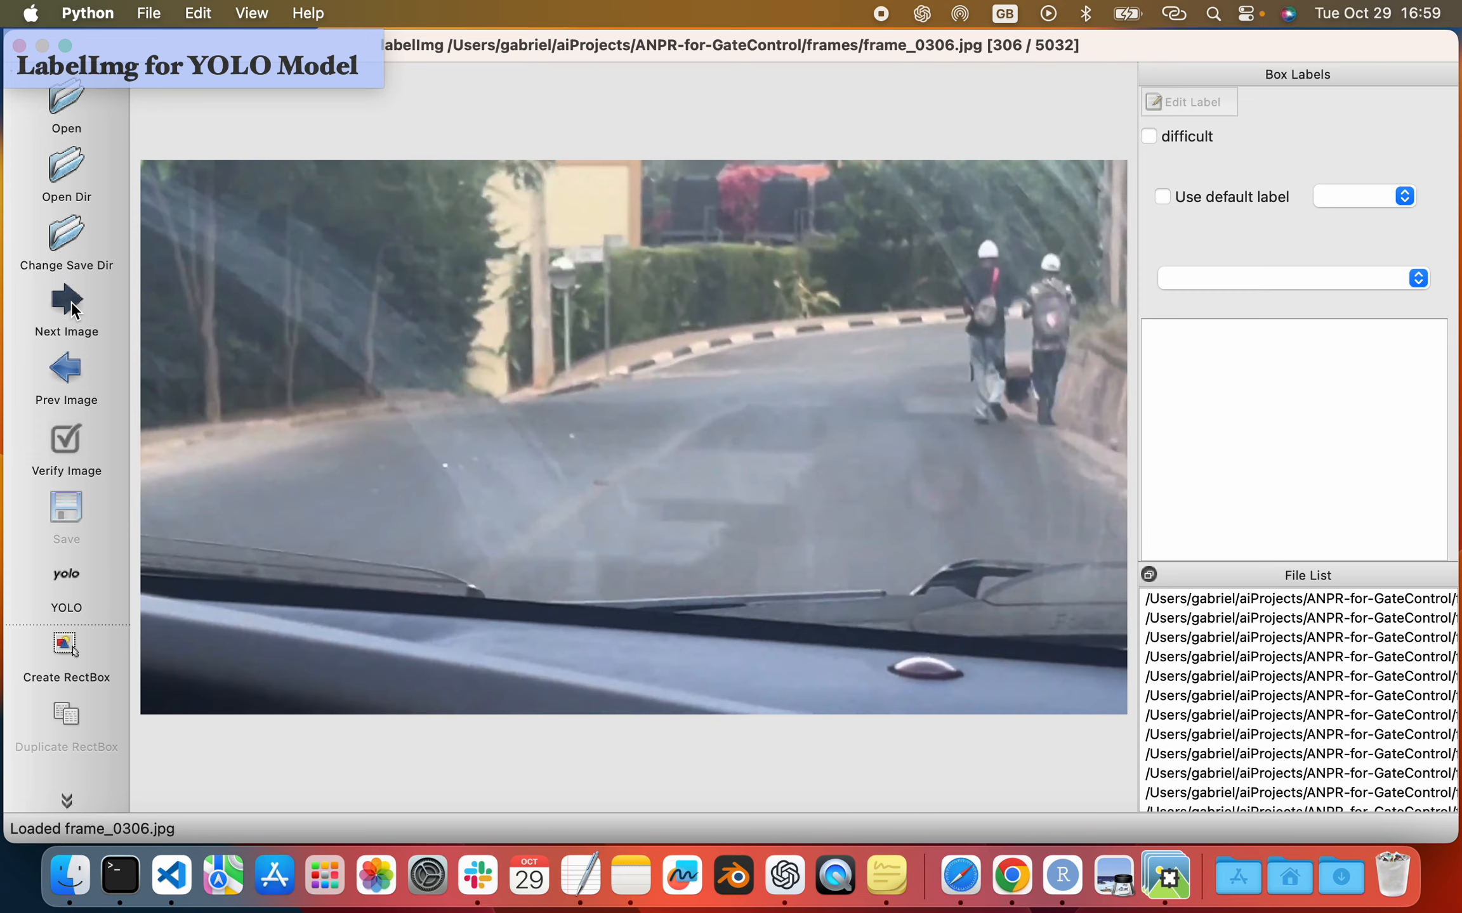
{"action": "double_click", "coordinate": [71, 302]}
{"action": "left_click", "coordinate": [71, 302]}
{"action": "double_click", "coordinate": [70, 301]}
{"action": "double_click", "coordinate": [71, 301]}
{"action": "left_click", "coordinate": [71, 302]}
{"action": "double_click", "coordinate": [71, 302]}
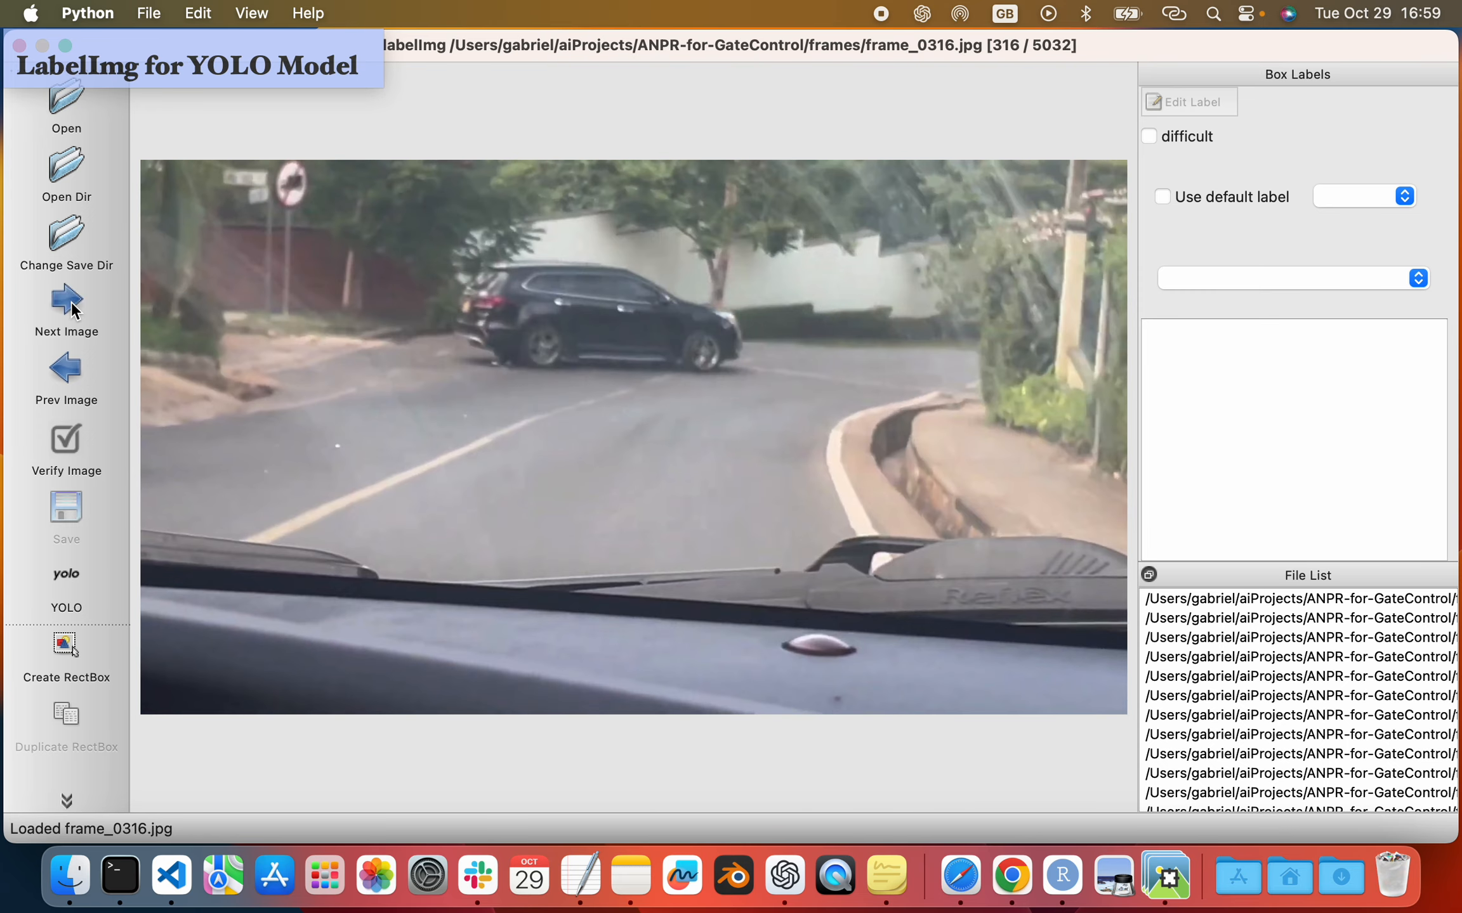
{"action": "double_click", "coordinate": [71, 302]}
{"action": "double_click", "coordinate": [72, 302]}
{"action": "left_click", "coordinate": [71, 301]}
{"action": "double_click", "coordinate": [71, 302]}
{"action": "double_click", "coordinate": [71, 301]}
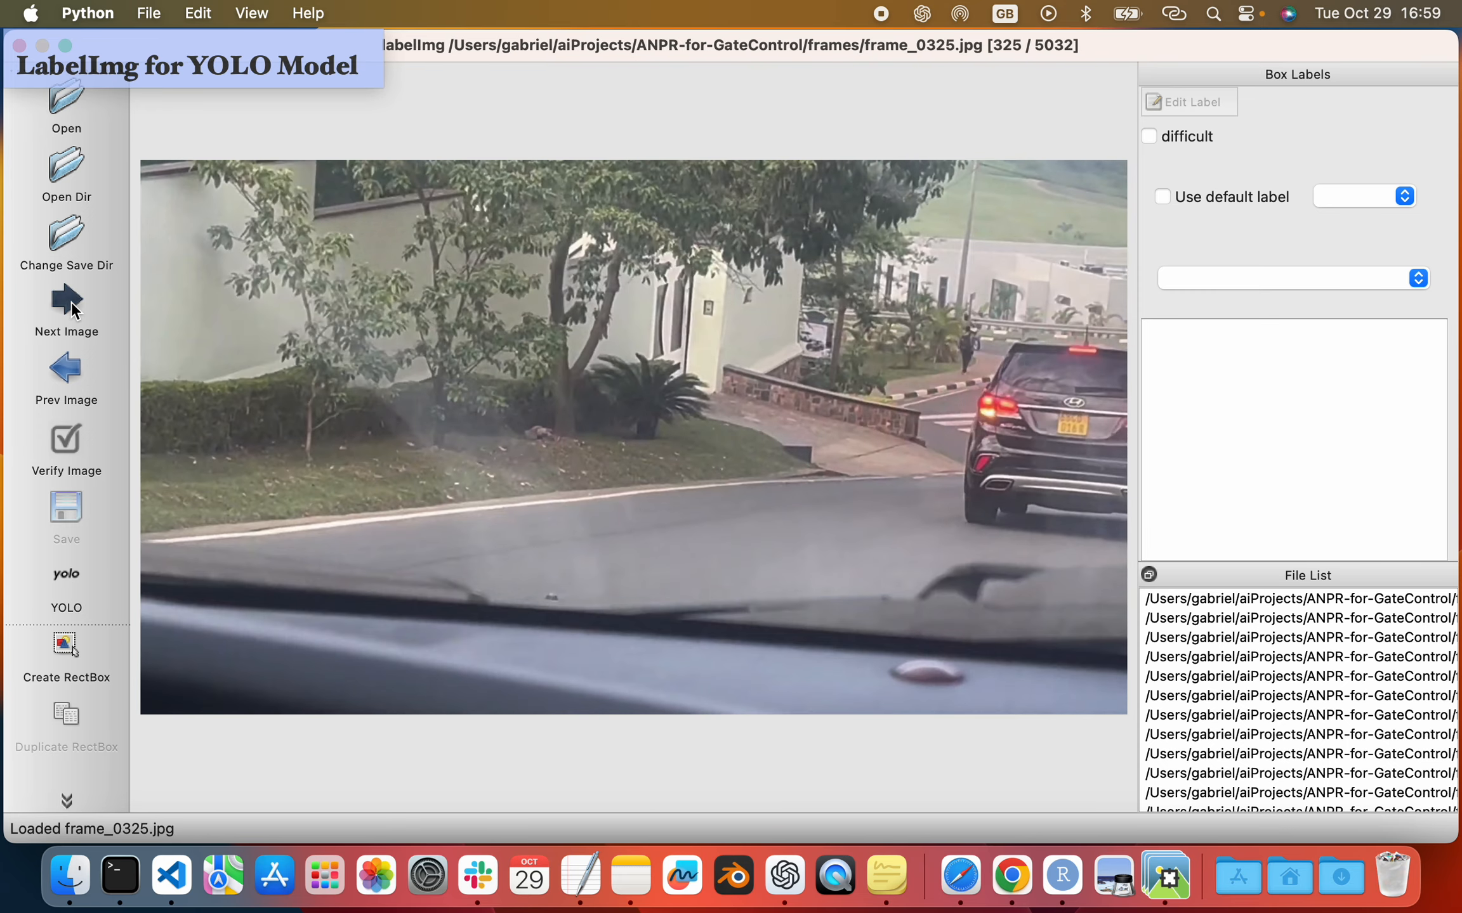
{"action": "double_click", "coordinate": [71, 301]}
{"action": "double_click", "coordinate": [71, 302]}
{"action": "double_click", "coordinate": [71, 301]}
{"action": "double_click", "coordinate": [70, 302]}
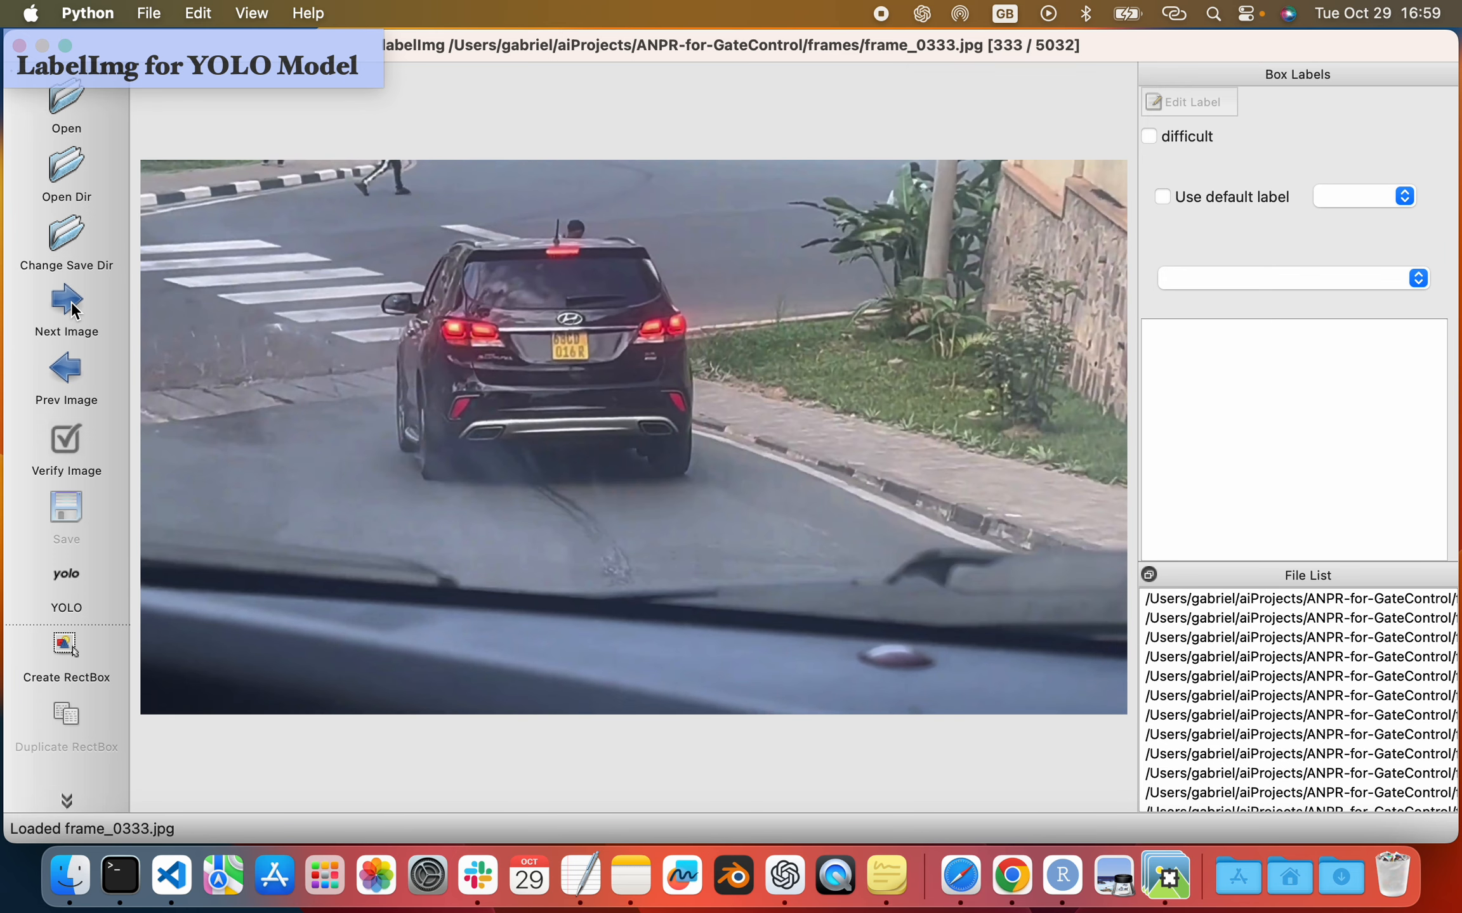
{"action": "left_click", "coordinate": [71, 302]}
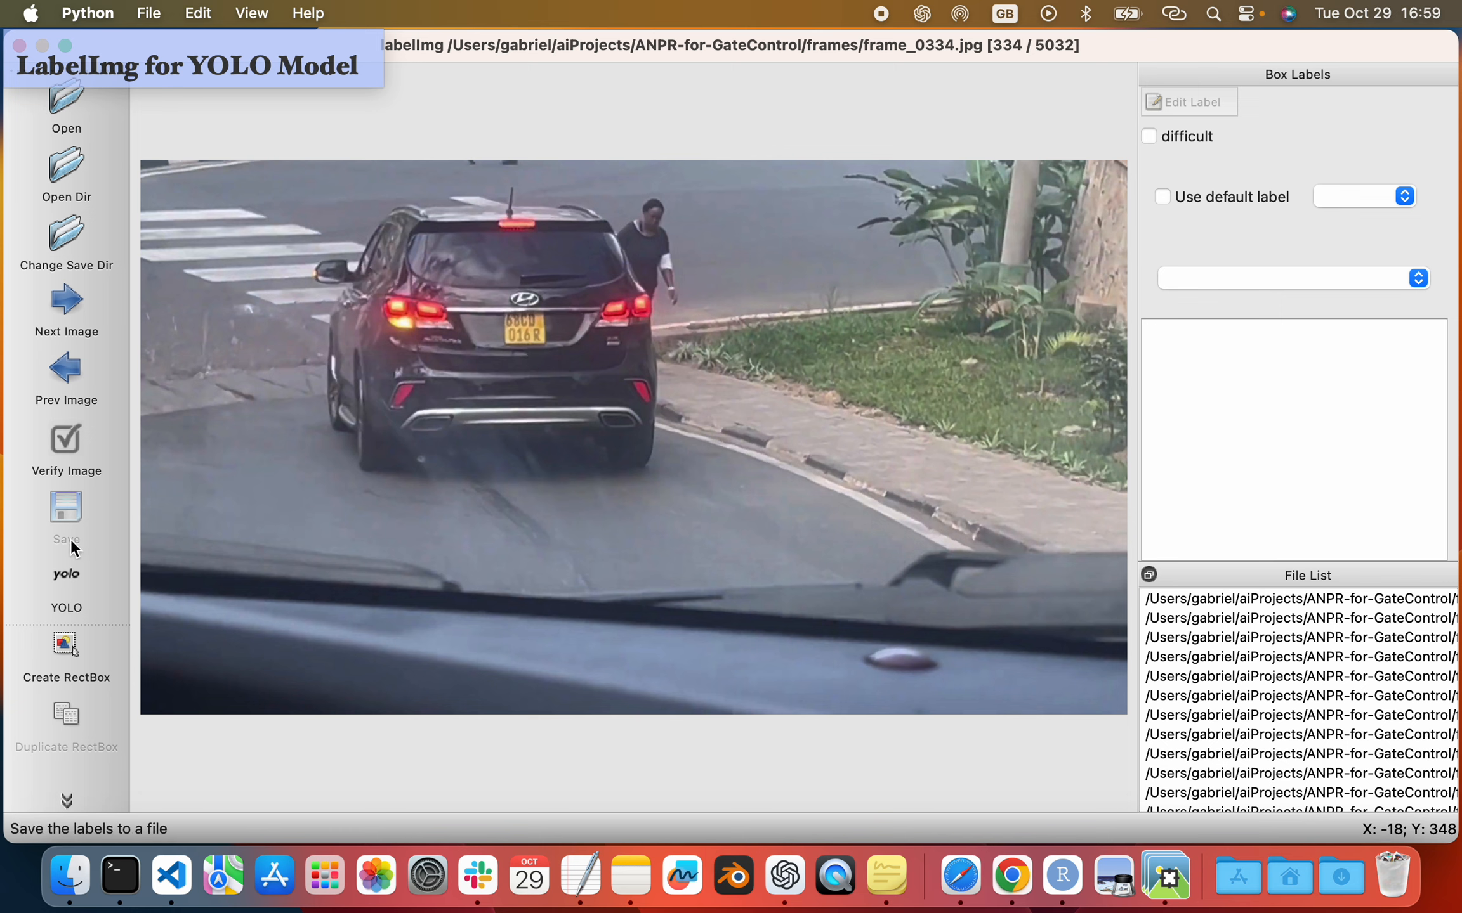
In frame_0334.jpg, box the black Hyundai's plate at about 102 by 60 pixels, label it with the car's plate number, and advance one frame
{"action": "left_click", "coordinate": [63, 644]}
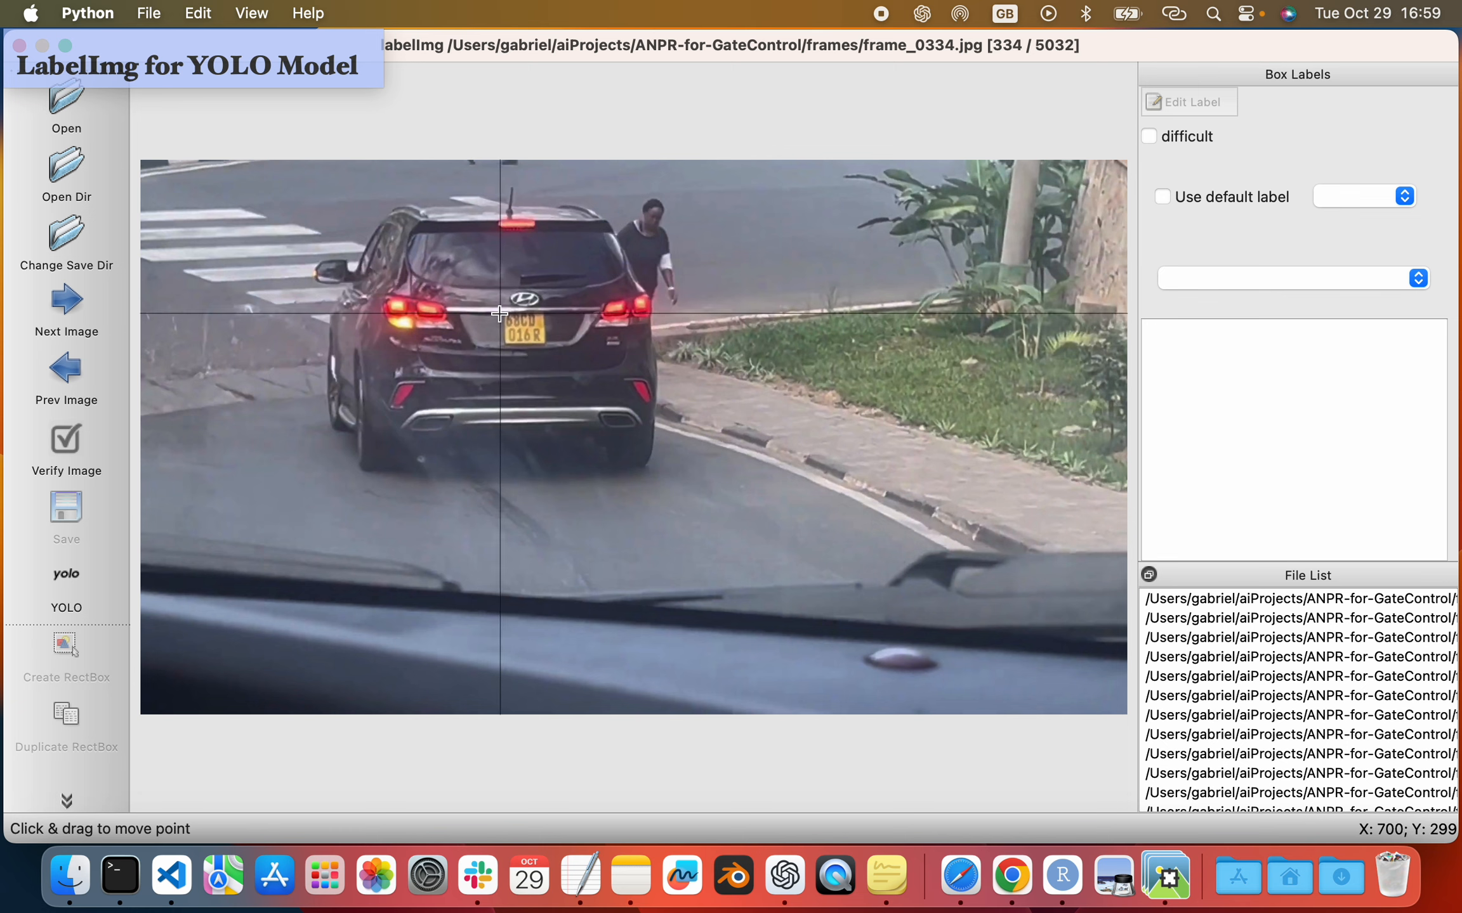
{"action": "left_click_drag", "start_coordinate": [500, 313], "coordinate": [553, 346]}
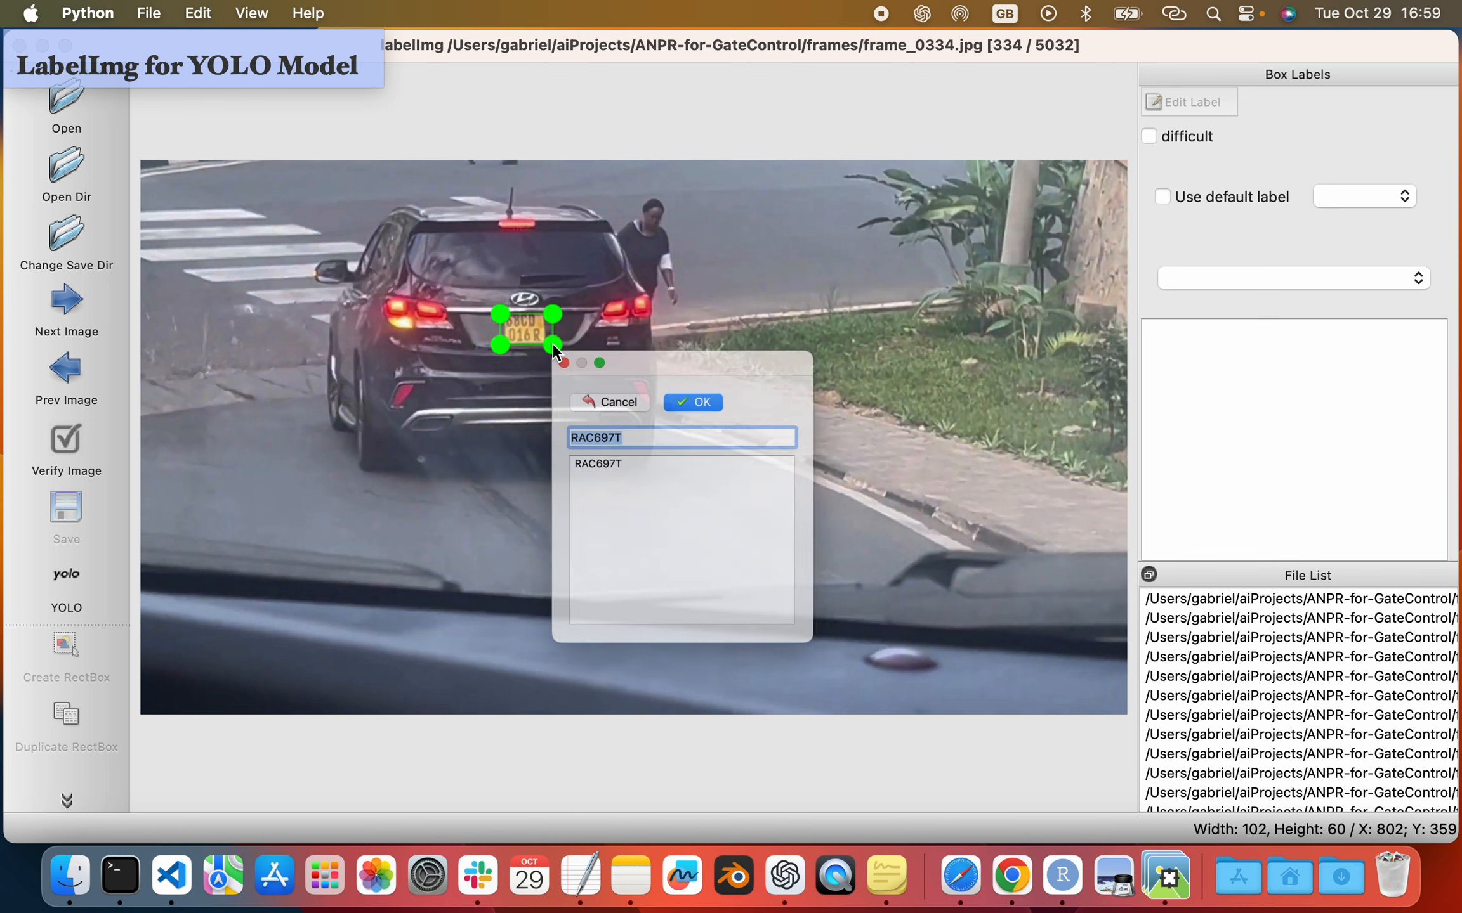
{"action": "left_click", "coordinate": [621, 424]}
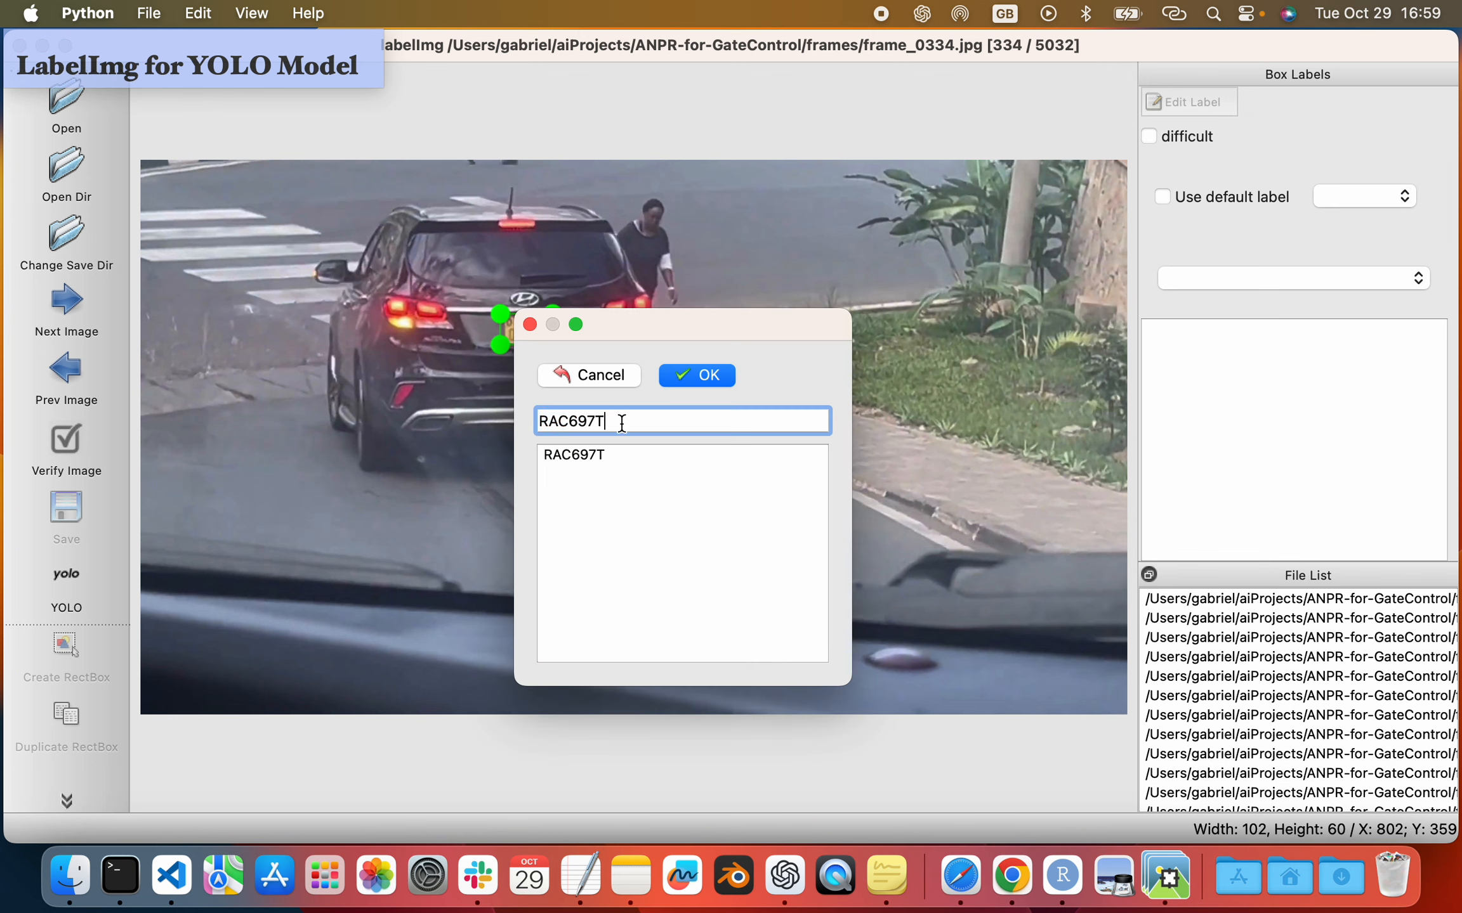
{"action": "key", "text": "BackSpace"}
{"action": "key", "text": "BackSpace"}
{"action": "left_click_drag", "start_coordinate": [670, 333], "coordinate": [763, 374]}
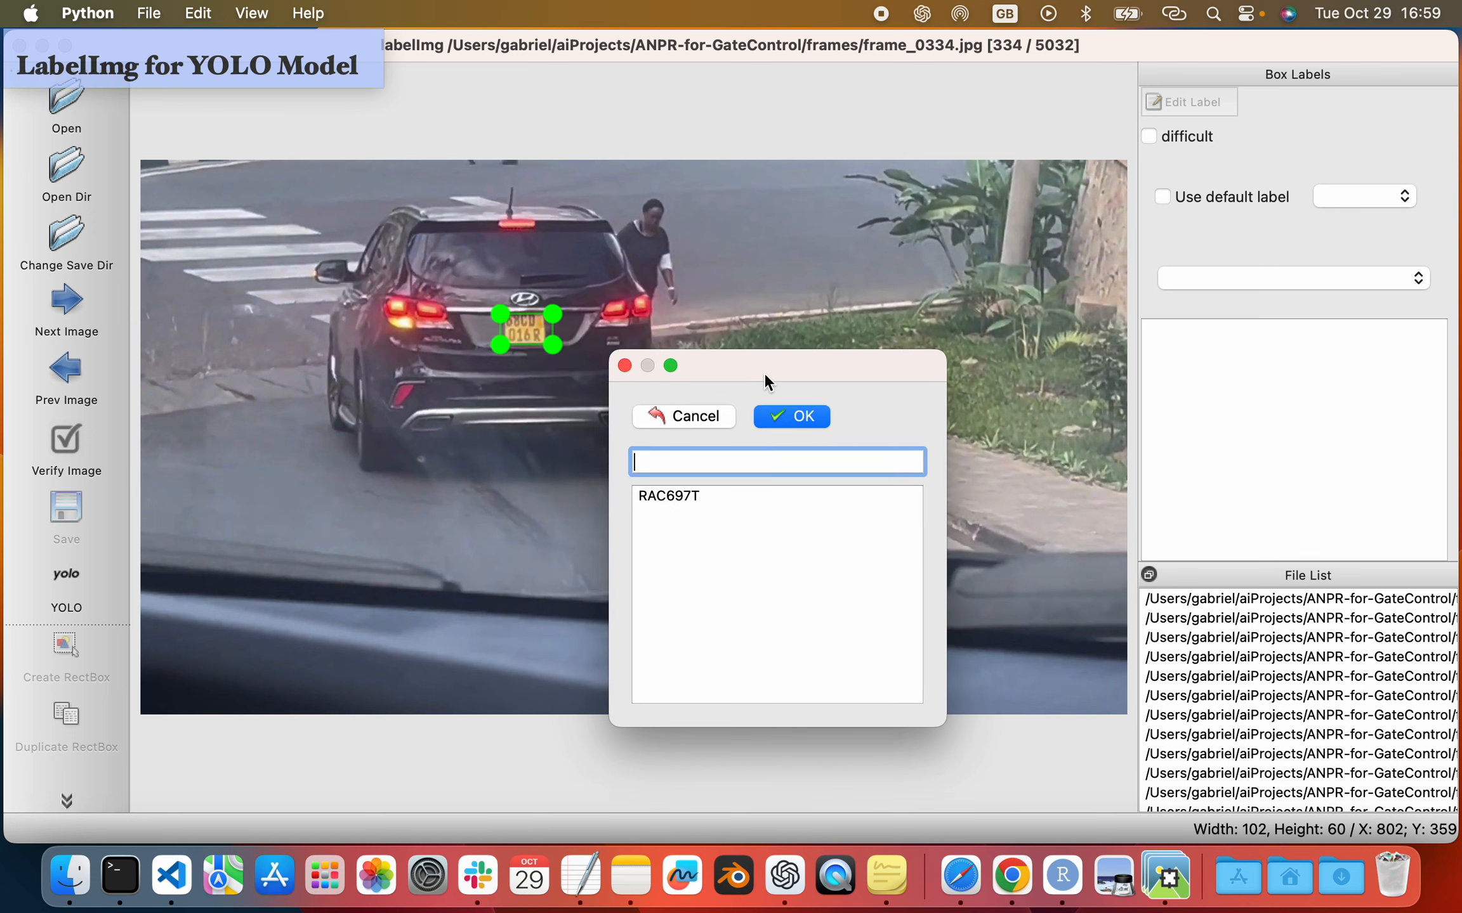
{"action": "type", "text": "68CD016R"}
{"action": "left_click", "coordinate": [814, 425]}
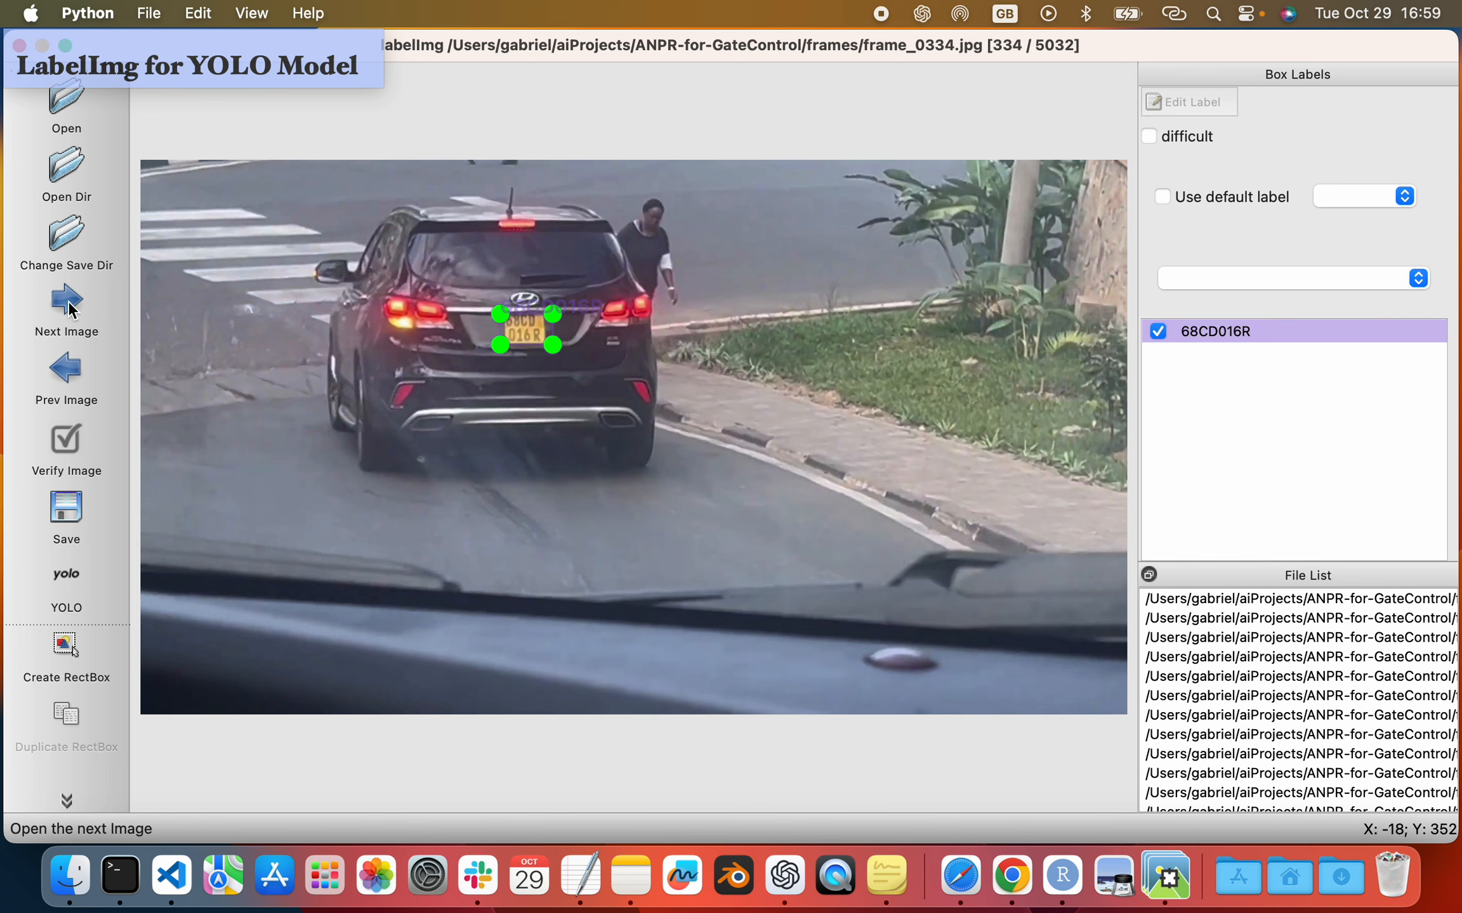
{"action": "left_click", "coordinate": [68, 301]}
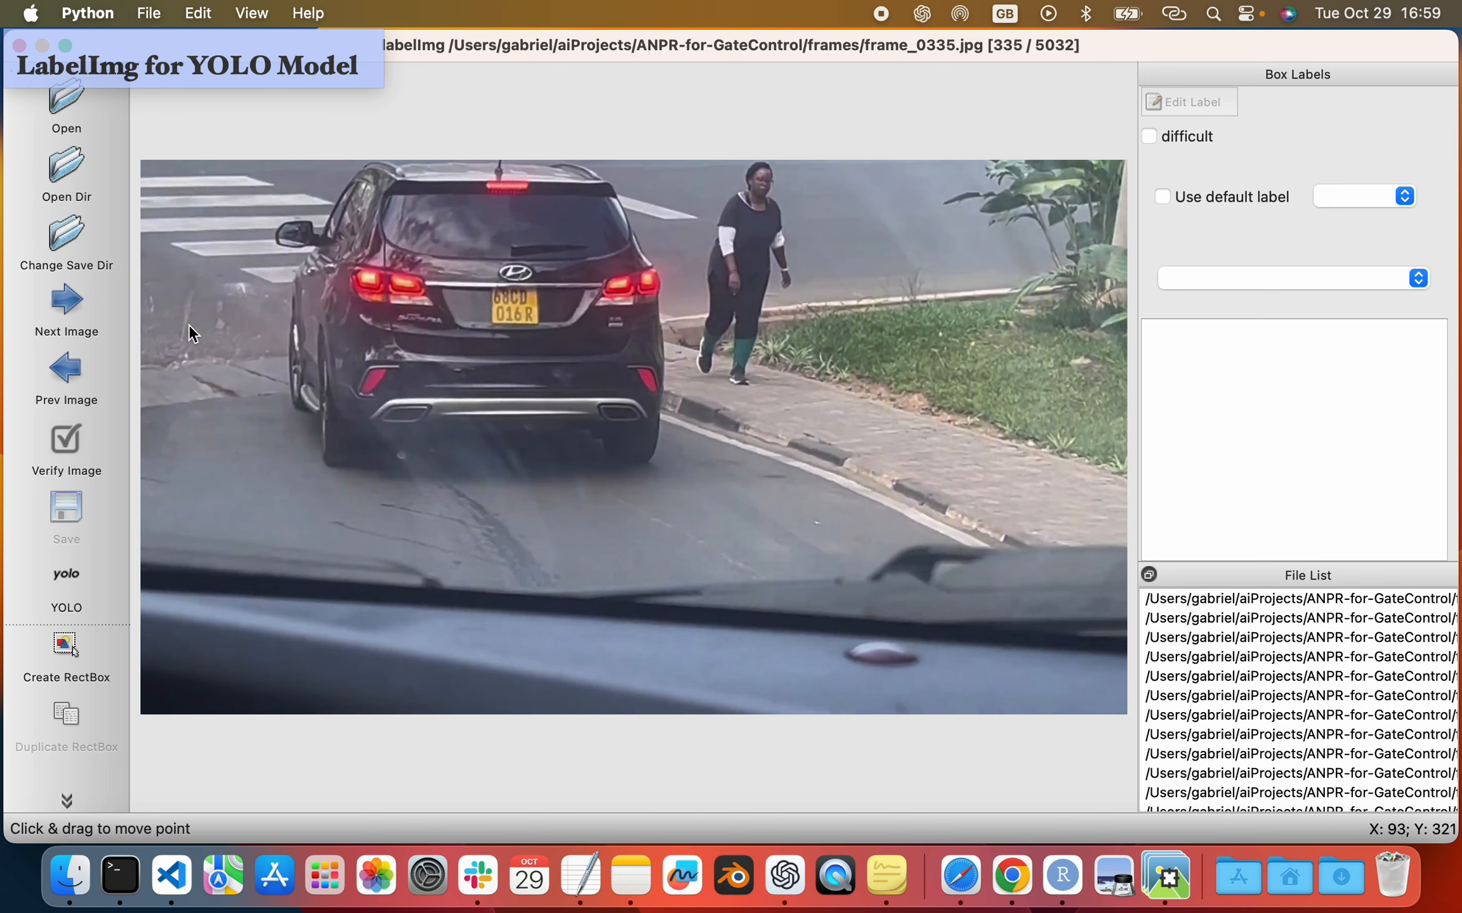
In frame_0335.jpg, box the black Hyundai's plate at about 98 by 69 pixels with its existing plate-number label, and advance to frame_0336.jpg
{"action": "key", "text": "w"}
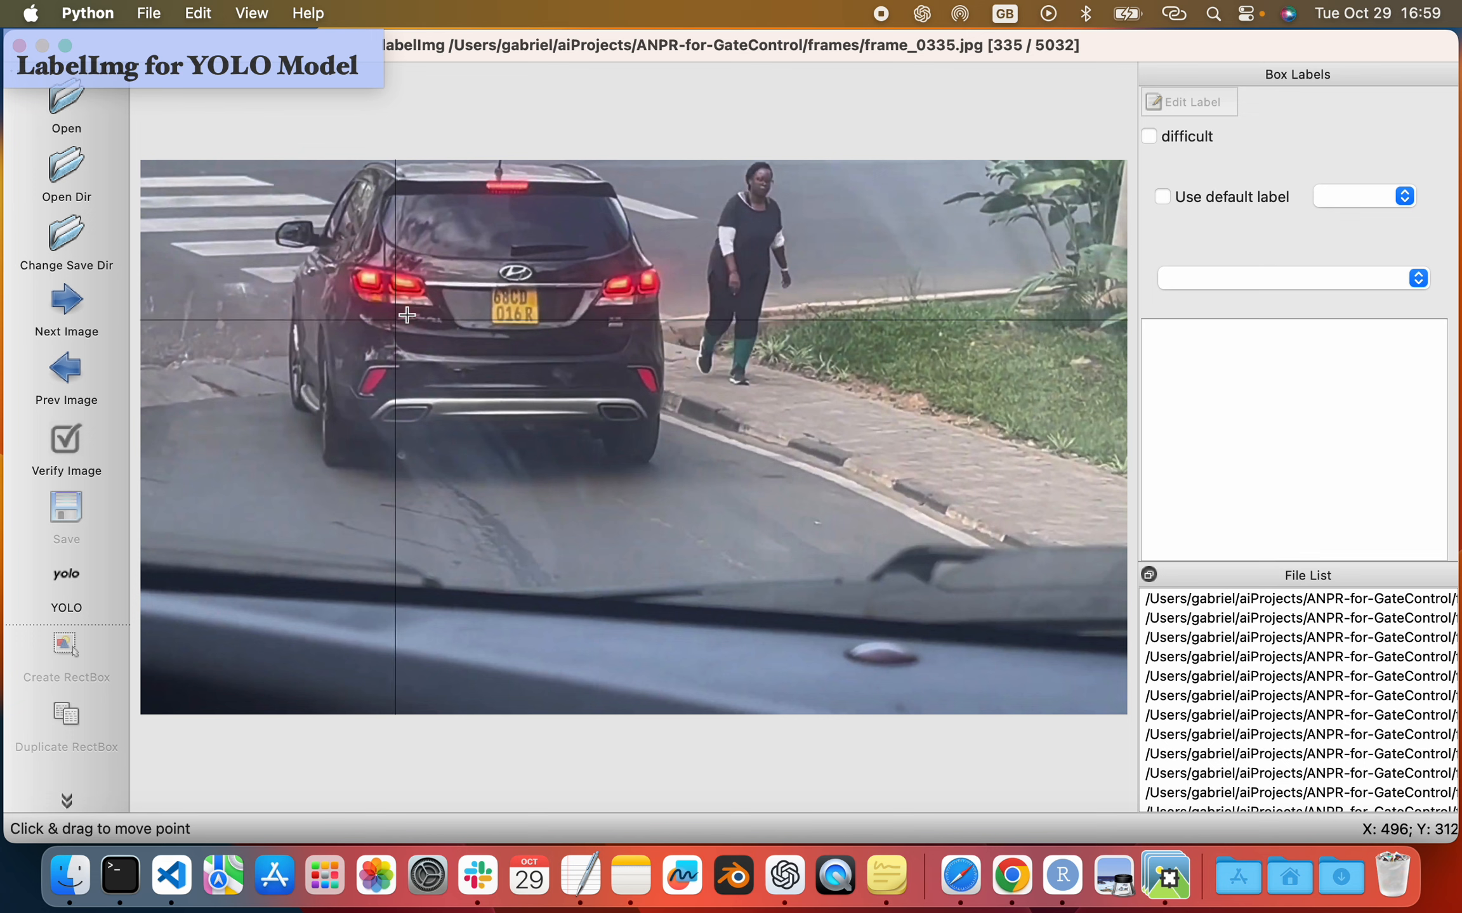
{"action": "left_click_drag", "start_coordinate": [490, 289], "coordinate": [540, 325]}
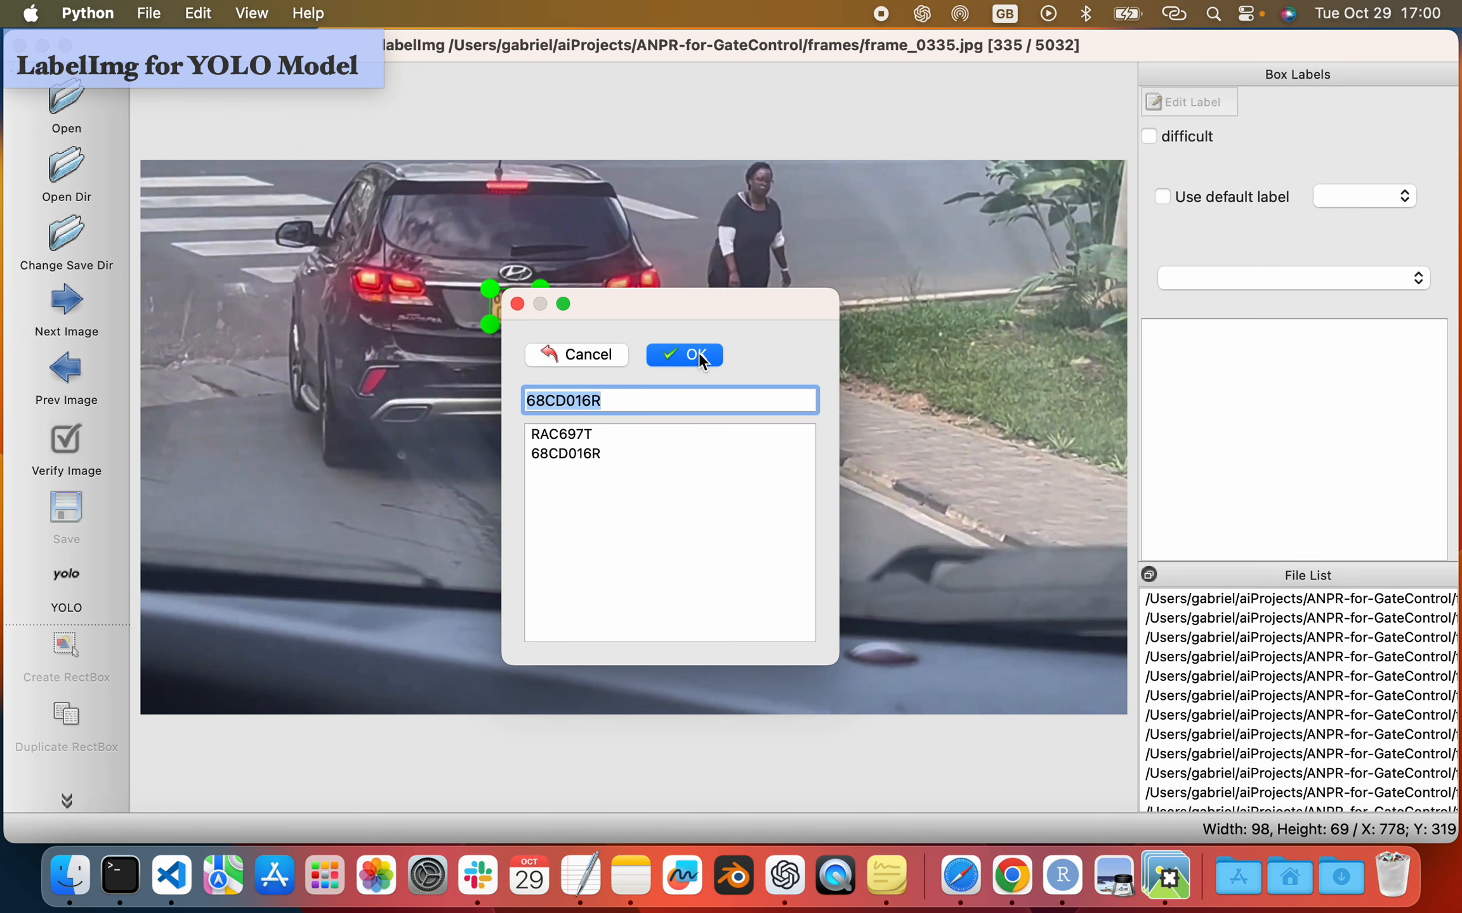
{"action": "left_click", "coordinate": [698, 353]}
{"action": "left_click", "coordinate": [67, 304]}
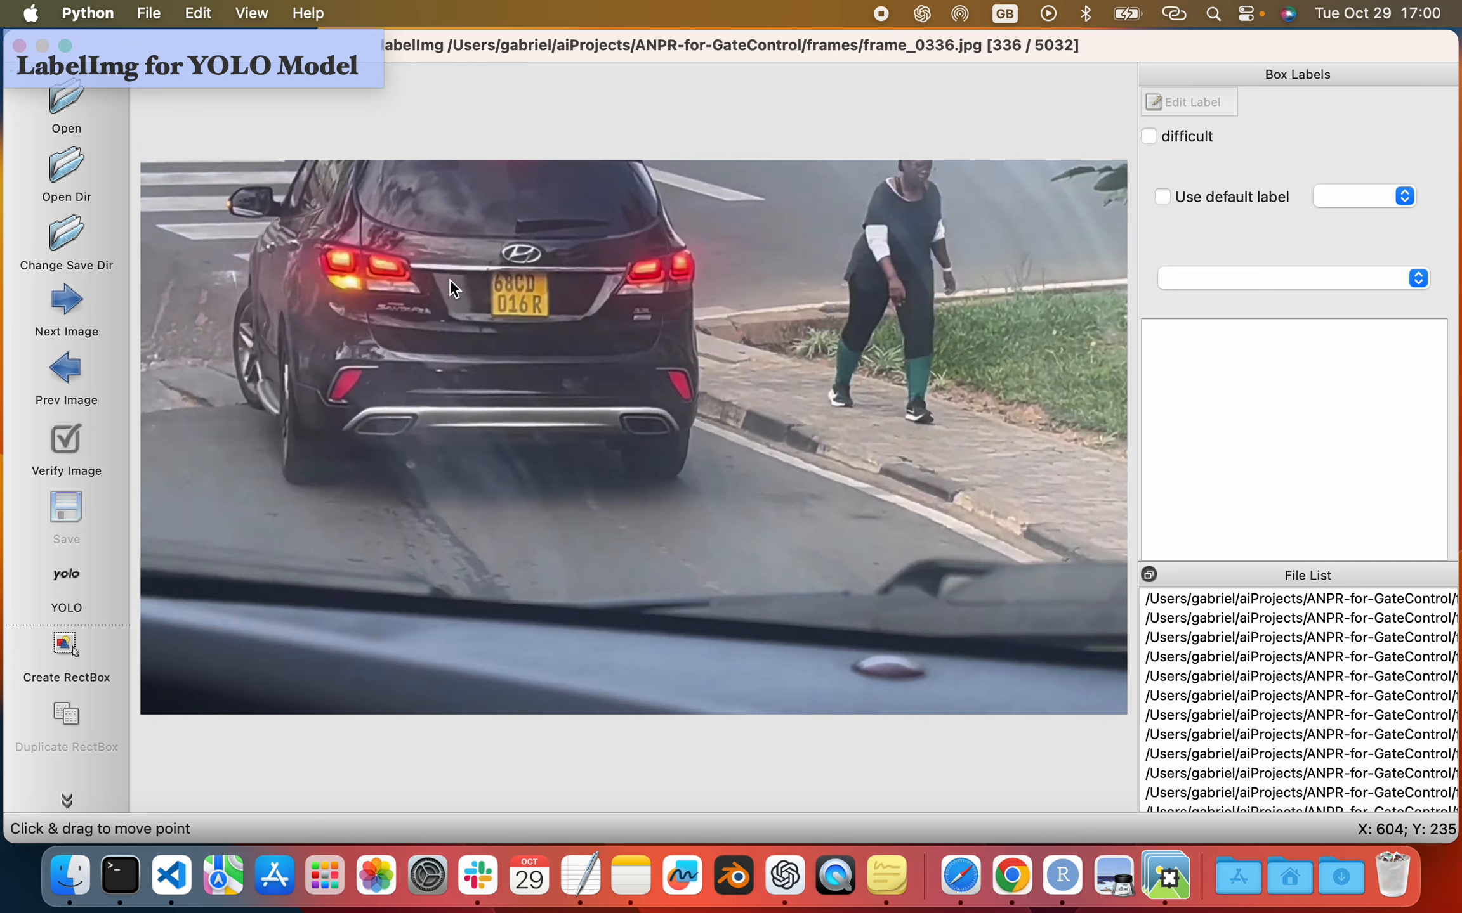
In frame_0336.jpg, box the black Hyundai's plate at about 124 by 89 pixels with its existing plate-number label, and advance to frame_0337.jpg
{"action": "mouse_move", "coordinate": [62, 578]}
{"action": "left_click", "coordinate": [61, 661]}
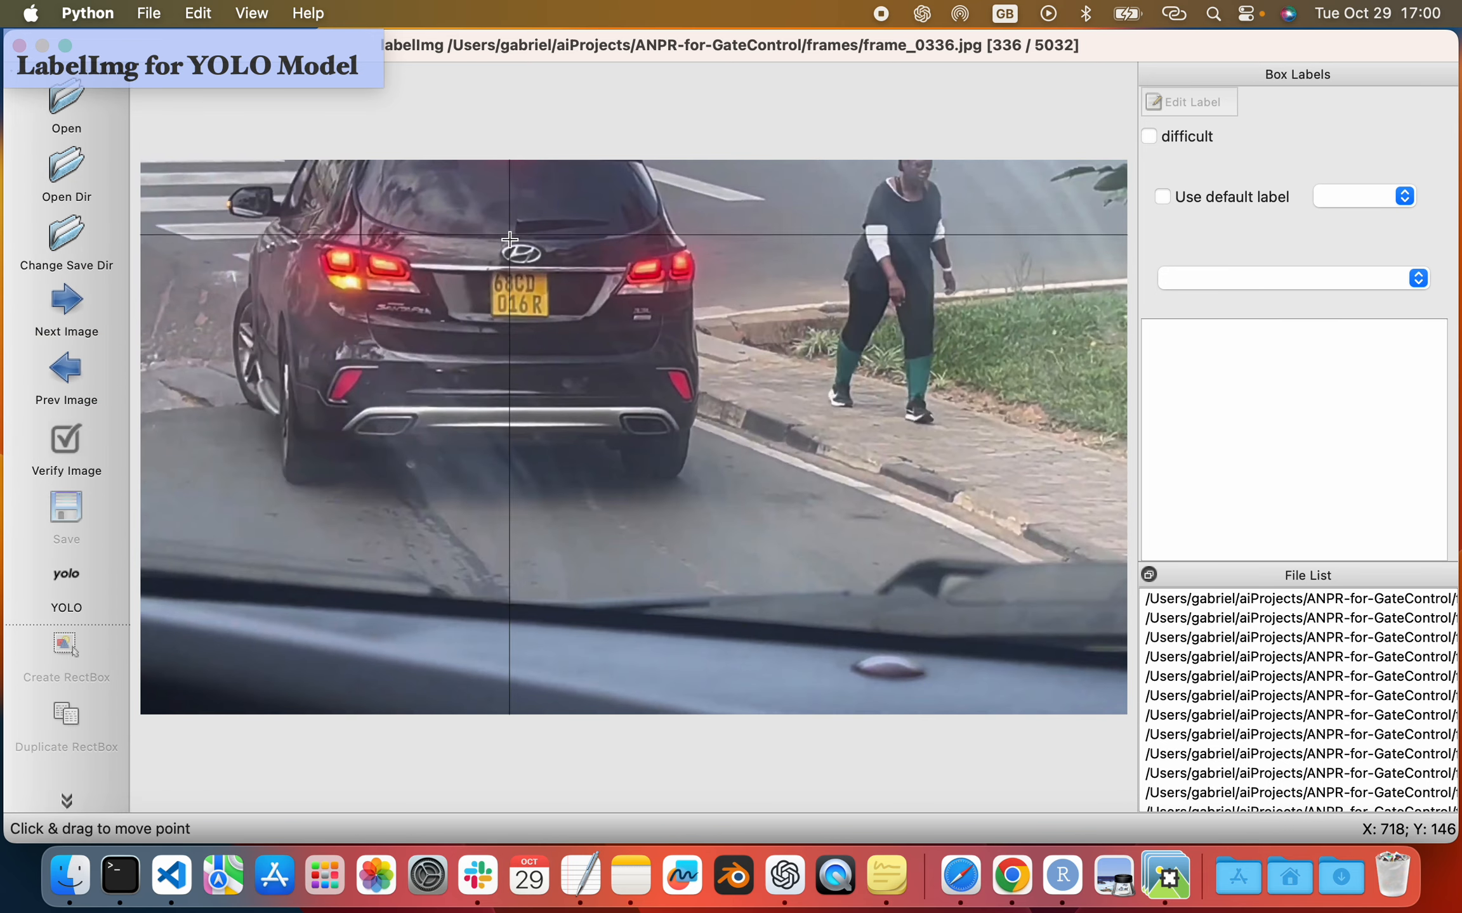
{"action": "left_click_drag", "start_coordinate": [499, 273], "coordinate": [552, 317]}
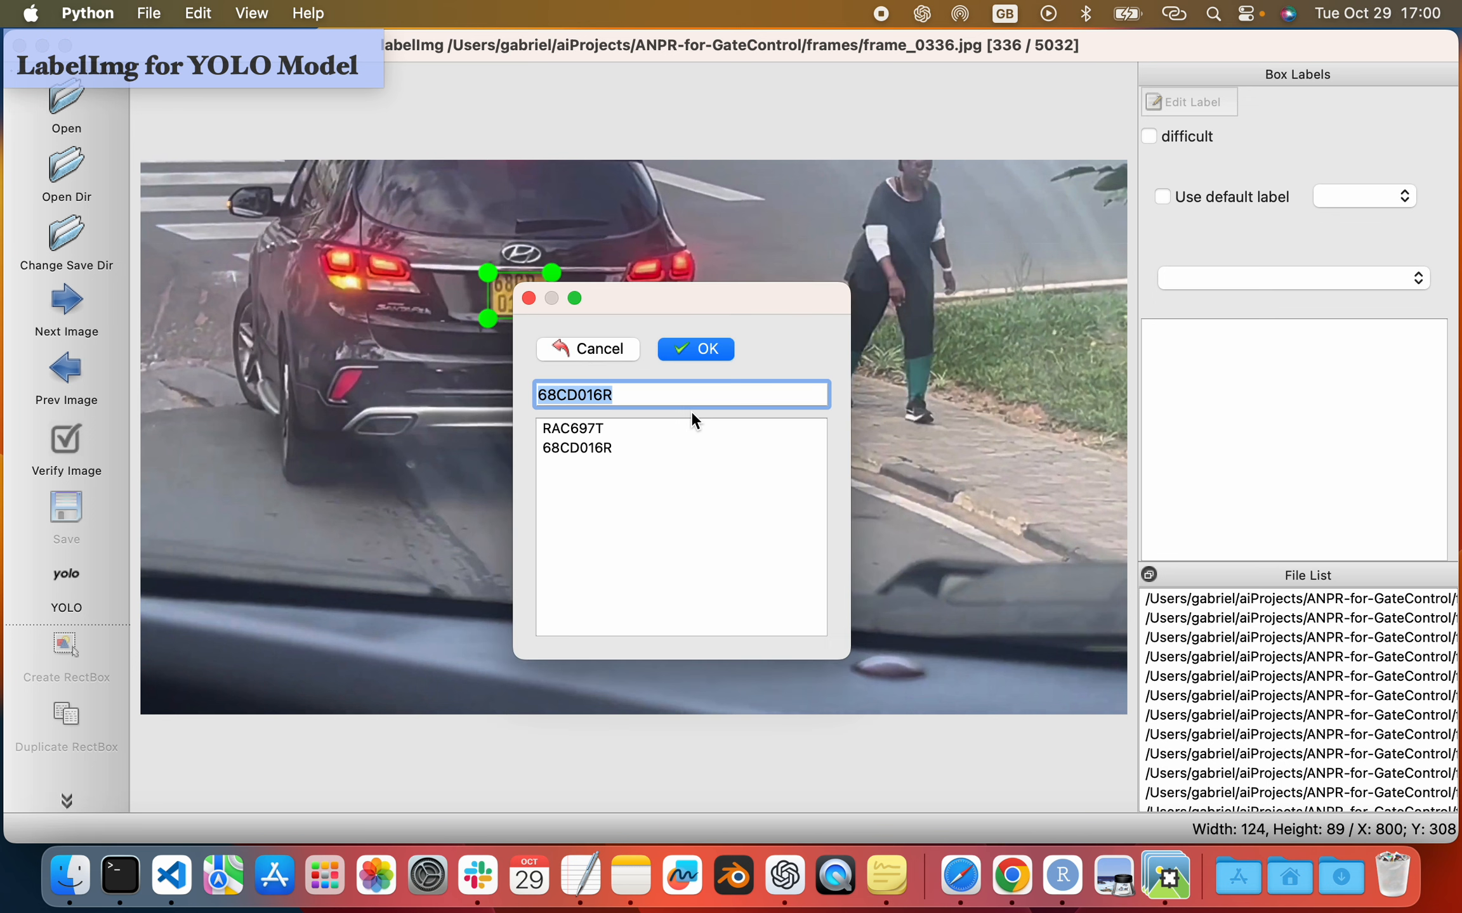
{"action": "left_click", "coordinate": [706, 350]}
{"action": "left_click", "coordinate": [66, 307]}
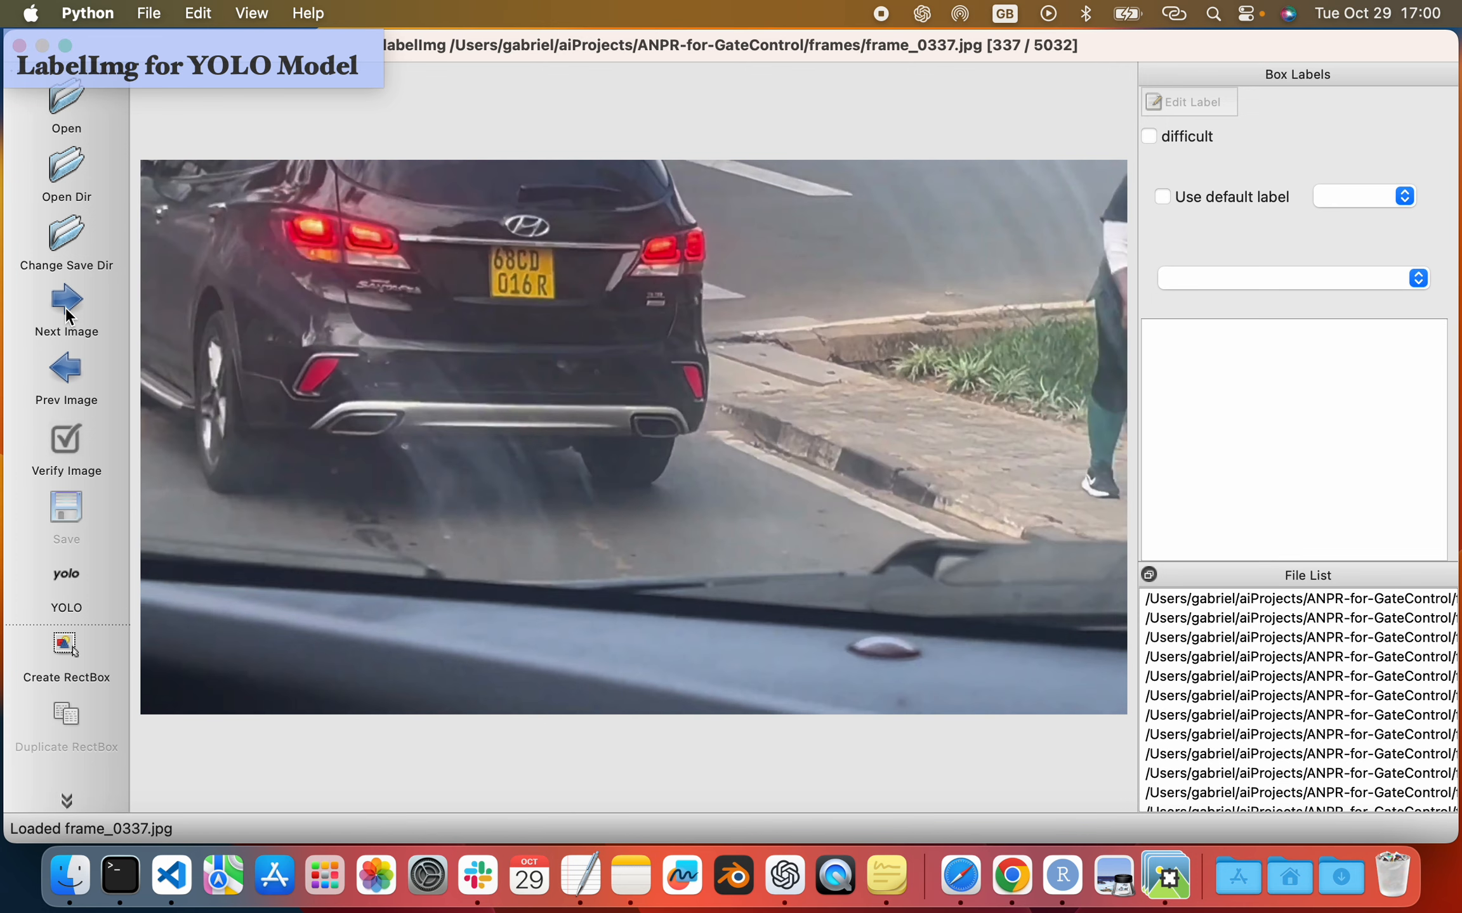
In frame_0337.jpg, box the black Hyundai's plate at about 144 by 107 pixels with its existing plate-number label, and advance to frame_0338.jpg
{"action": "left_click", "coordinate": [72, 644]}
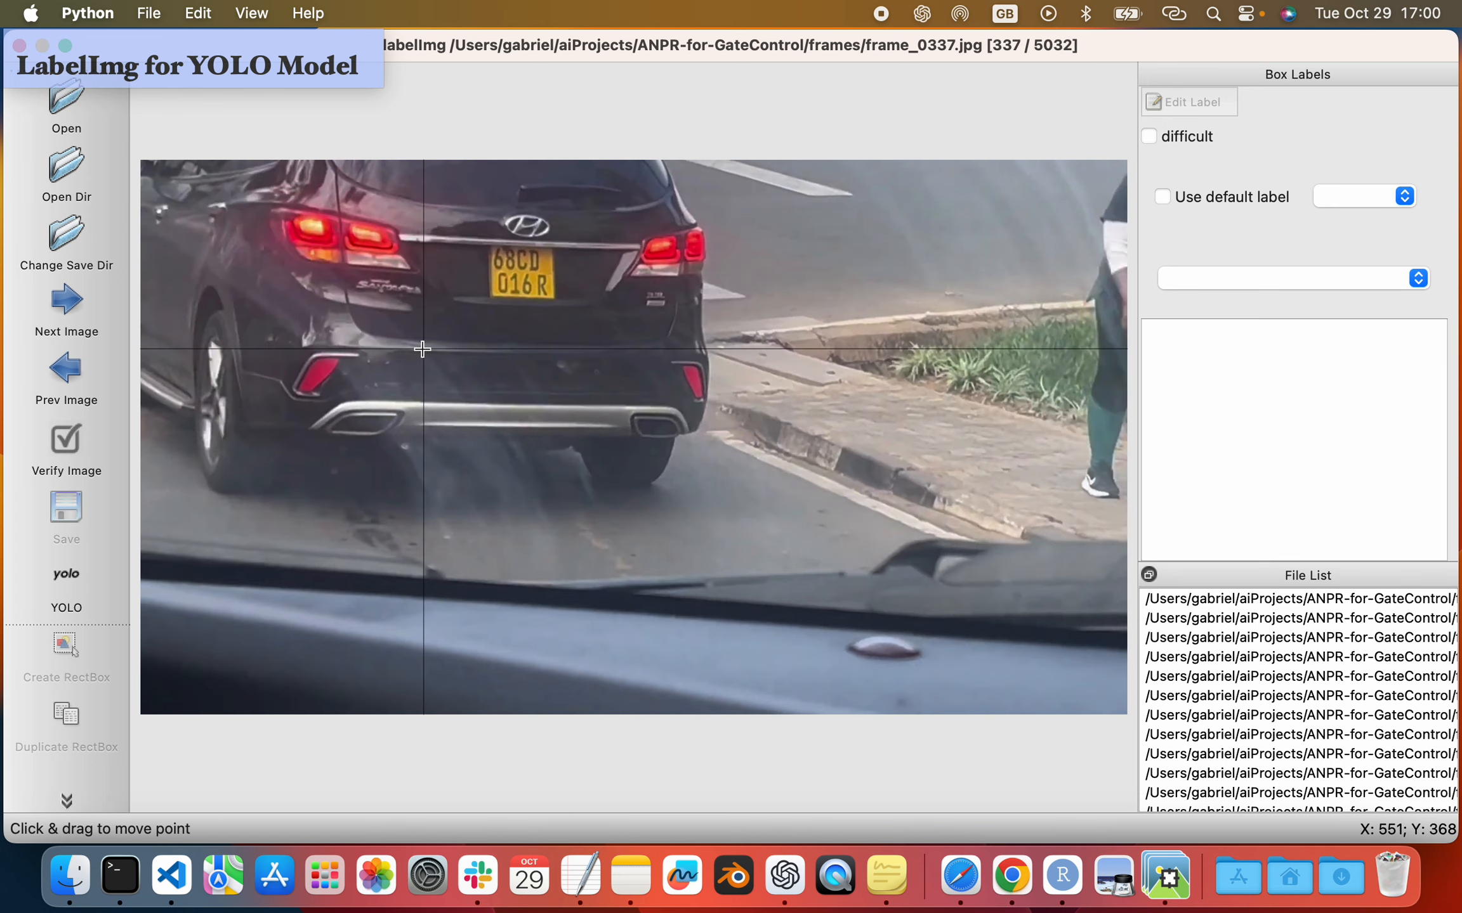
{"action": "left_click_drag", "start_coordinate": [502, 249], "coordinate": [563, 302]}
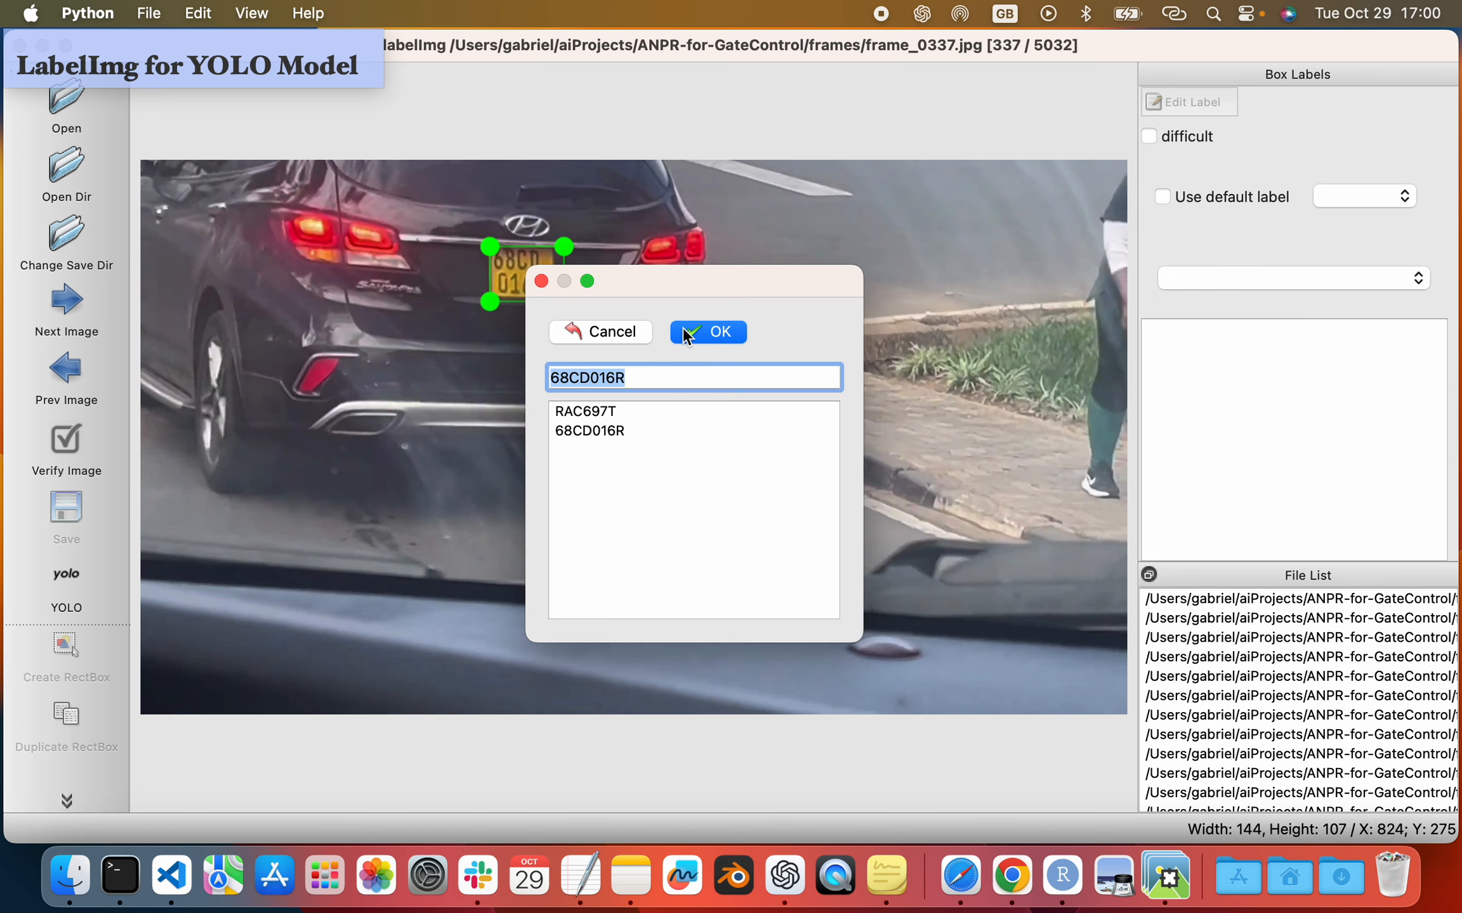
{"action": "left_click", "coordinate": [717, 332]}
{"action": "left_click", "coordinate": [64, 304]}
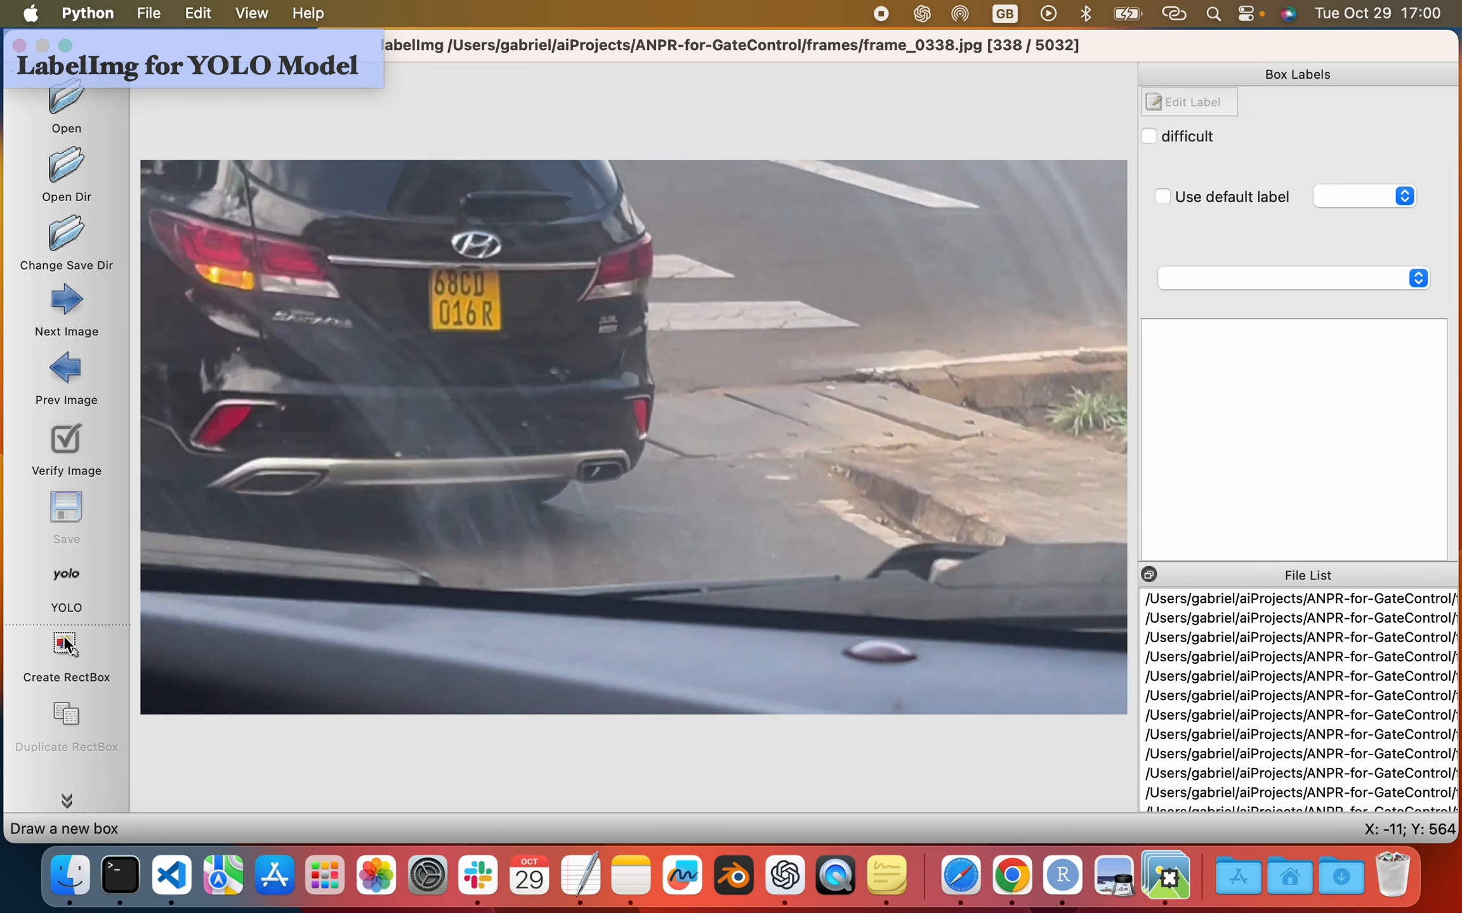
In frame_0338.jpg, box the black Hyundai's rear plate with its existing plate-number label, and advance to frame_0339.jpg
{"action": "left_click", "coordinate": [63, 645]}
{"action": "left_click_drag", "start_coordinate": [425, 272], "coordinate": [512, 330]}
{"action": "left_click", "coordinate": [675, 360]}
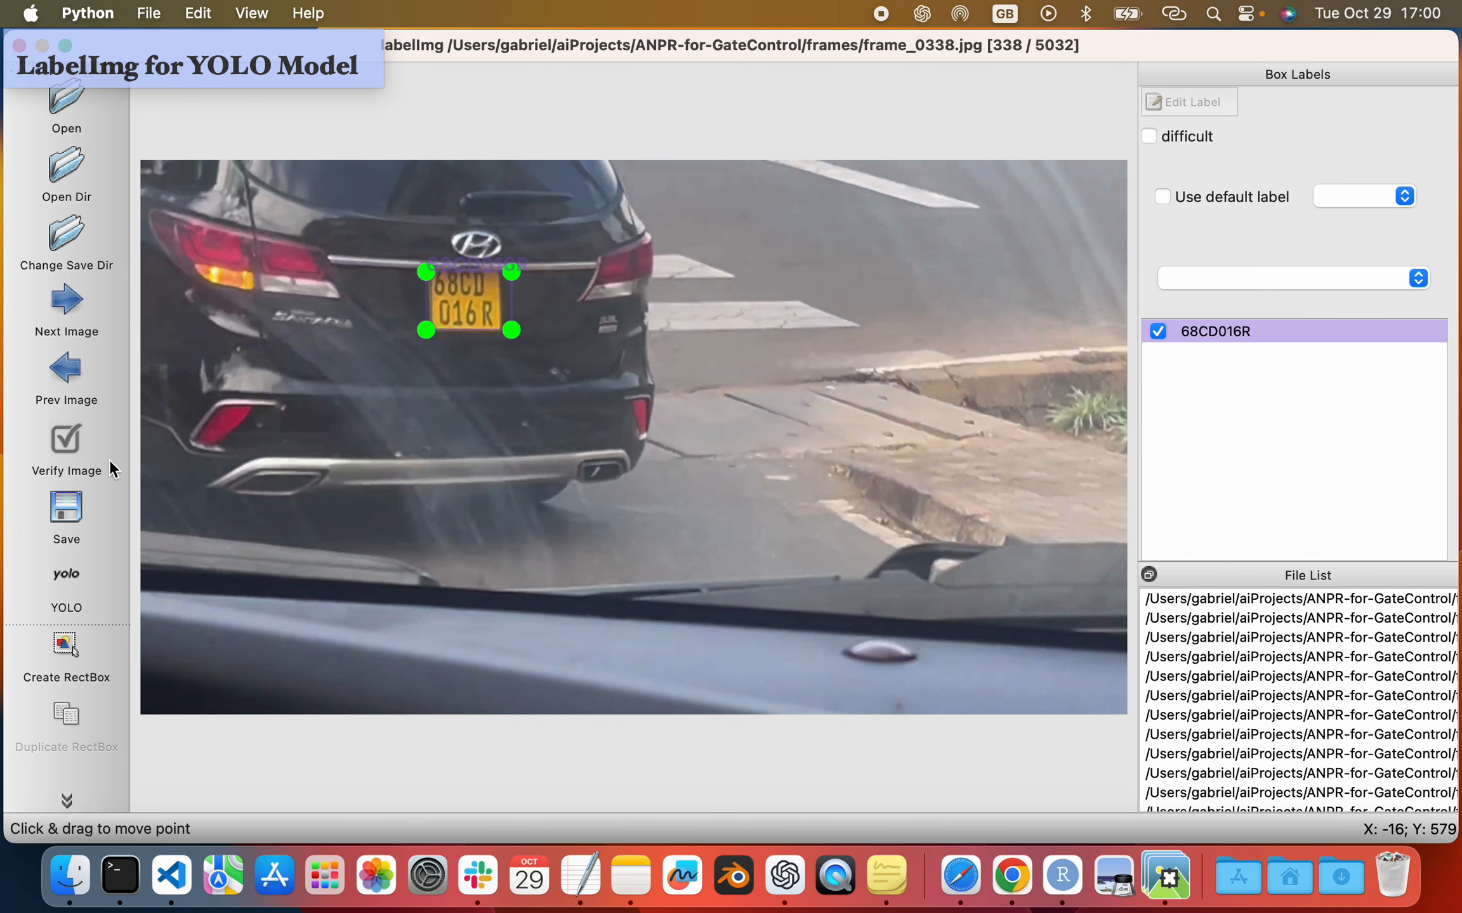
{"action": "left_click", "coordinate": [72, 305]}
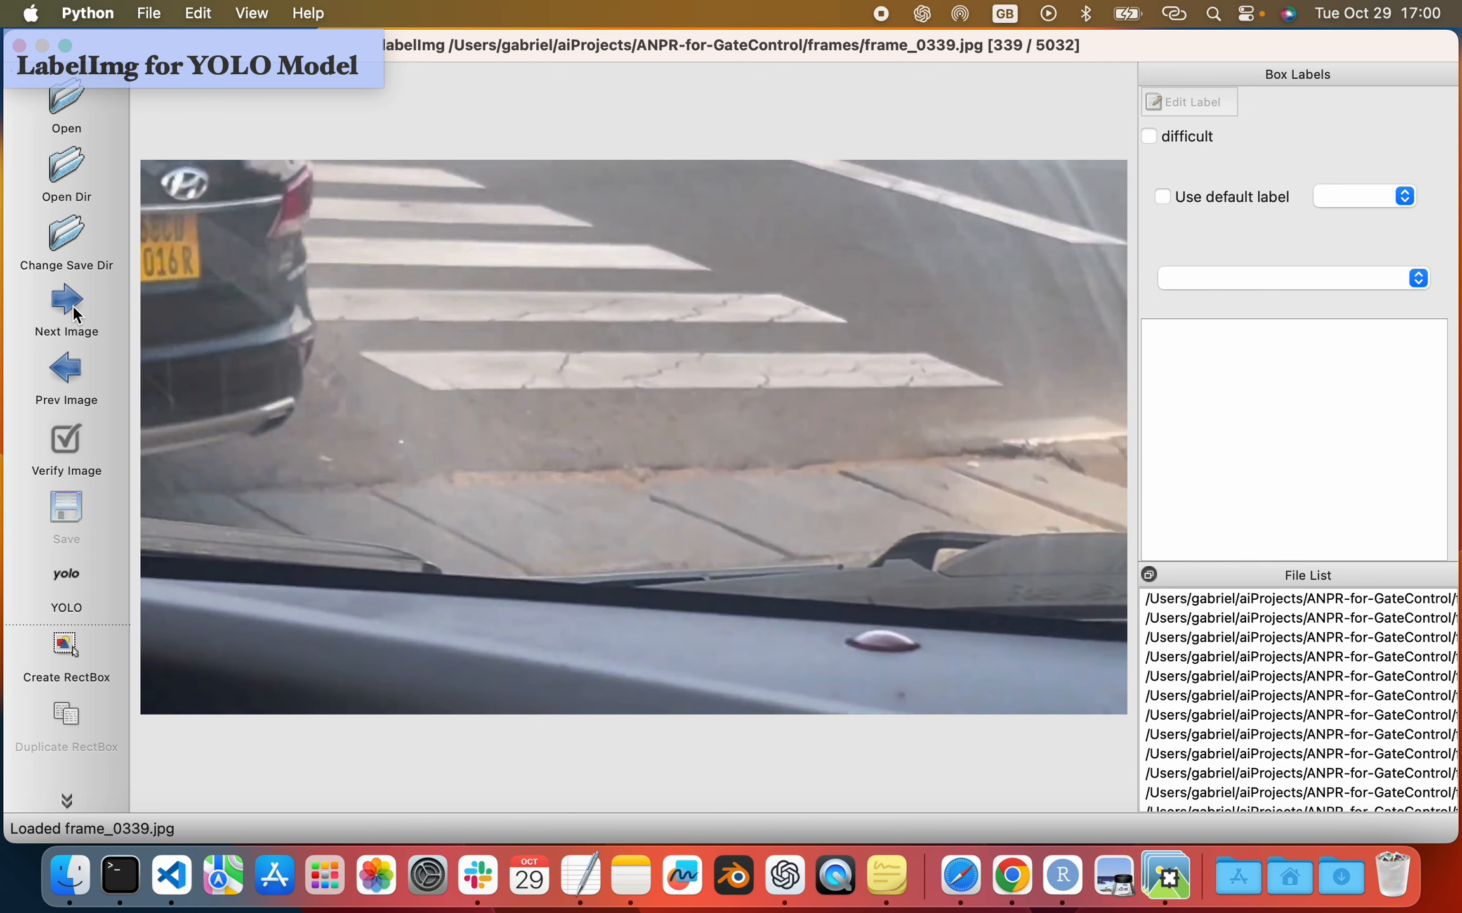
Advance through the image sequence from frame_0339.jpg to frame_0414.jpg, looking for further readable licence plates
{"action": "left_click", "coordinate": [71, 306]}
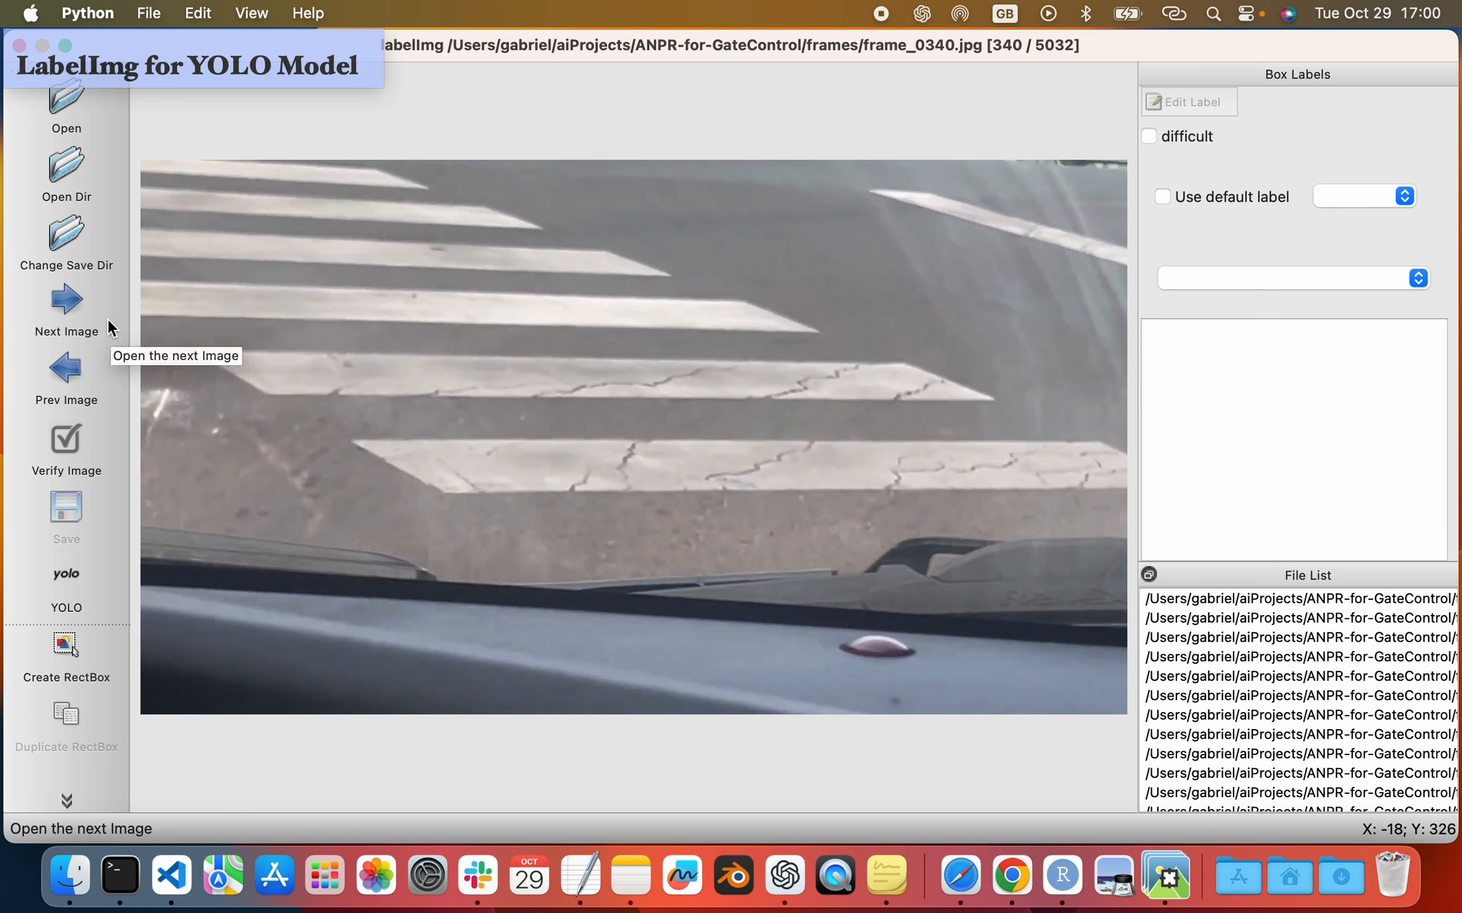
{"action": "left_click", "coordinate": [71, 304]}
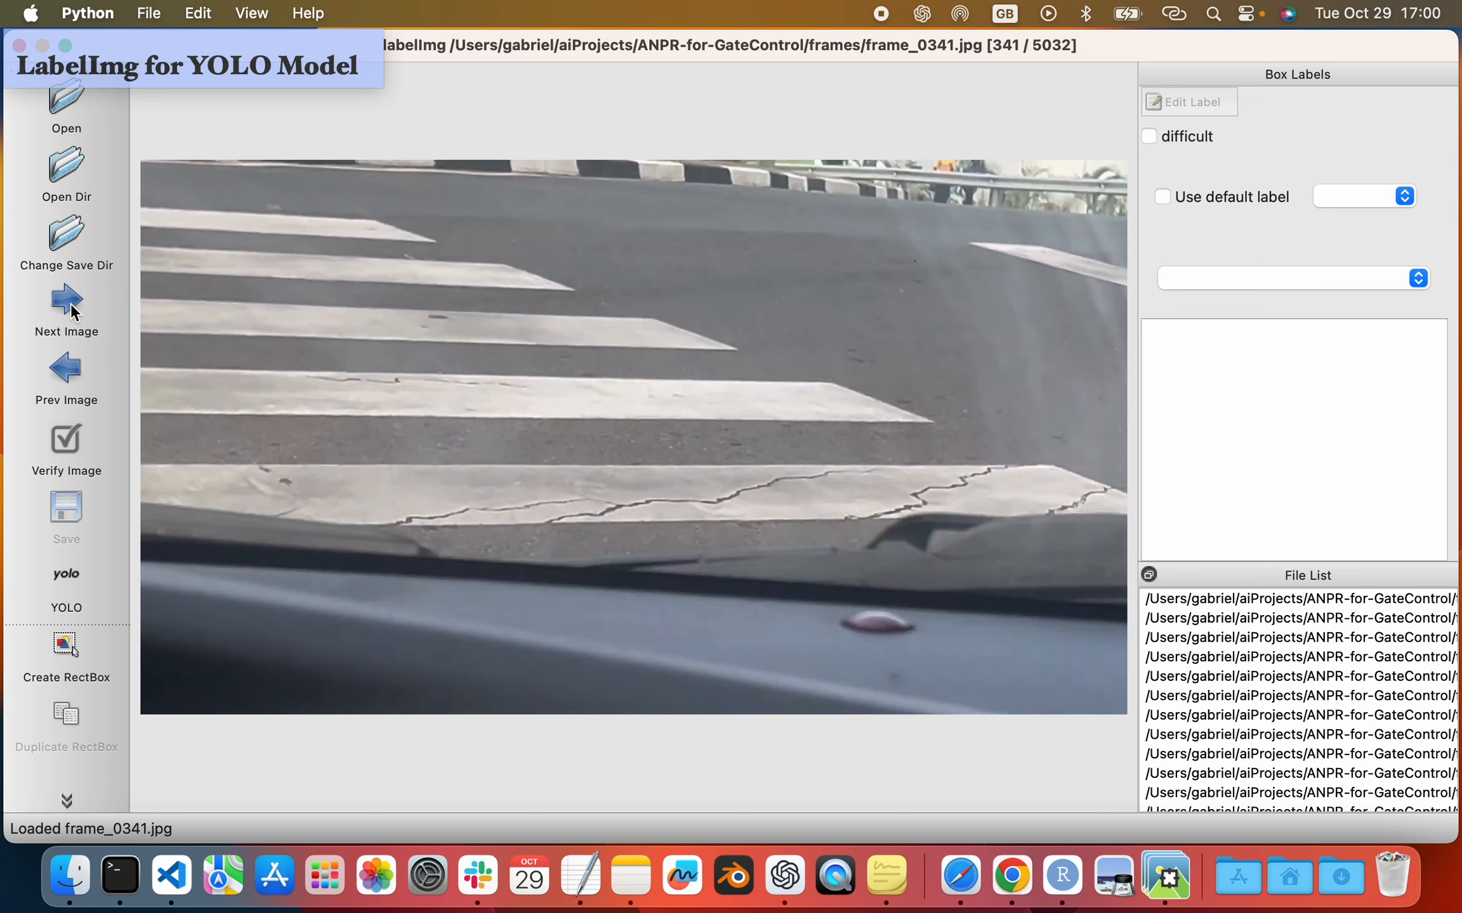
{"action": "left_click", "coordinate": [71, 304]}
{"action": "left_click", "coordinate": [72, 304]}
{"action": "left_click", "coordinate": [72, 305]}
{"action": "left_click", "coordinate": [71, 304]}
{"action": "left_click", "coordinate": [70, 304]}
{"action": "double_click", "coordinate": [71, 304]}
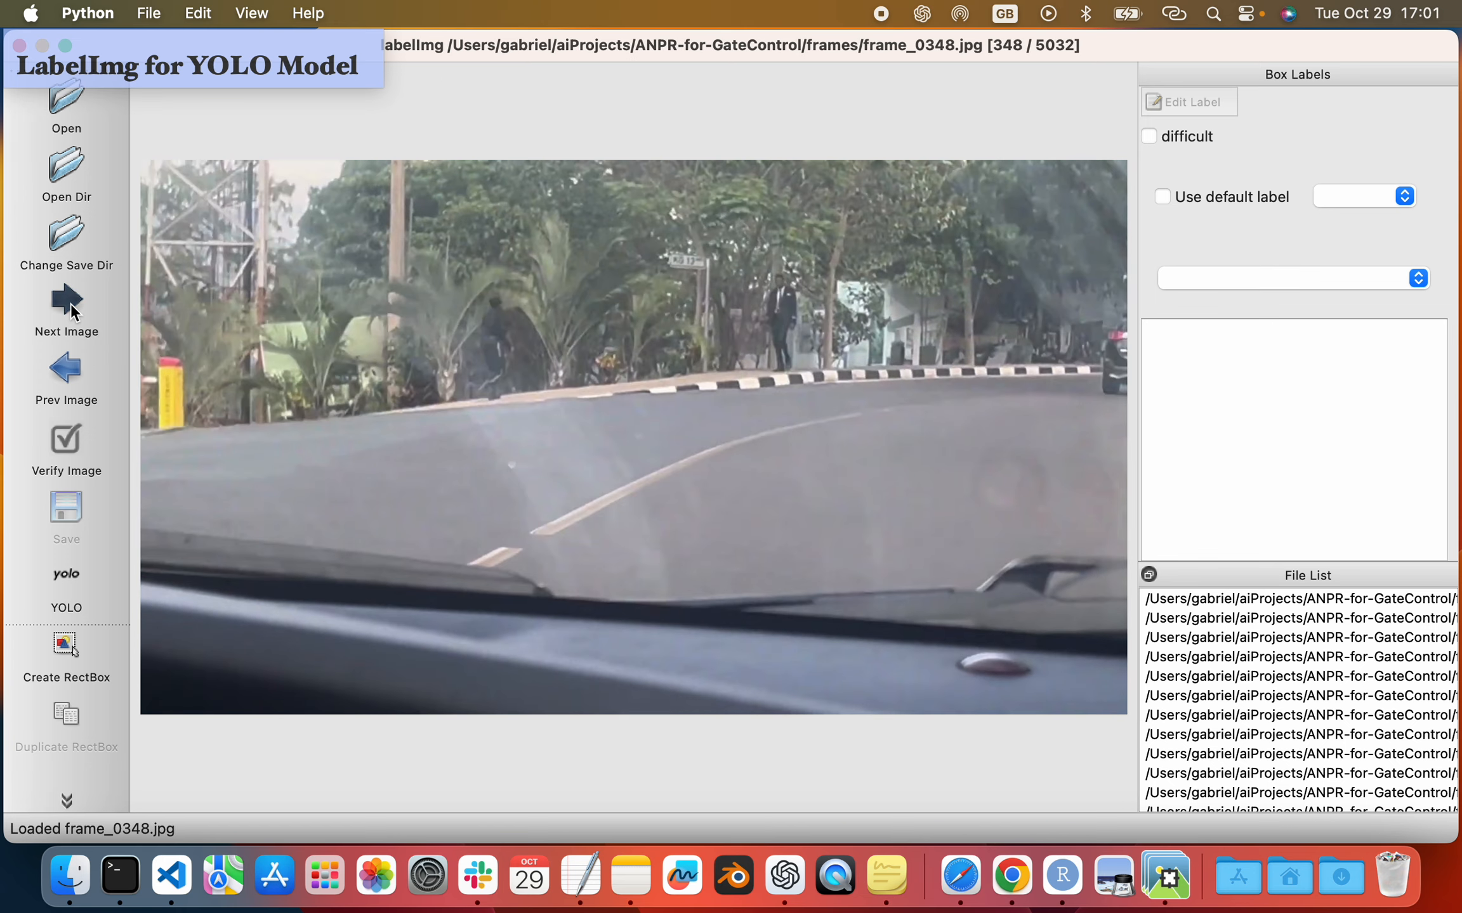
{"action": "triple_click", "coordinate": [70, 305]}
{"action": "double_click", "coordinate": [72, 303]}
{"action": "triple_click", "coordinate": [71, 304]}
{"action": "double_click", "coordinate": [71, 304]}
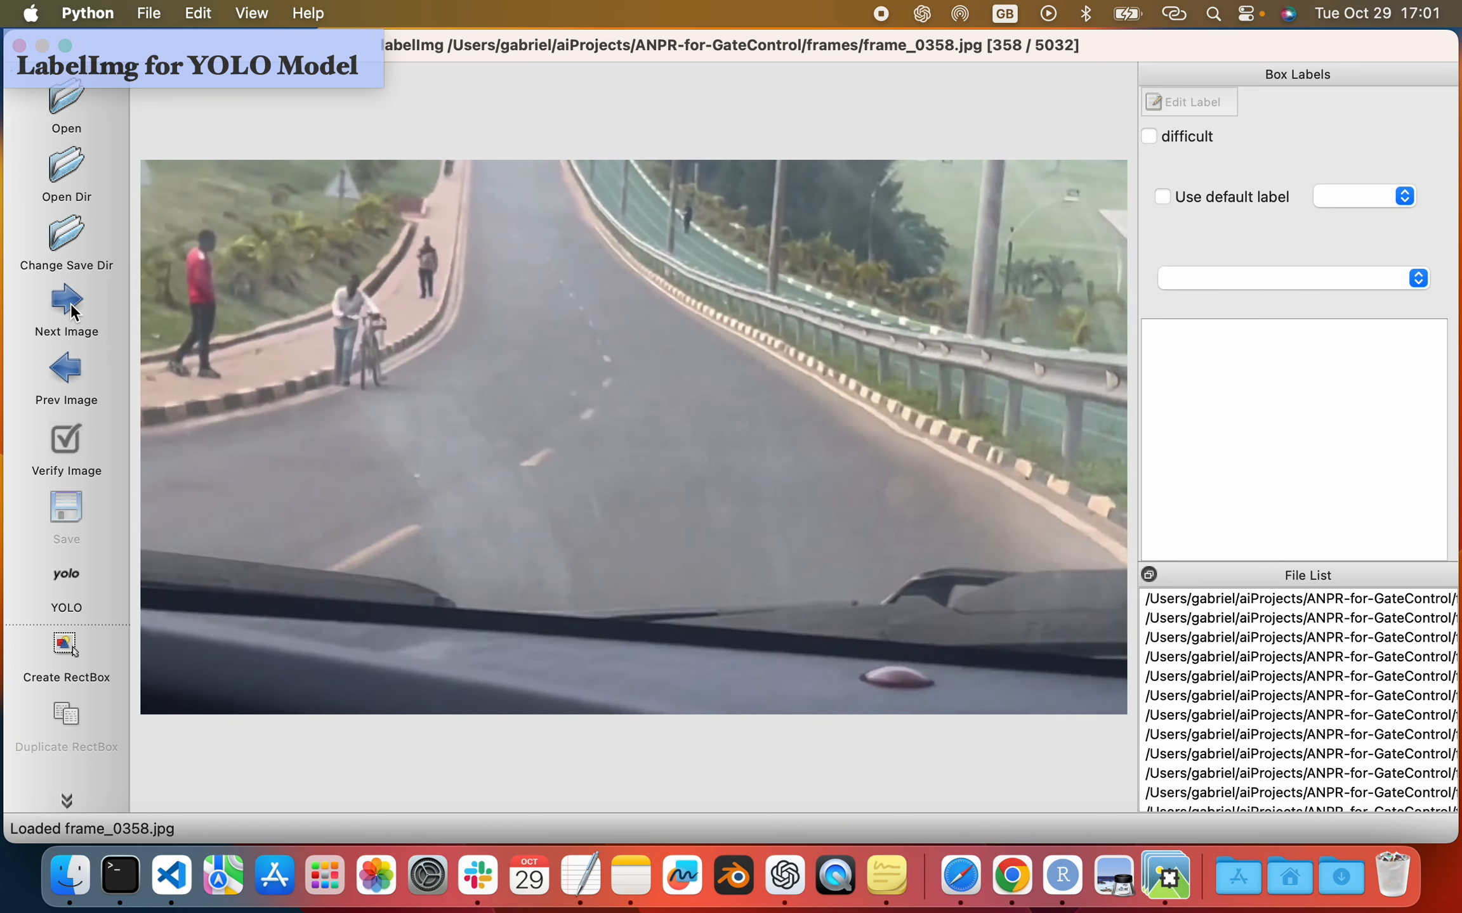
{"action": "triple_click", "coordinate": [71, 304]}
{"action": "double_click", "coordinate": [71, 304]}
{"action": "triple_click", "coordinate": [72, 304]}
{"action": "double_click", "coordinate": [71, 304]}
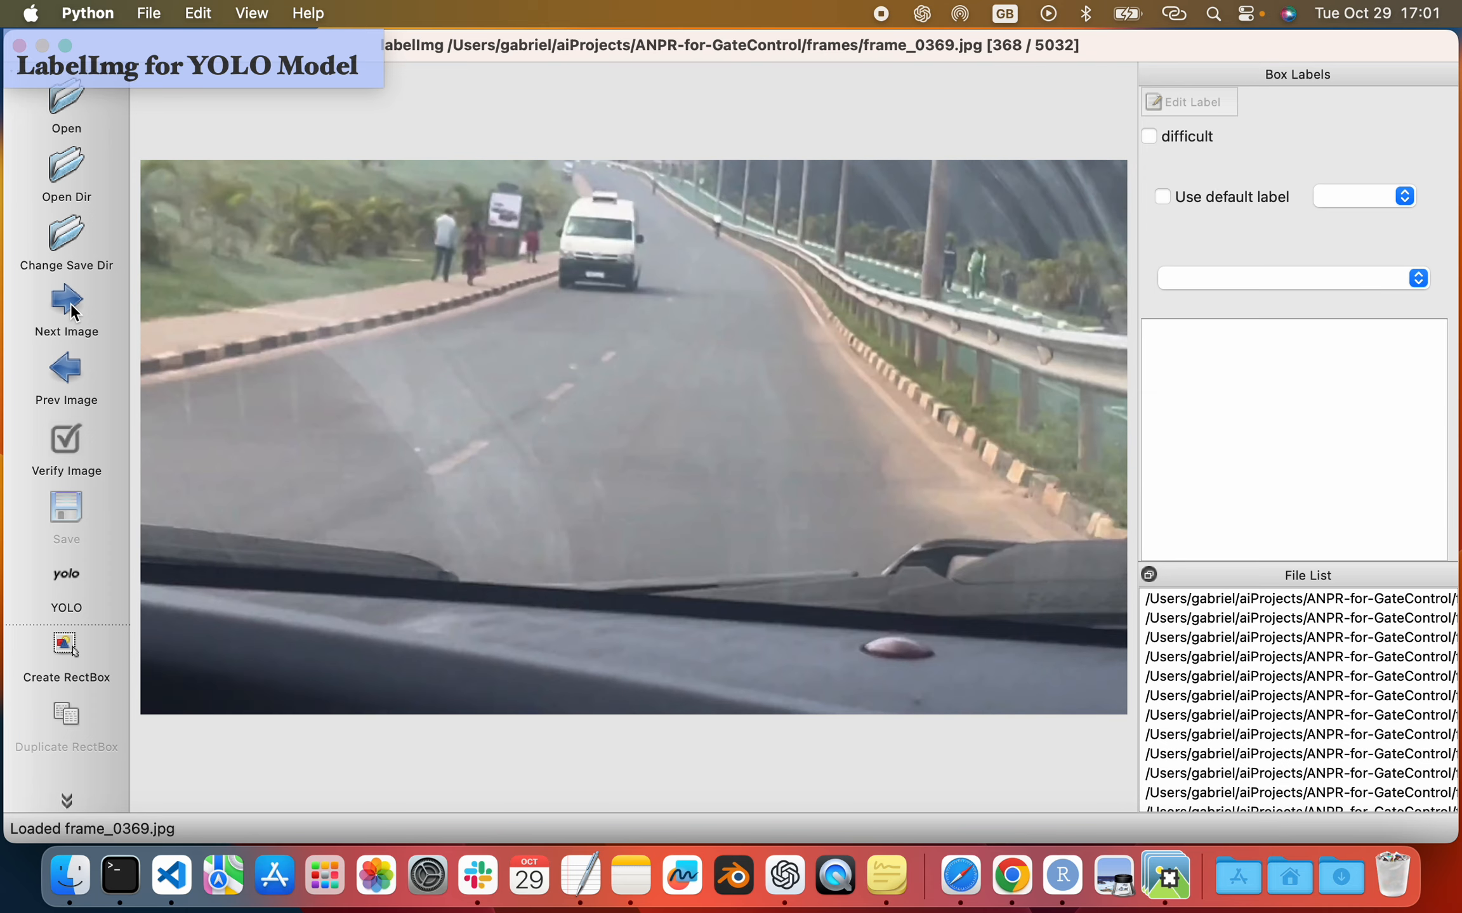
{"action": "triple_click", "coordinate": [70, 303]}
{"action": "double_click", "coordinate": [71, 304]}
{"action": "triple_click", "coordinate": [71, 303]}
{"action": "double_click", "coordinate": [71, 305]}
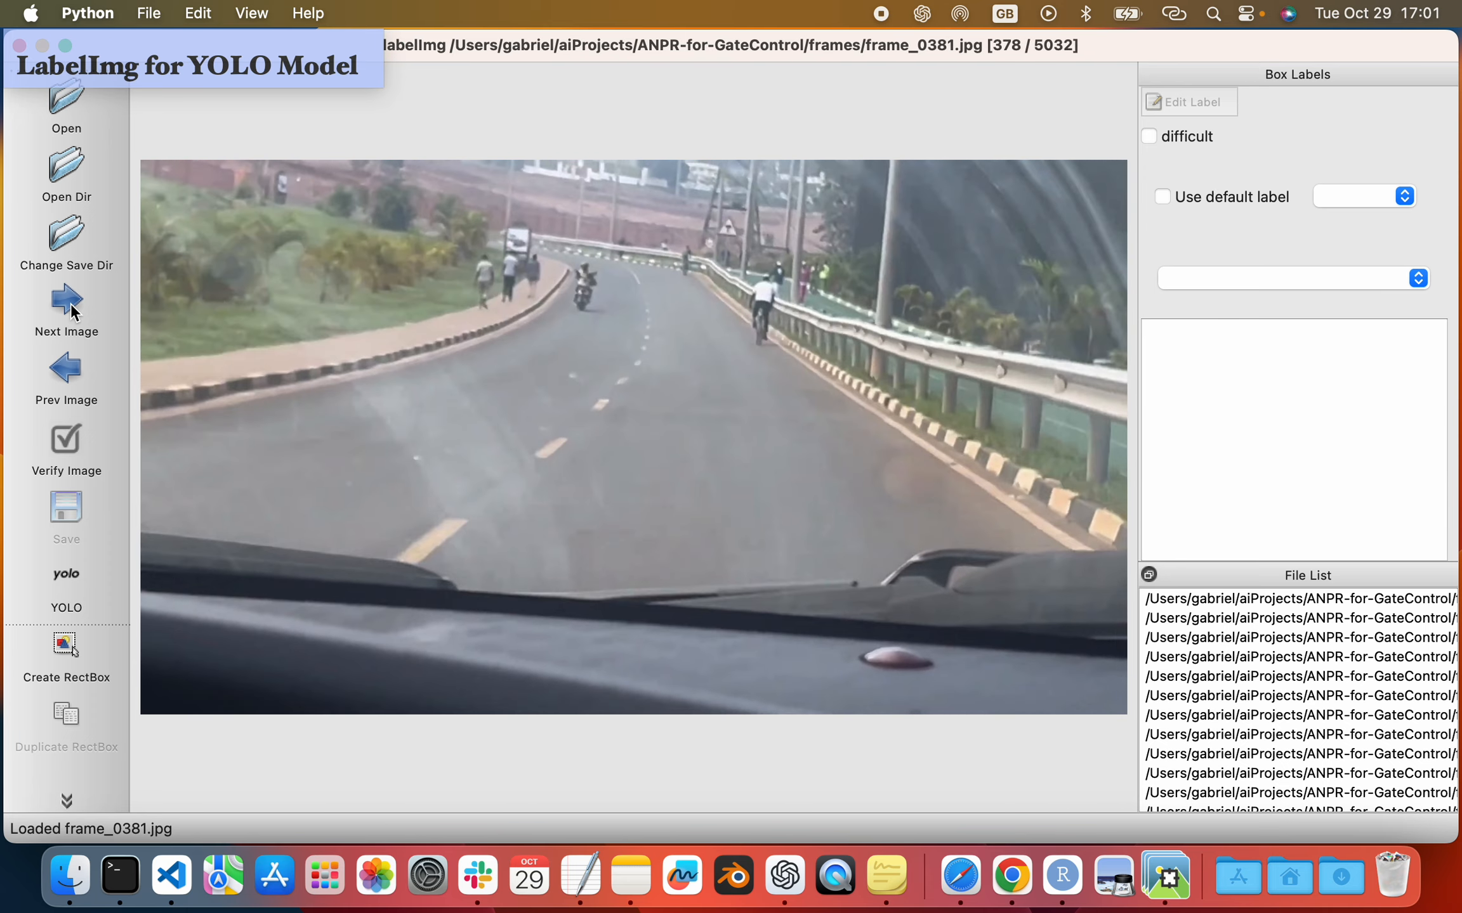
{"action": "triple_click", "coordinate": [71, 304]}
{"action": "double_click", "coordinate": [71, 305]}
{"action": "triple_click", "coordinate": [72, 304]}
{"action": "double_click", "coordinate": [72, 304]}
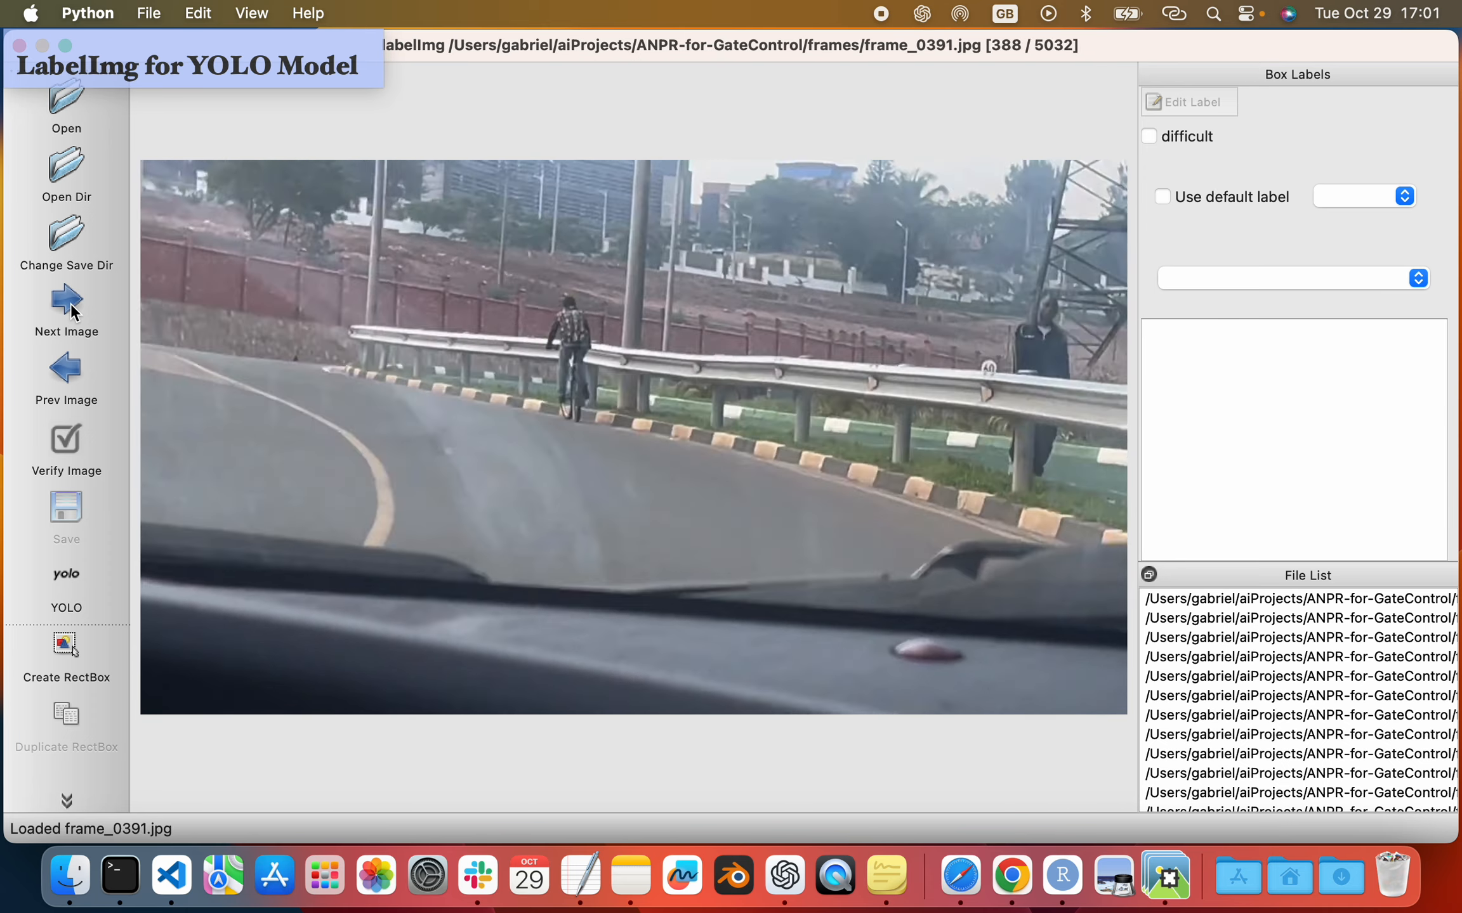
{"action": "double_click", "coordinate": [71, 304]}
{"action": "triple_click", "coordinate": [70, 304]}
{"action": "double_click", "coordinate": [71, 304]}
{"action": "double_click", "coordinate": [71, 304]}
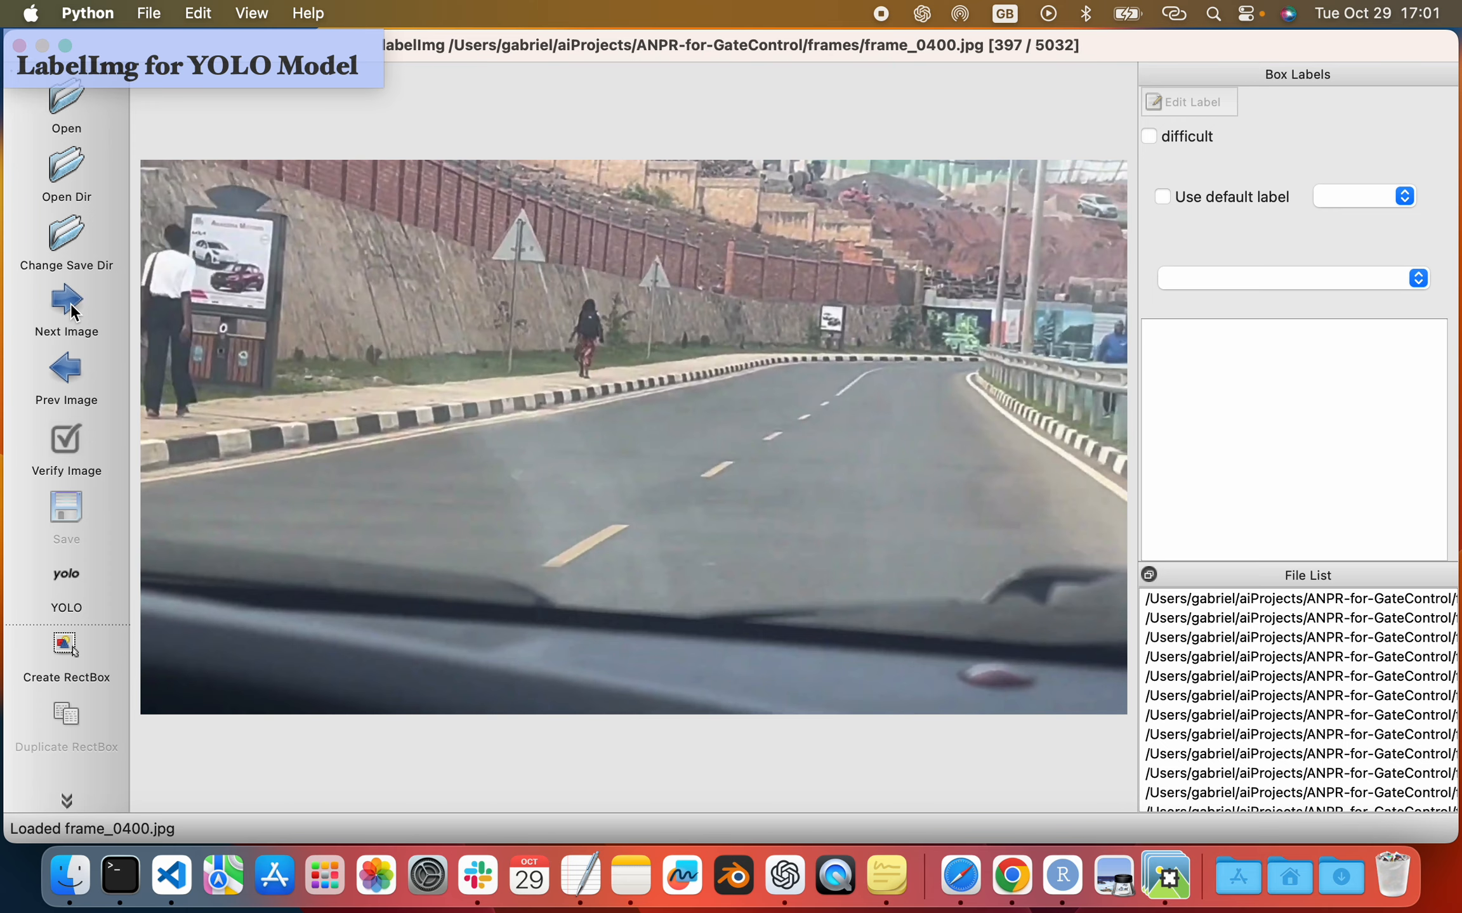
{"action": "double_click", "coordinate": [70, 304]}
{"action": "triple_click", "coordinate": [72, 304]}
{"action": "double_click", "coordinate": [71, 304]}
{"action": "triple_click", "coordinate": [72, 305]}
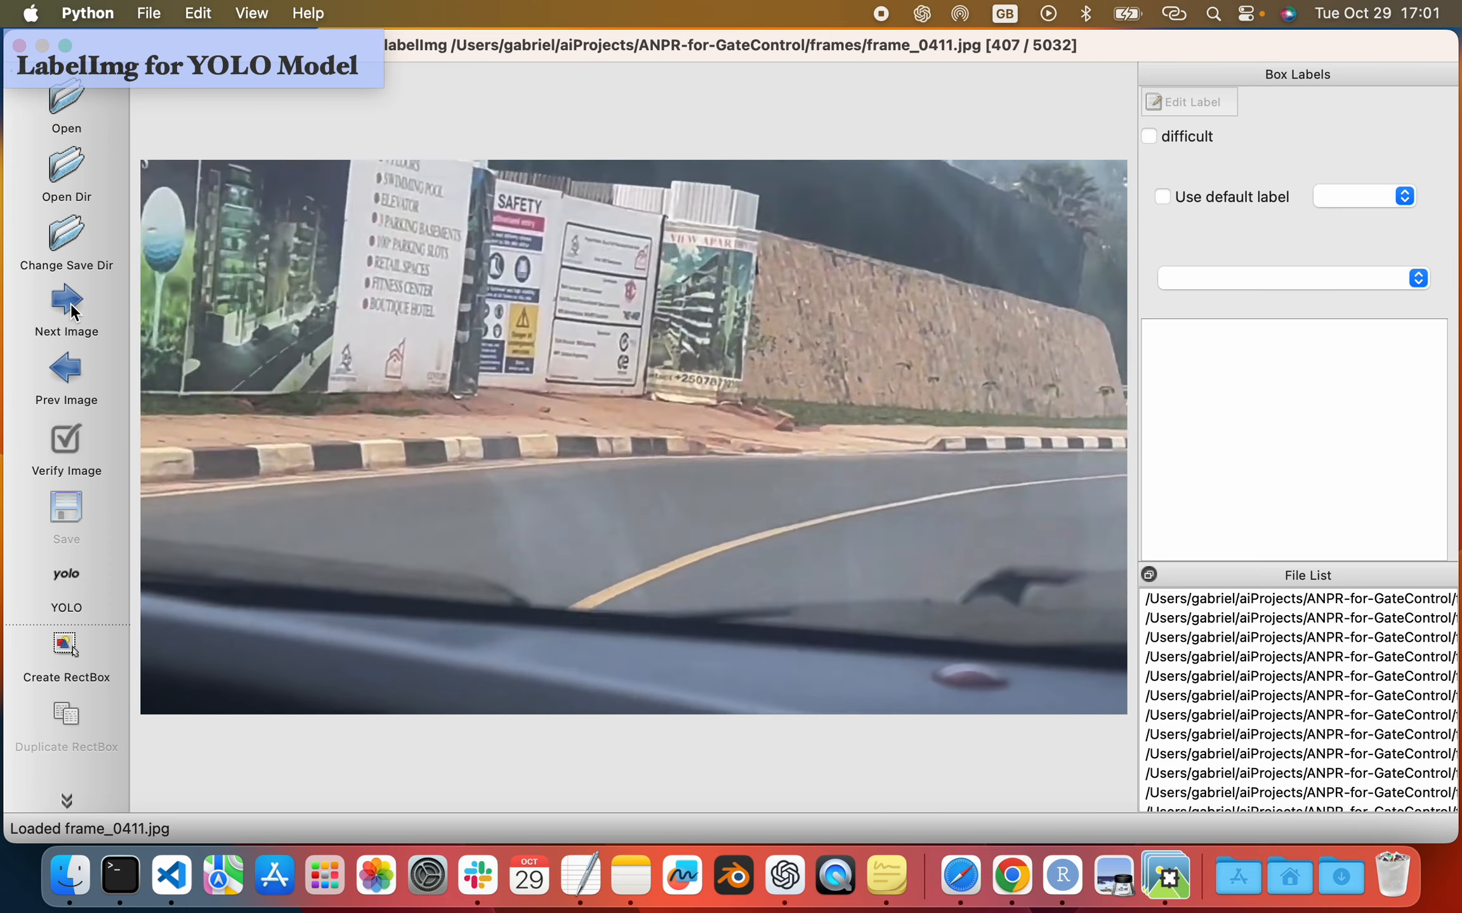
{"action": "double_click", "coordinate": [71, 303]}
{"action": "left_click", "coordinate": [71, 304]}
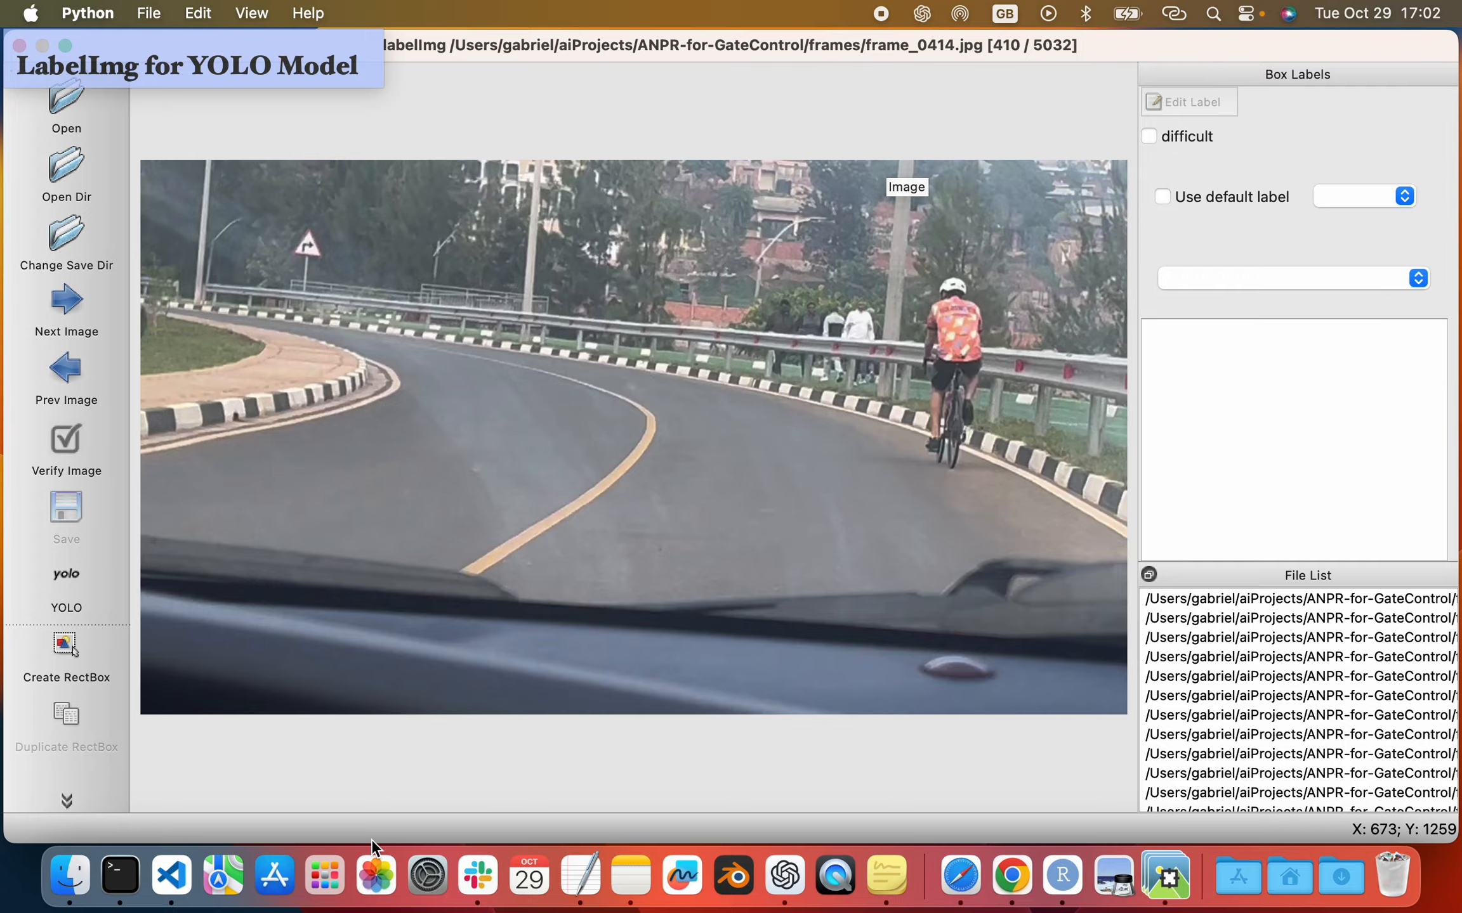
Check the saved-annotation log in Terminal and open the aiProjects/ANPR-for-GateControl/frames folder in Finder
{"action": "left_click", "coordinate": [120, 876]}
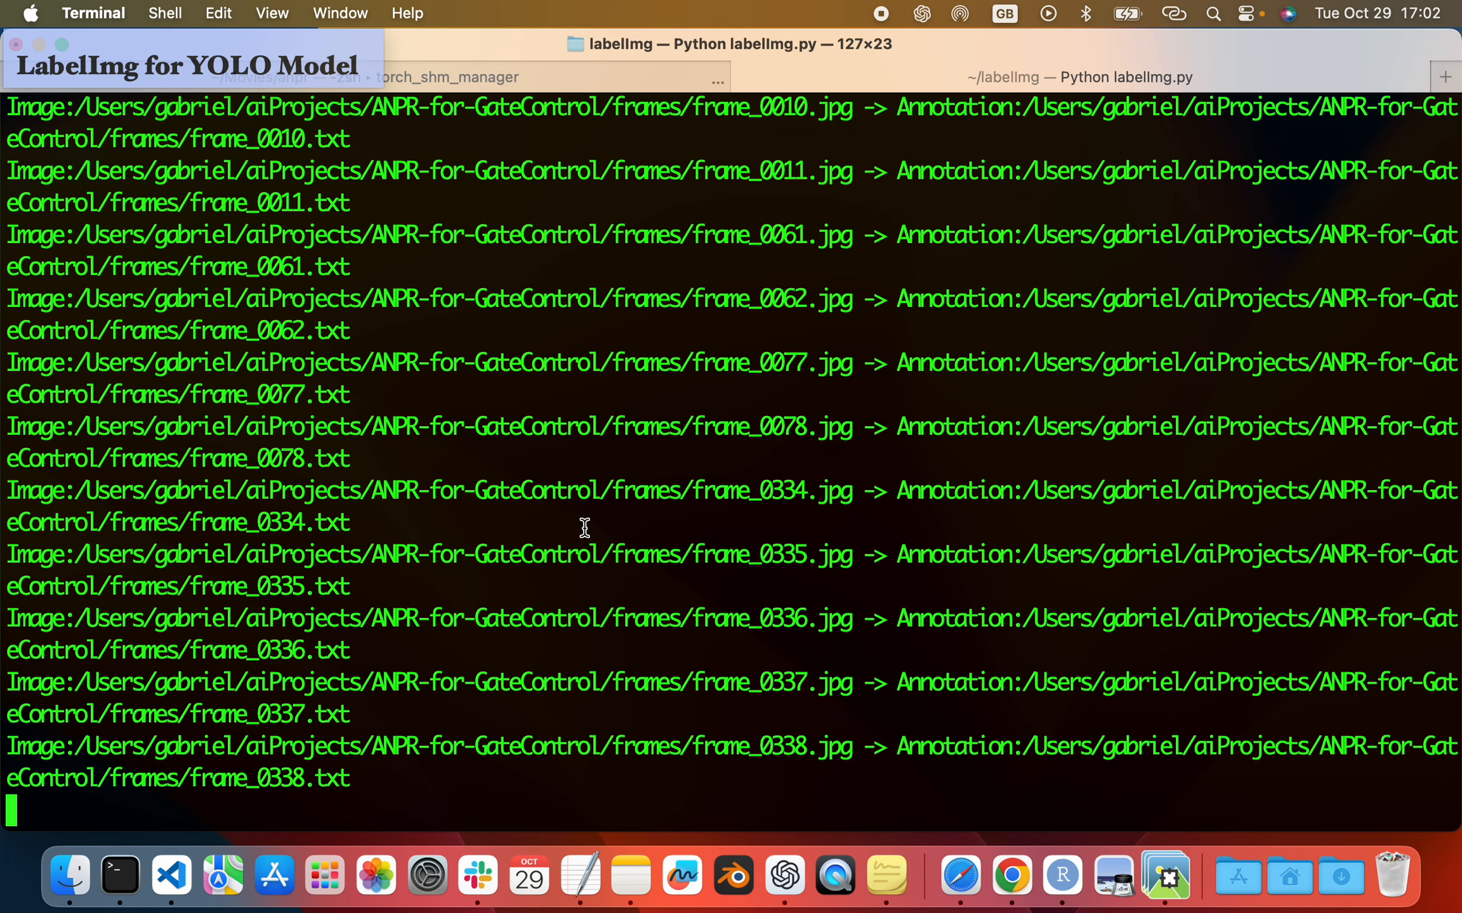
{"action": "left_click", "coordinate": [90, 858]}
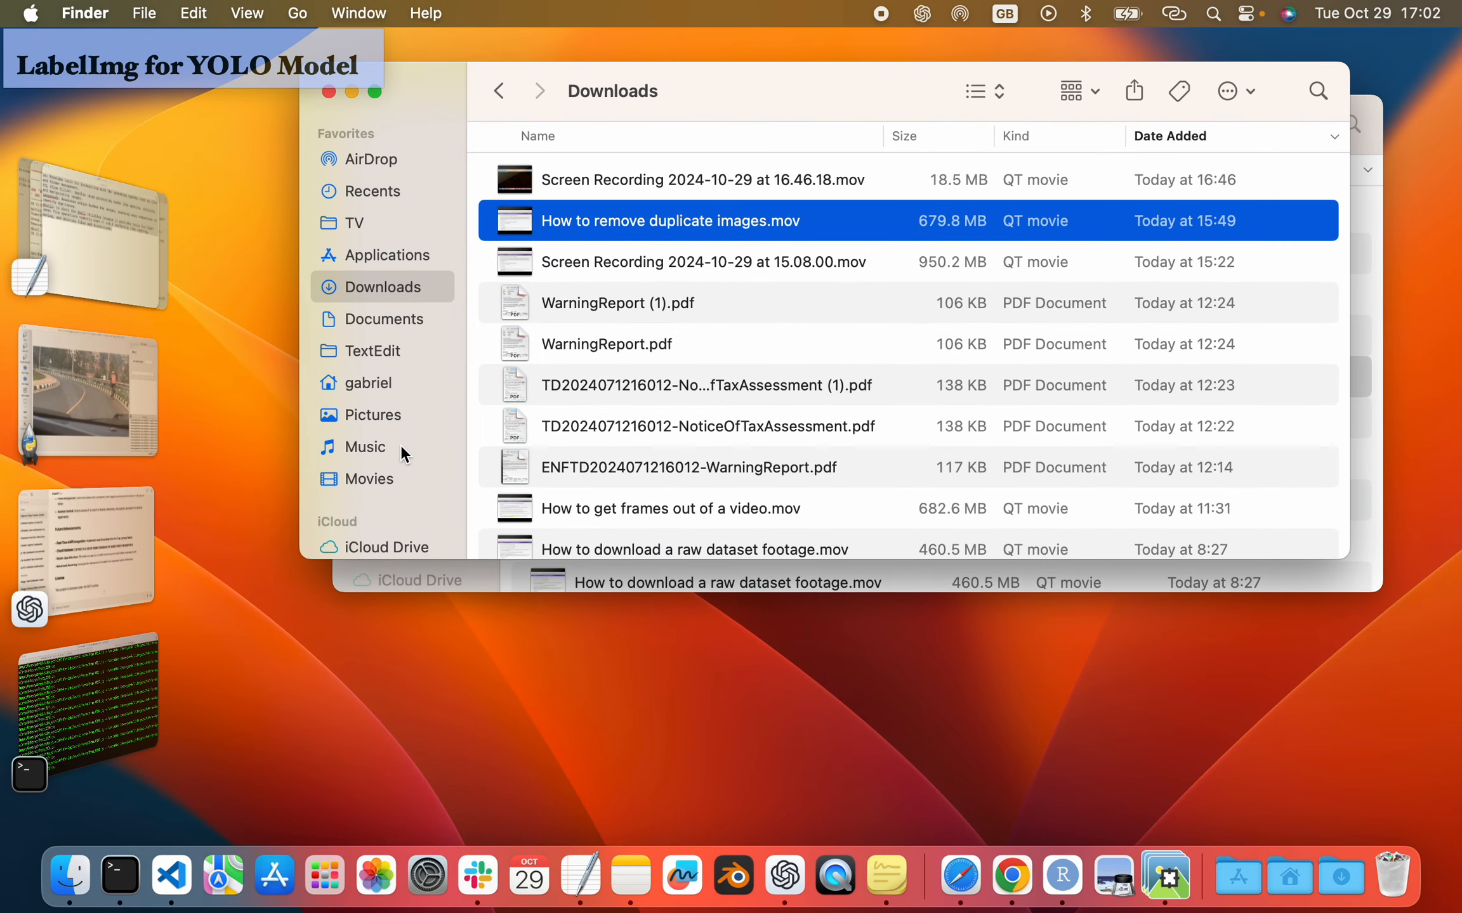
{"action": "left_click", "coordinate": [379, 385]}
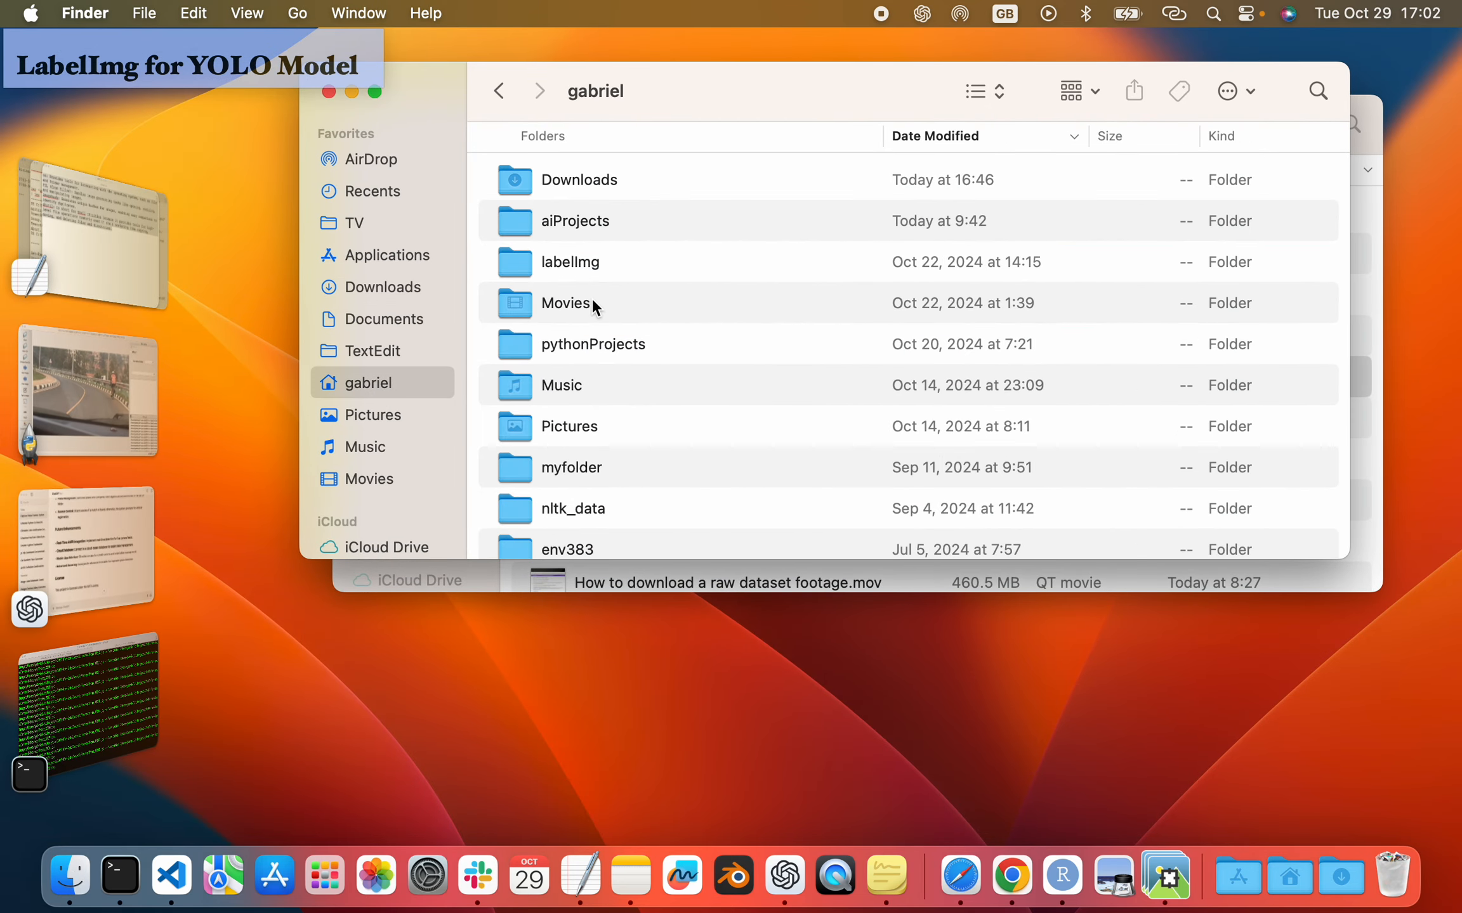
{"action": "double_click", "coordinate": [599, 231]}
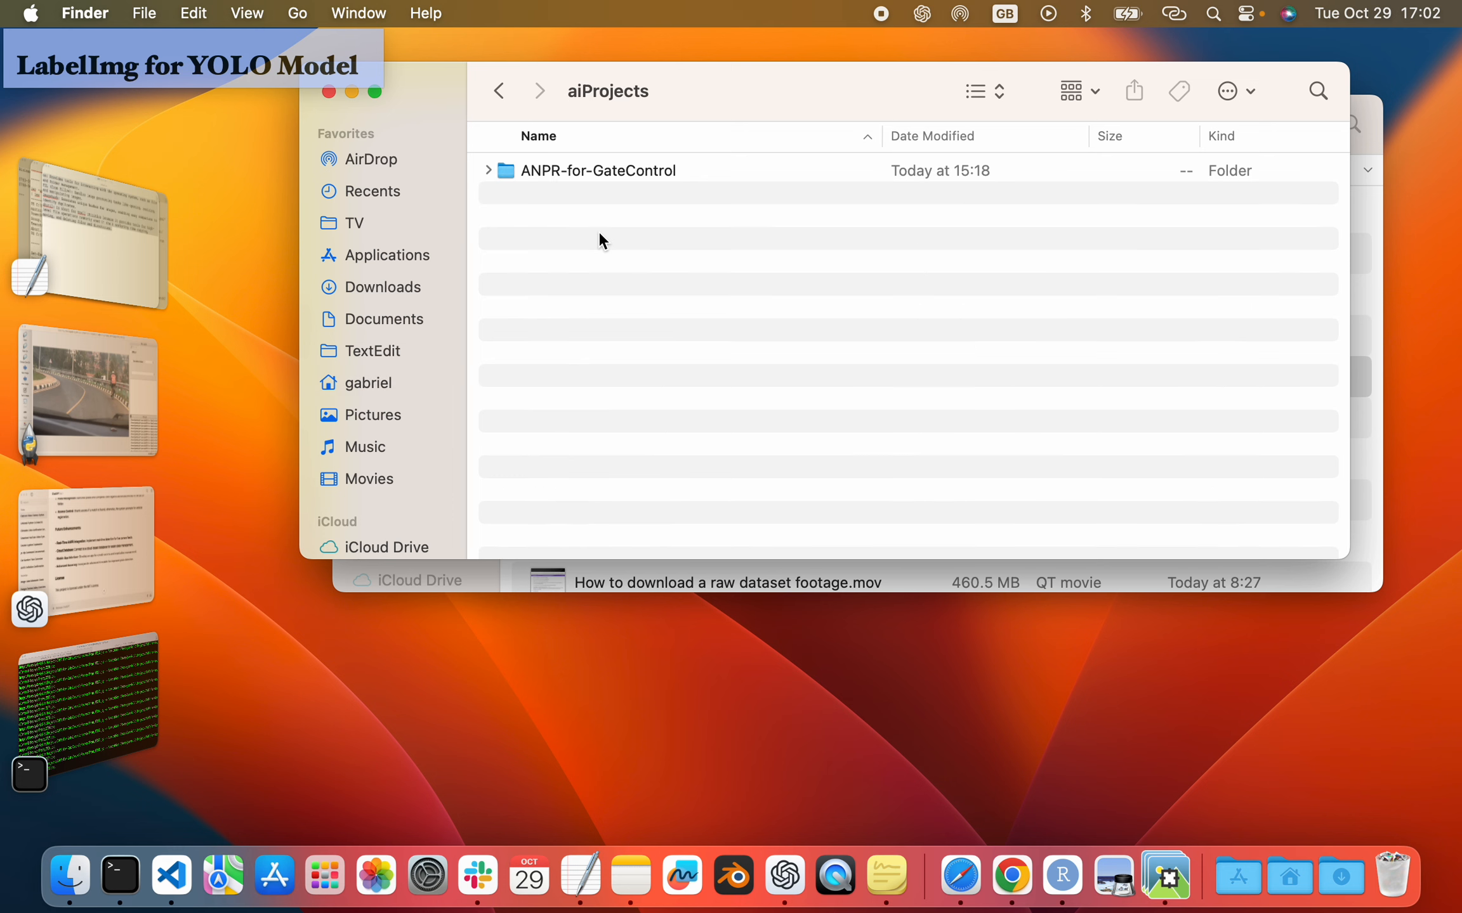
{"action": "left_click", "coordinate": [600, 170]}
{"action": "double_click", "coordinate": [602, 171]}
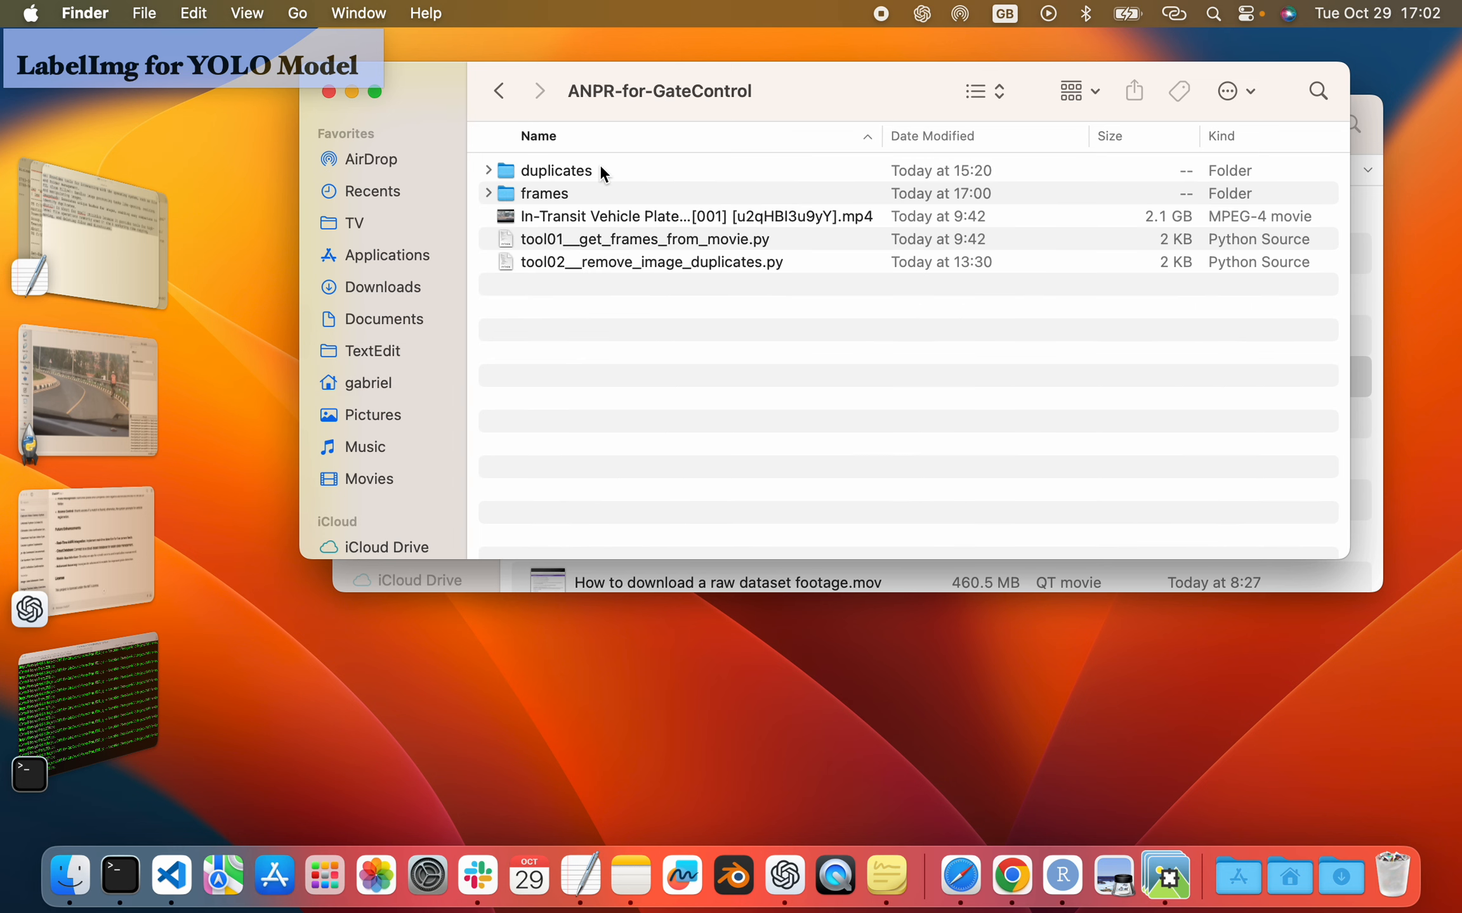
{"action": "left_click", "coordinate": [556, 196]}
{"action": "double_click", "coordinate": [555, 197]}
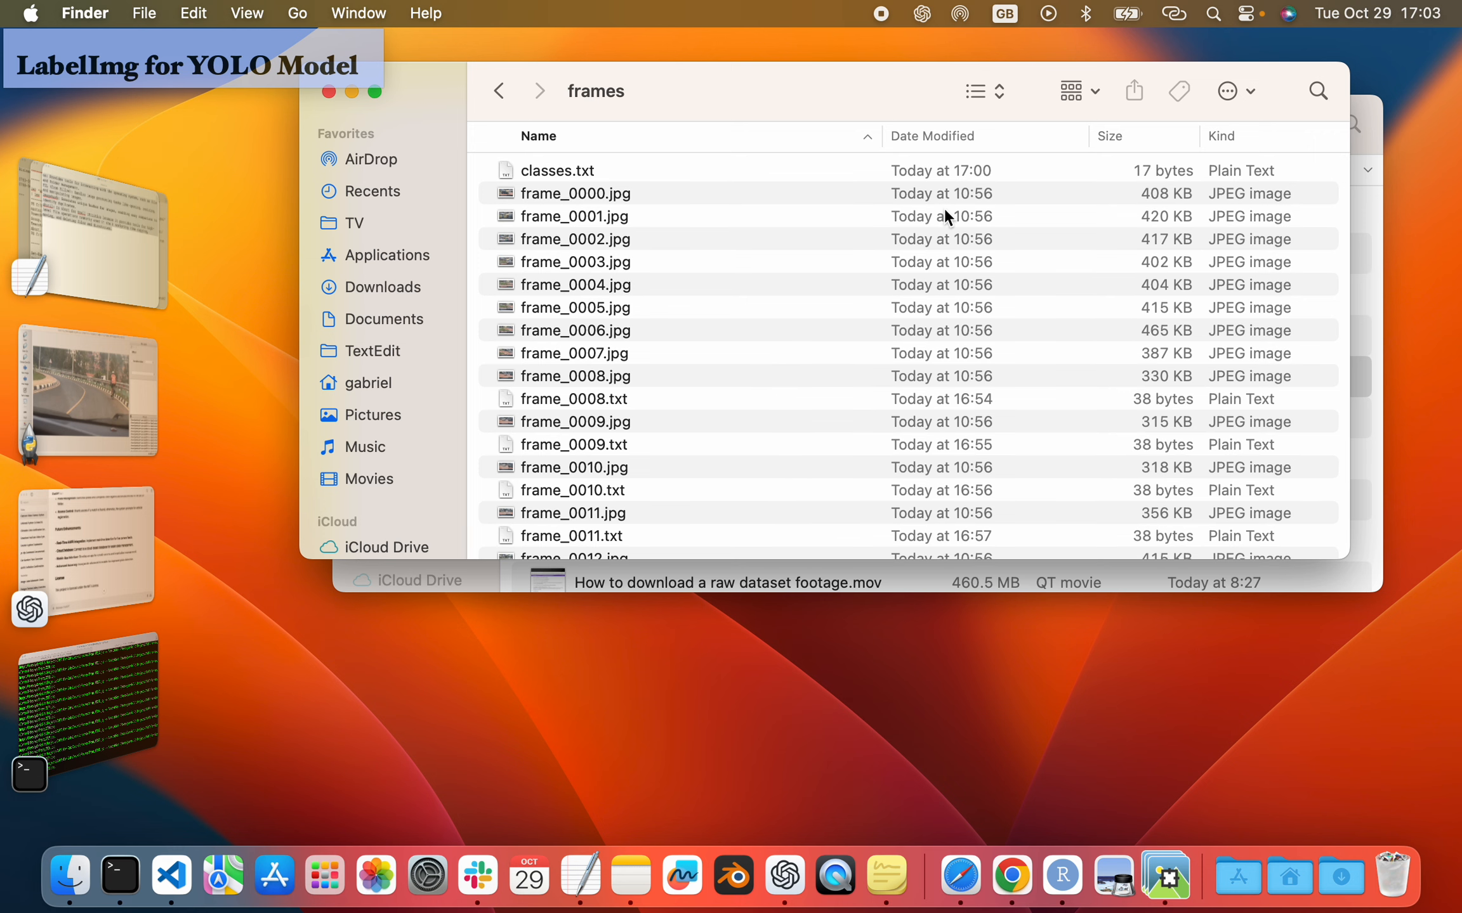
Enlarge the frames folder window, sort its files by date modified, and open classes.txt in TextEdit
{"action": "left_click_drag", "start_coordinate": [758, 562], "coordinate": [781, 823]}
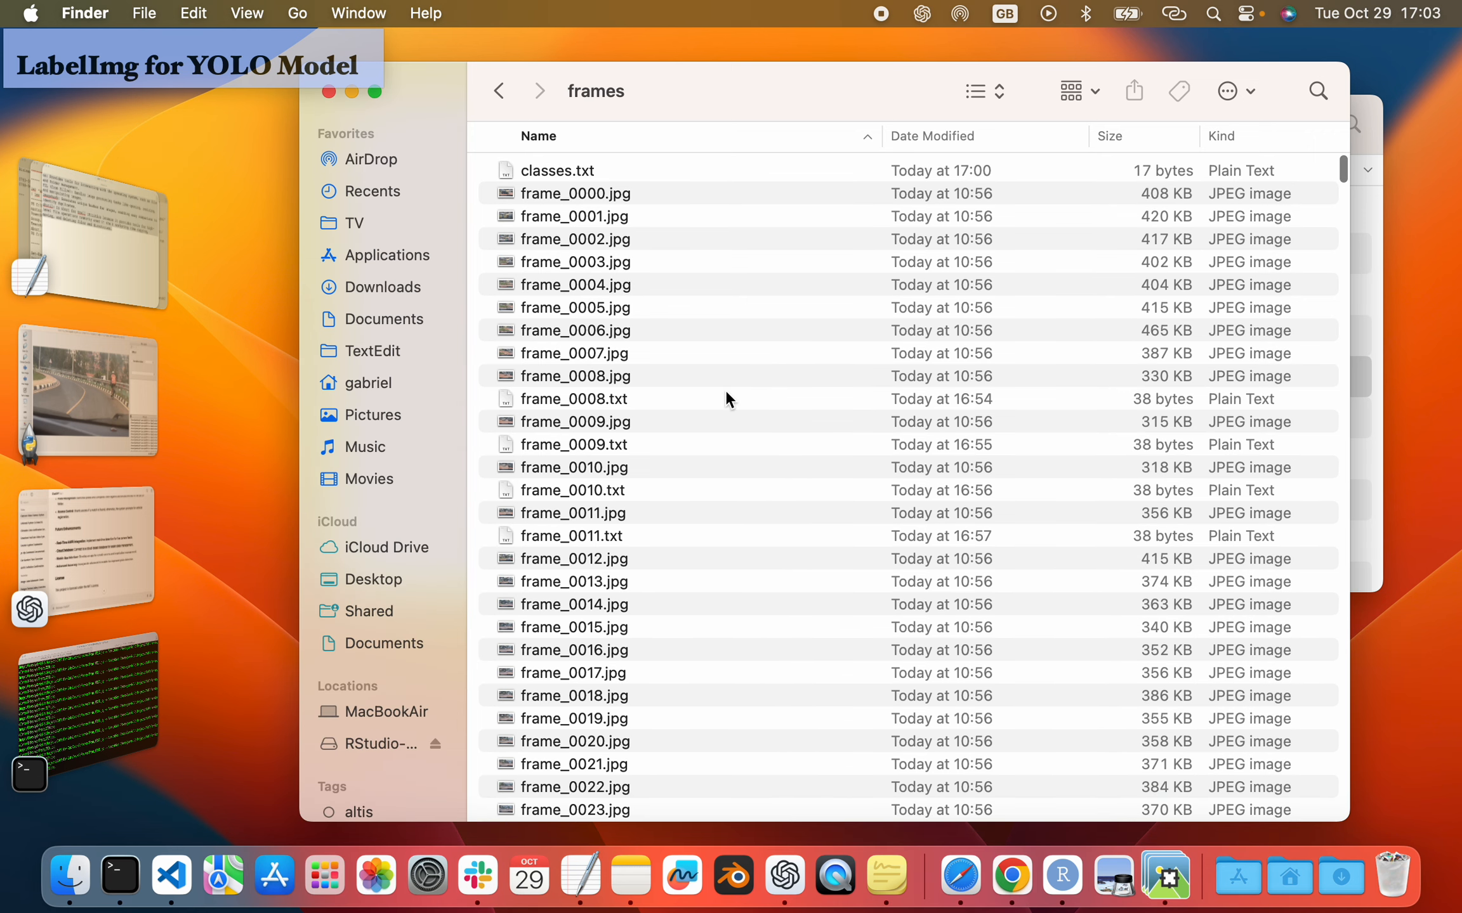
{"action": "left_click", "coordinate": [960, 134]}
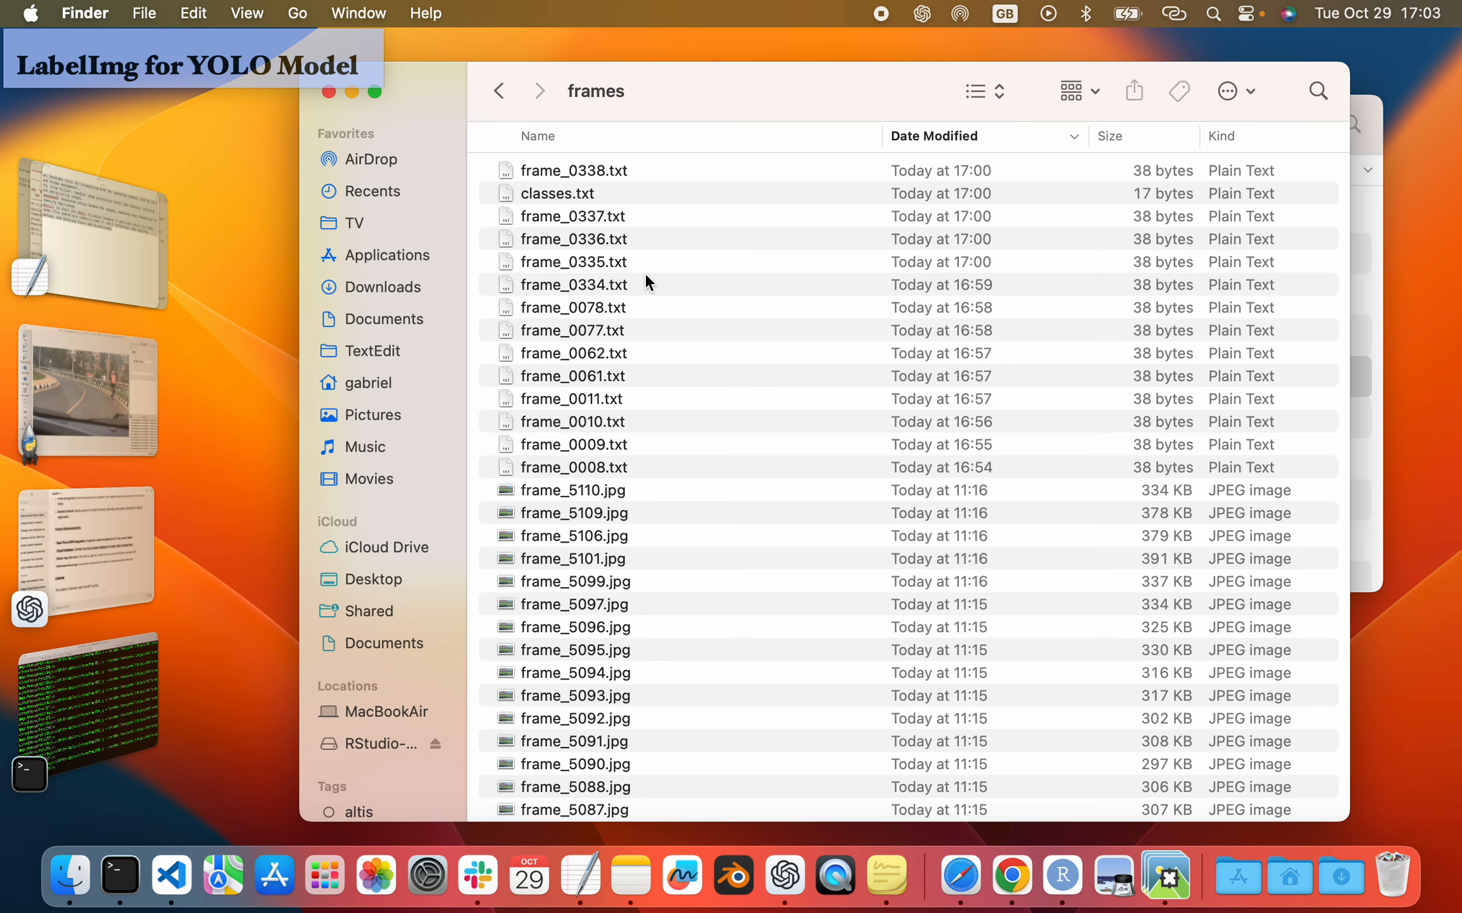
{"action": "left_click", "coordinate": [562, 197]}
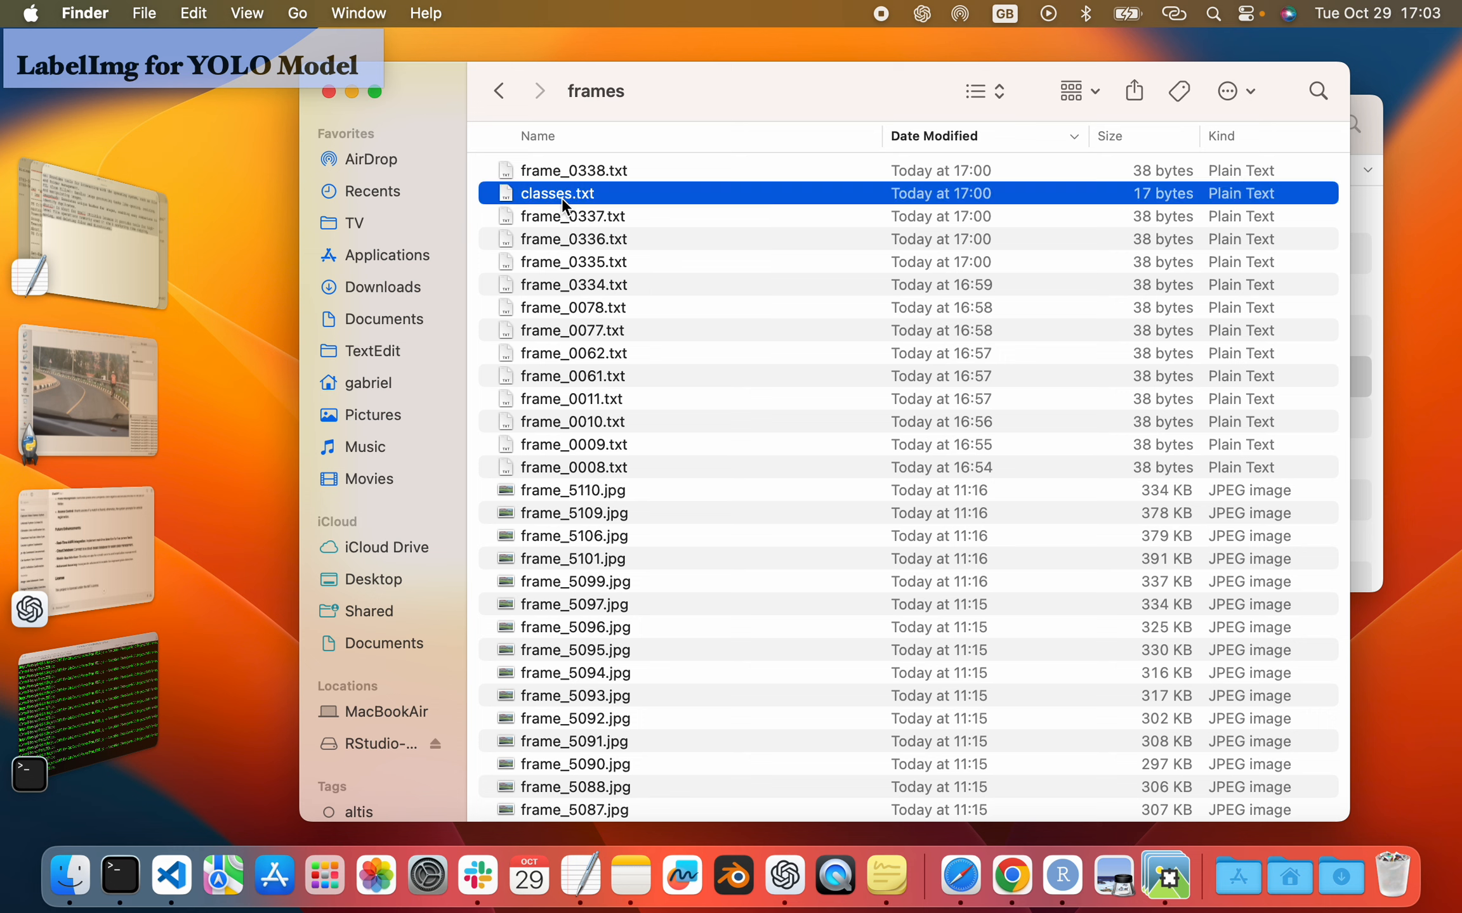
{"action": "right_click", "coordinate": [563, 198]}
{"action": "mouse_move", "coordinate": [804, 238]}
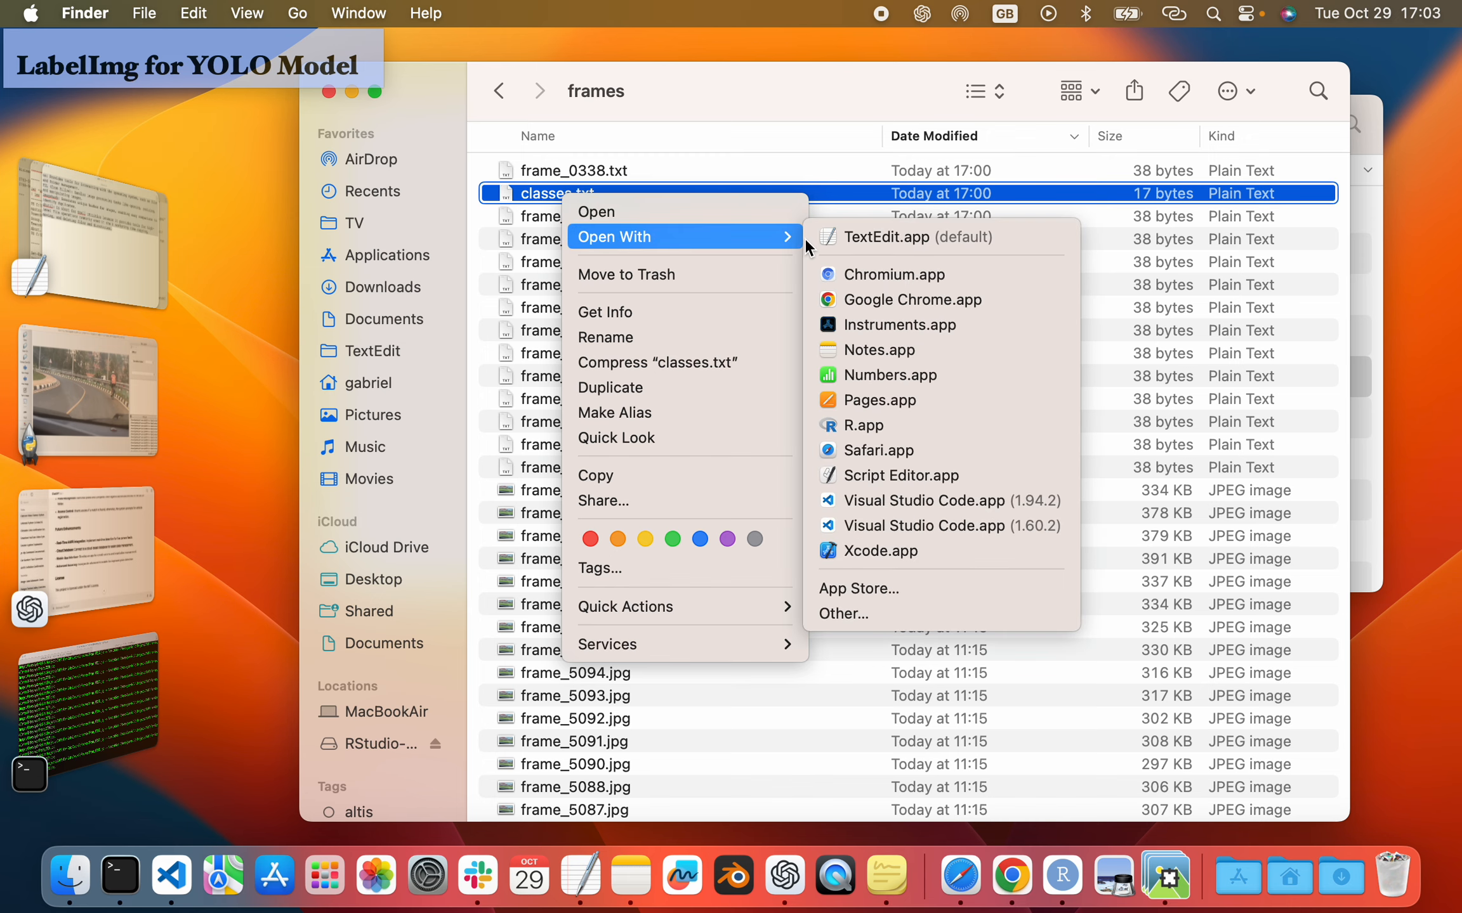
{"action": "left_click", "coordinate": [888, 235]}
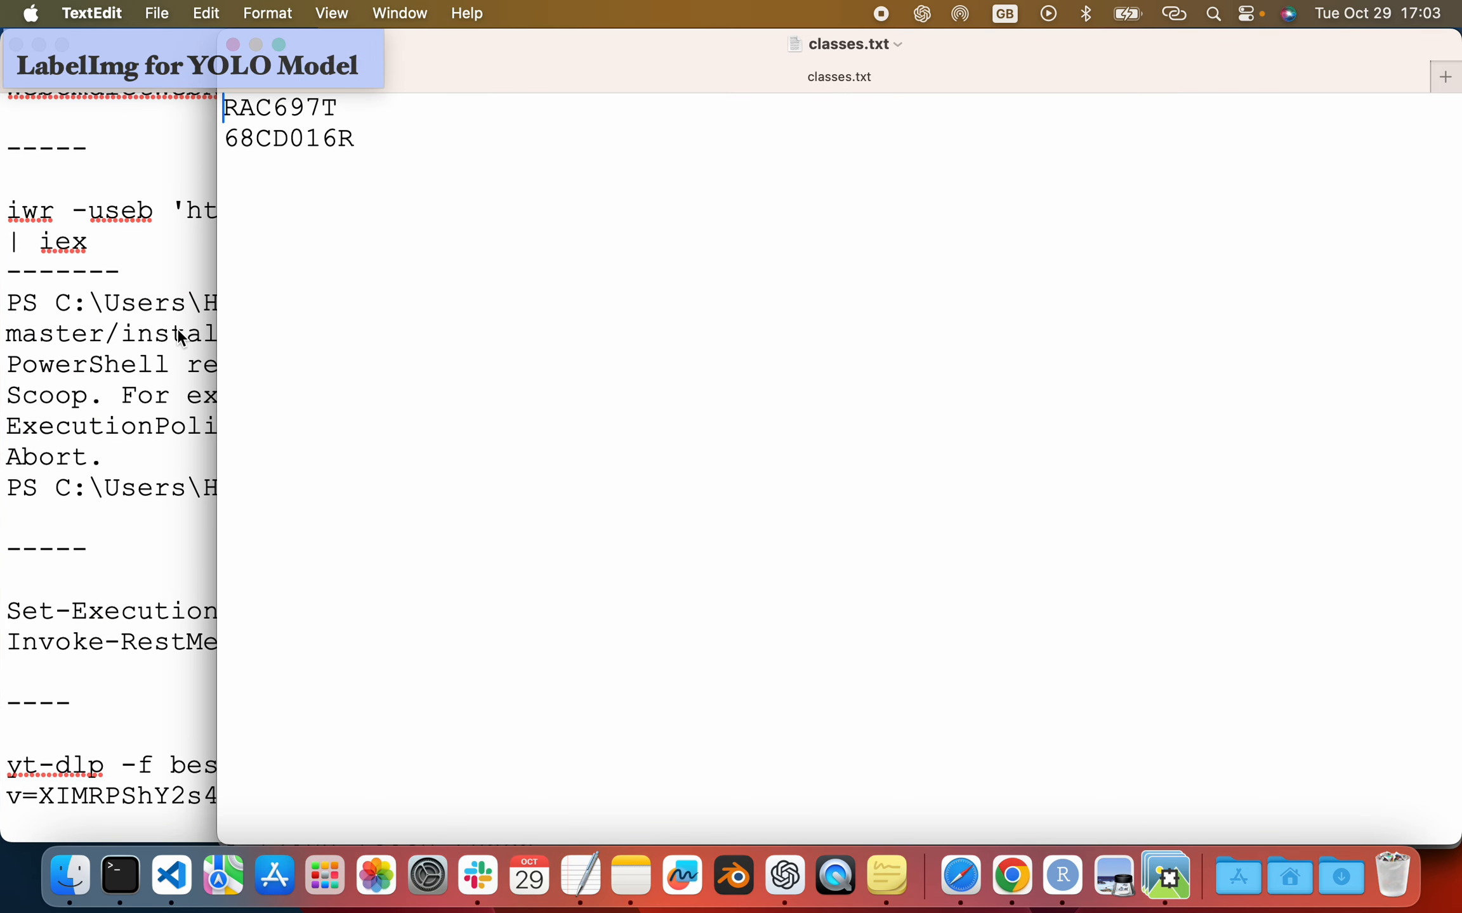
Examine the plate-number class entries in classes.txt and close the file
{"action": "left_click_drag", "start_coordinate": [355, 140], "coordinate": [219, 100]}
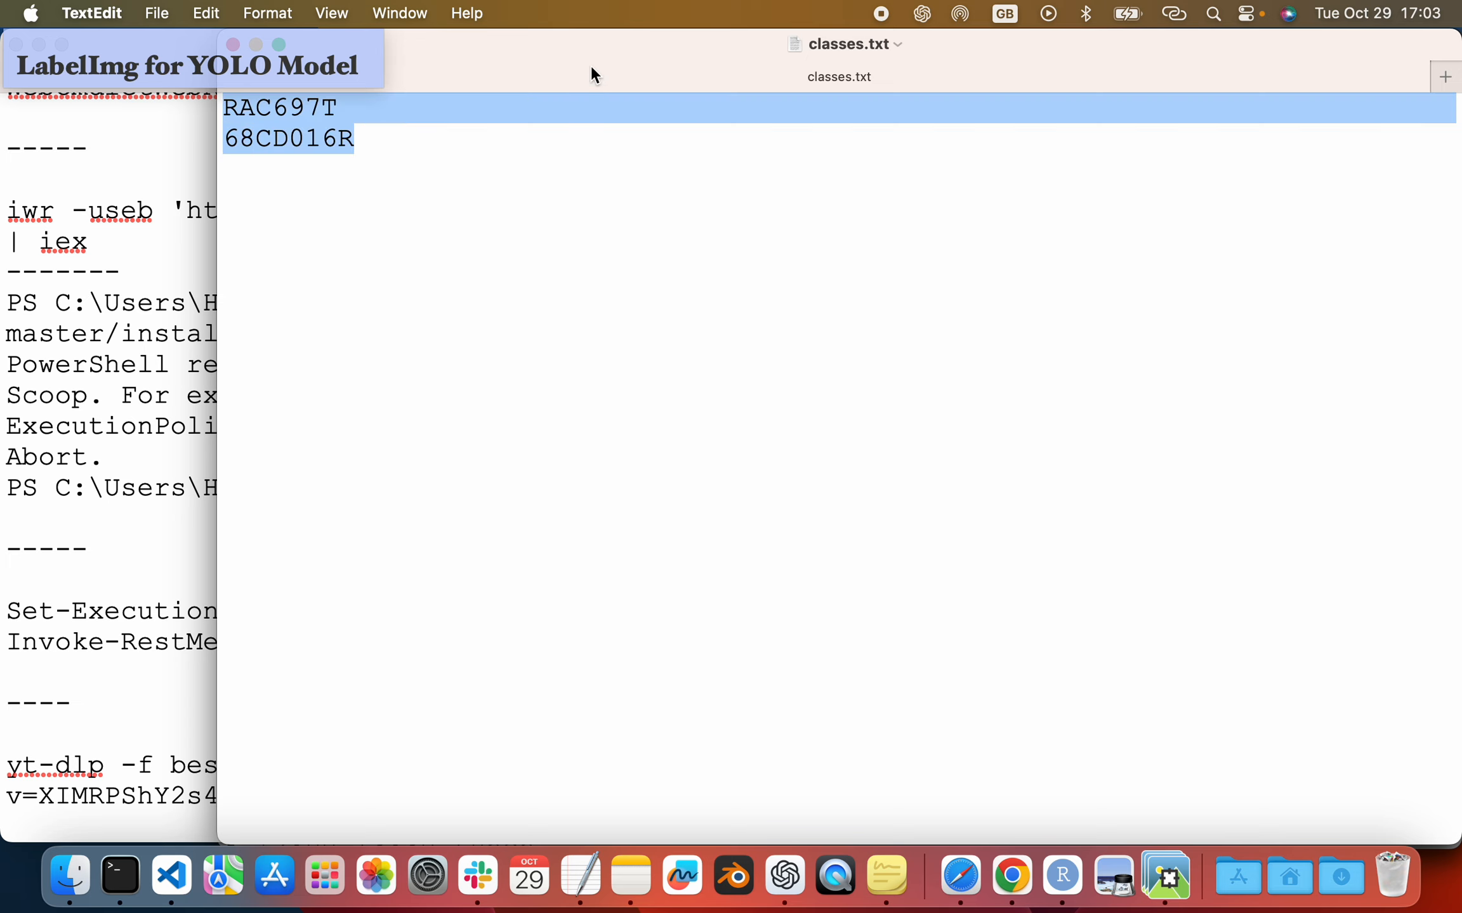
{"action": "left_click_drag", "start_coordinate": [596, 64], "coordinate": [639, 130]}
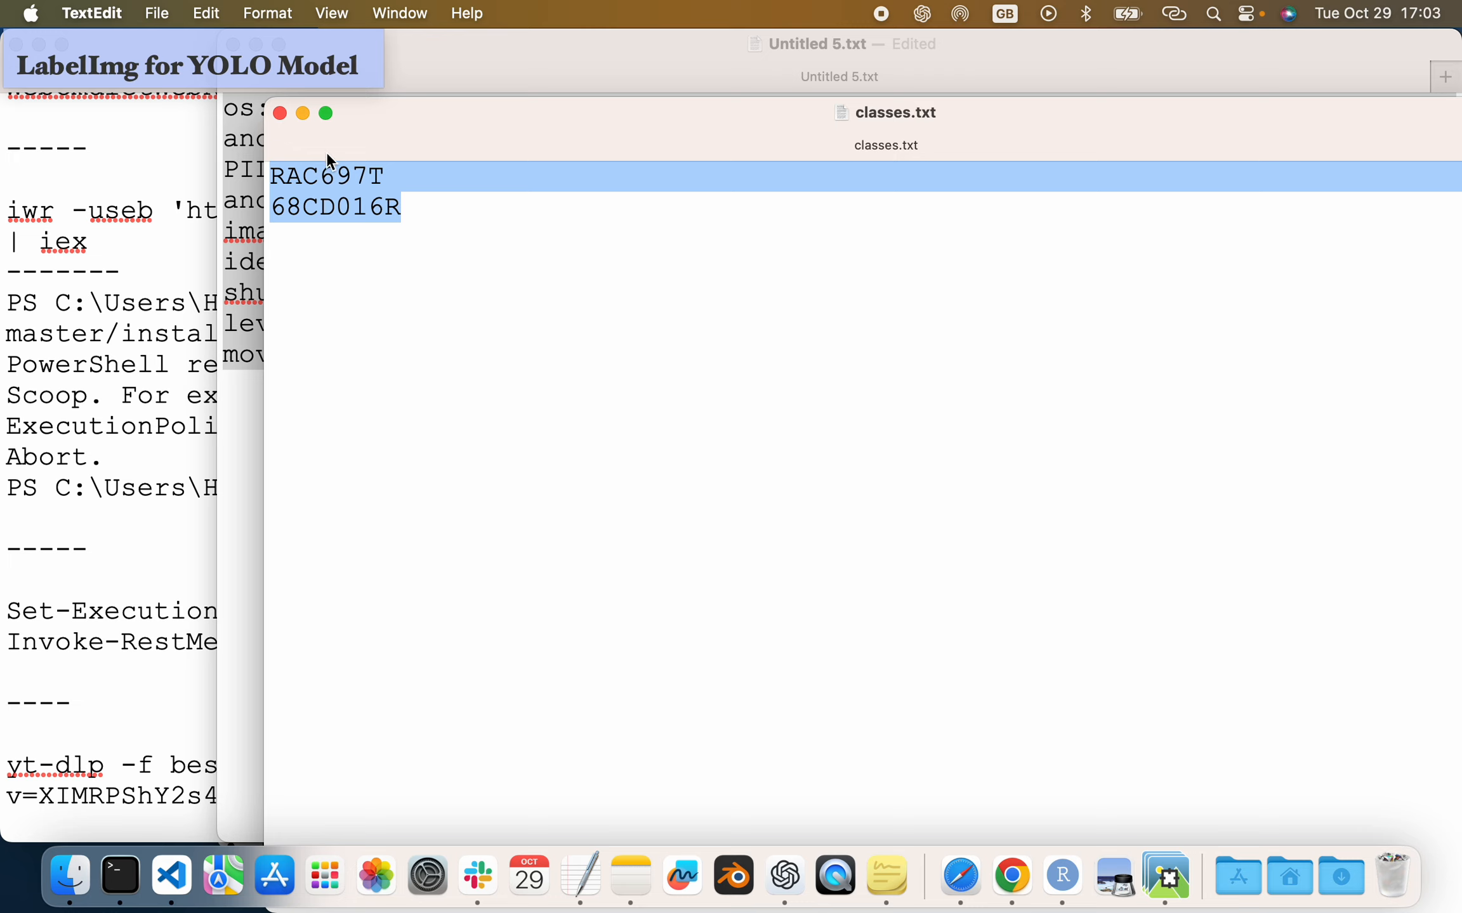
{"action": "left_click", "coordinate": [272, 185]}
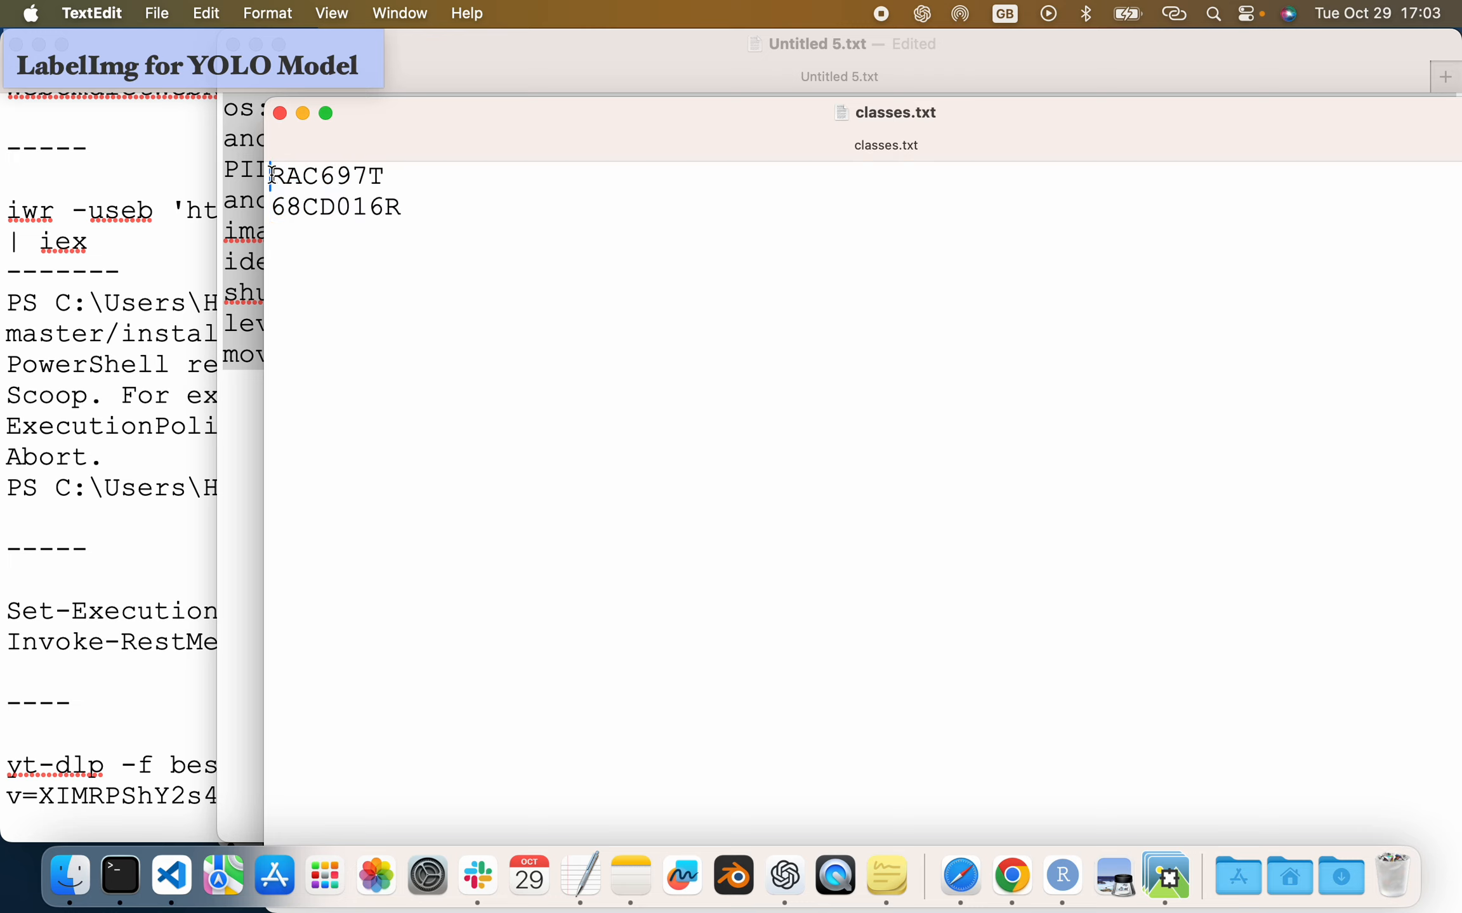
{"action": "left_click", "coordinate": [273, 206]}
{"action": "left_click", "coordinate": [281, 113]}
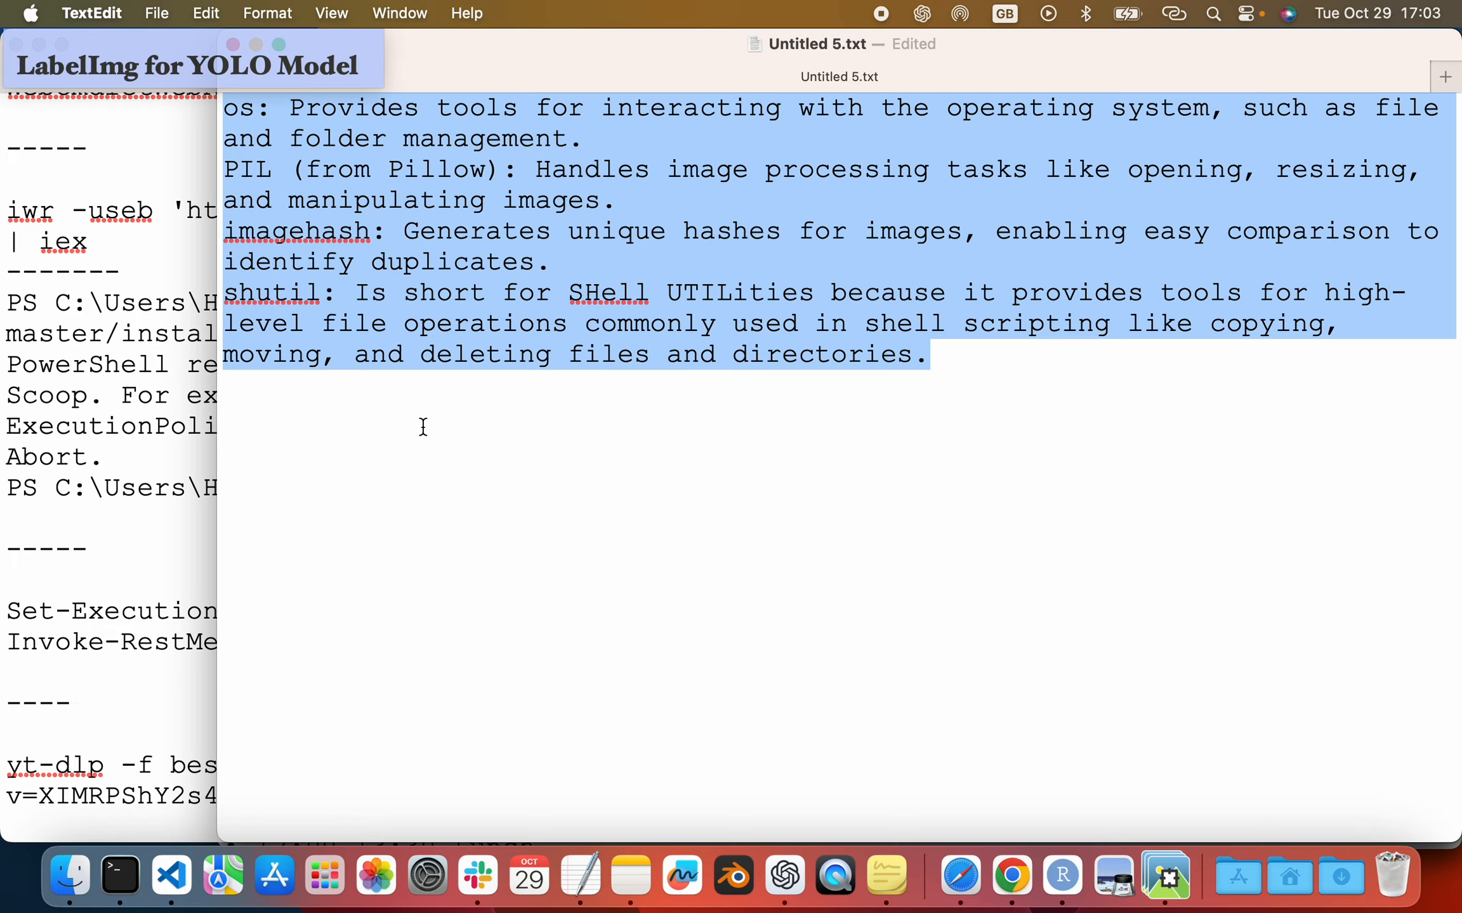
Return to the frames folder in Finder and sort its files by name
{"action": "left_click", "coordinate": [71, 876]}
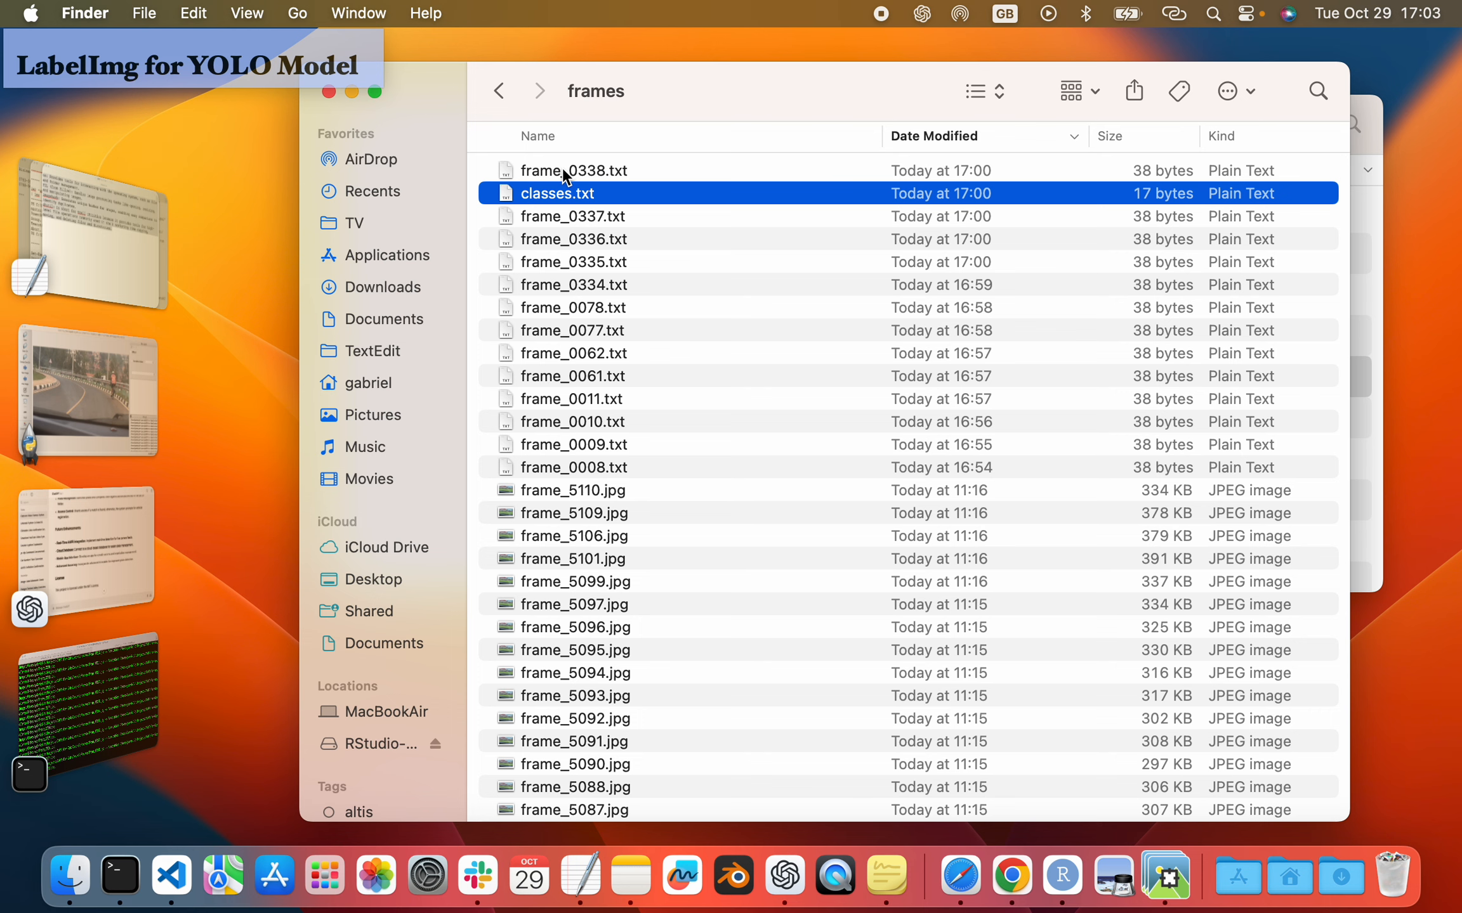
{"action": "left_click", "coordinate": [552, 137]}
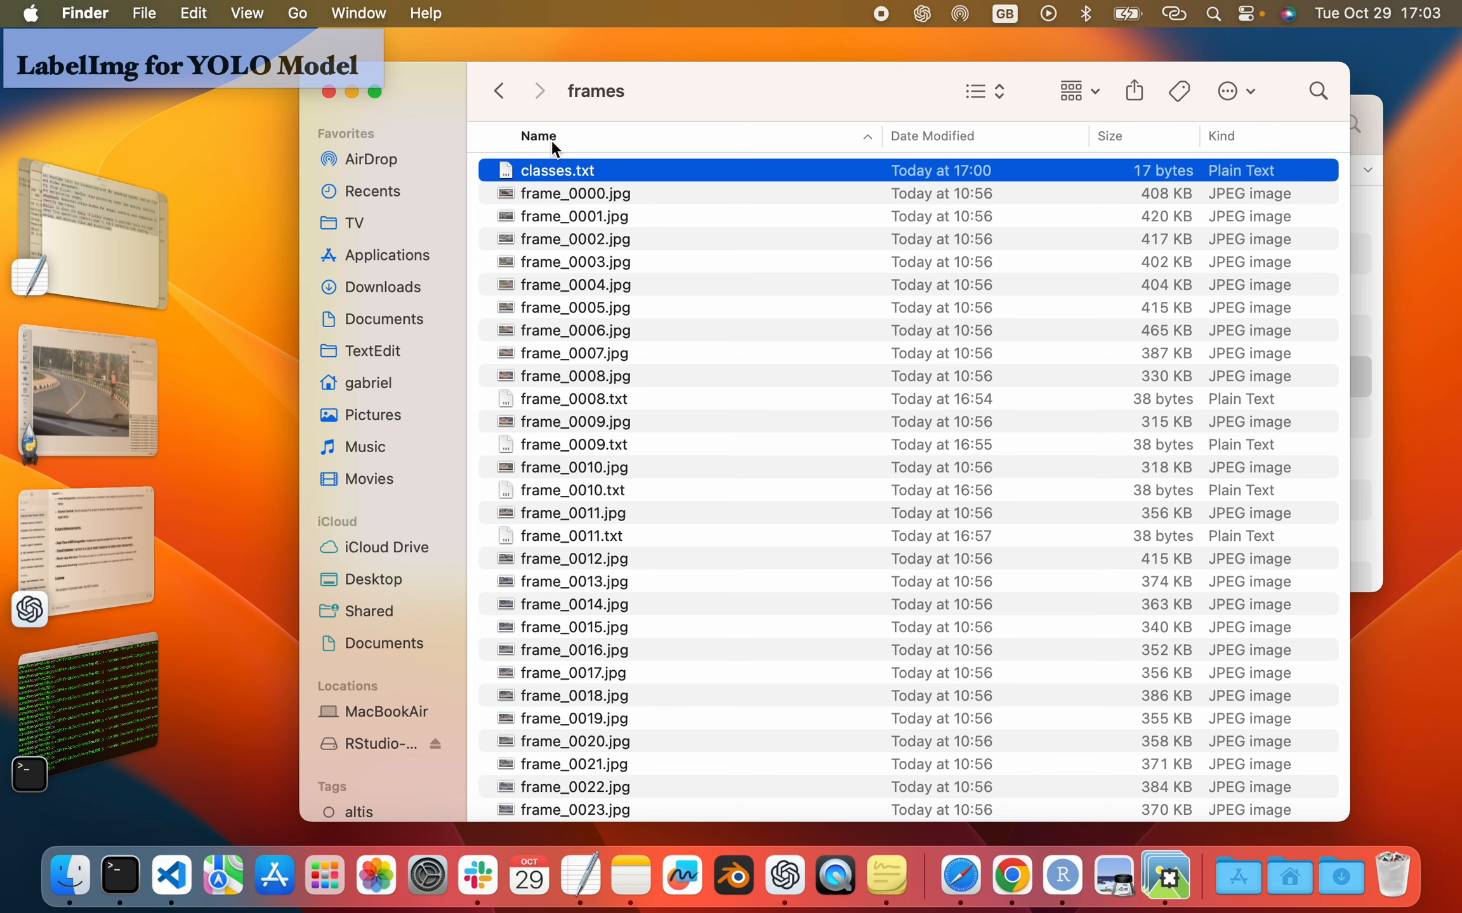
Sort the frames folder by date modified and check the annotation line of frame_0338.txt in TextEdit, closing the file when done
{"action": "left_click", "coordinate": [939, 137]}
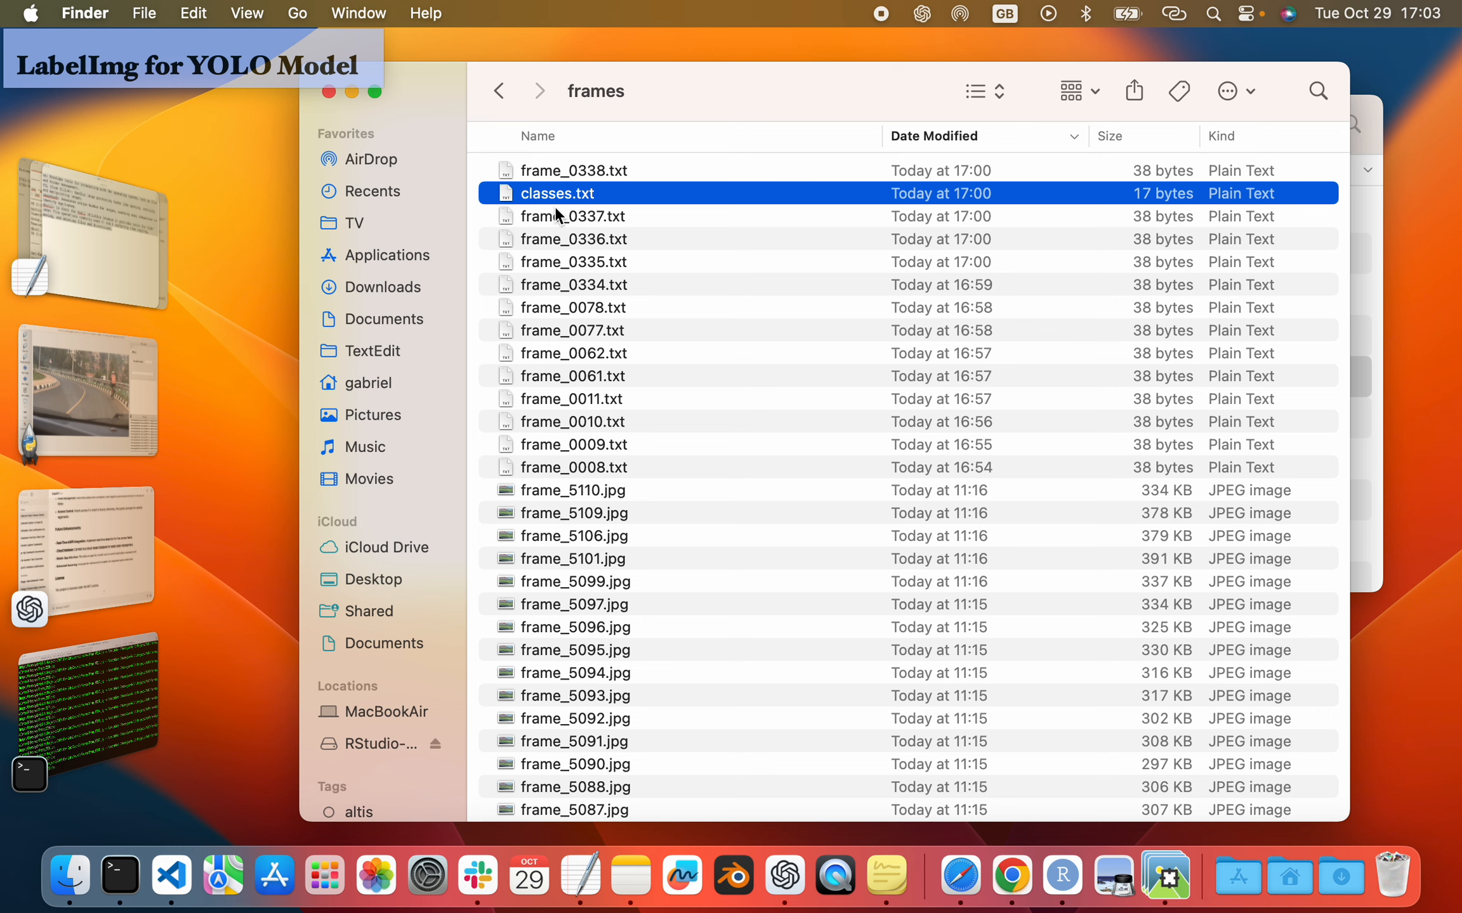
{"action": "left_click", "coordinate": [555, 173]}
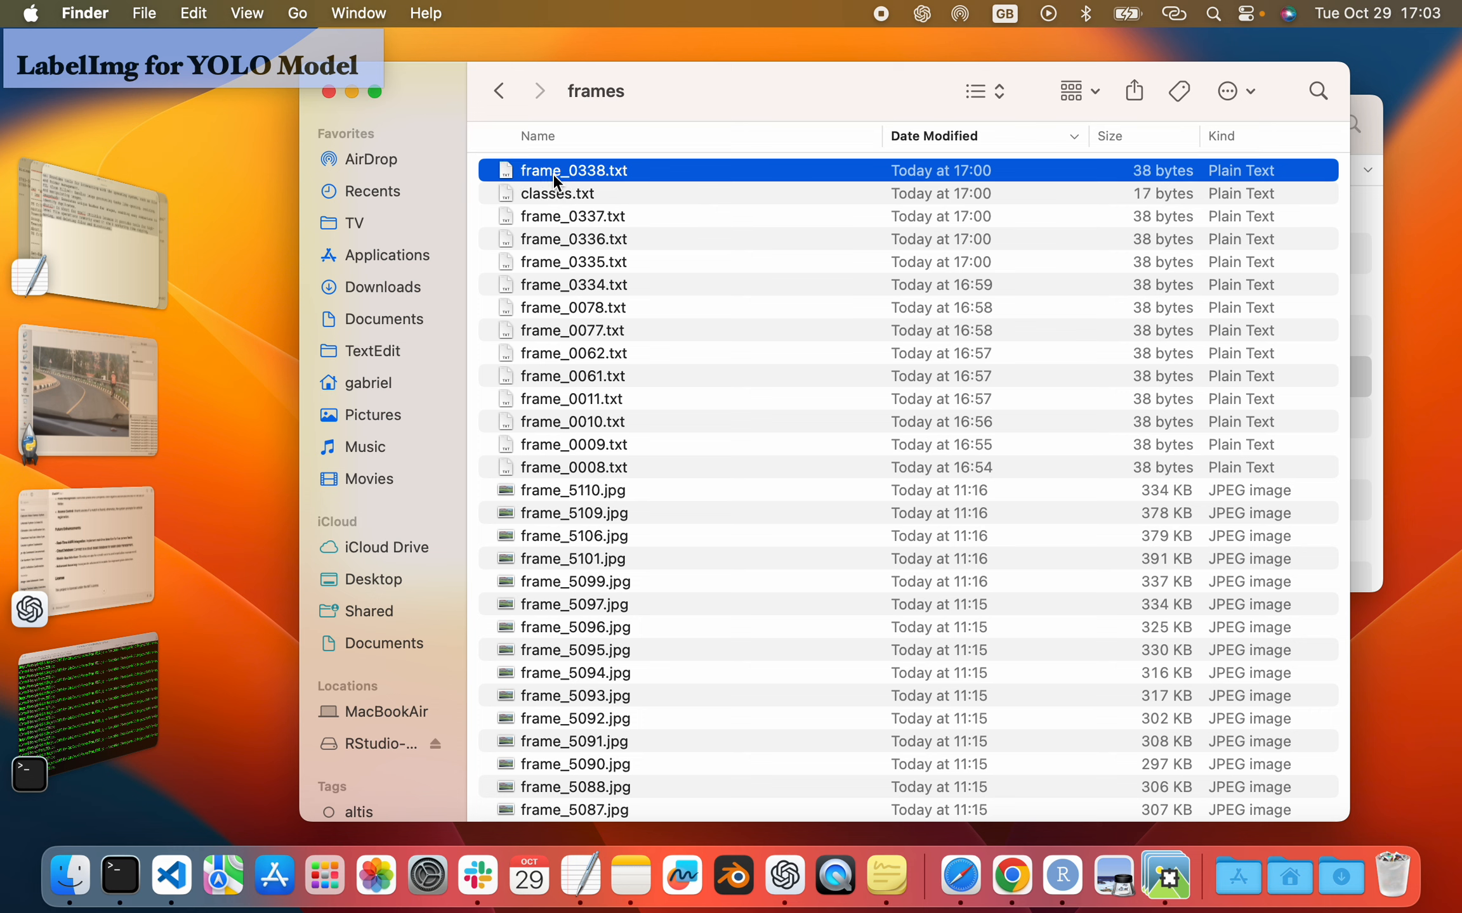
{"action": "right_click", "coordinate": [553, 174]}
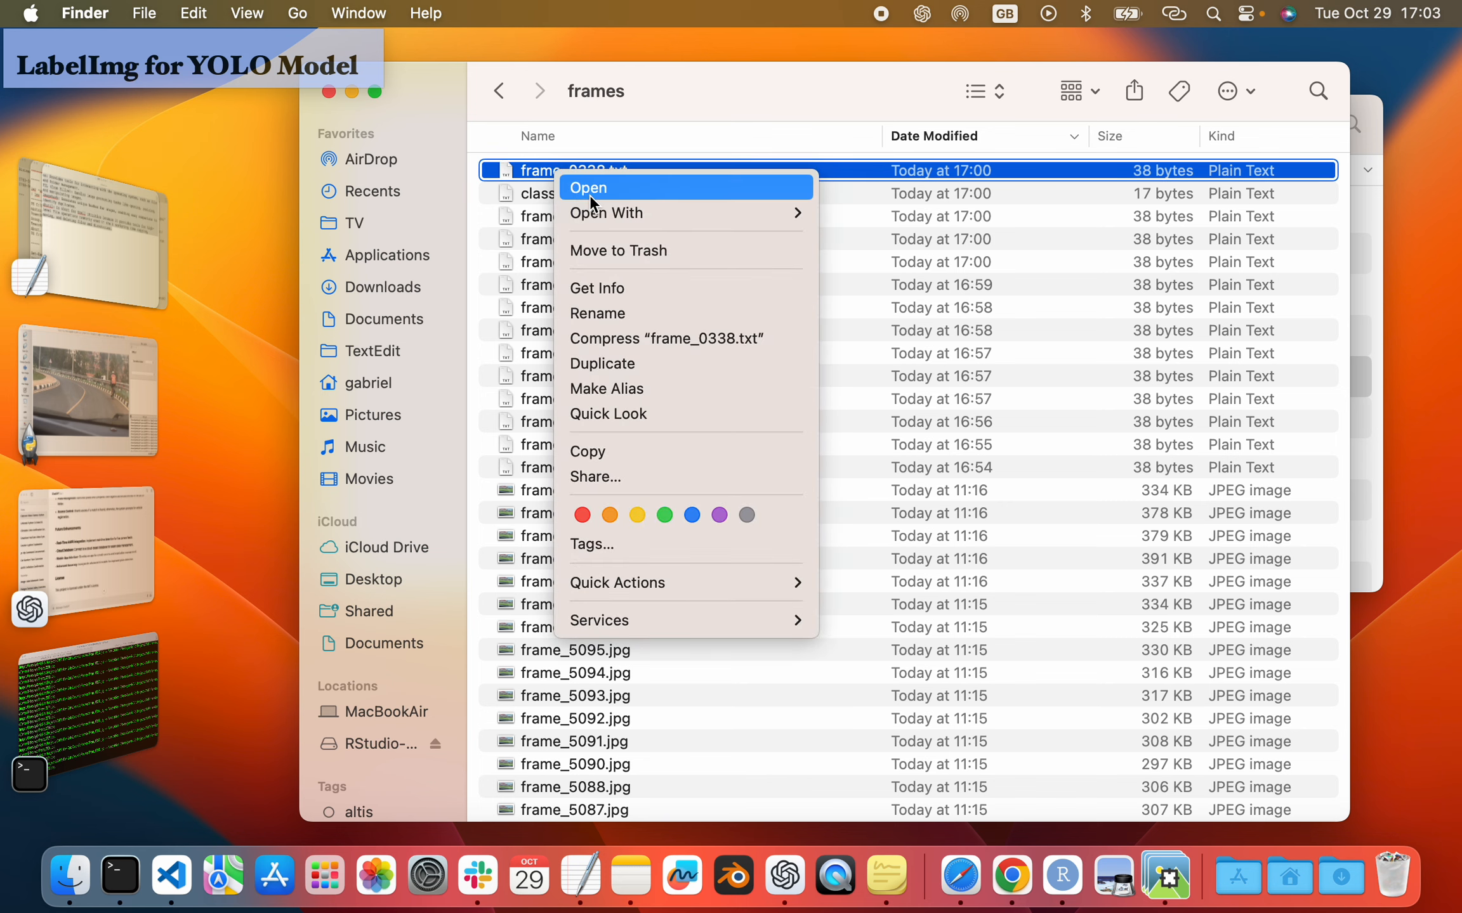
{"action": "mouse_move", "coordinate": [685, 213]}
{"action": "left_click", "coordinate": [894, 215]}
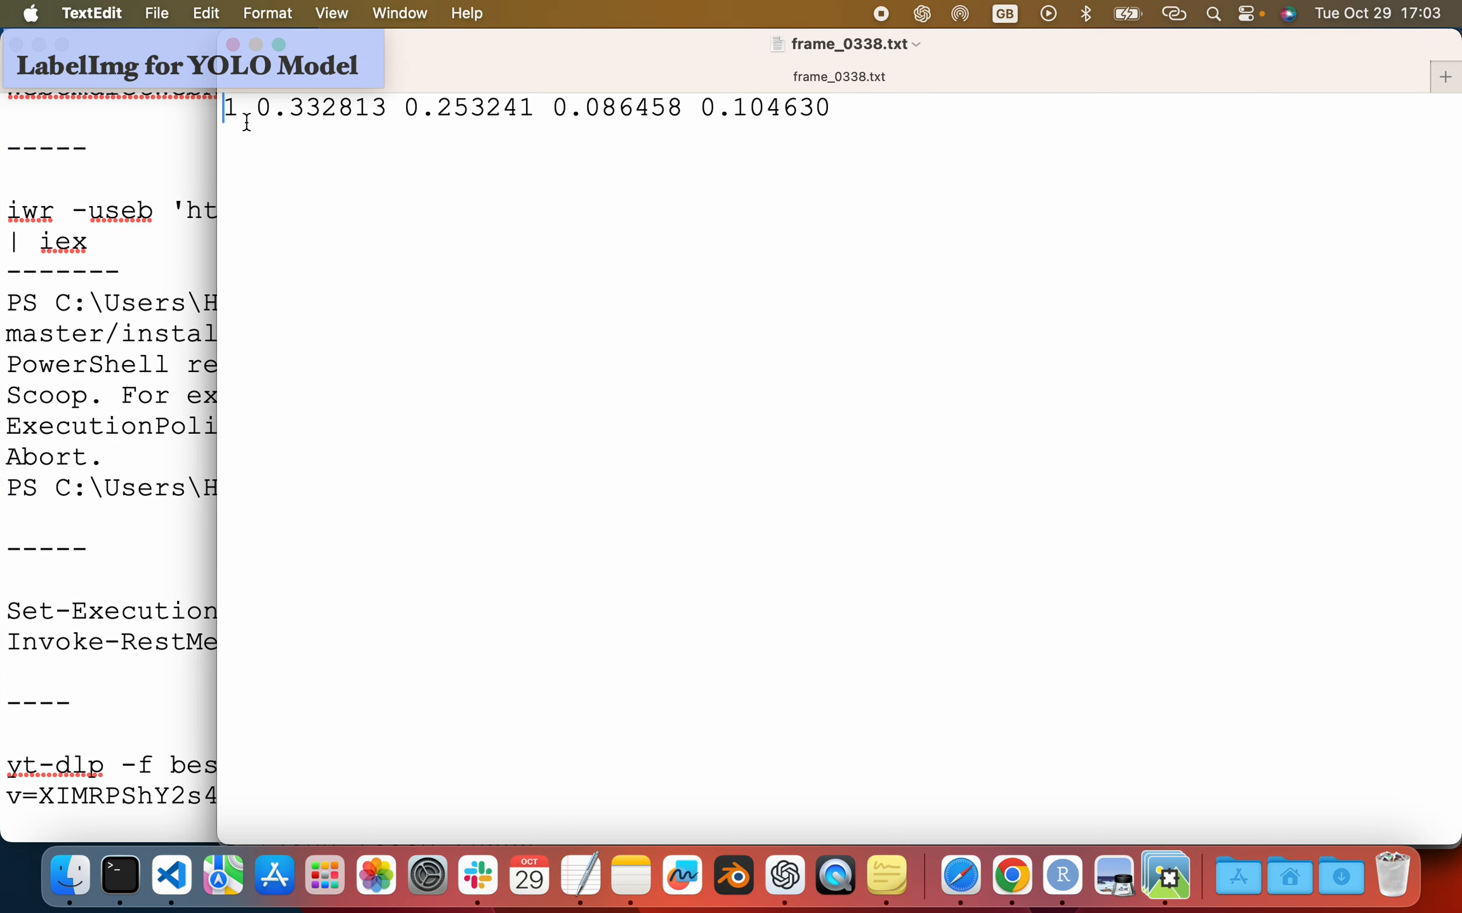
{"action": "key", "text": "super+w"}
Return to the frames folder in Finder and open the annotation file frame_0078.txt in TextEdit
{"action": "left_click", "coordinate": [71, 875]}
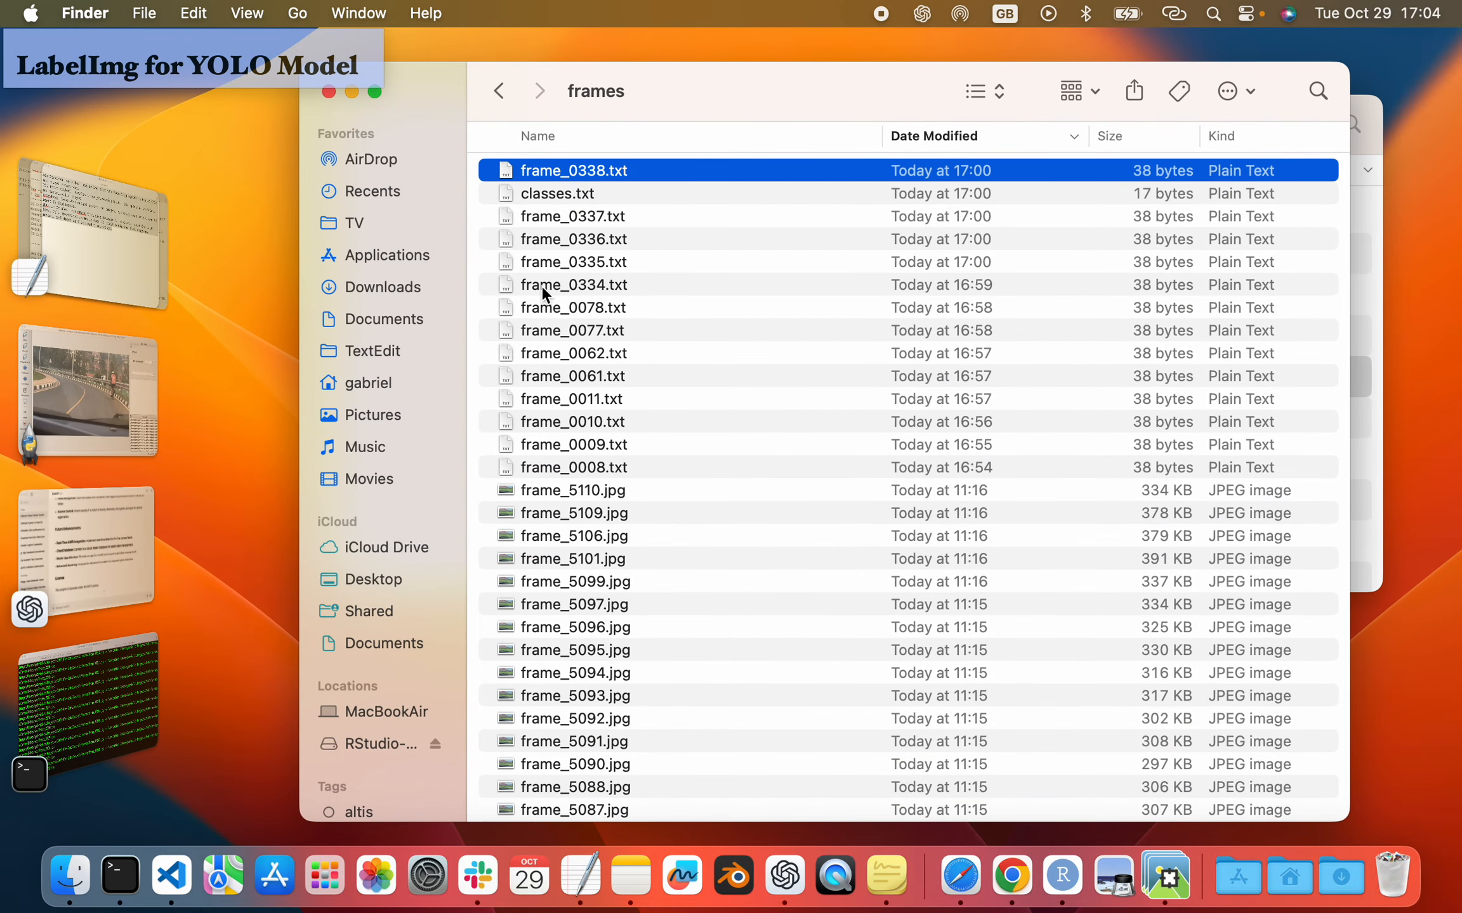
{"action": "left_click", "coordinate": [562, 216]}
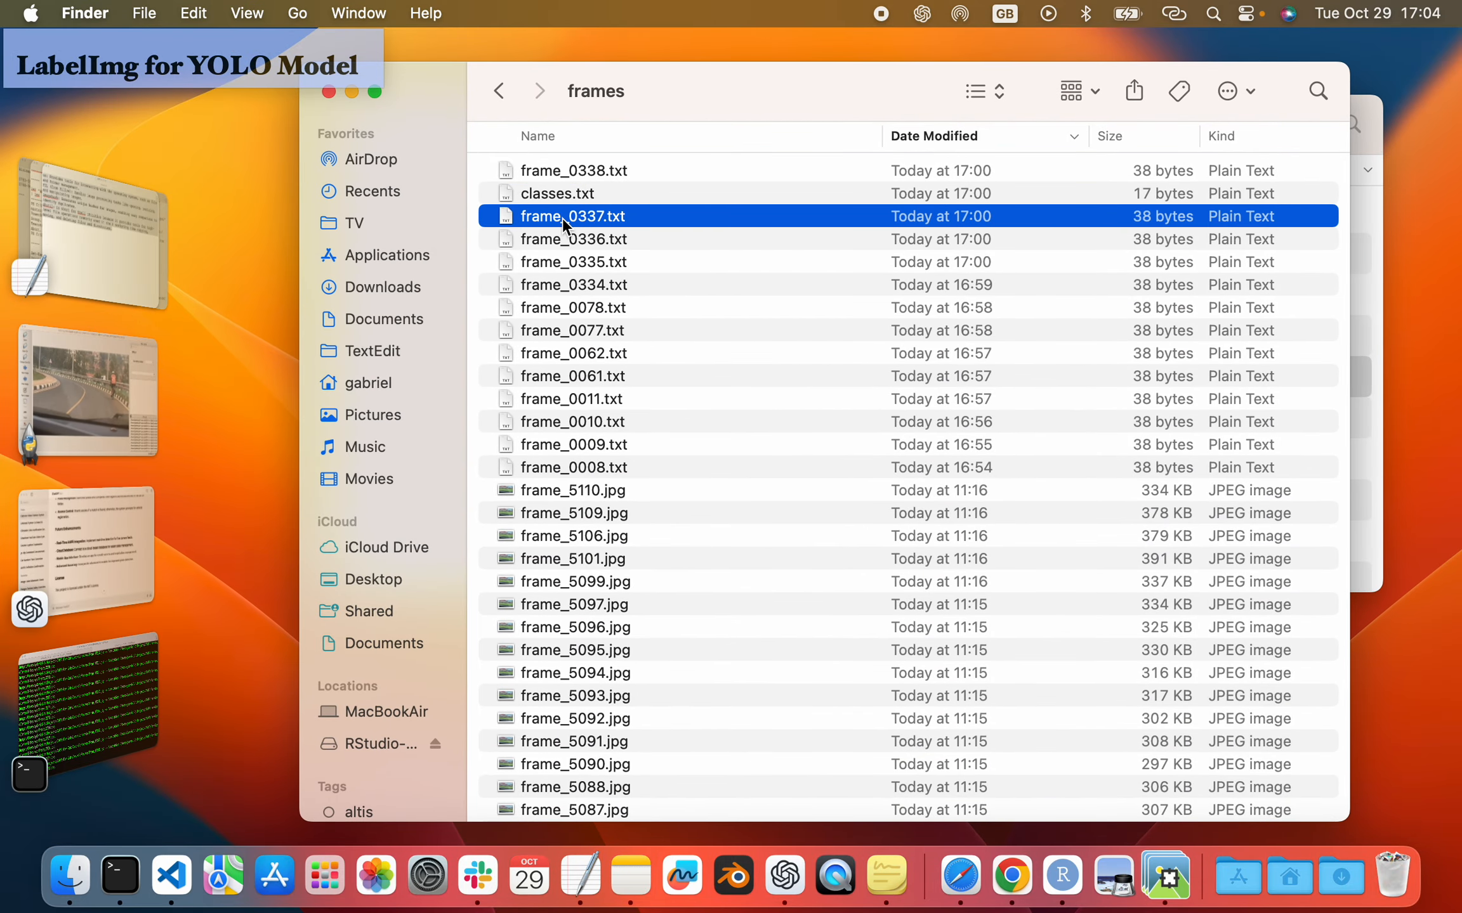
{"action": "left_click", "coordinate": [577, 306]}
{"action": "right_click", "coordinate": [577, 306]}
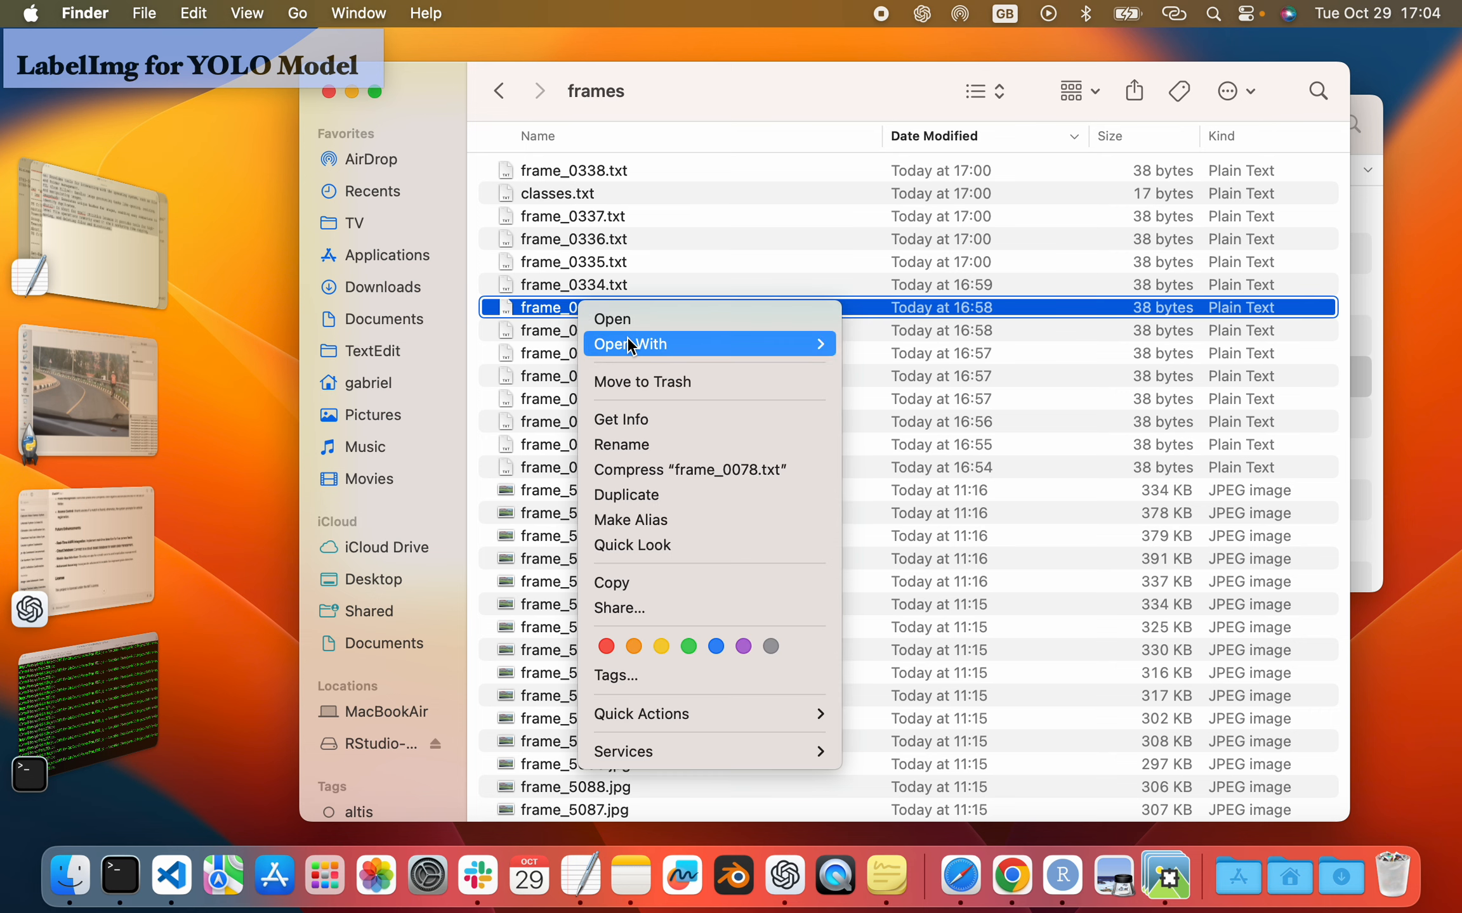
{"action": "mouse_move", "coordinate": [629, 343]}
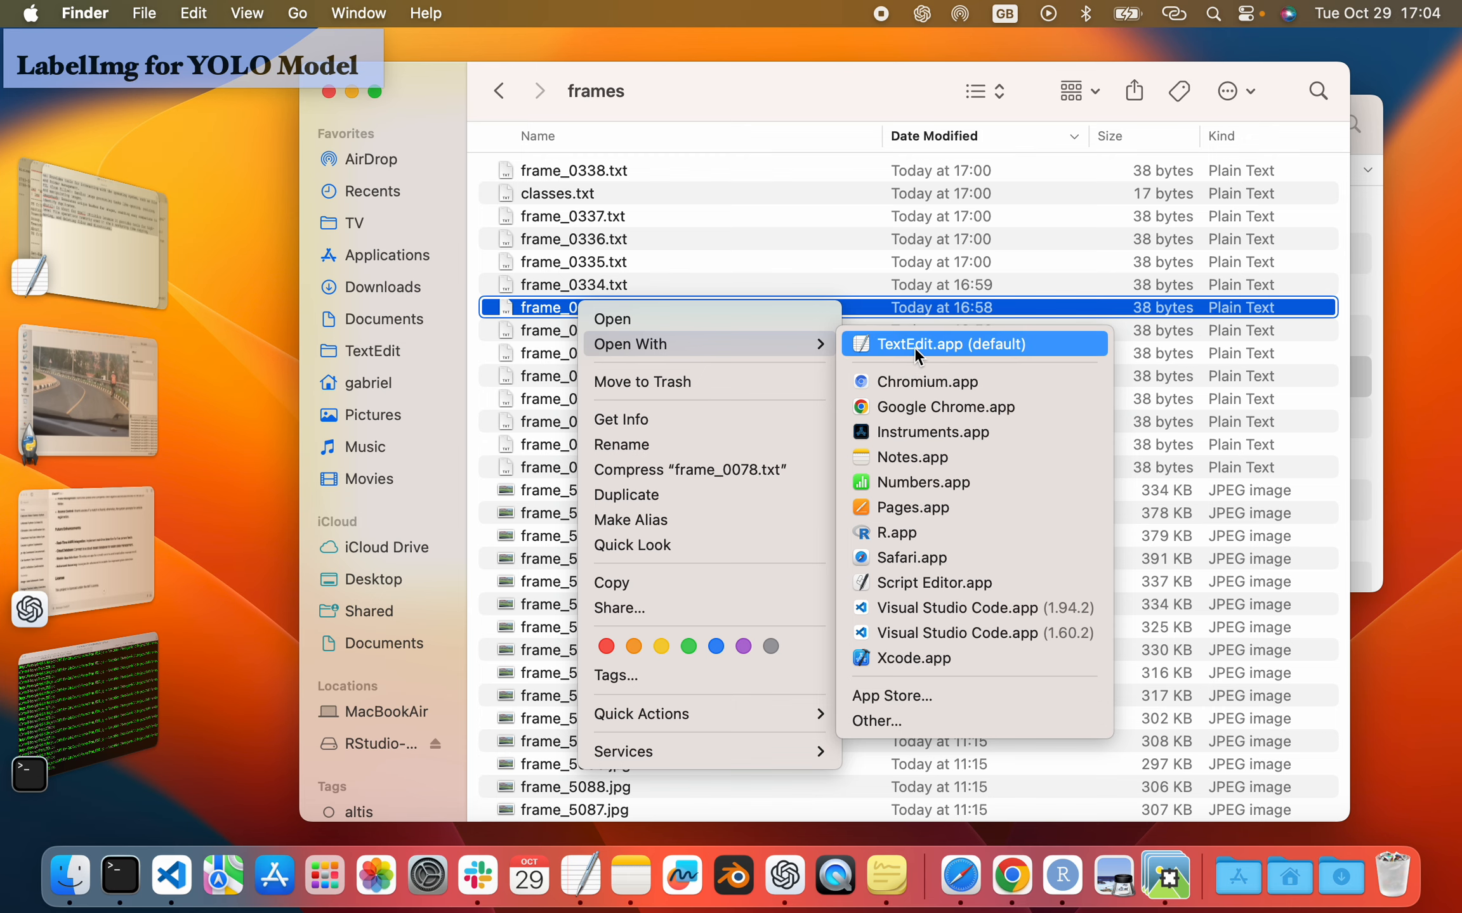
{"action": "left_click", "coordinate": [915, 347]}
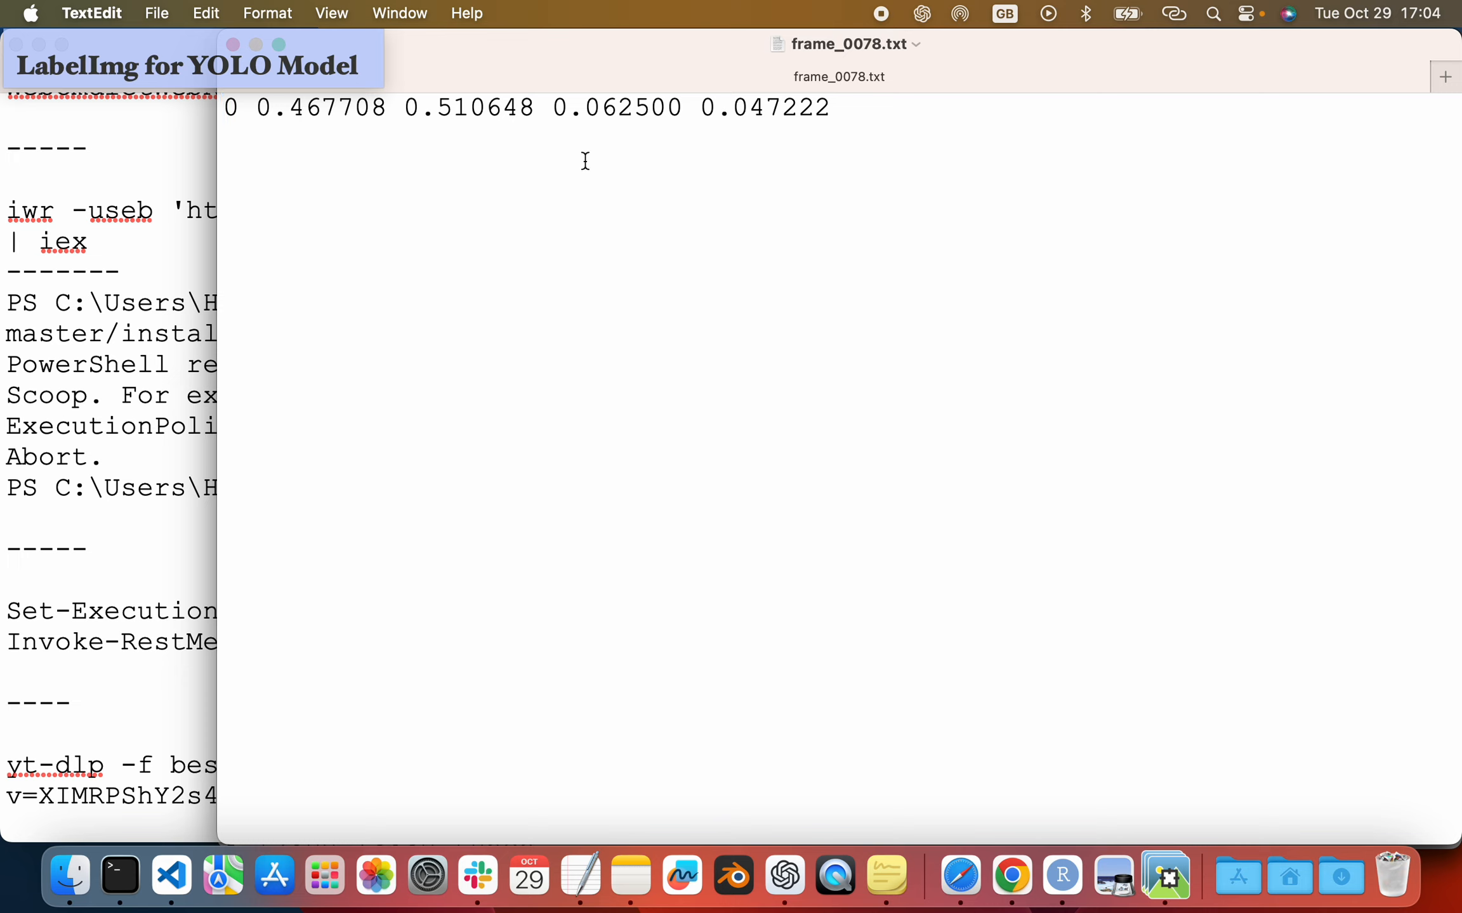
Examine the class index and the four bounding-box values in the annotation line of frame_0078.txt
{"action": "left_click", "coordinate": [842, 112]}
{"action": "left_click_drag", "start_coordinate": [261, 110], "coordinate": [681, 114]}
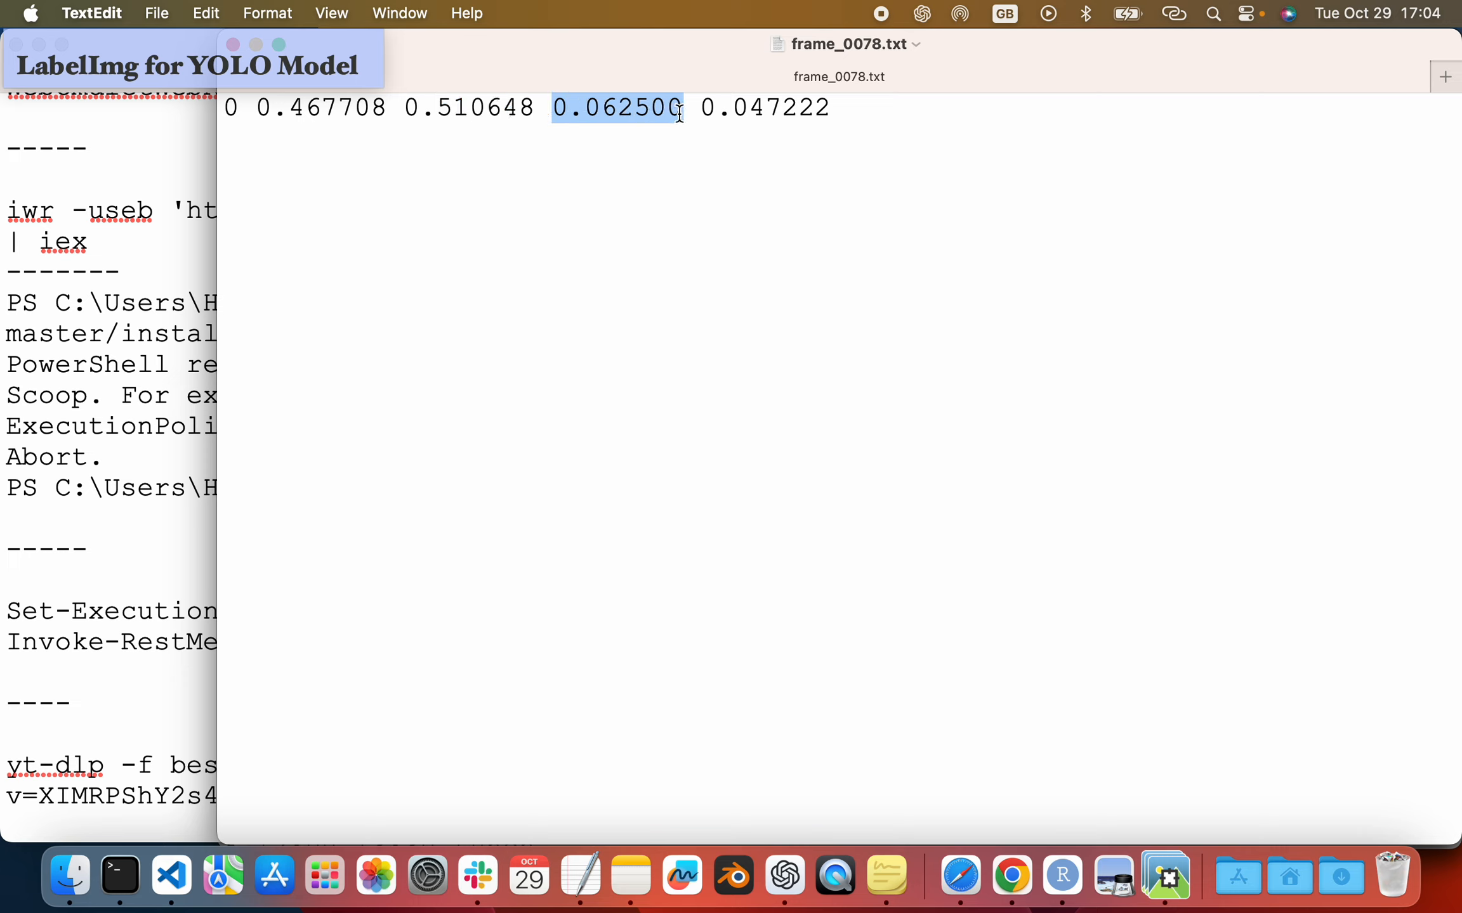
{"action": "left_click", "coordinate": [848, 139]}
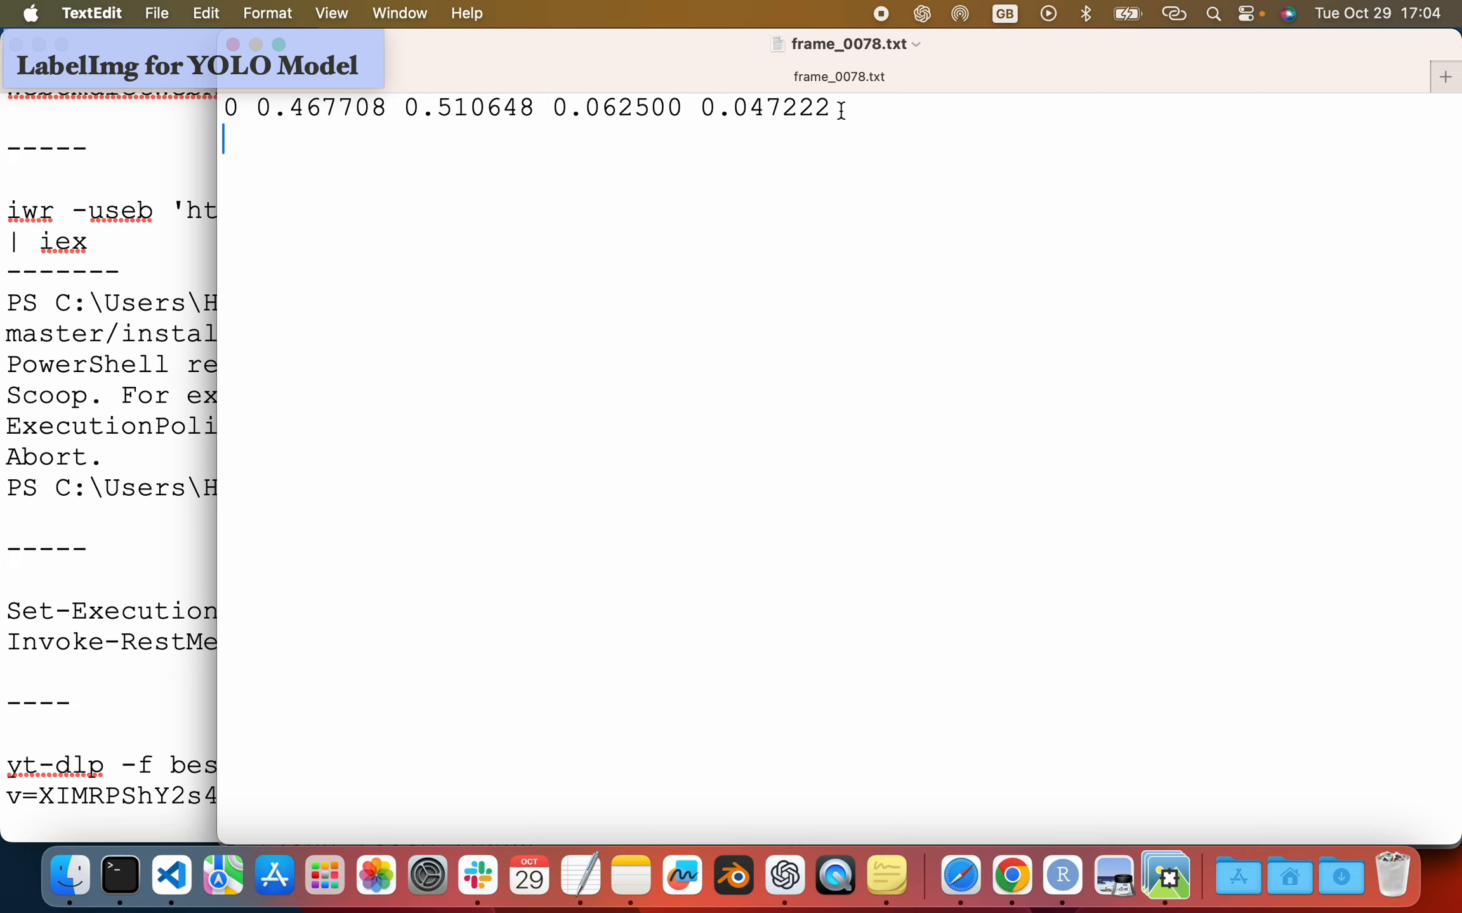